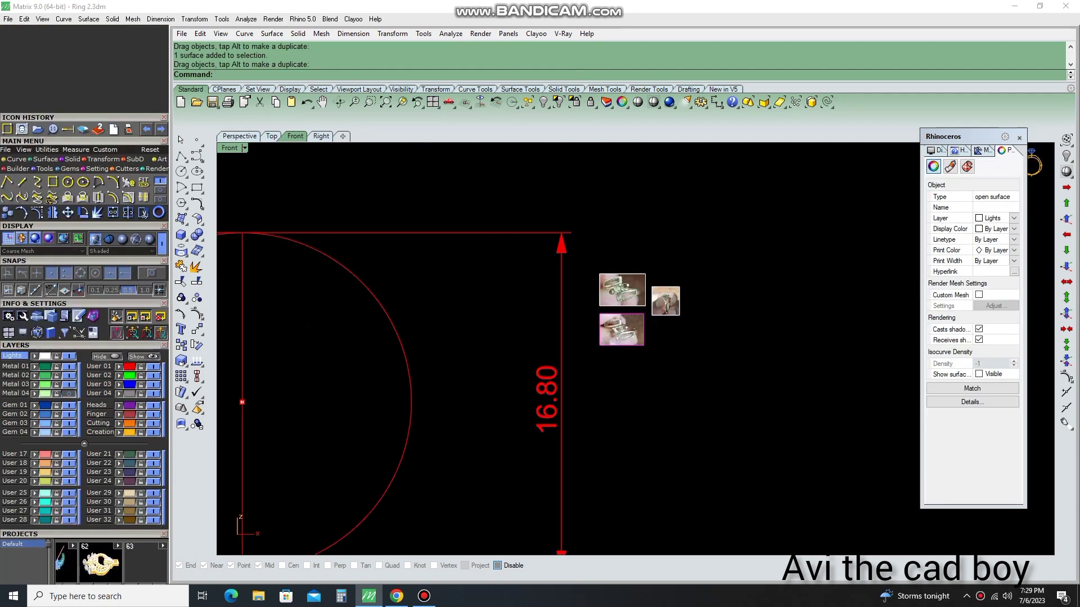
Mark the ring's bottom and top on the reference photo, then cancel the photo scaling
{"action": "scroll", "coordinate": [760, 205], "scroll_direction": "up", "scroll_amount": 2}
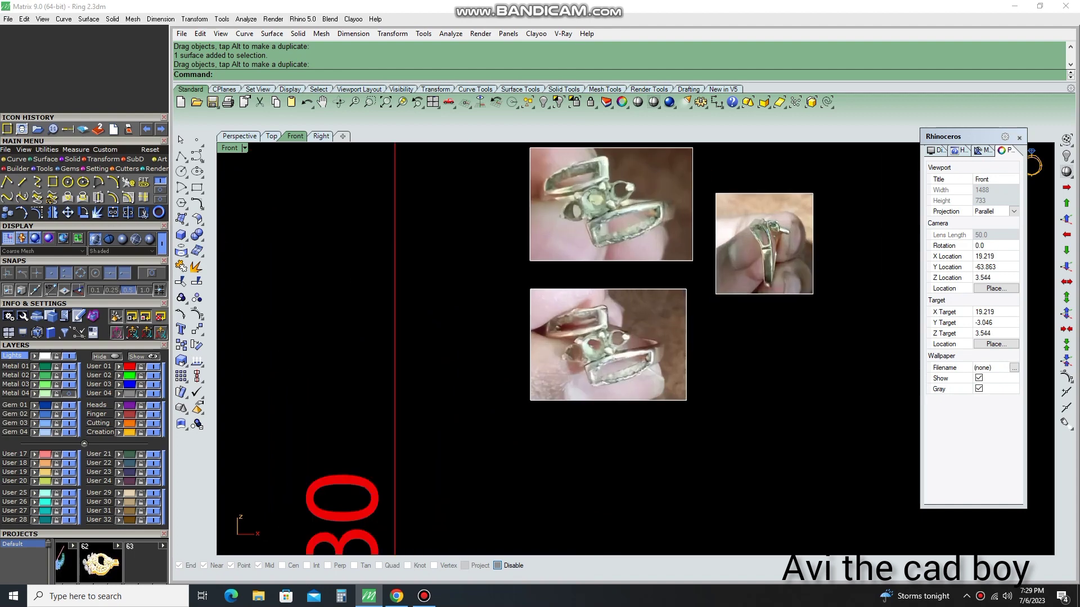
{"action": "scroll", "coordinate": [760, 206], "scroll_direction": "down", "scroll_amount": 2}
{"action": "scroll", "coordinate": [761, 205], "scroll_direction": "down", "scroll_amount": 3}
{"action": "scroll", "coordinate": [760, 205], "scroll_direction": "up", "scroll_amount": 4}
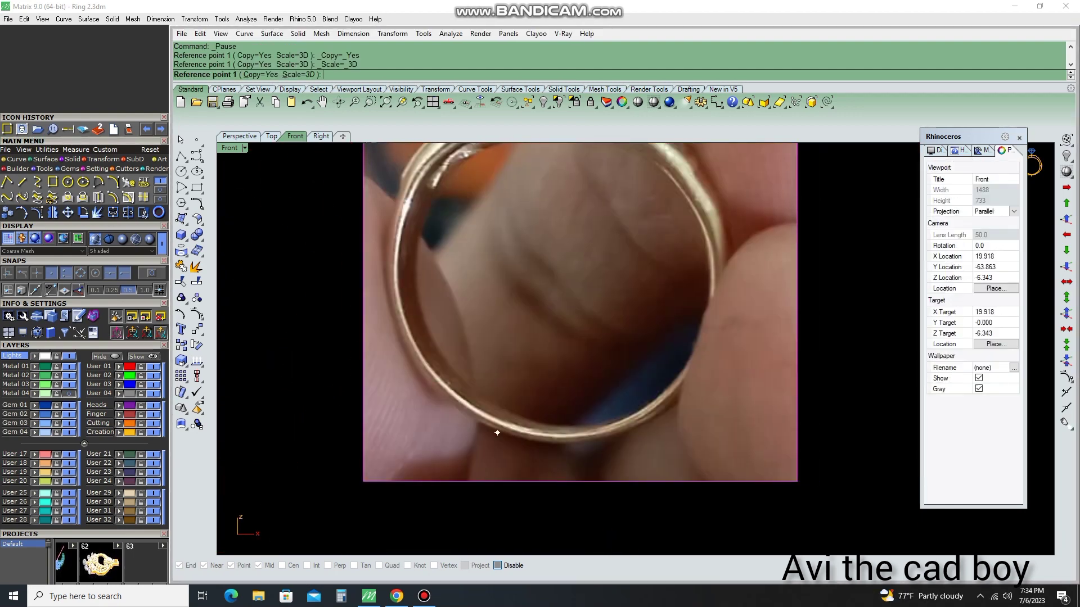
{"action": "scroll", "coordinate": [585, 281], "scroll_direction": "down", "scroll_amount": 2}
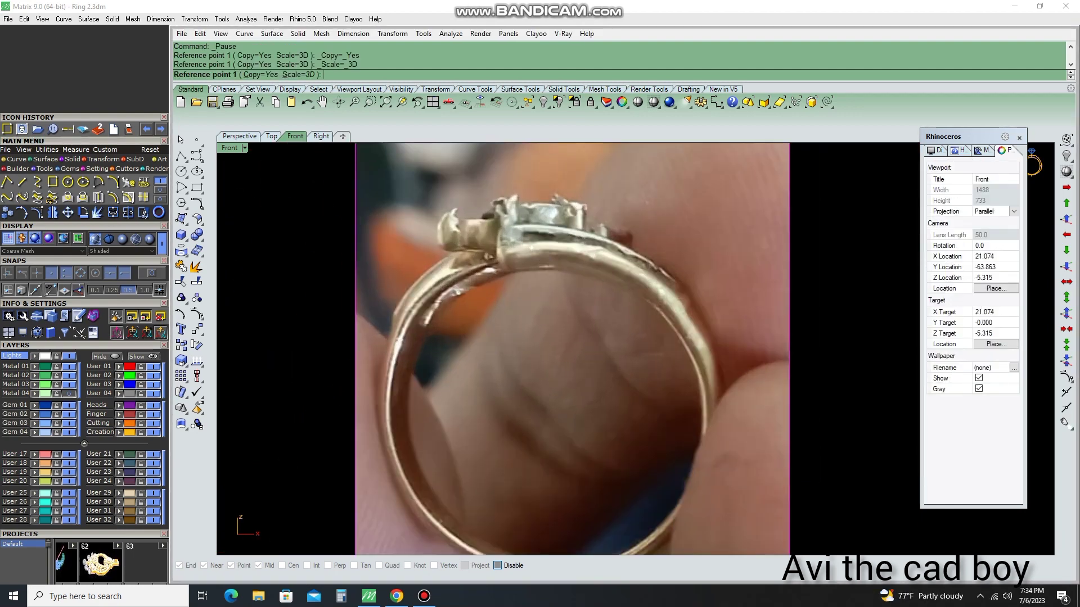
{"action": "scroll", "coordinate": [586, 282], "scroll_direction": "down", "scroll_amount": 1}
{"action": "scroll", "coordinate": [585, 282], "scroll_direction": "down", "scroll_amount": 2}
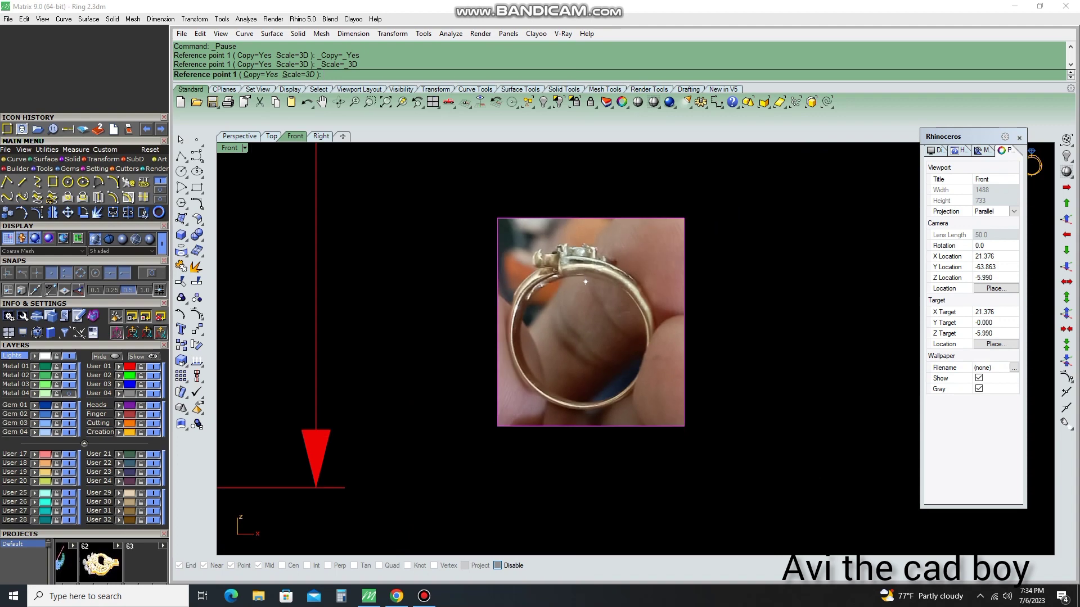
{"action": "scroll", "coordinate": [590, 405], "scroll_direction": "up", "scroll_amount": 2}
{"action": "scroll", "coordinate": [585, 402], "scroll_direction": "up", "scroll_amount": 2}
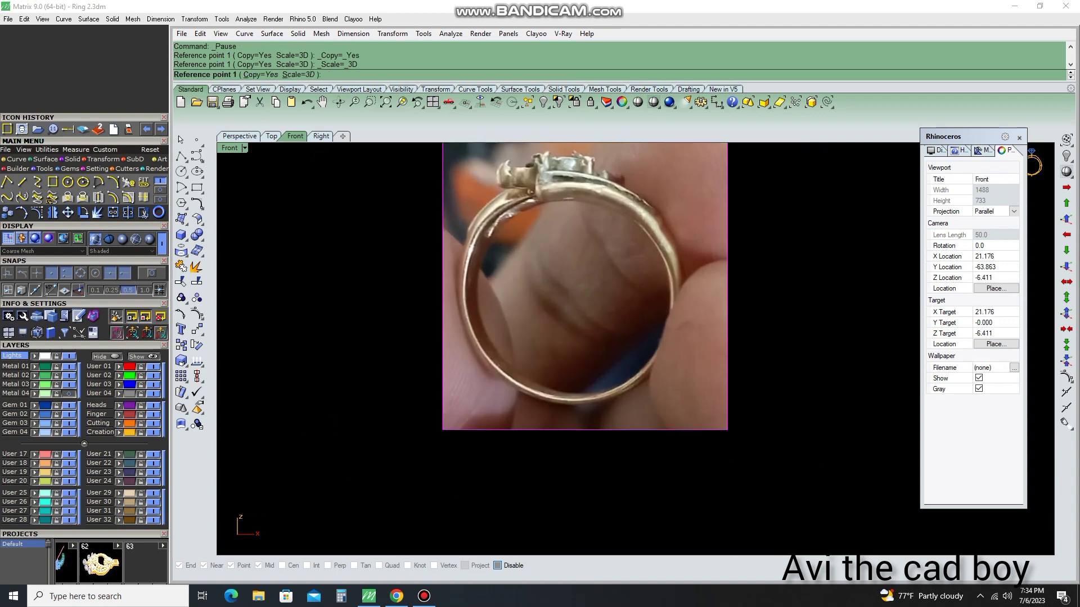
{"action": "left_click", "coordinate": [575, 398]}
{"action": "scroll", "coordinate": [499, 274], "scroll_direction": "down", "scroll_amount": 1}
{"action": "left_click", "coordinate": [559, 223]}
{"action": "key", "text": "Return"}
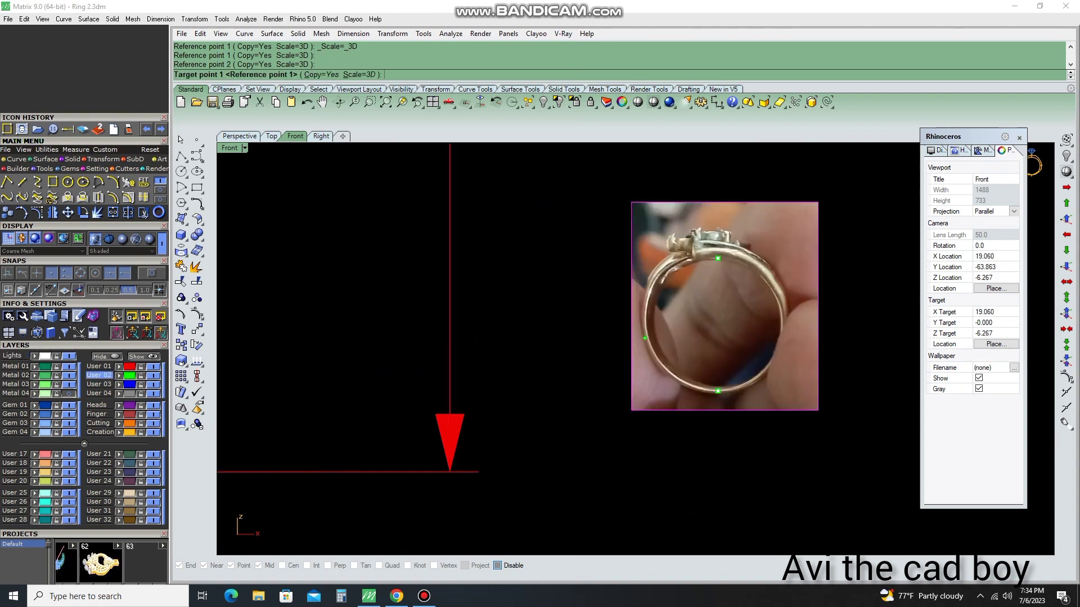
{"action": "scroll", "coordinate": [560, 222], "scroll_direction": "down", "scroll_amount": 2}
{"action": "scroll", "coordinate": [458, 262], "scroll_direction": "up", "scroll_amount": 2}
{"action": "scroll", "coordinate": [458, 431], "scroll_direction": "down", "scroll_amount": 2}
{"action": "key", "text": "Escape"}
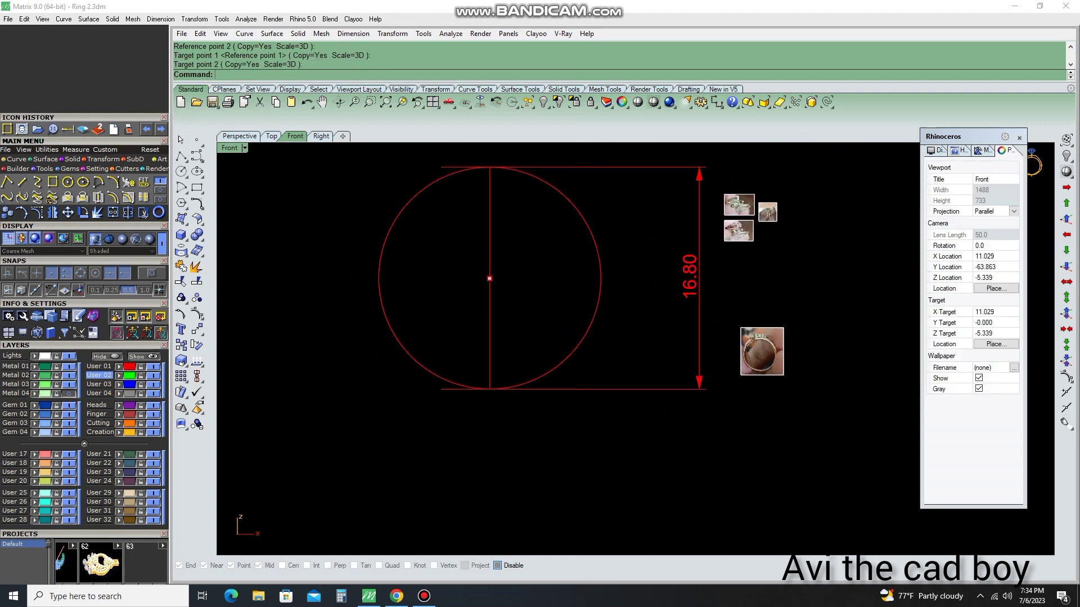
Draw a 1.1 mm line down from the circle bottom and dimension it as 1.10
{"action": "type", "text": "lol"}
{"action": "key", "text": "Return"}
{"action": "type", "text": "L"}
{"action": "scroll", "coordinate": [516, 345], "scroll_direction": "up", "scroll_amount": 3}
{"action": "left_click", "coordinate": [516, 345]}
{"action": "key", "text": "ctrl+c"}
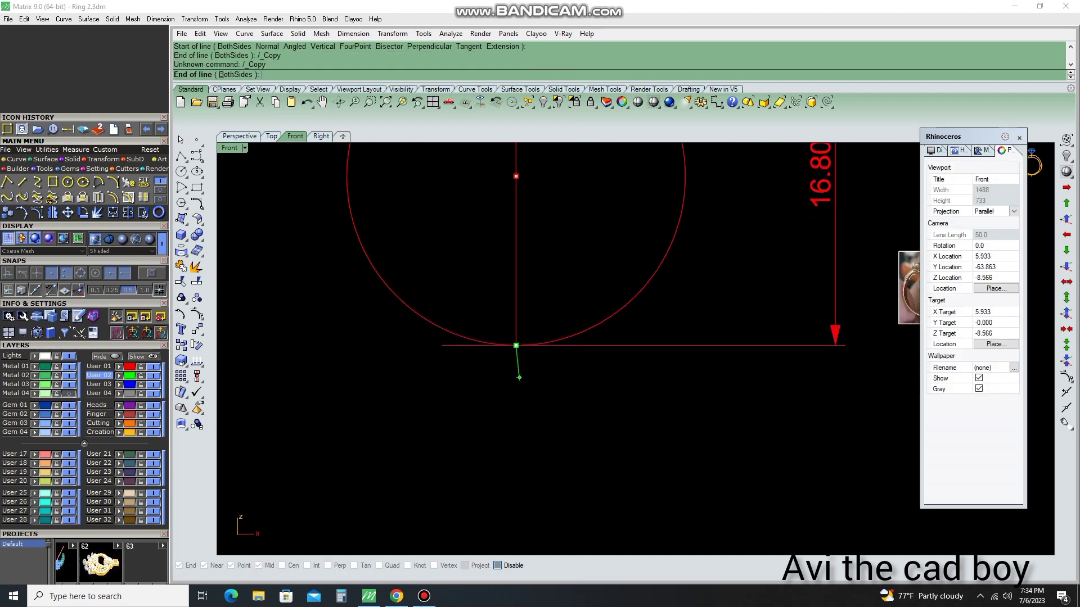
{"action": "scroll", "coordinate": [516, 376], "scroll_direction": "down", "scroll_amount": 2}
{"action": "scroll", "coordinate": [516, 376], "scroll_direction": "up", "scroll_amount": 2}
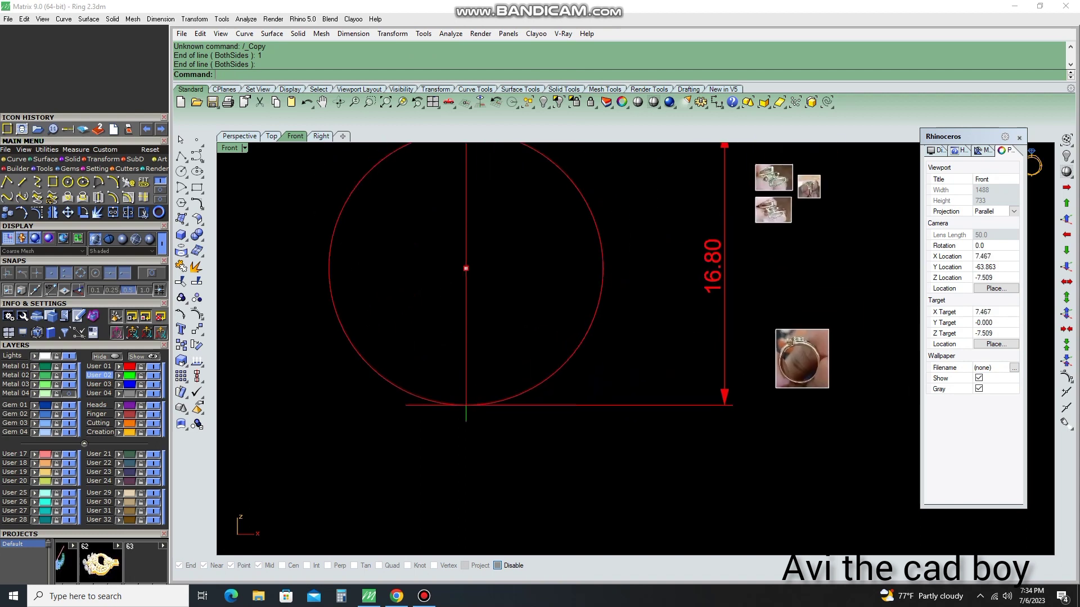
{"action": "type", "text": "1.1"}
{"action": "key", "text": "Return"}
{"action": "right_click_drag", "start_coordinate": [635, 293], "coordinate": [564, 301]}
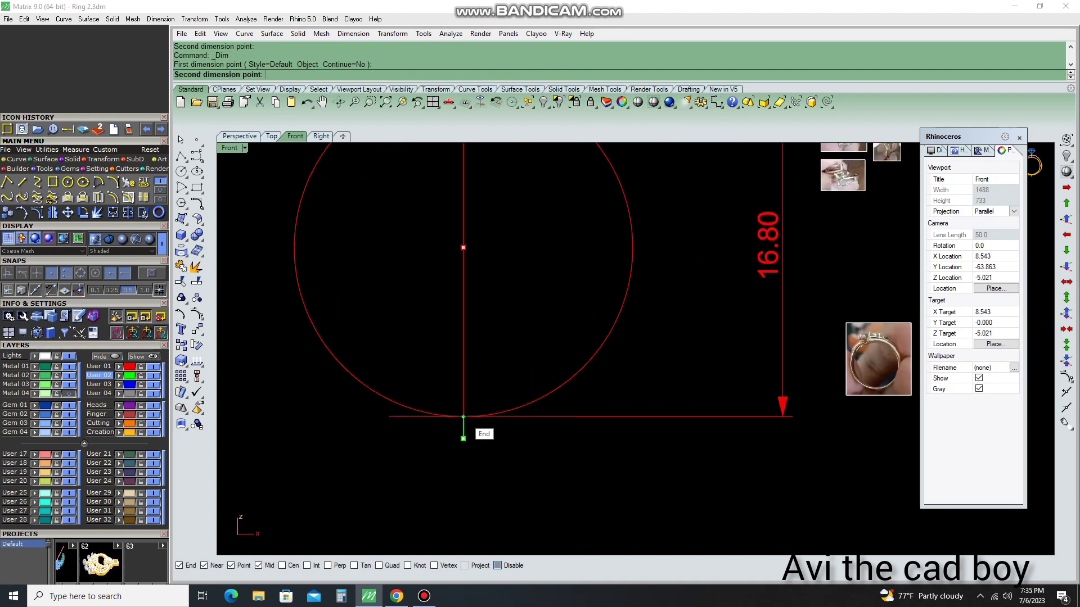
{"action": "left_click", "coordinate": [463, 438]}
{"action": "left_click", "coordinate": [259, 427]}
{"action": "scroll", "coordinate": [518, 360], "scroll_direction": "down", "scroll_amount": 2}
Draw a 2 mm line up from the circle top and dimension it as 2.00
{"action": "type", "text": "cc"}
{"action": "key", "text": "Return"}
{"action": "key", "text": "Escape"}
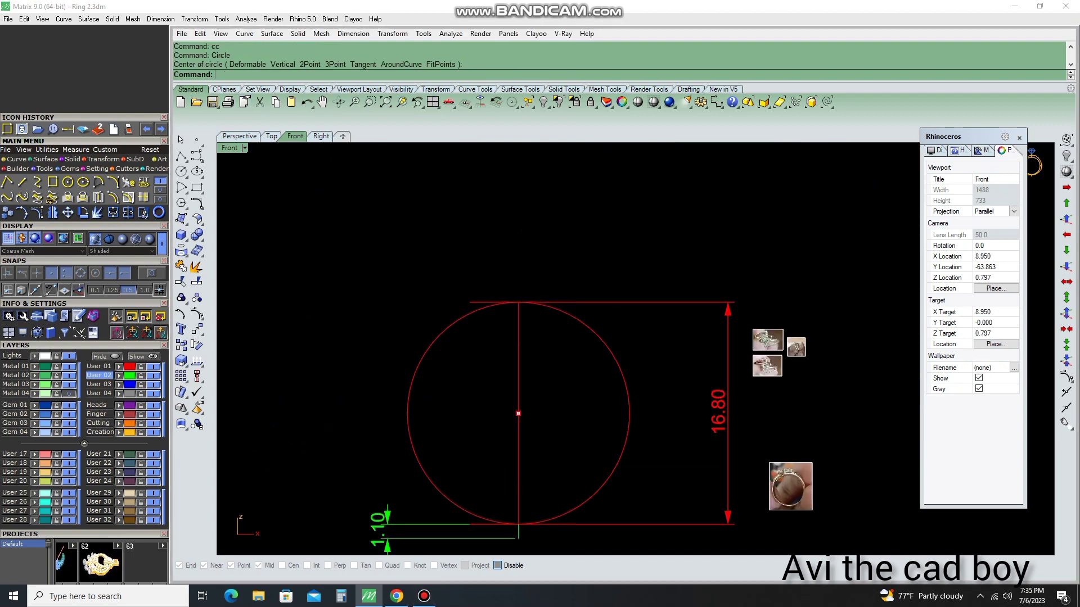
{"action": "scroll", "coordinate": [570, 324], "scroll_direction": "down", "scroll_amount": 3}
{"action": "scroll", "coordinate": [552, 304], "scroll_direction": "up", "scroll_amount": 5}
{"action": "type", "text": "LI"}
{"action": "key", "text": "Return"}
{"action": "left_click", "coordinate": [510, 340]}
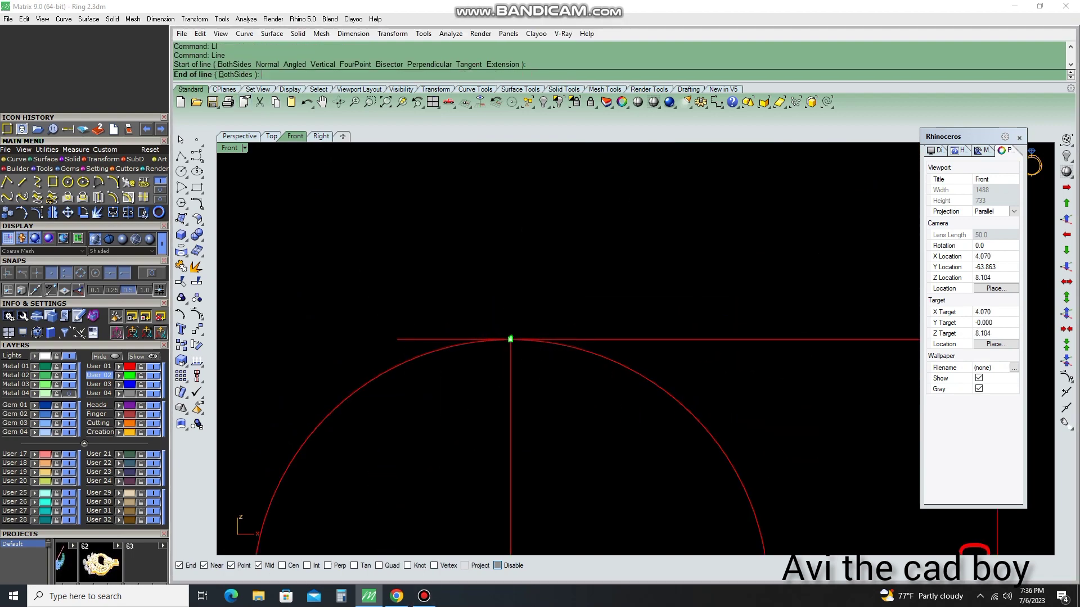
{"action": "left_click", "coordinate": [510, 260]}
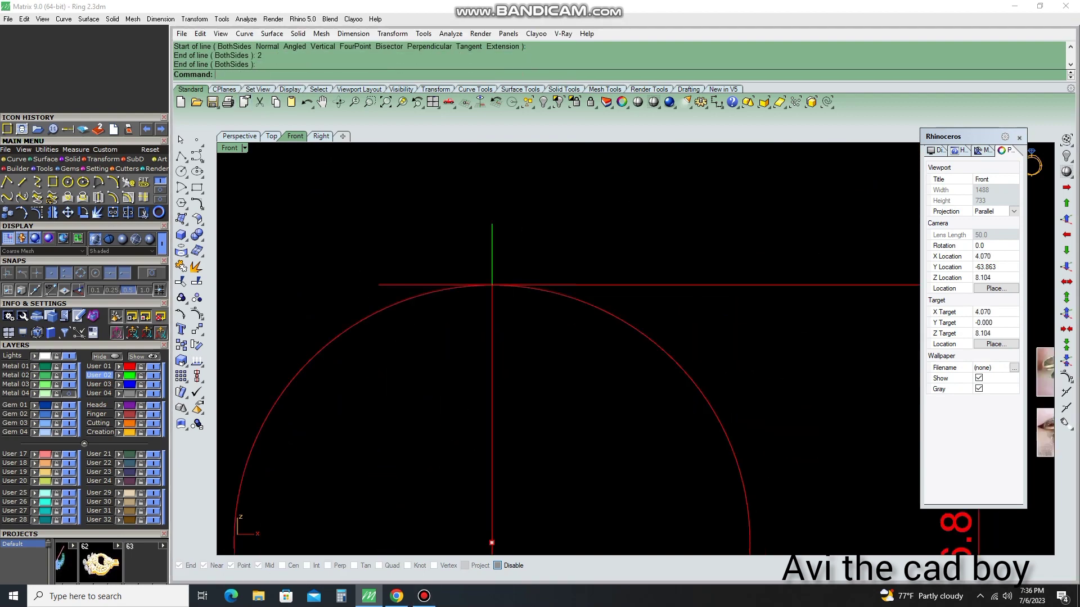
{"action": "scroll", "coordinate": [509, 256], "scroll_direction": "down", "scroll_amount": 3}
{"action": "left_click", "coordinate": [509, 297]}
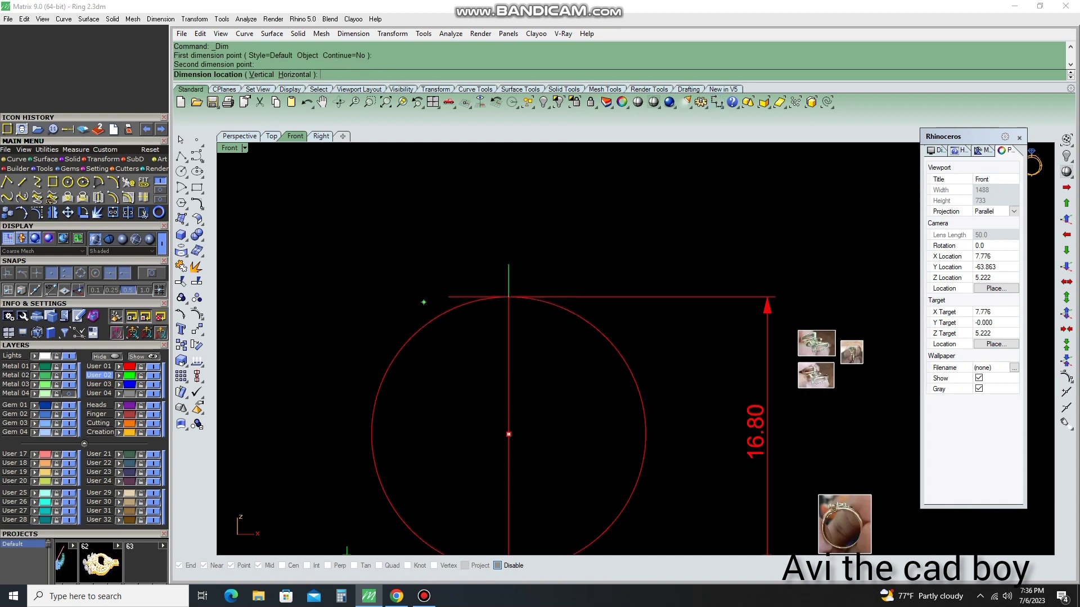
{"action": "left_click", "coordinate": [280, 271]}
{"action": "right_click_drag", "start_coordinate": [280, 270], "coordinate": [291, 198]}
Draw a two-point outer circle between the two guide-line ends
{"action": "type", "text": "cc"}
{"action": "key", "text": "Return"}
{"action": "left_click", "coordinate": [519, 516]}
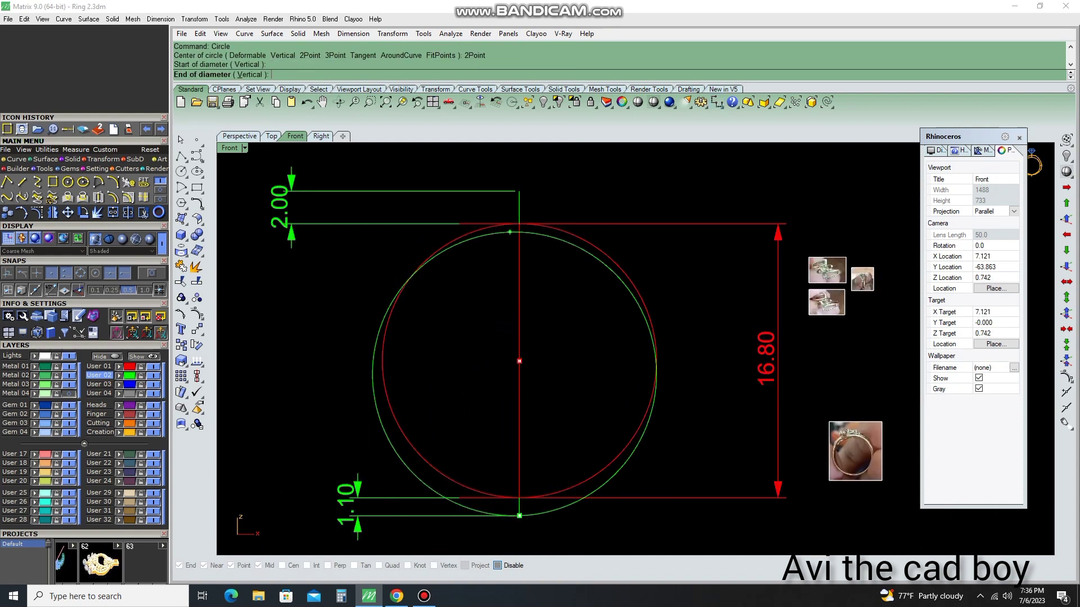
{"action": "left_click", "coordinate": [519, 191]}
{"action": "right_click_drag", "start_coordinate": [683, 303], "coordinate": [649, 247]}
Delete the outer circle, then undo to restore the deleted curves
{"action": "left_click_drag", "start_coordinate": [658, 225], "coordinate": [642, 270]}
{"action": "key", "text": "Delete"}
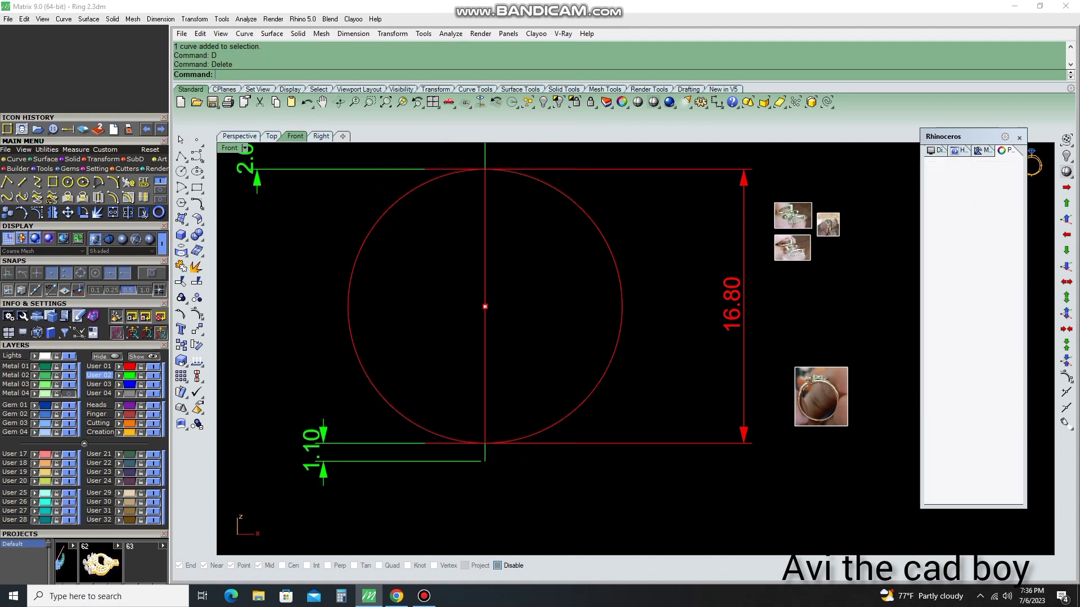
{"action": "right_click_drag", "start_coordinate": [647, 270], "coordinate": [639, 236]}
{"action": "left_click_drag", "start_coordinate": [486, 453], "coordinate": [445, 467]}
{"action": "key", "text": "Delete"}
{"action": "right_click_drag", "start_coordinate": [506, 281], "coordinate": [530, 254]}
{"action": "key", "text": "ctrl+z"}
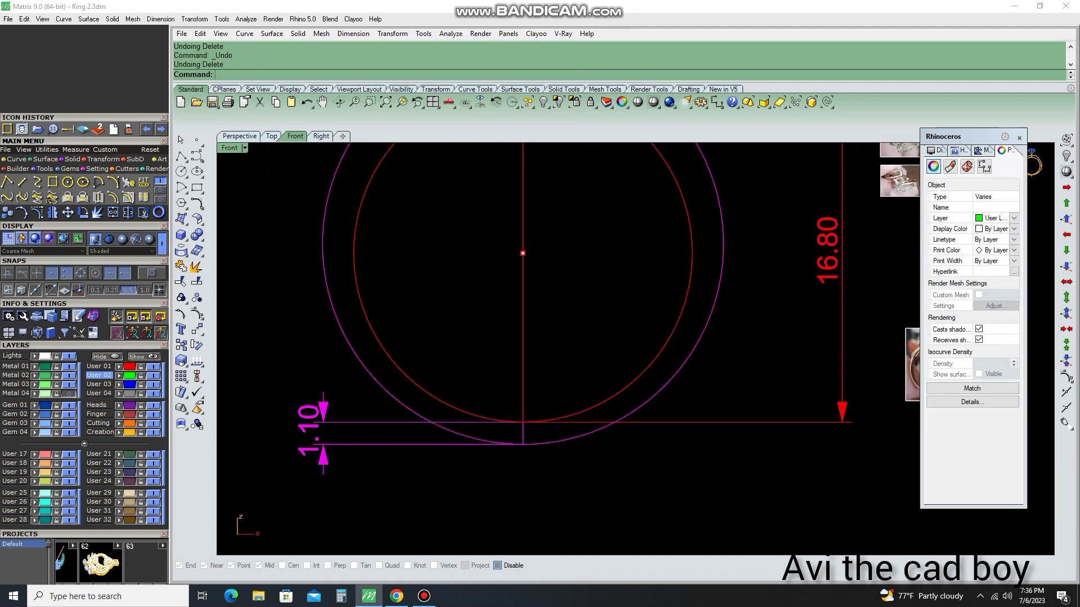
{"action": "scroll", "coordinate": [636, 348], "scroll_direction": "down", "scroll_amount": 3}
{"action": "scroll", "coordinate": [635, 348], "scroll_direction": "up", "scroll_amount": 5}
{"action": "key", "text": "ctrl+z"}
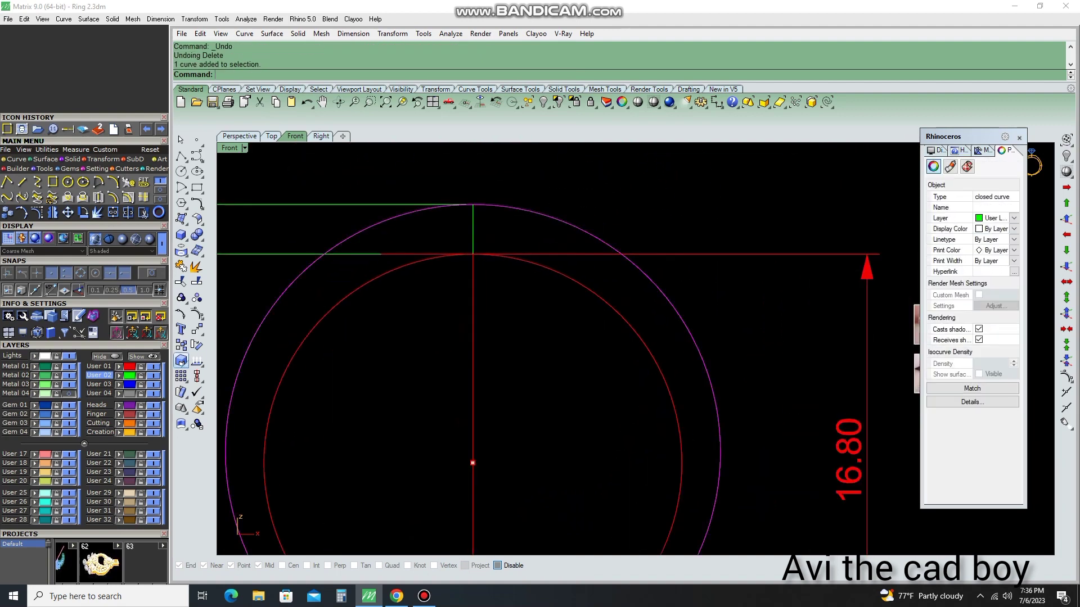
Scale the outer circle from its origin using two reference points
{"action": "left_click", "coordinate": [181, 360]}
{"action": "left_click", "coordinate": [472, 204]}
{"action": "scroll", "coordinate": [470, 470], "scroll_direction": "up", "scroll_amount": 3}
{"action": "left_click", "coordinate": [466, 482]}
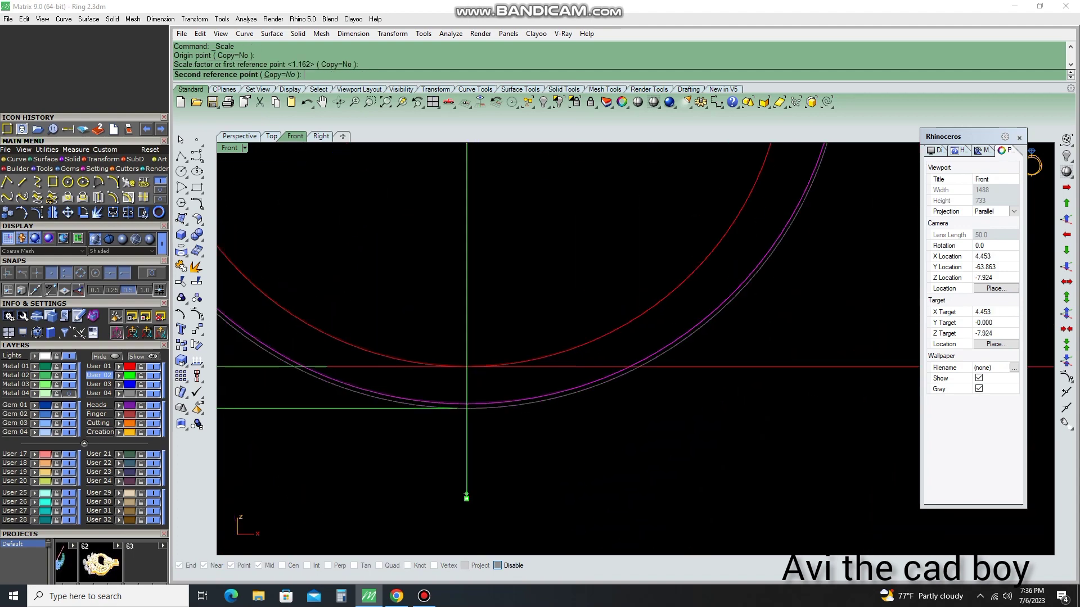
{"action": "left_click", "coordinate": [465, 501]}
{"action": "scroll", "coordinate": [492, 438], "scroll_direction": "down", "scroll_amount": 4}
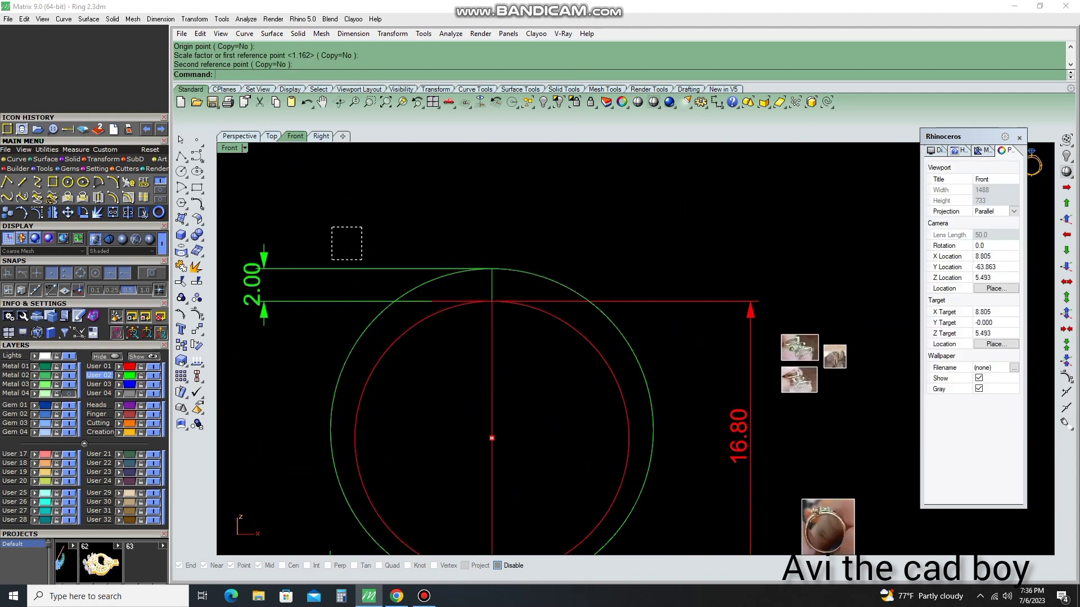
Measure the outer band circle's length with Analyze > Length: 62.199 mm
{"action": "left_click", "coordinate": [637, 349]}
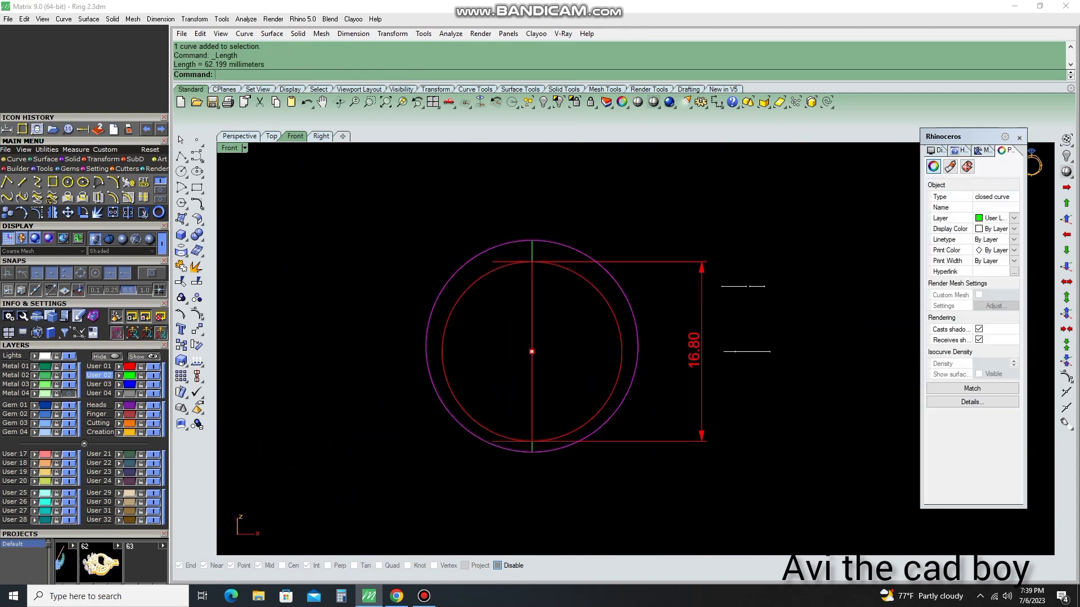
{"action": "scroll", "coordinate": [538, 213], "scroll_direction": "up", "scroll_amount": 1}
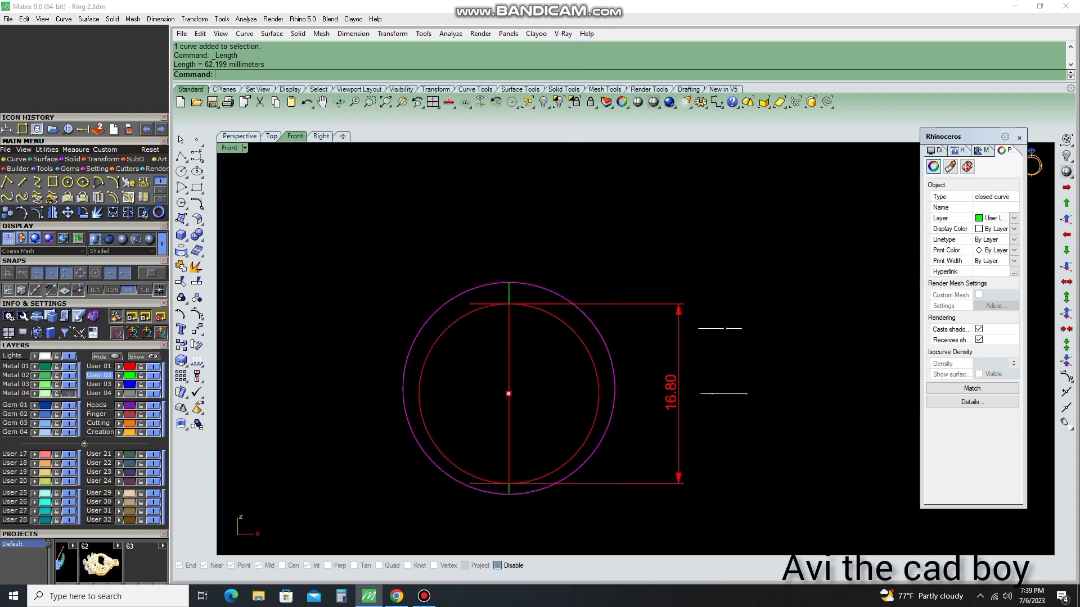
{"action": "scroll", "coordinate": [538, 214], "scroll_direction": "up", "scroll_amount": 2}
{"action": "left_click", "coordinate": [539, 281]}
{"action": "left_click", "coordinate": [450, 34]}
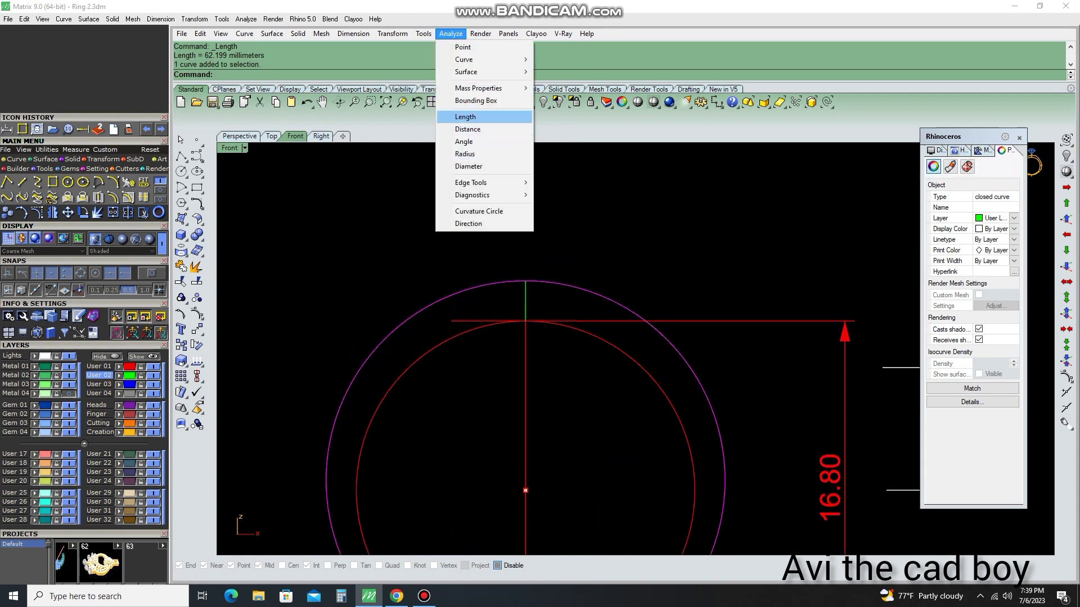
{"action": "left_click", "coordinate": [465, 116]}
{"action": "scroll", "coordinate": [556, 212], "scroll_direction": "down", "scroll_amount": 3}
{"action": "right_click_drag", "start_coordinate": [556, 212], "coordinate": [506, 208]}
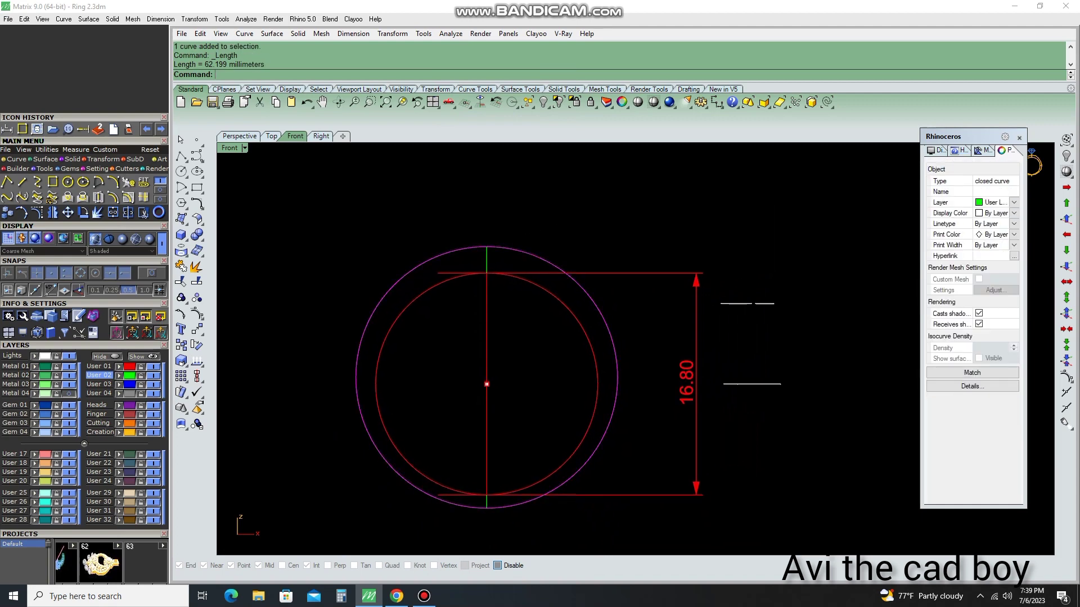
{"action": "right_click_drag", "start_coordinate": [506, 208], "coordinate": [515, 224]}
{"action": "mouse_move", "coordinate": [496, 400]}
{"action": "right_mouse_down"}
{"action": "mouse_move", "coordinate": [495, 427]}
{"action": "mouse_move", "coordinate": [544, 385]}
{"action": "right_mouse_up"}
{"action": "key", "text": "Escape"}
{"action": "key", "text": "Escape"}
{"action": "type", "text": "LI"}
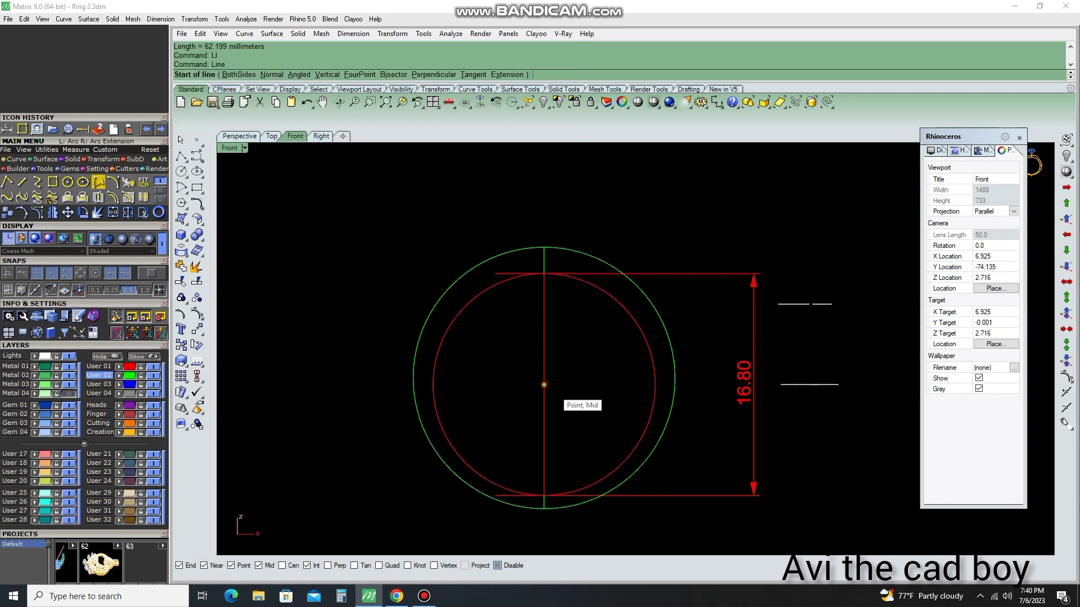
Draw a BothSides horizontal centre line through the circle centre
{"action": "left_click", "coordinate": [22, 182]}
{"action": "left_click", "coordinate": [543, 384]}
{"action": "type", "text": "B"}
{"action": "key", "text": "Return"}
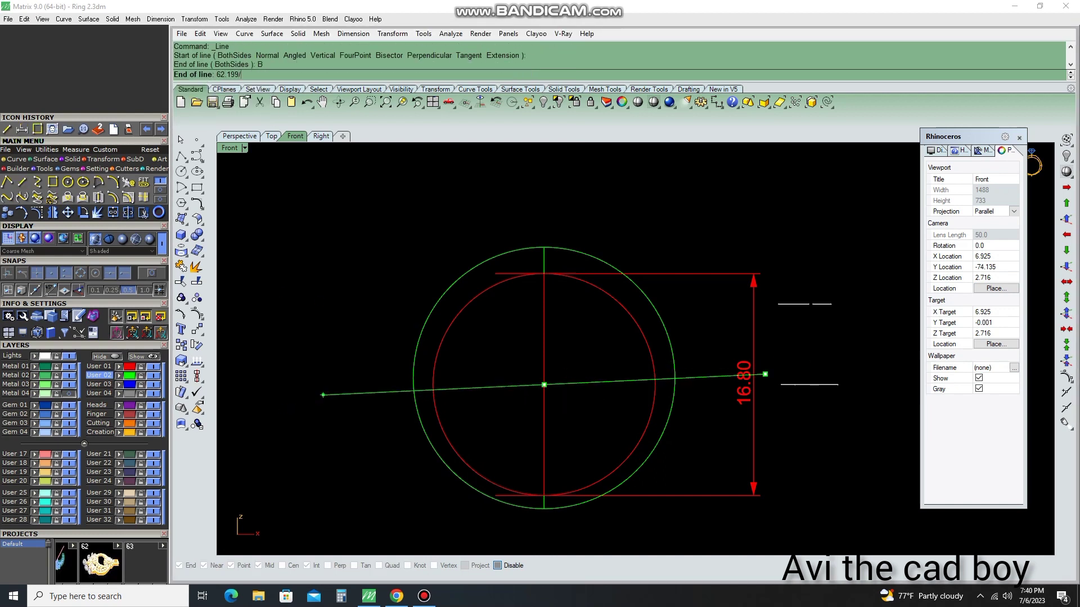
{"action": "type", "text": "2"}
{"action": "key", "text": "Return"}
{"action": "left_click", "coordinate": [610, 384]}
{"action": "scroll", "coordinate": [610, 409], "scroll_direction": "down", "scroll_amount": 3}
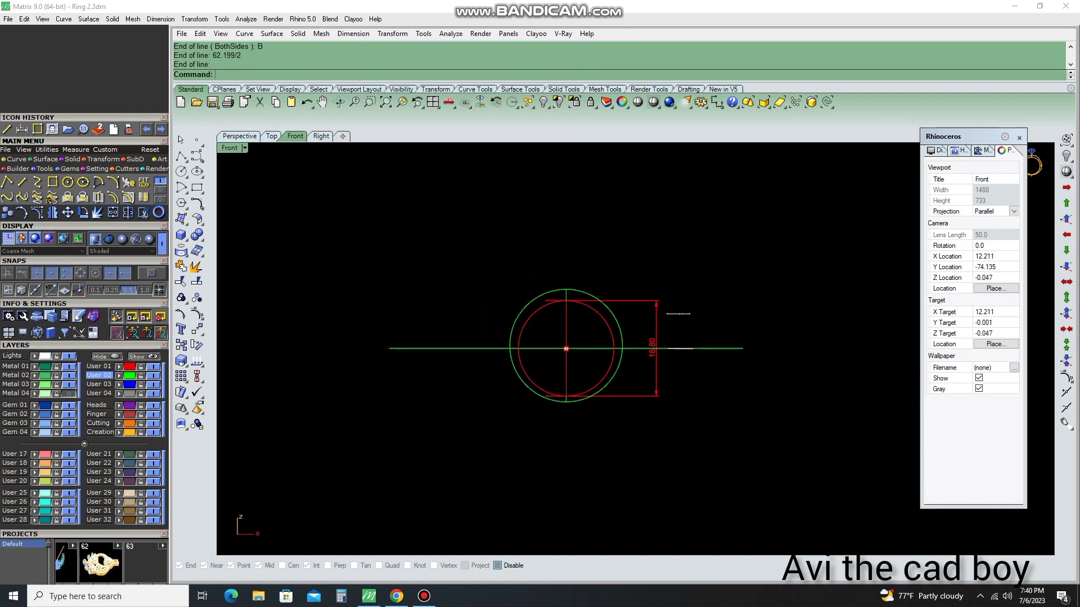
{"action": "scroll", "coordinate": [568, 419], "scroll_direction": "up", "scroll_amount": 3}
Measure the lengths of the outer circle and the horizontal guide line
{"action": "left_click", "coordinate": [573, 505]}
{"action": "left_click", "coordinate": [450, 34]}
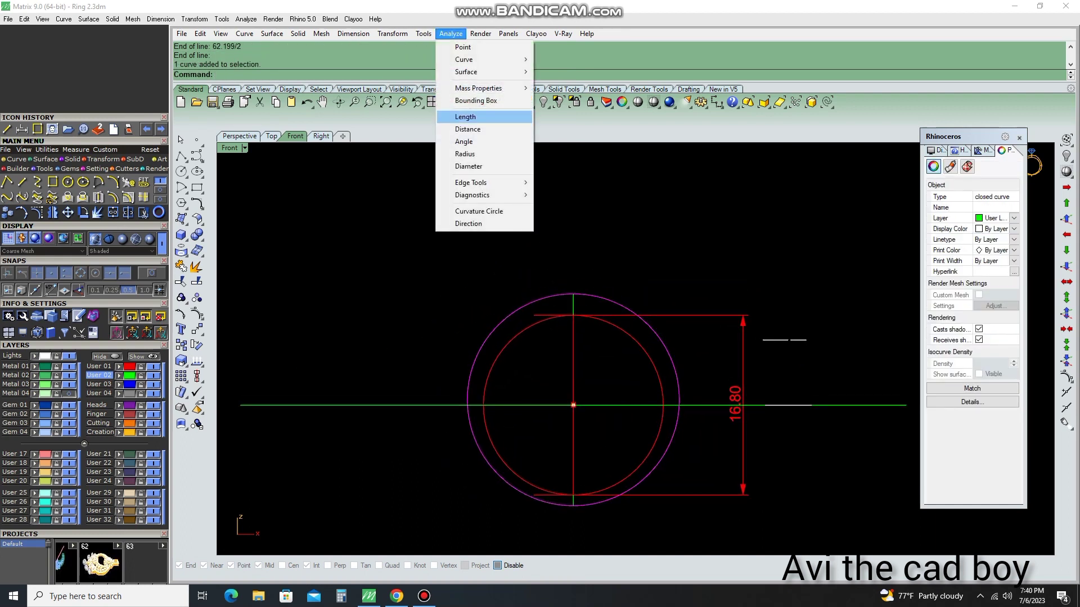
{"action": "left_click", "coordinate": [456, 118]}
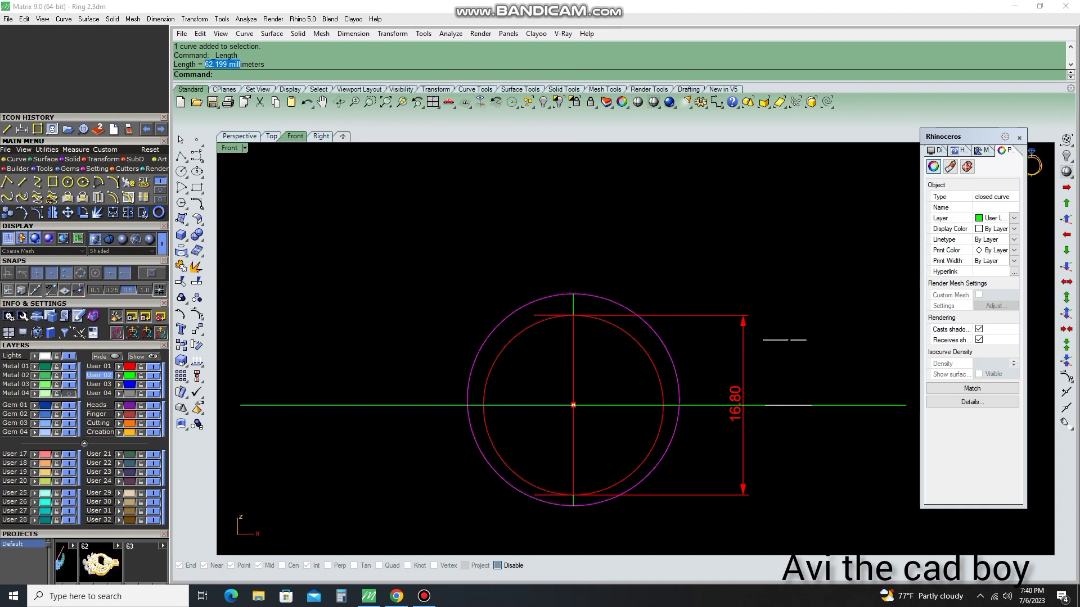
{"action": "scroll", "coordinate": [554, 113], "scroll_direction": "down", "scroll_amount": 2}
{"action": "left_click_drag", "start_coordinate": [444, 234], "coordinate": [425, 361]}
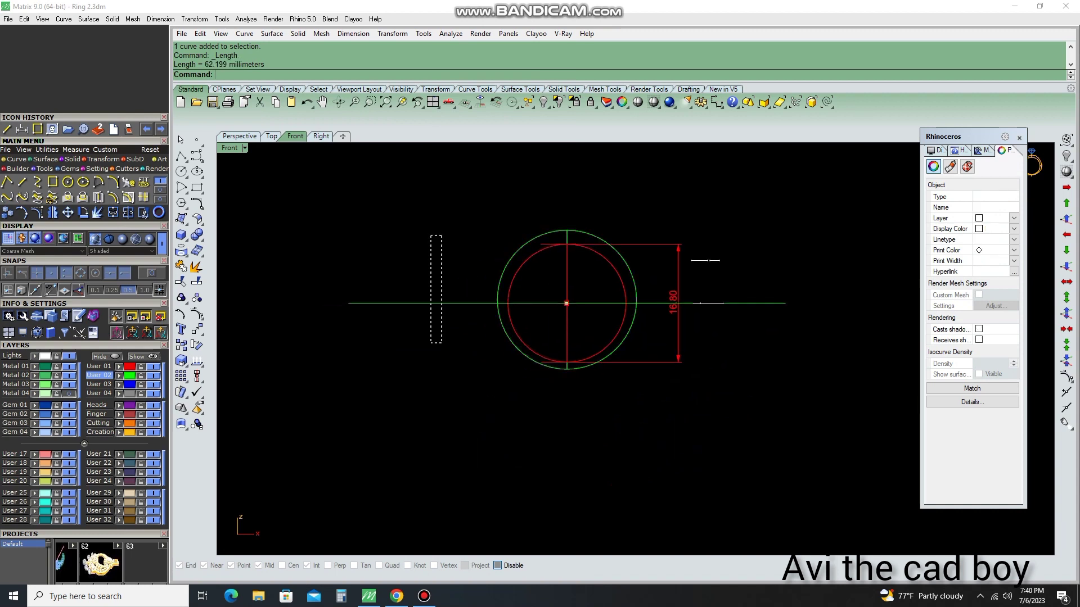
{"action": "left_click", "coordinate": [450, 33]}
{"action": "left_click", "coordinate": [465, 117]}
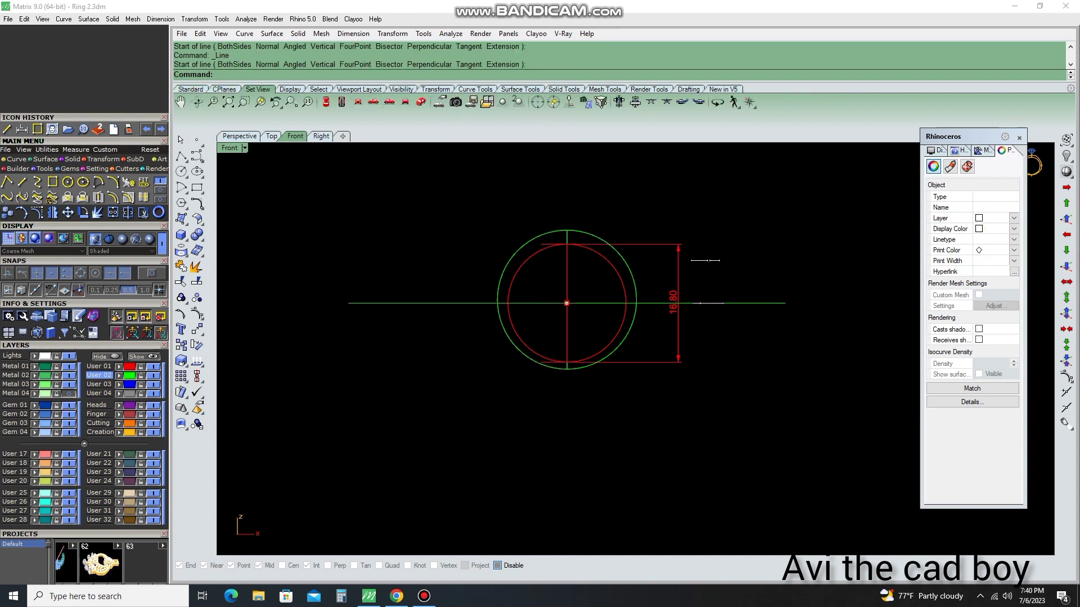
Re-measure the outer circle's length and select the horizontal guide line
{"action": "scroll", "coordinate": [523, 249], "scroll_direction": "up", "scroll_amount": 2}
{"action": "left_click", "coordinate": [523, 249]}
{"action": "left_click", "coordinate": [450, 34]}
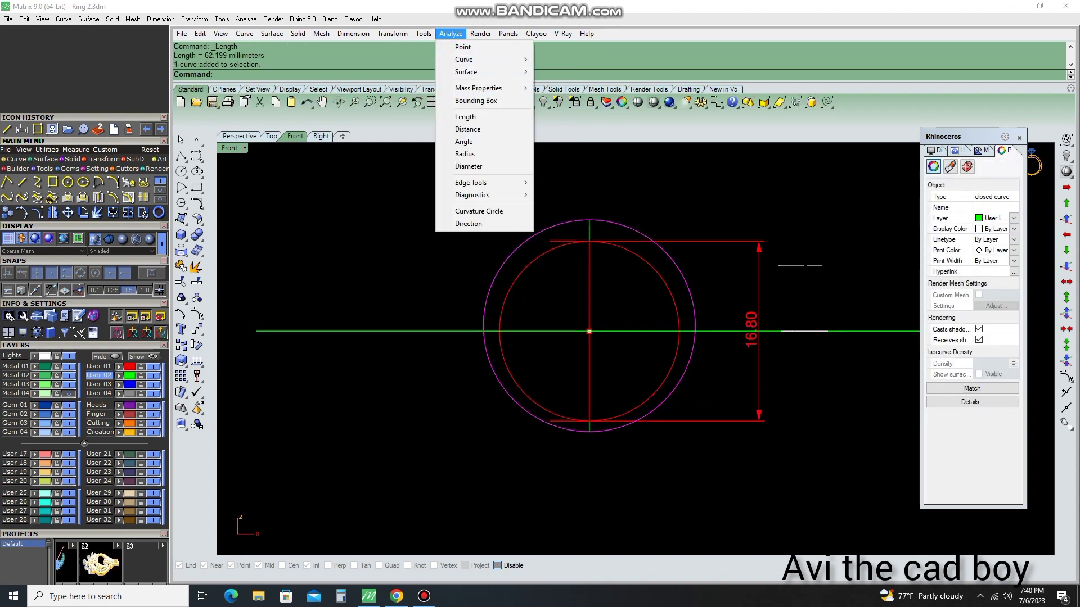
{"action": "left_click", "coordinate": [465, 117]}
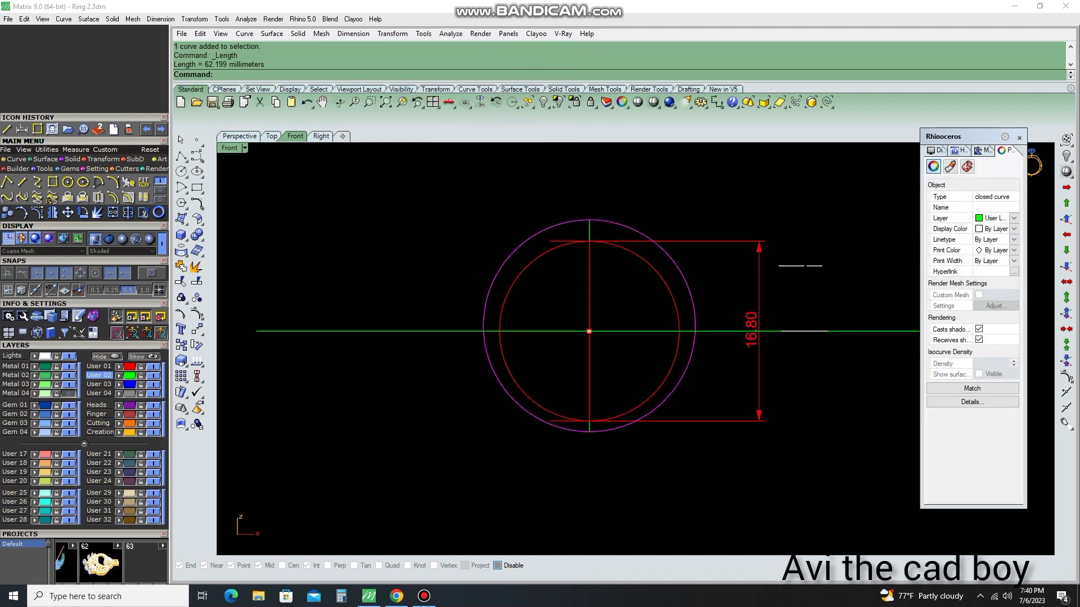
{"action": "left_click", "coordinate": [792, 330]}
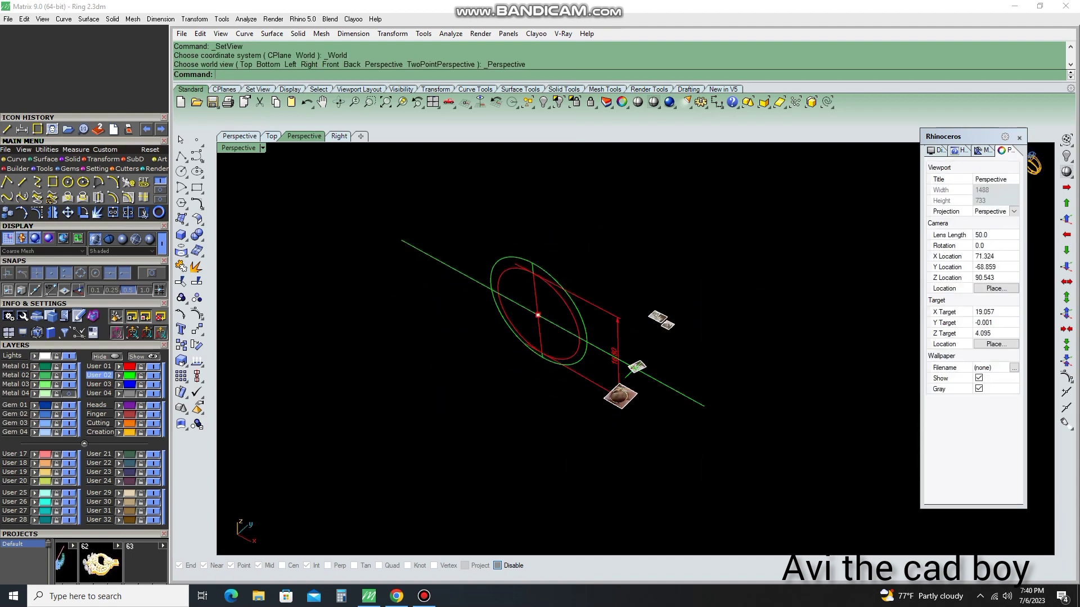
Remove the old circles and dimension, keep the horizontal line, and switch to Top view
{"action": "key", "text": "ctrl+a"}
{"action": "key", "text": "Escape"}
{"action": "left_click", "coordinate": [674, 380]}
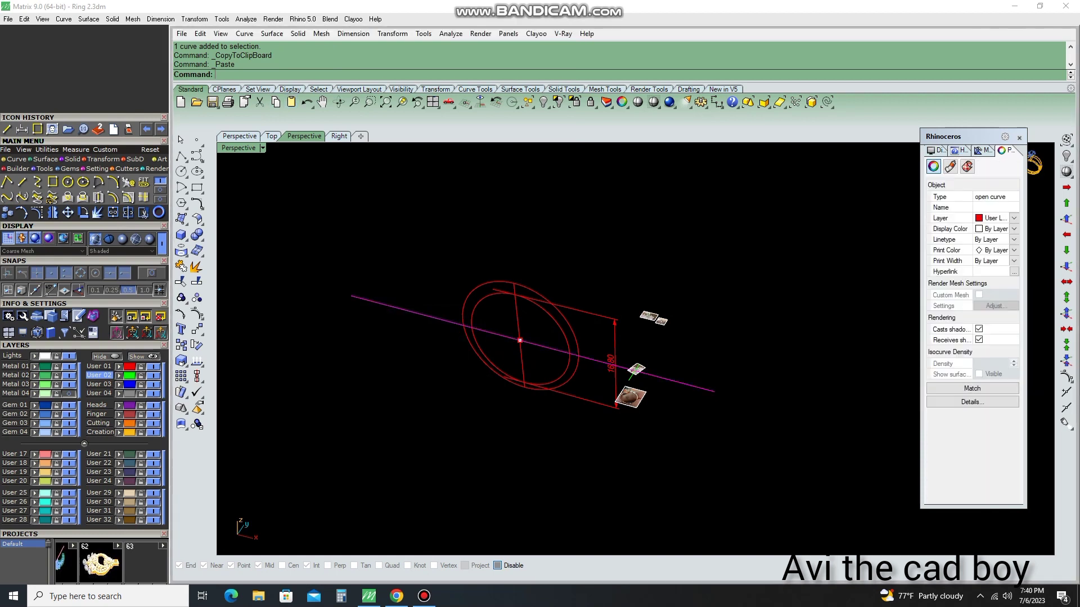
{"action": "key", "text": "Escape"}
{"action": "key", "text": "ctrl+F1"}
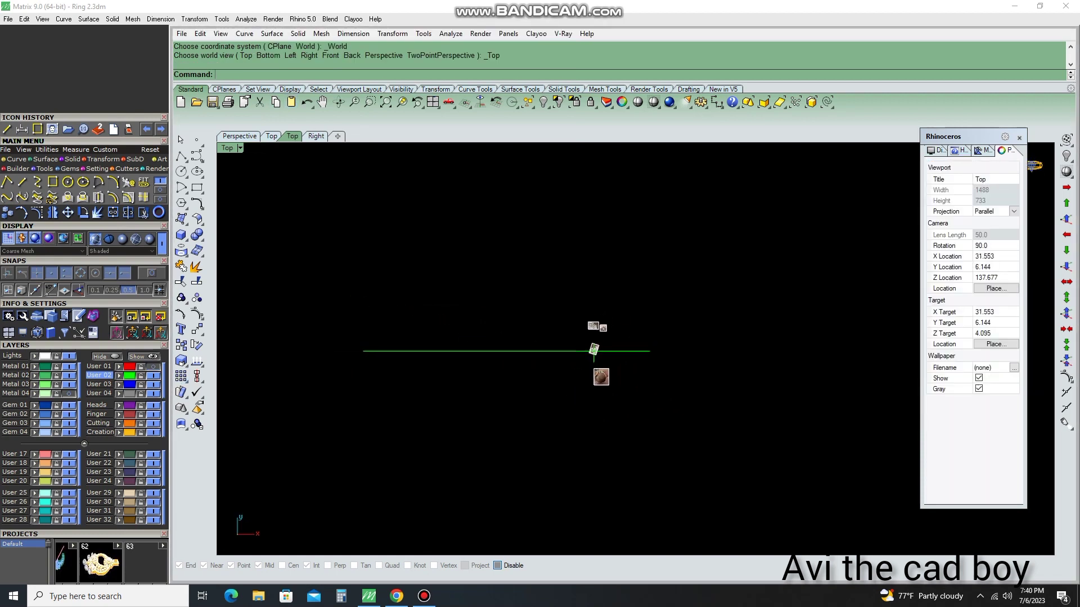
Draw a vertical BothSides centre line starting from the origin 0
{"action": "left_click", "coordinate": [22, 182]}
{"action": "type", "text": "0"}
{"action": "key", "text": "Return"}
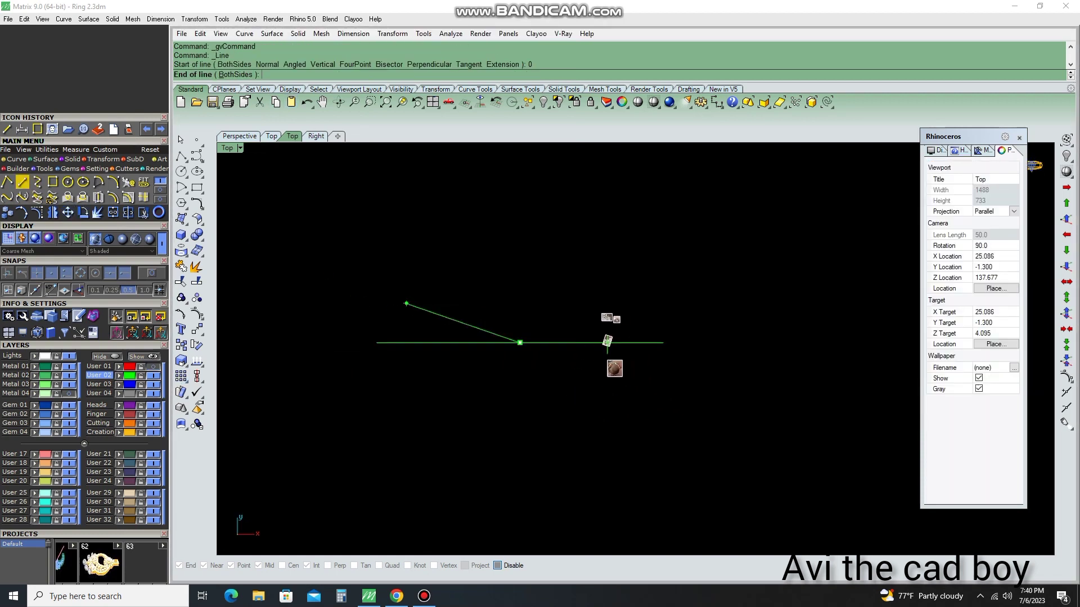
{"action": "left_click", "coordinate": [234, 74]}
{"action": "key", "text": "Return"}
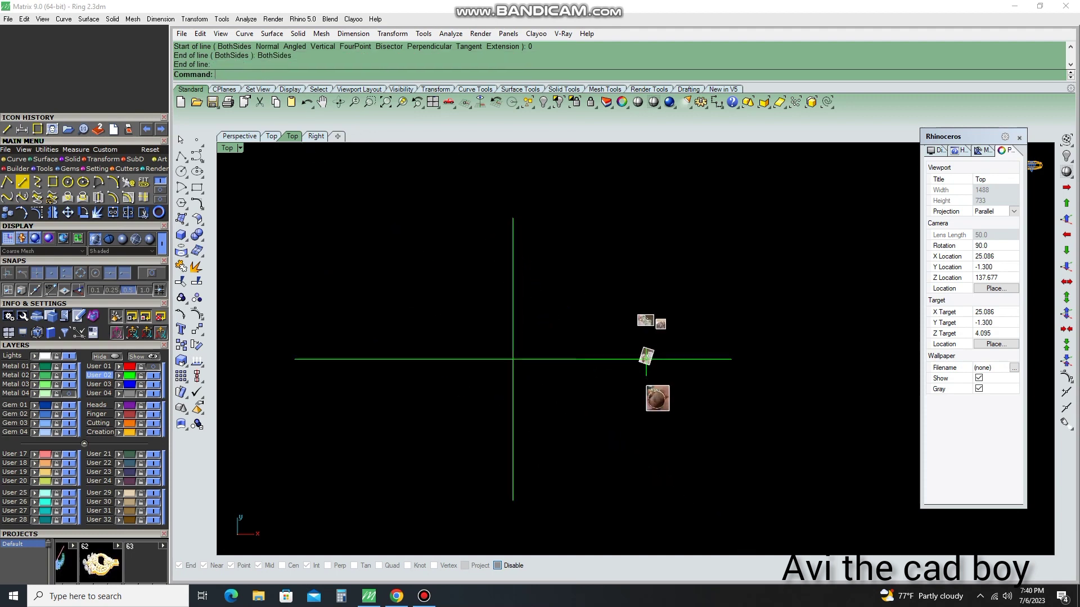
{"action": "scroll", "coordinate": [611, 362], "scroll_direction": "up", "scroll_amount": 3}
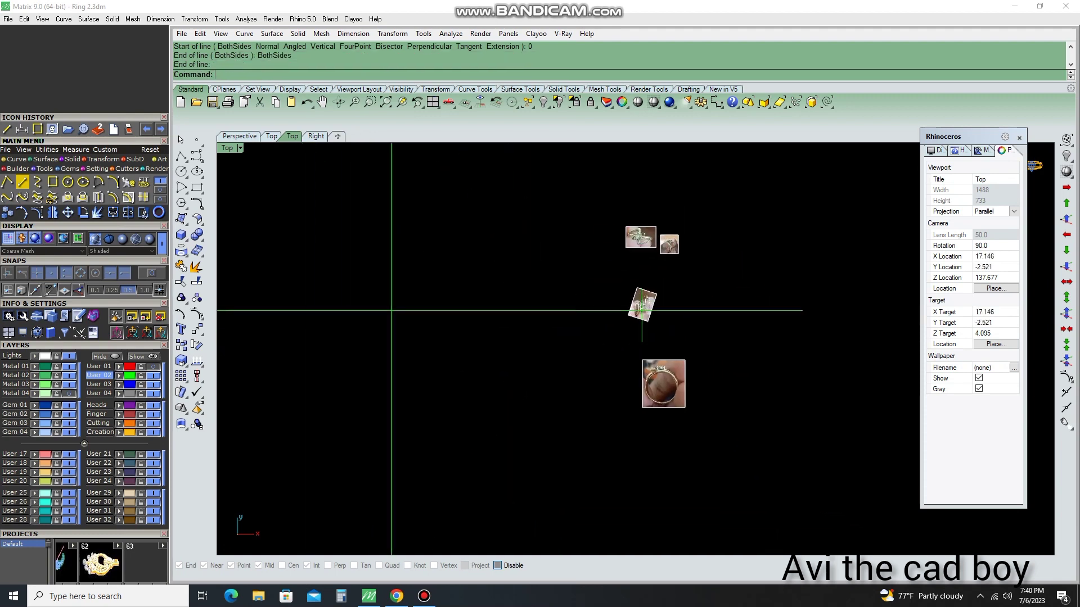
{"action": "scroll", "coordinate": [559, 325], "scroll_direction": "up", "scroll_amount": 5}
{"action": "left_click", "coordinate": [721, 337]}
{"action": "key", "text": "Escape"}
{"action": "scroll", "coordinate": [371, 263], "scroll_direction": "down", "scroll_amount": 2}
{"action": "type", "text": "C"}
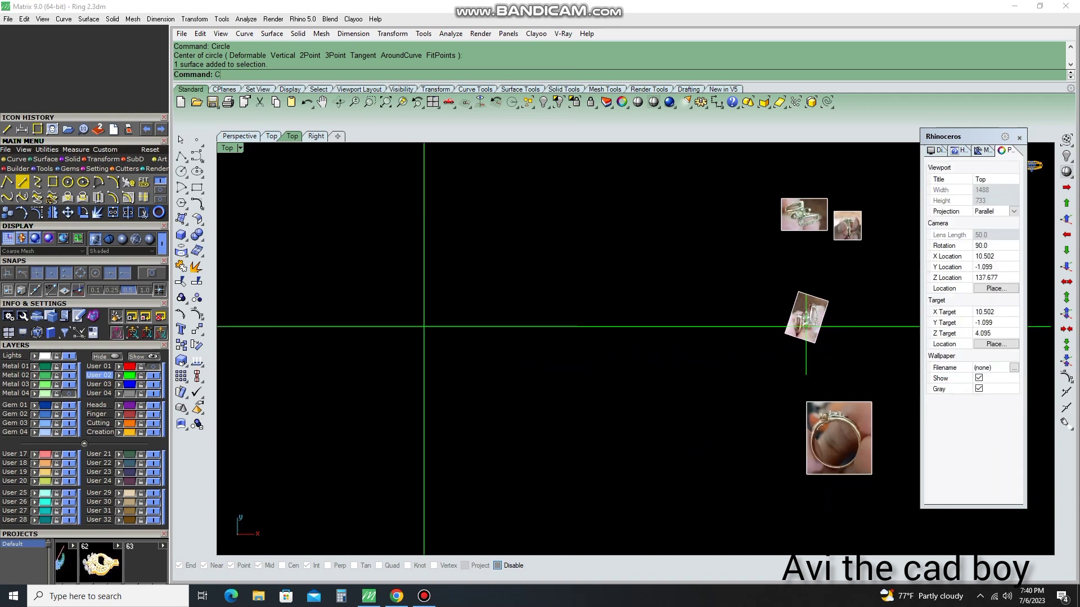
Draw a diameter-3 circle centred at the origin
{"action": "type", "text": "cc"}
{"action": "key", "text": "Return"}
{"action": "type", "text": "0"}
{"action": "key", "text": "Return"}
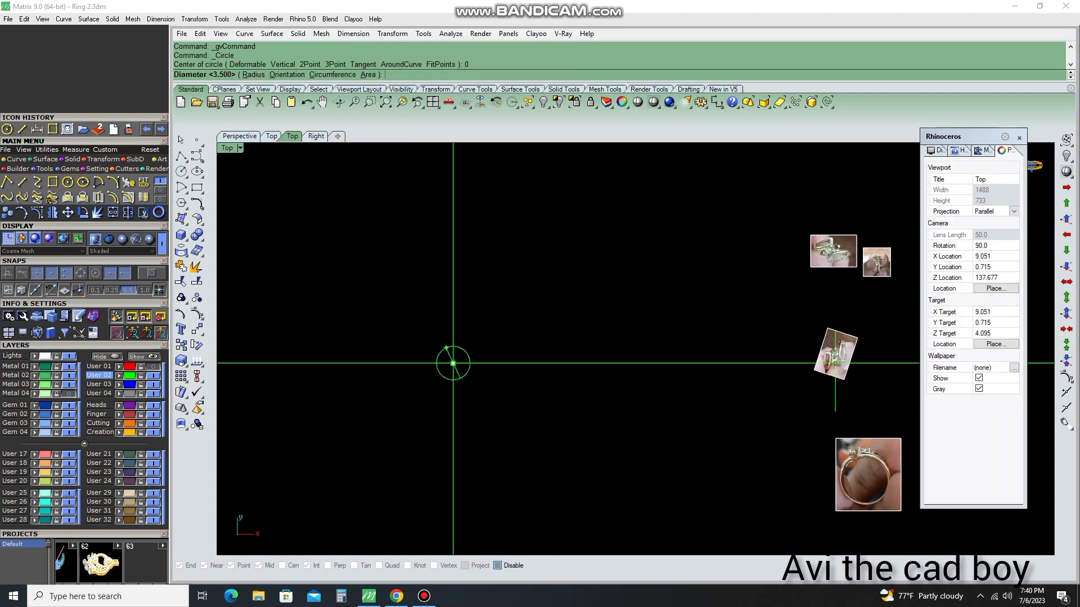
{"action": "key", "text": "Return"}
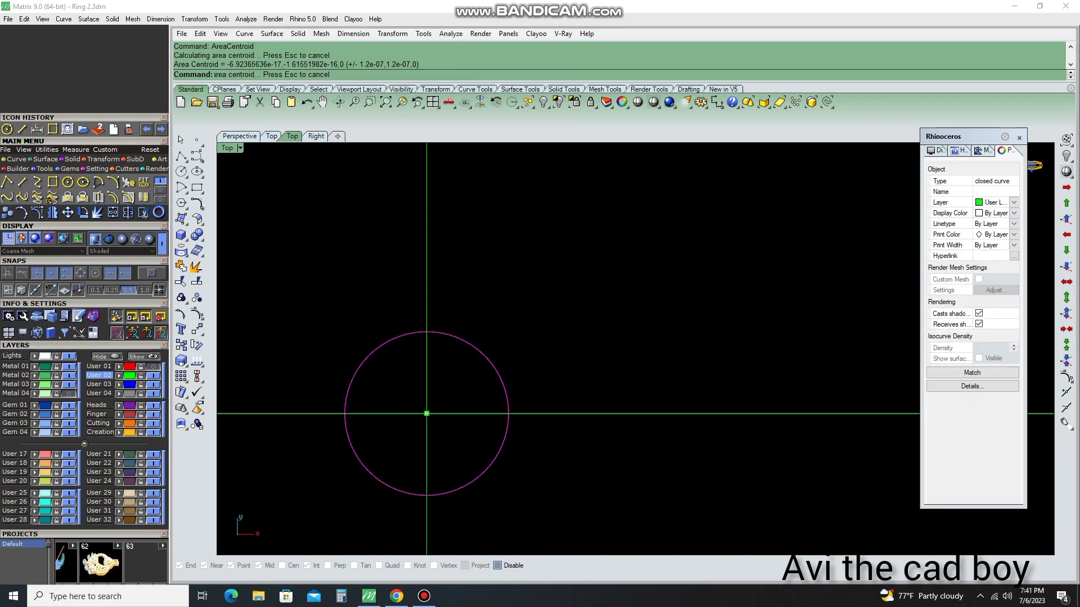
Find the 3-diameter circle's area centroid with the measuring tools
{"action": "key", "text": "ctrl+z"}
{"action": "left_click", "coordinate": [246, 19]}
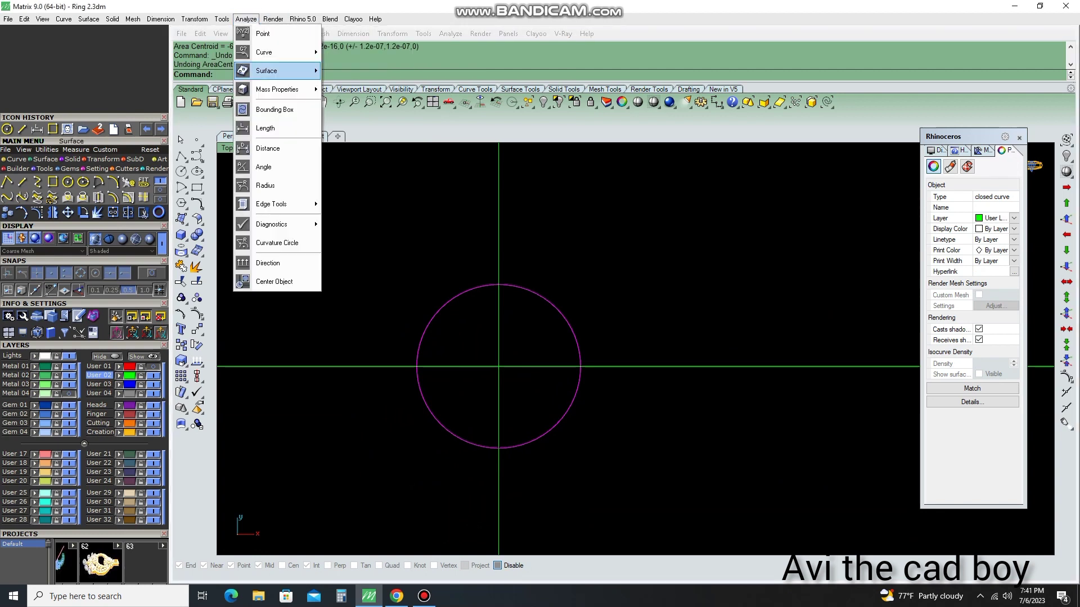
{"action": "left_click", "coordinate": [362, 107]}
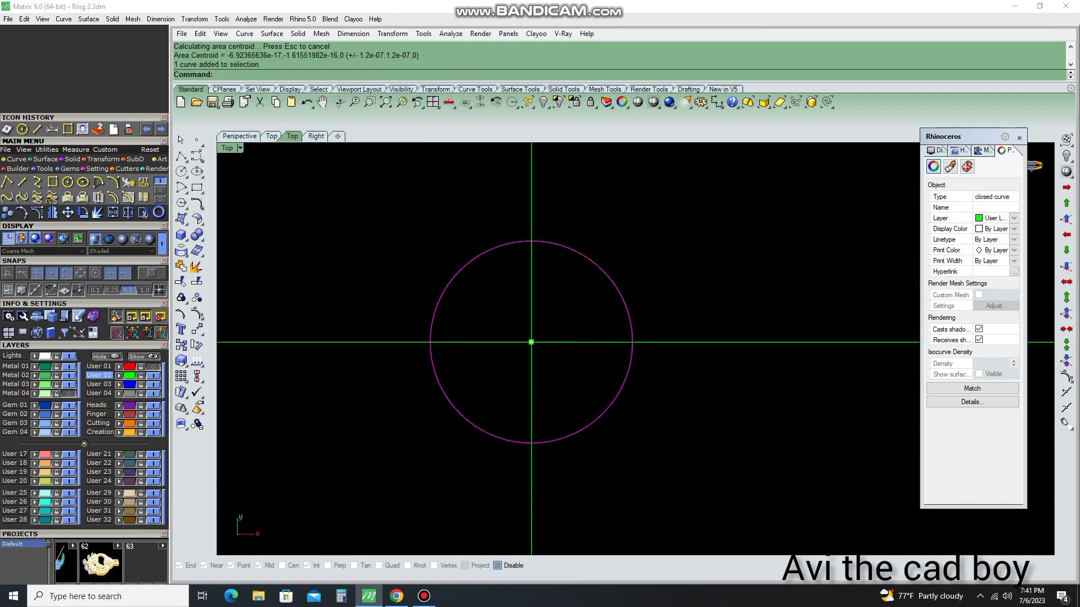
Offset the circle 0.1 outward, discarding the trial offsets including a 0.08 one
{"action": "left_click", "coordinate": [113, 182]}
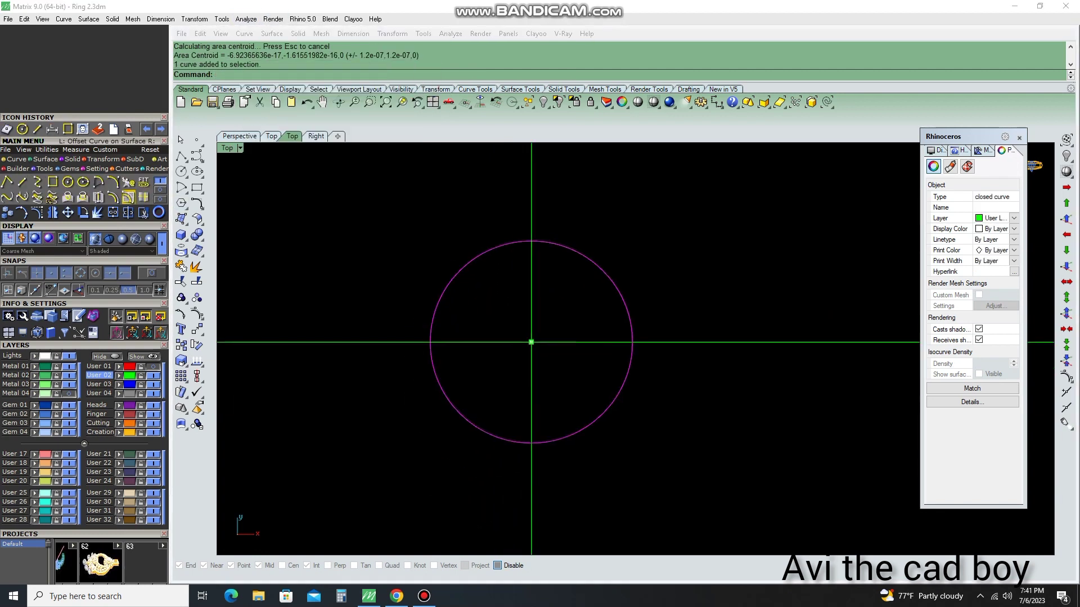
{"action": "type", "text": ".1"}
{"action": "key", "text": "Return"}
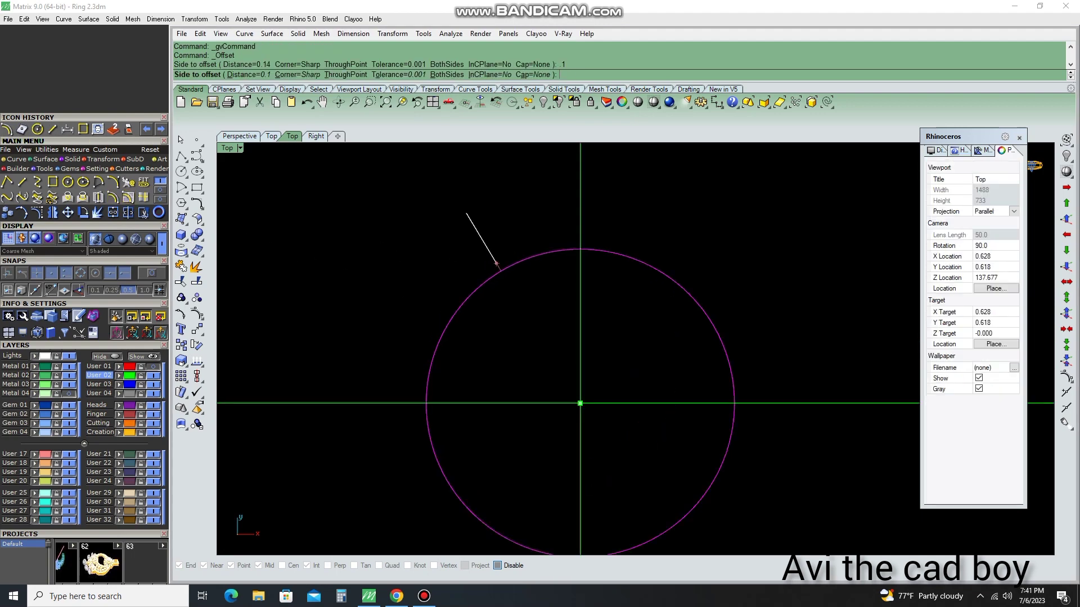
{"action": "left_click", "coordinate": [459, 215]}
{"action": "key", "text": "ctrl+z"}
{"action": "key", "text": "Return"}
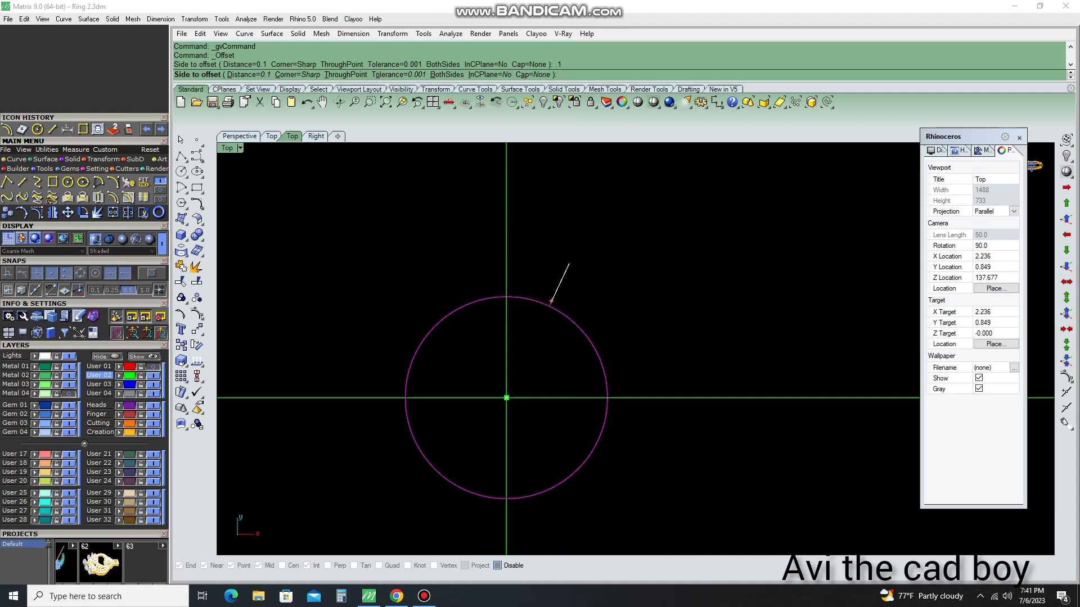
{"action": "key", "text": "Escape"}
{"action": "key", "text": "Return"}
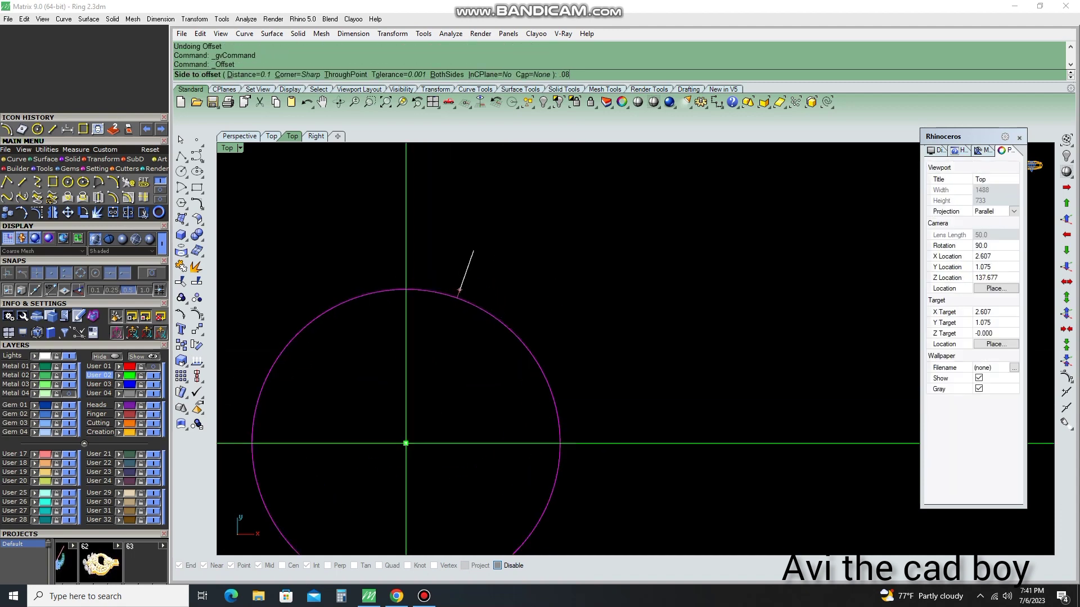
{"action": "left_click", "coordinate": [460, 293]}
{"action": "key", "text": "ctrl+z"}
{"action": "key", "text": "Return"}
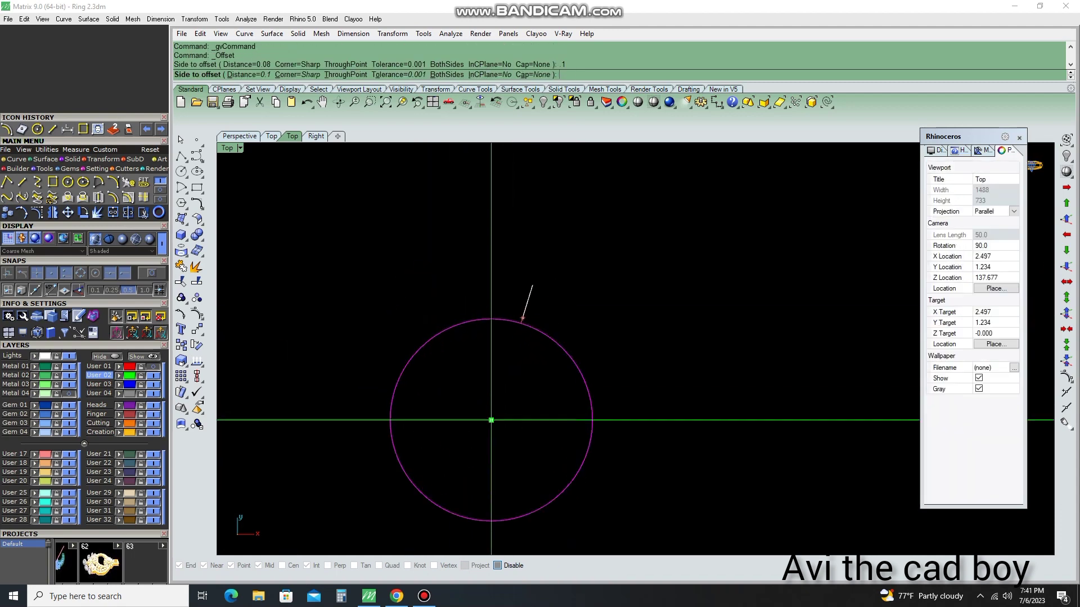
{"action": "left_click", "coordinate": [532, 285]}
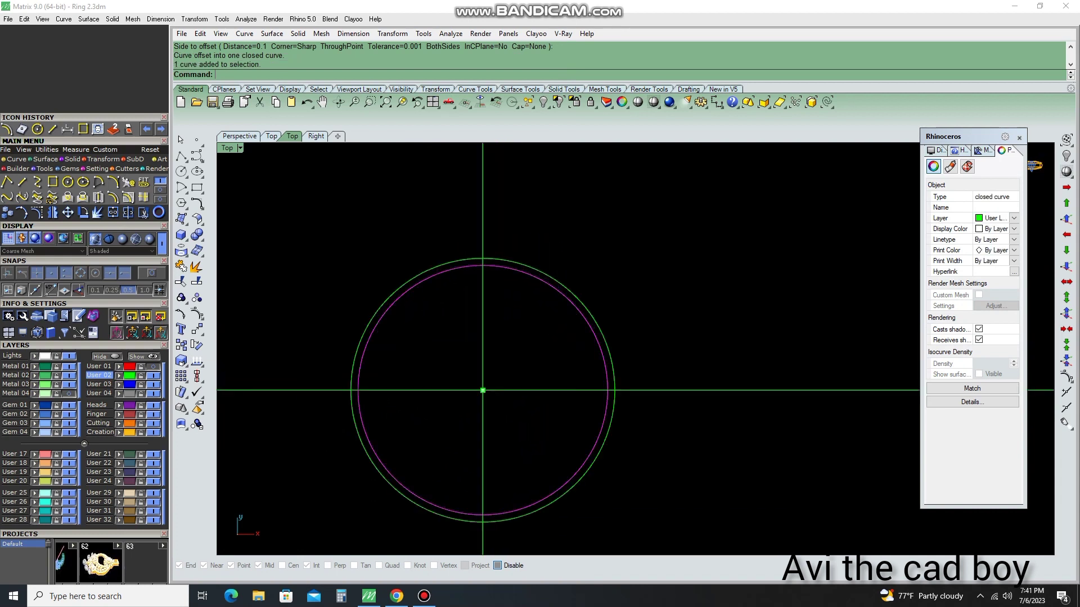
Offset the circle 0.6 inward as a first inner outline
{"action": "key", "text": "Return"}
{"action": "type", "text": ".6"}
{"action": "key", "text": "Return"}
{"action": "left_click", "coordinate": [525, 289]}
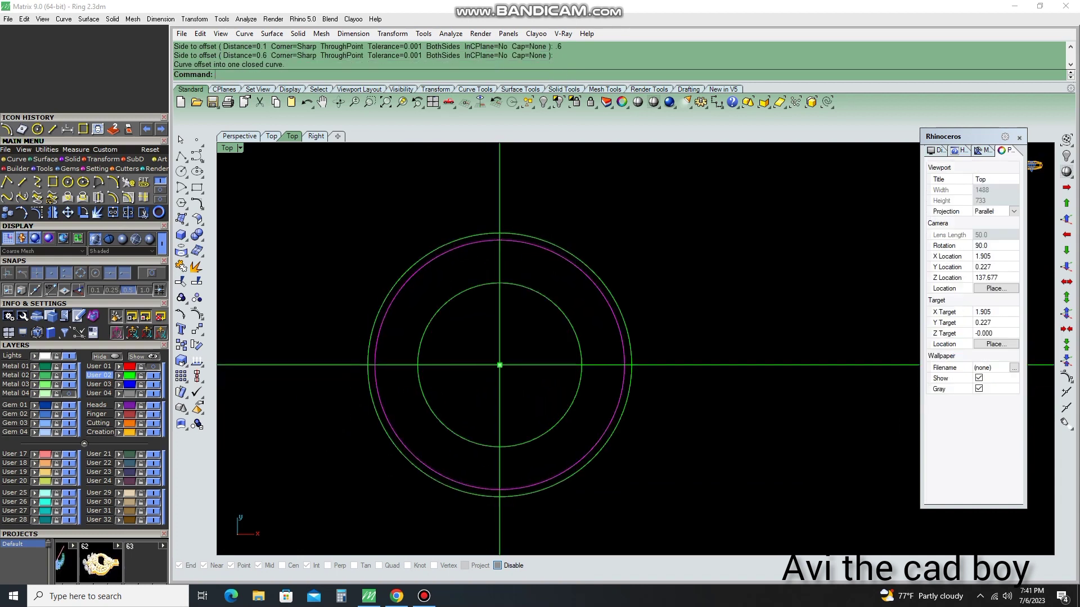
{"action": "scroll", "coordinate": [495, 248], "scroll_direction": "down", "scroll_amount": 3}
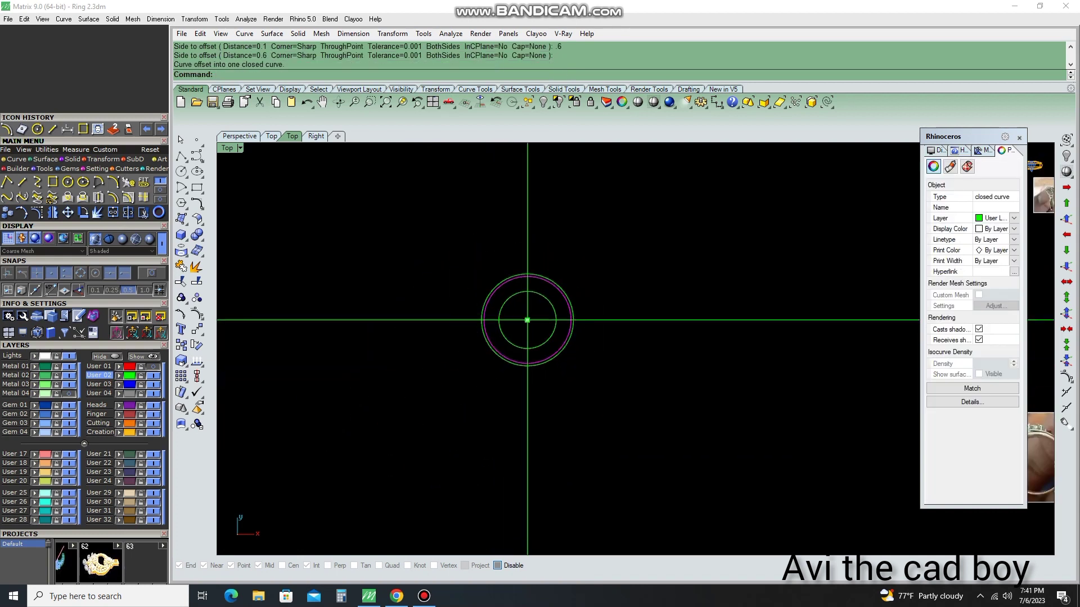
{"action": "scroll", "coordinate": [495, 248], "scroll_direction": "up", "scroll_amount": 3}
Measure the wall width with a temporary dimension (0.70), then delete it
{"action": "type", "text": "cc"}
{"action": "key", "text": "Return"}
{"action": "scroll", "coordinate": [495, 248], "scroll_direction": "down", "scroll_amount": 2}
{"action": "scroll", "coordinate": [495, 248], "scroll_direction": "up", "scroll_amount": 5}
{"action": "left_click", "coordinate": [496, 248]}
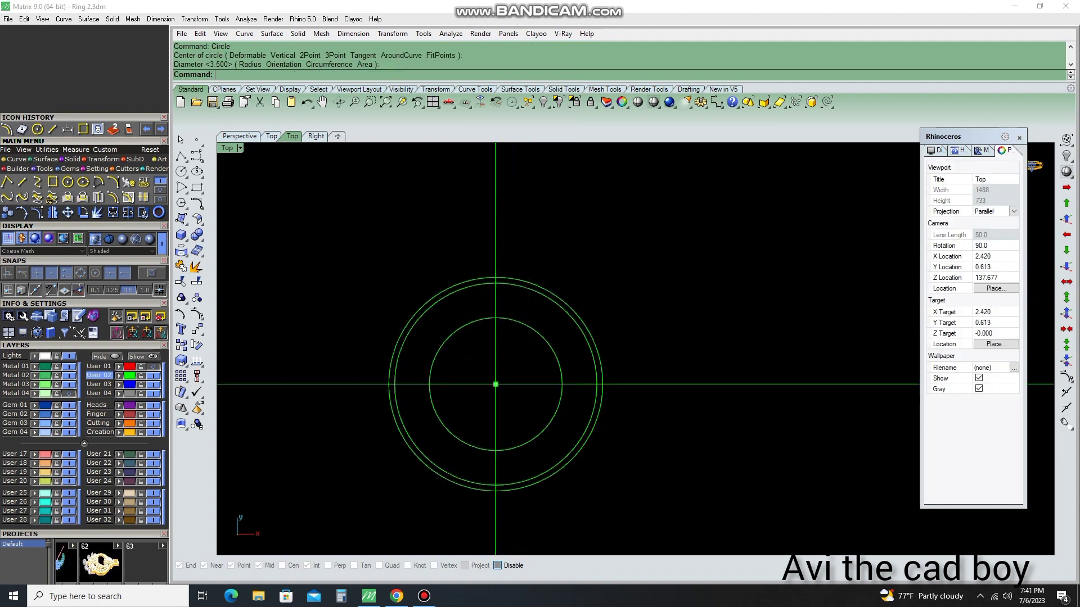
{"action": "scroll", "coordinate": [495, 248], "scroll_direction": "up", "scroll_amount": 3}
{"action": "type", "text": "dim"}
{"action": "key", "text": "Return"}
{"action": "left_click", "coordinate": [476, 265]}
{"action": "left_click", "coordinate": [476, 328]}
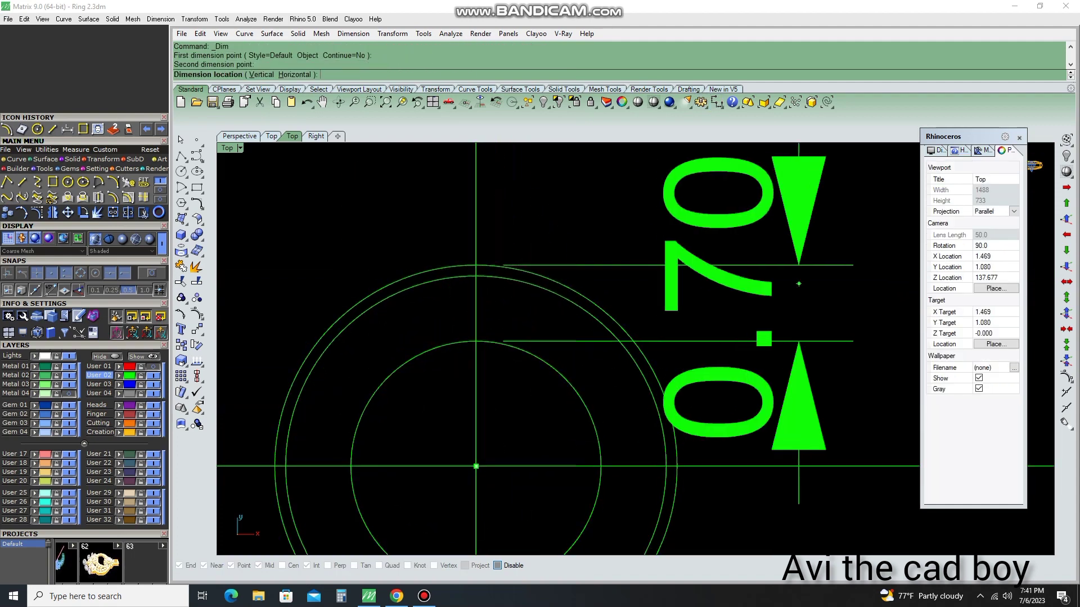
{"action": "scroll", "coordinate": [506, 309], "scroll_direction": "down", "scroll_amount": 3}
{"action": "key", "text": "Delete"}
Delete the 0.6 inner circle and select the original 3-diameter circle
{"action": "type", "text": "cc"}
{"action": "key", "text": "Return"}
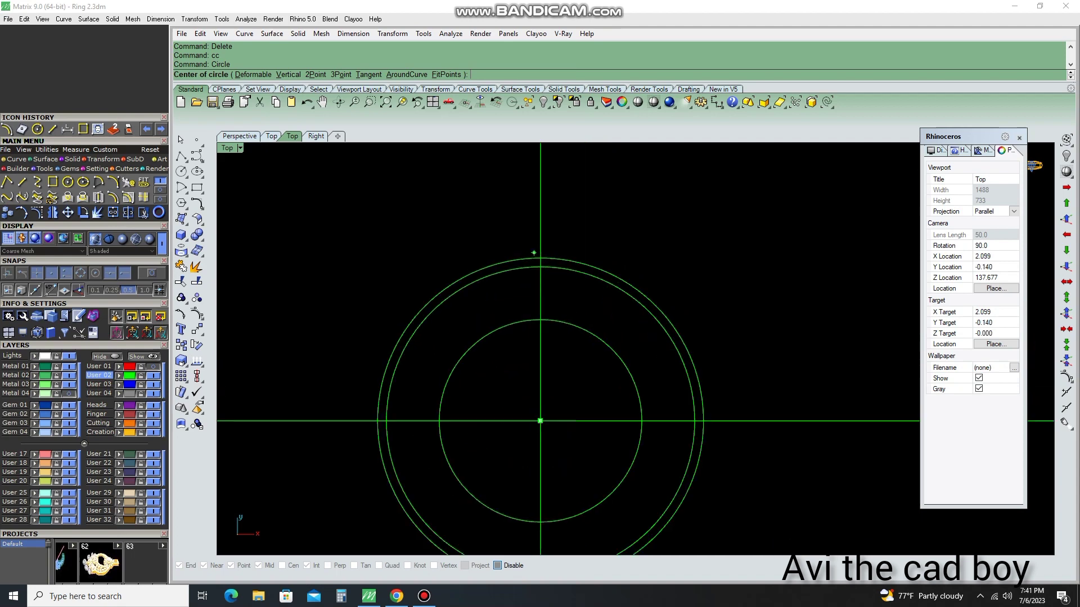
{"action": "left_click", "coordinate": [562, 309]}
{"action": "key", "text": "Delete"}
{"action": "left_click", "coordinate": [603, 275]}
{"action": "scroll", "coordinate": [603, 274], "scroll_direction": "up", "scroll_amount": 2}
Offset the original circle 0.65 inward
{"action": "type", "text": "OFF"}
{"action": "key", "text": "Return"}
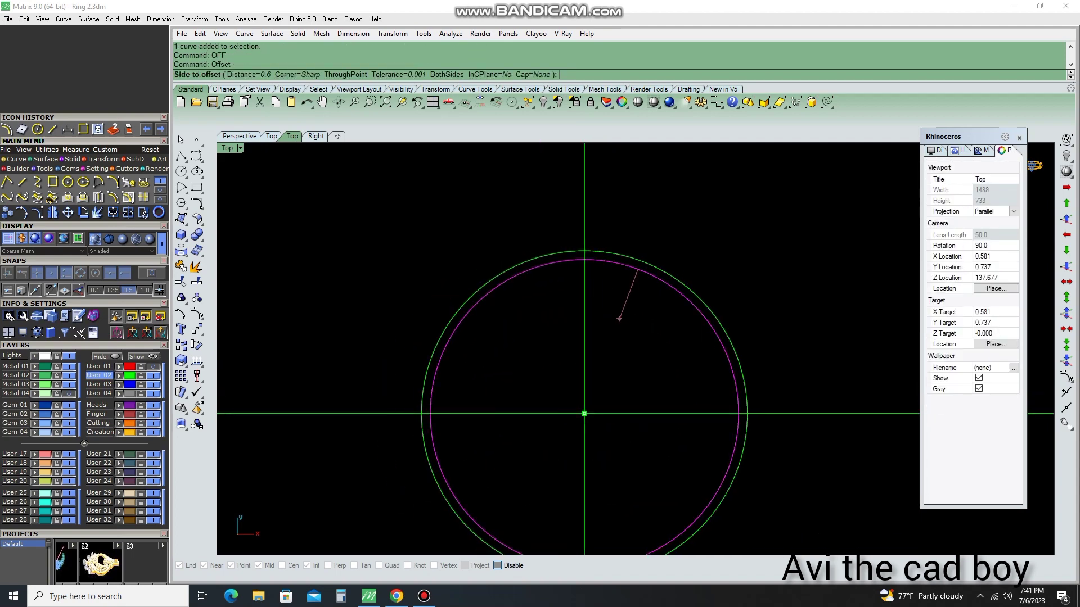
{"action": "left_click", "coordinate": [618, 322]}
{"action": "right_click_drag", "start_coordinate": [618, 323], "coordinate": [489, 312]}
{"action": "type", "text": ".65"}
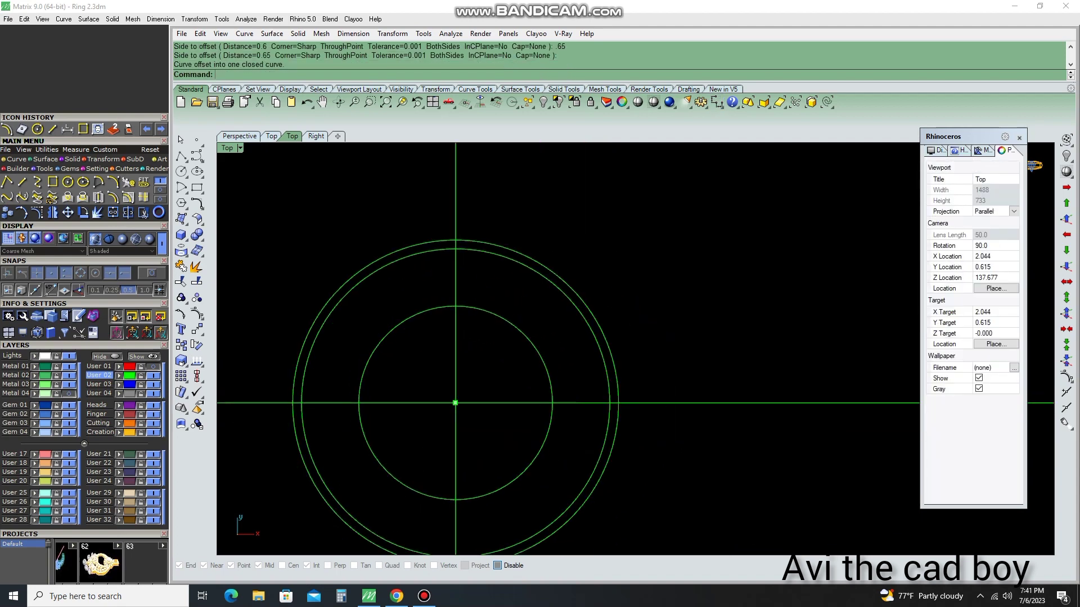
Confirm the total band width is 0.75 with a dimension, then delete it
{"action": "left_click", "coordinate": [701, 102]}
{"action": "left_click", "coordinate": [455, 403]}
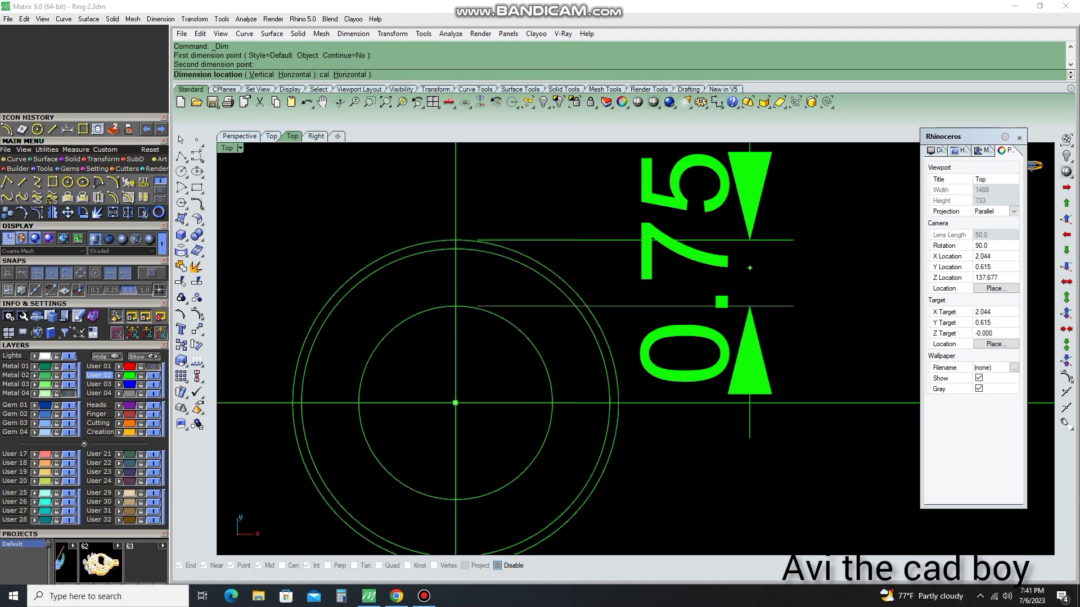
{"action": "type", "text": "D"}
{"action": "key", "text": "Return"}
{"action": "scroll", "coordinate": [635, 348], "scroll_direction": "down", "scroll_amount": 5}
Move the ring reference photo so its base point lands at the origin (0)
{"action": "scroll", "coordinate": [641, 467], "scroll_direction": "down", "scroll_amount": 3}
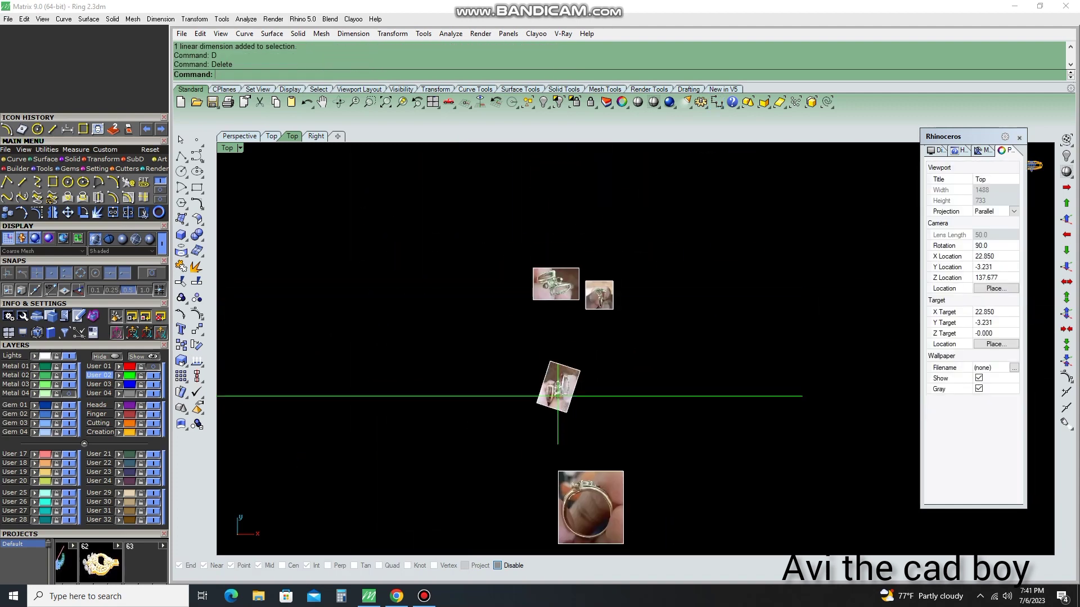
{"action": "scroll", "coordinate": [568, 289], "scroll_direction": "up", "scroll_amount": 5}
{"action": "left_click", "coordinate": [540, 270]}
{"action": "scroll", "coordinate": [607, 253], "scroll_direction": "up", "scroll_amount": 2}
{"action": "scroll", "coordinate": [646, 281], "scroll_direction": "up", "scroll_amount": 3}
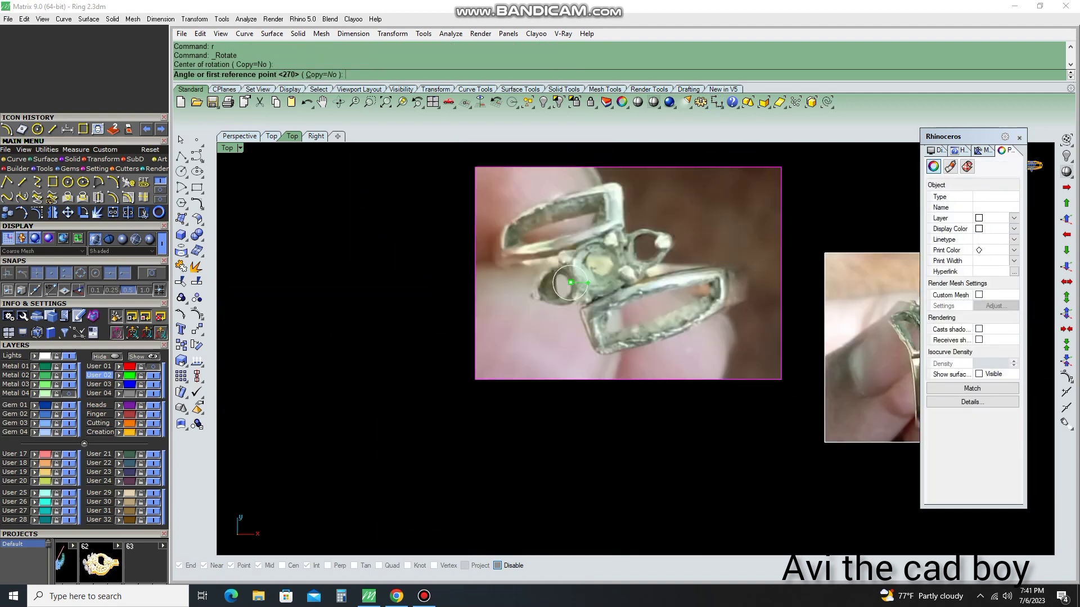
{"action": "left_click_drag", "start_coordinate": [646, 281], "coordinate": [591, 315]}
{"action": "scroll", "coordinate": [565, 249], "scroll_direction": "up", "scroll_amount": 3}
{"action": "left_click", "coordinate": [565, 248]}
{"action": "type", "text": "0"}
{"action": "key", "text": "Return"}
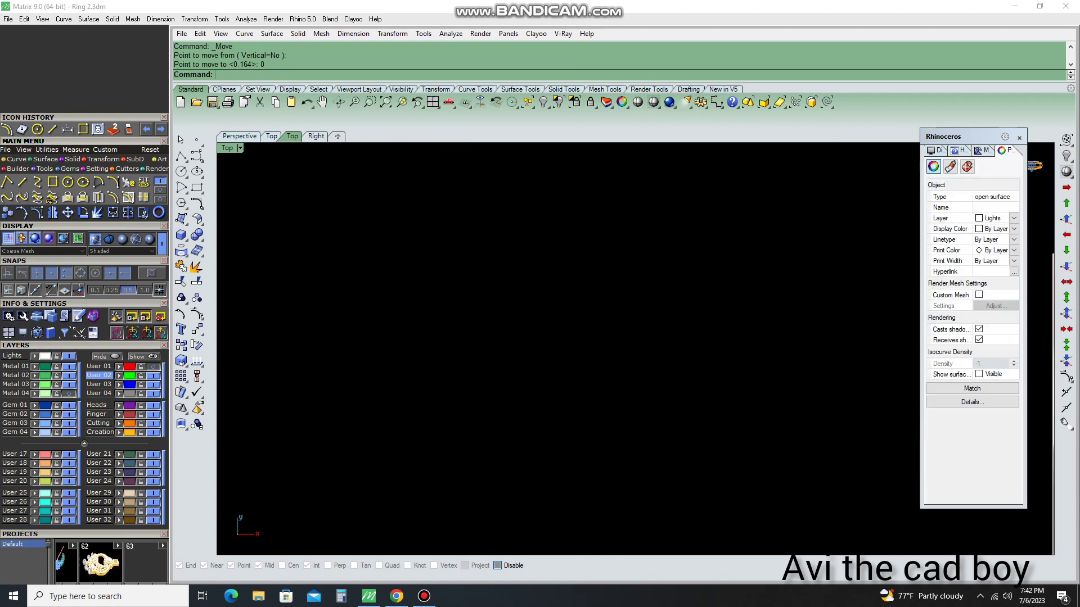
Project the photo flat onto the construction plane, deleting the original surface
{"action": "scroll", "coordinate": [573, 245], "scroll_direction": "down", "scroll_amount": 3}
{"action": "scroll", "coordinate": [574, 246], "scroll_direction": "up", "scroll_amount": 2}
{"action": "scroll", "coordinate": [573, 246], "scroll_direction": "up", "scroll_amount": 2}
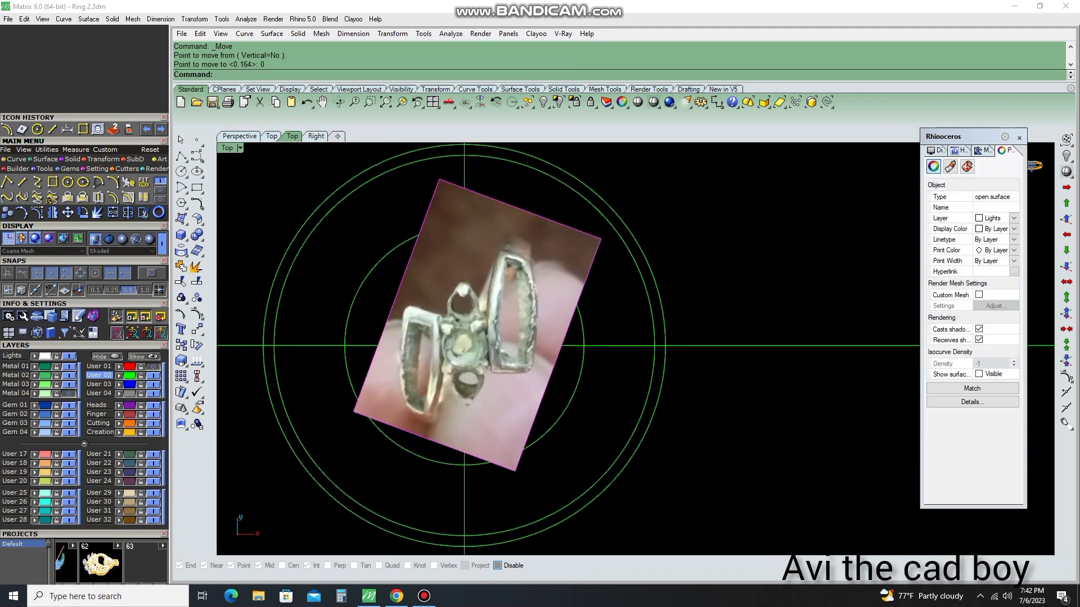
{"action": "type", "text": "y"}
{"action": "key", "text": "Return"}
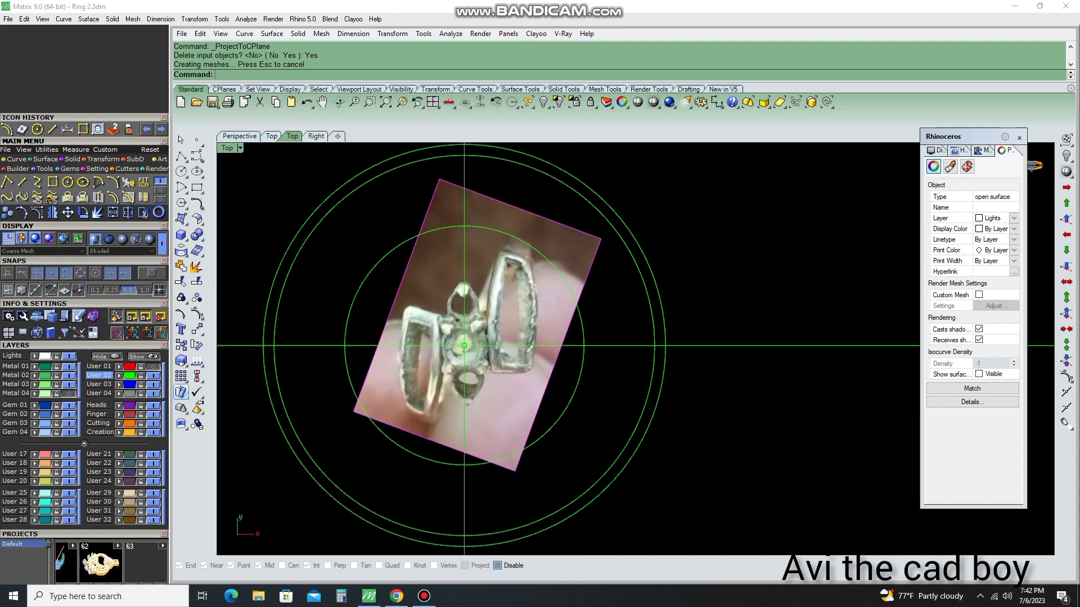
Try scaling the photo about the origin, then cancel the scale
{"action": "type", "text": "0"}
{"action": "key", "text": "Return"}
{"action": "scroll", "coordinate": [573, 349], "scroll_direction": "down", "scroll_amount": 3}
{"action": "scroll", "coordinate": [574, 349], "scroll_direction": "up", "scroll_amount": 3}
{"action": "left_click", "coordinate": [524, 355]}
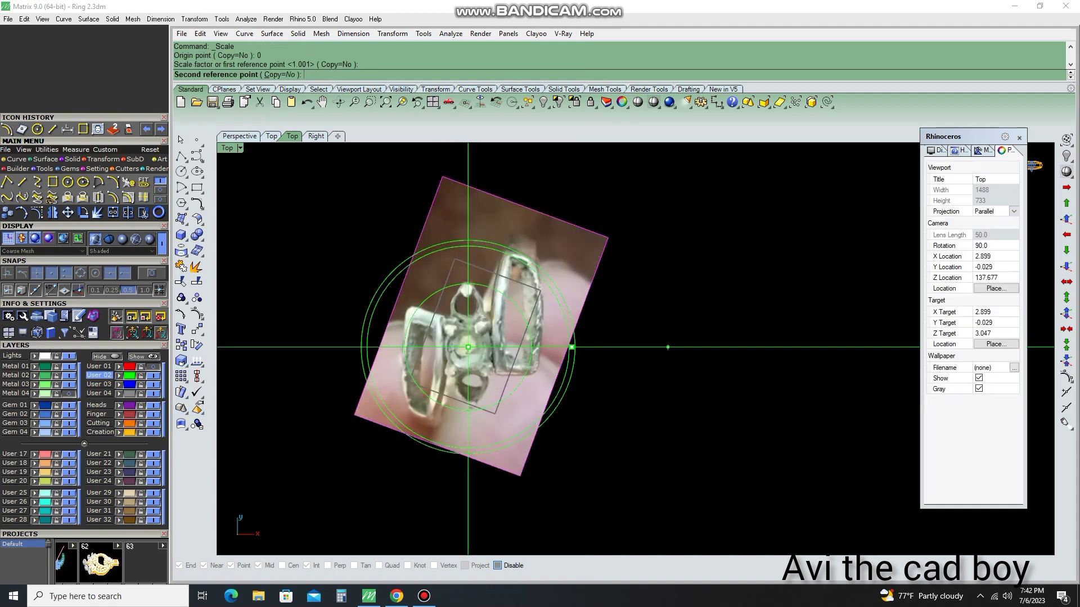
{"action": "scroll", "coordinate": [804, 355], "scroll_direction": "up", "scroll_amount": 3}
{"action": "scroll", "coordinate": [590, 357], "scroll_direction": "up", "scroll_amount": 3}
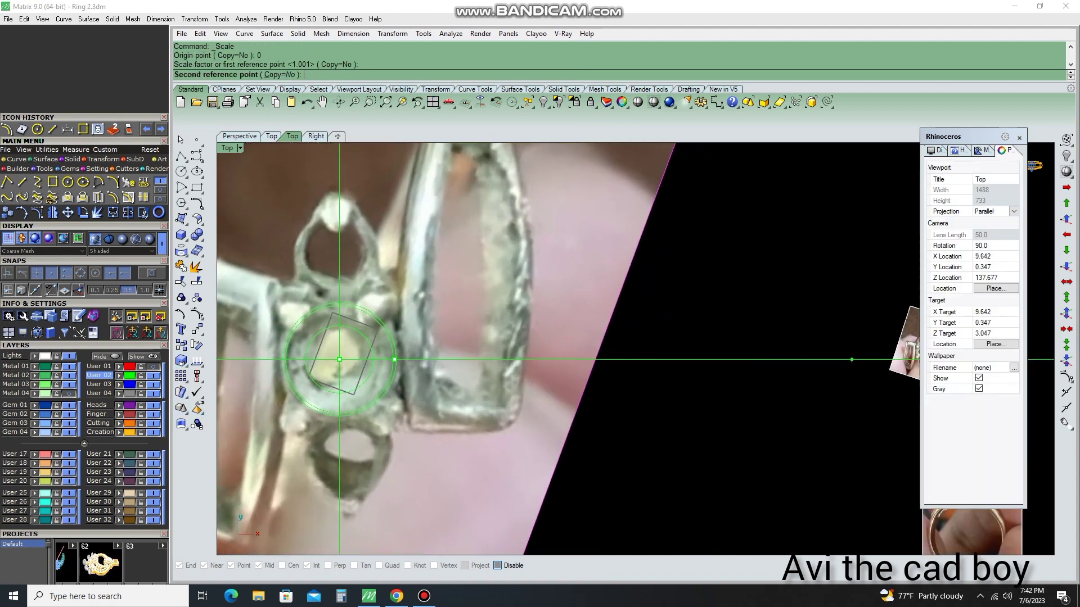
{"action": "key", "text": "Escape"}
{"action": "scroll", "coordinate": [449, 354], "scroll_direction": "down", "scroll_amount": 3}
{"action": "scroll", "coordinate": [506, 345], "scroll_direction": "up", "scroll_amount": 3}
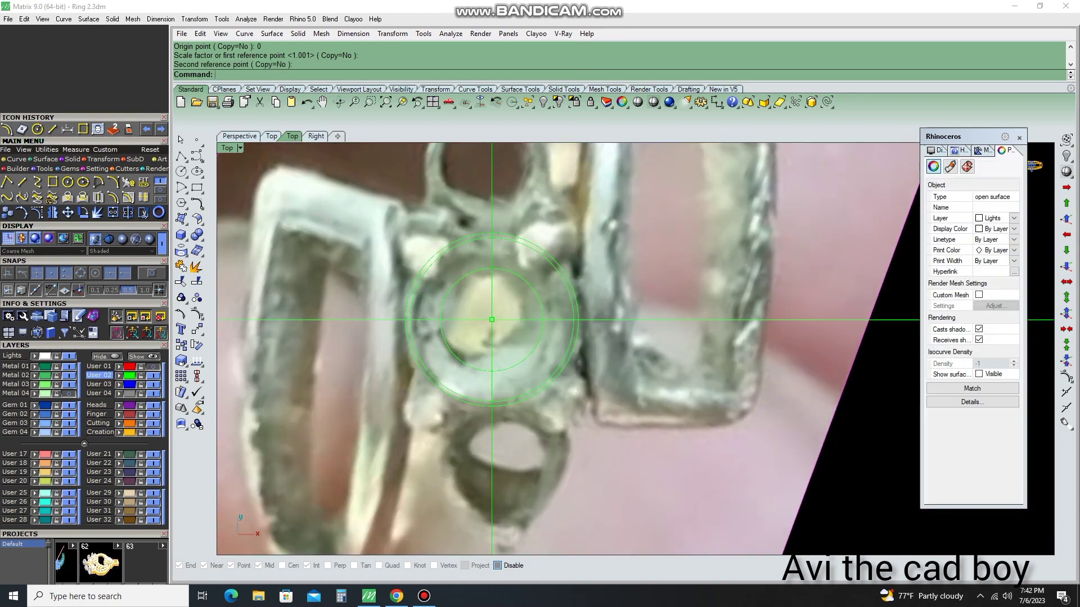
Rotate the photo slightly about the ring centre
{"action": "type", "text": "r"}
{"action": "key", "text": "Return"}
{"action": "left_click", "coordinate": [515, 342]}
{"action": "scroll", "coordinate": [515, 342], "scroll_direction": "up", "scroll_amount": 3}
{"action": "left_click", "coordinate": [515, 338]}
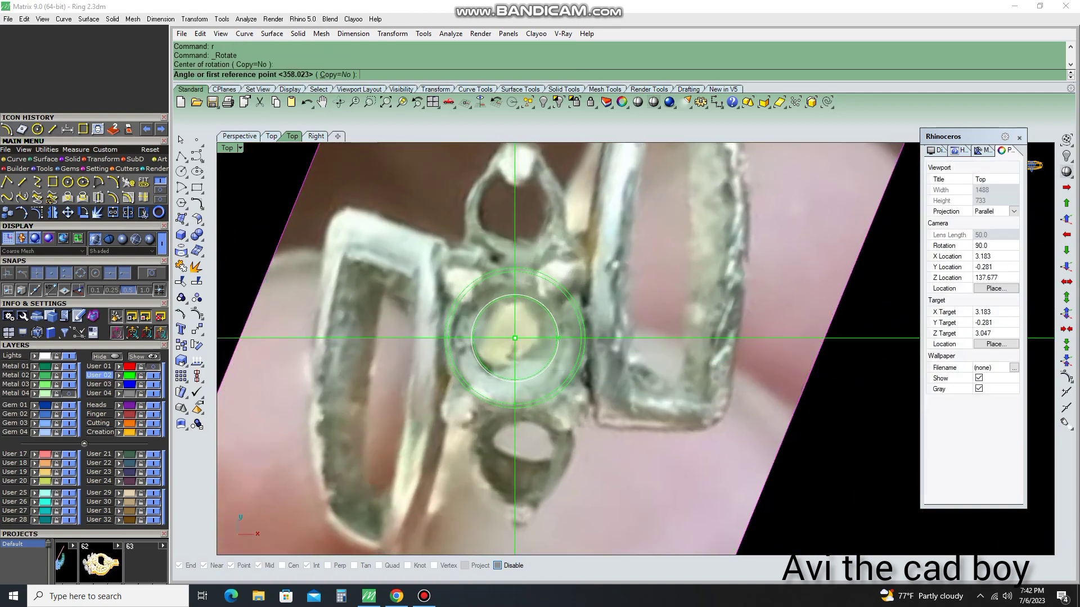
{"action": "key", "text": "Return"}
Rotate the photo again using two reference points to tilt it
{"action": "left_click", "coordinate": [516, 338]}
{"action": "type", "text": "r"}
{"action": "key", "text": "Return"}
{"action": "scroll", "coordinate": [515, 338], "scroll_direction": "down", "scroll_amount": 2}
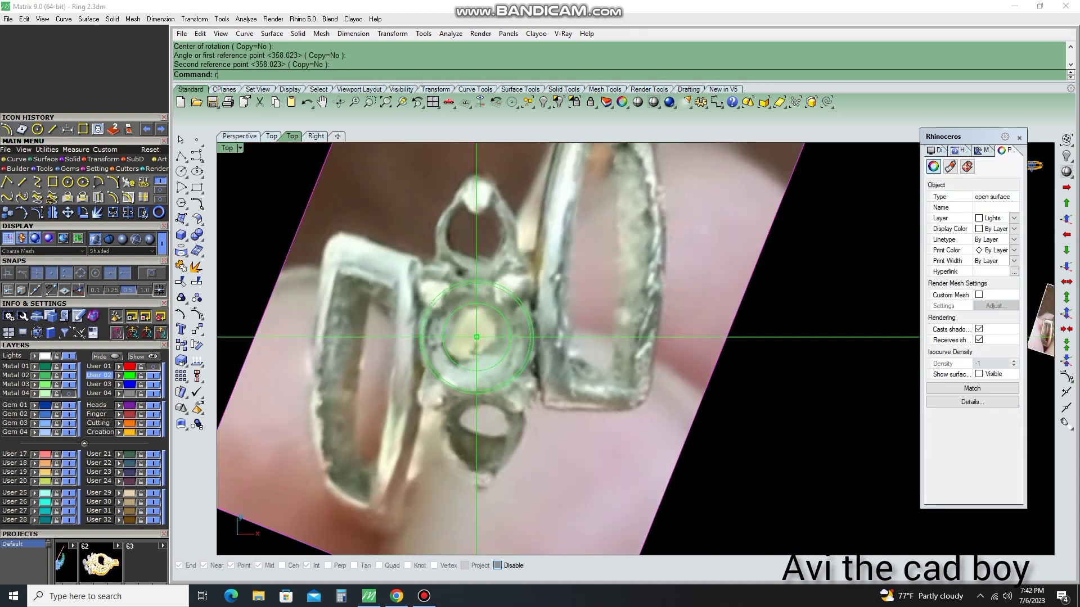
{"action": "scroll", "coordinate": [478, 337], "scroll_direction": "up", "scroll_amount": 2}
{"action": "left_click", "coordinate": [476, 337]}
{"action": "scroll", "coordinate": [476, 337], "scroll_direction": "down", "scroll_amount": 2}
{"action": "left_click", "coordinate": [709, 359]}
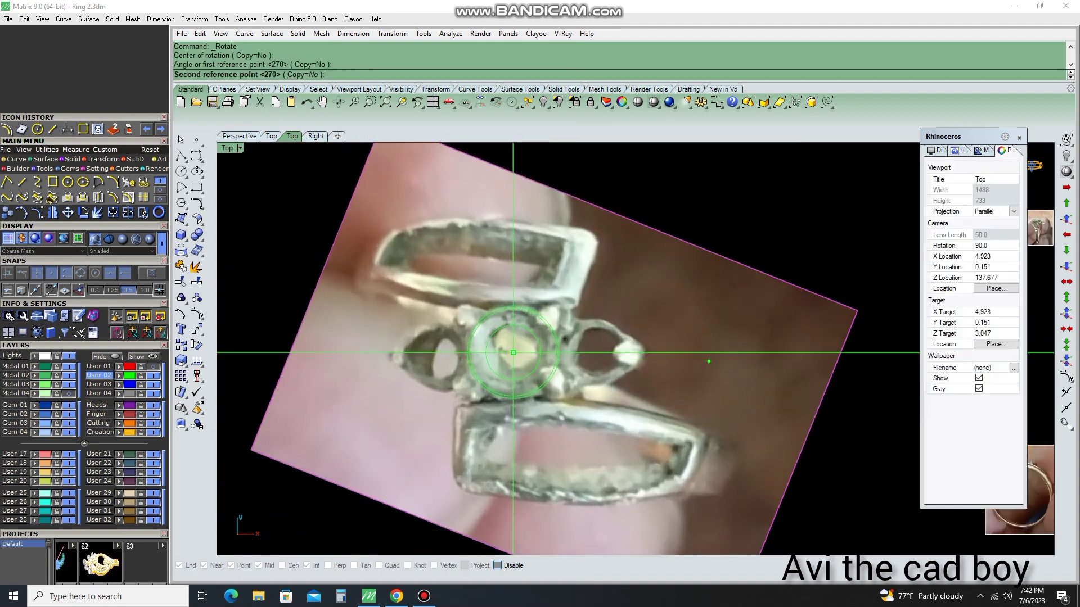
{"action": "scroll", "coordinate": [708, 360], "scroll_direction": "up", "scroll_amount": 2}
{"action": "left_click", "coordinate": [806, 365]}
{"action": "scroll", "coordinate": [607, 350], "scroll_direction": "down", "scroll_amount": 3}
{"action": "scroll", "coordinate": [607, 350], "scroll_direction": "down", "scroll_amount": 2}
Rotate the photo about the centre stone to straighten it
{"action": "type", "text": "r"}
{"action": "key", "text": "Return"}
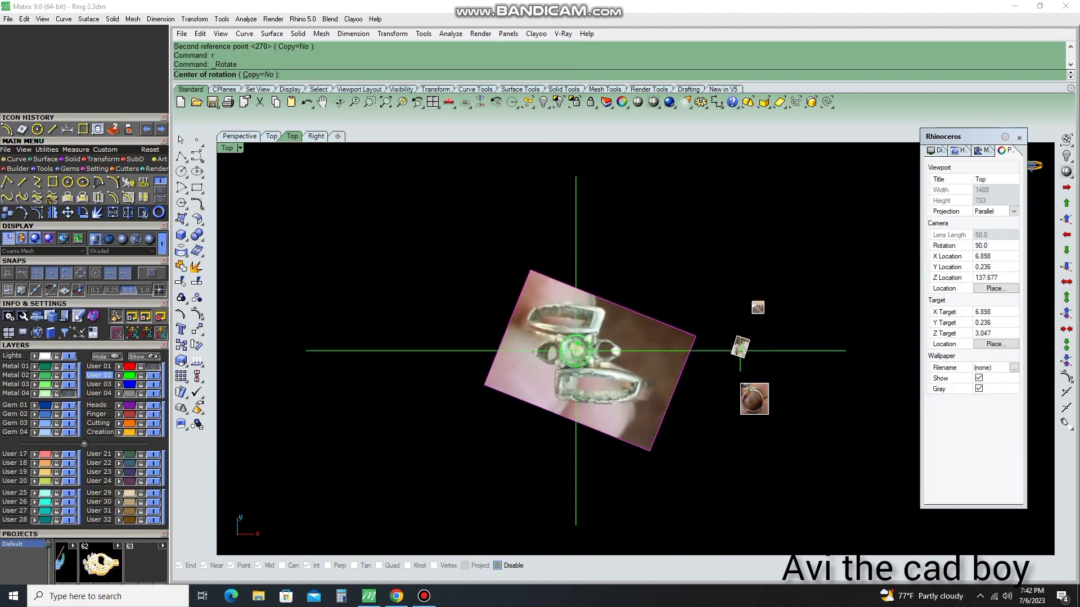
{"action": "scroll", "coordinate": [576, 350], "scroll_direction": "up", "scroll_amount": 3}
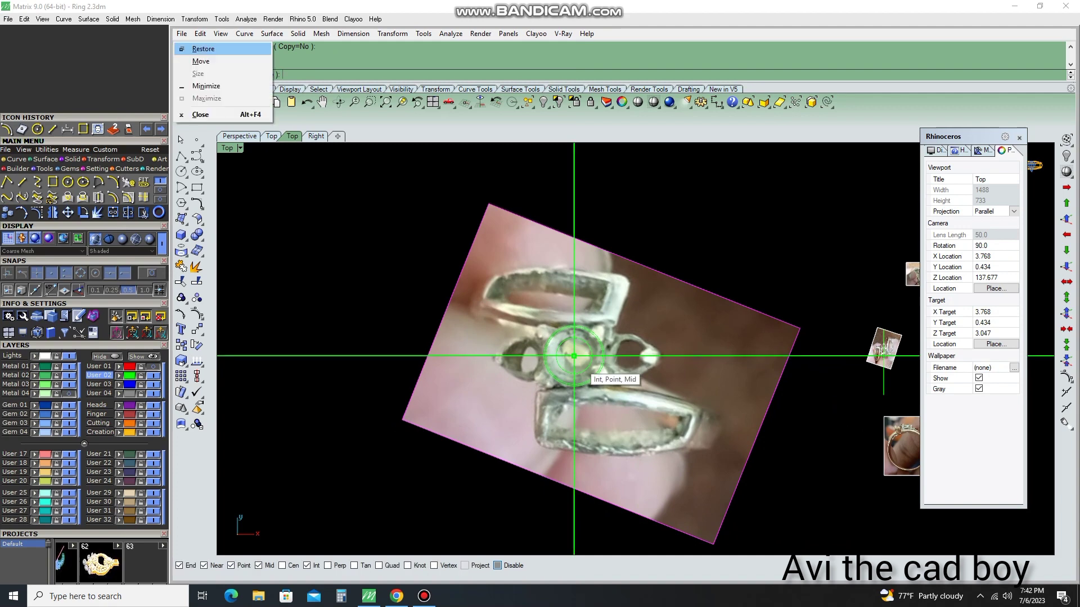
{"action": "right_click_drag", "start_coordinate": [575, 359], "coordinate": [545, 328]}
{"action": "left_click", "coordinate": [545, 327]}
{"action": "left_click", "coordinate": [762, 354]}
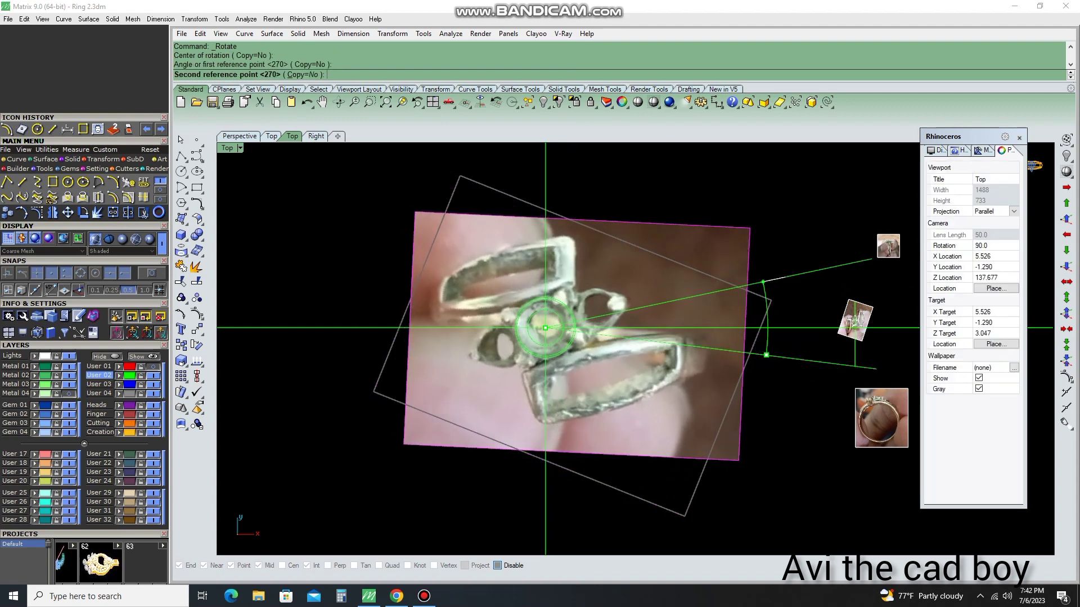
{"action": "left_click", "coordinate": [832, 308]}
{"action": "left_click", "coordinate": [545, 327]}
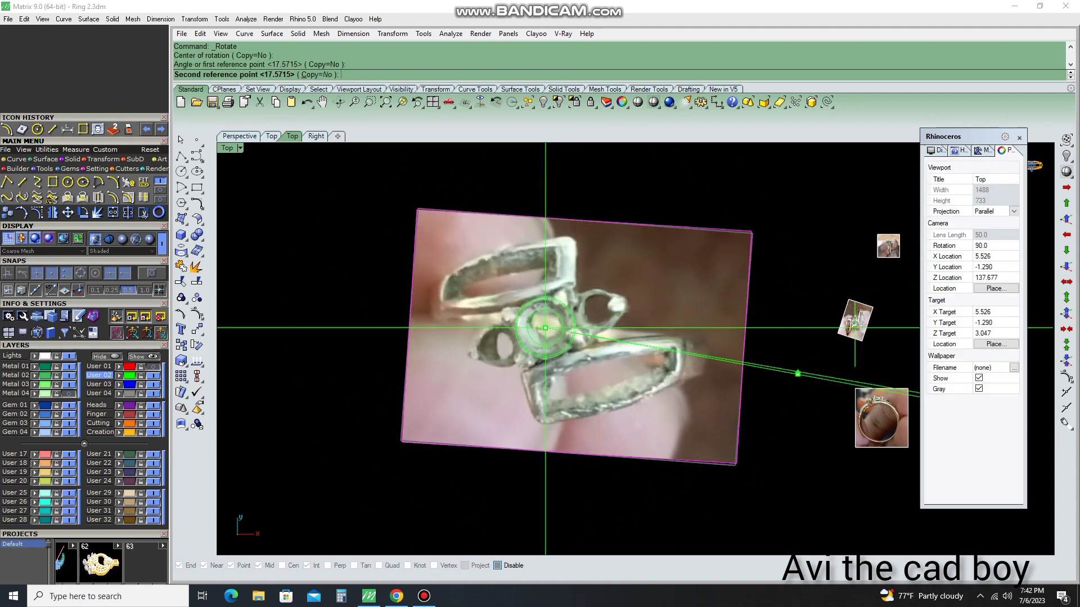
{"action": "type", "text": "r"}
{"action": "scroll", "coordinate": [642, 333], "scroll_direction": "up", "scroll_amount": 2}
{"action": "left_click", "coordinate": [642, 333]}
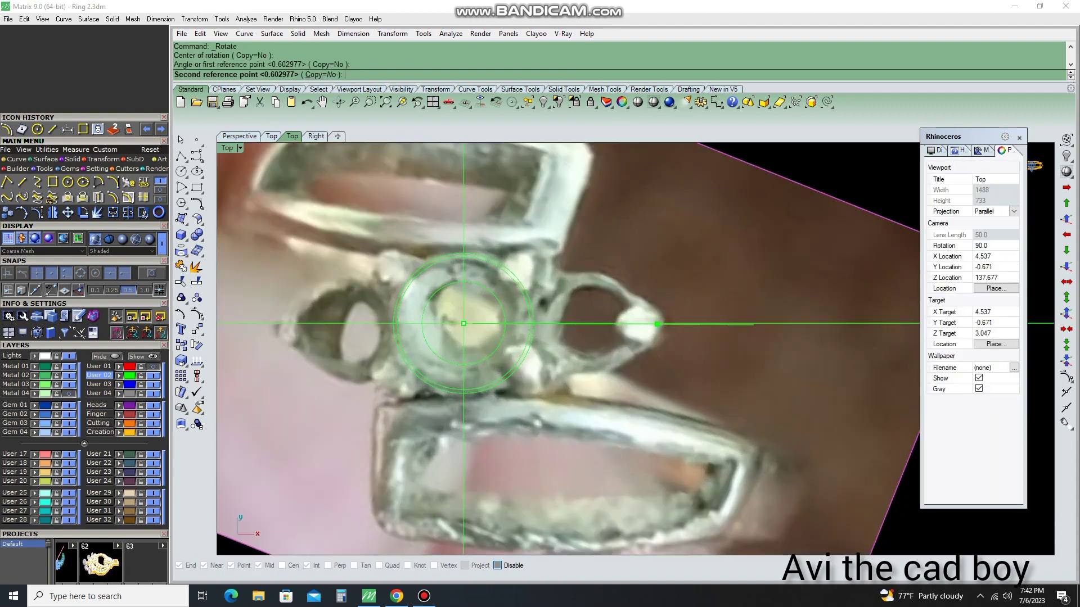
{"action": "left_click", "coordinate": [642, 326]}
Scale the photo about the stone centre to match the circles and nudge it into place
{"action": "right_click_drag", "start_coordinate": [642, 326], "coordinate": [636, 299]}
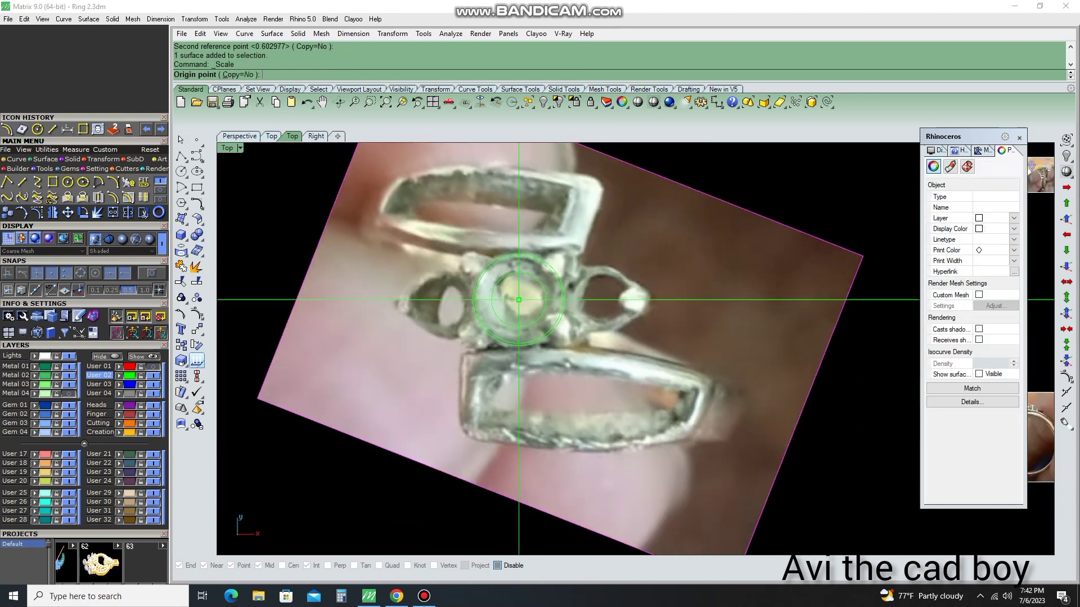
{"action": "left_click", "coordinate": [518, 300]}
{"action": "scroll", "coordinate": [428, 343], "scroll_direction": "up", "scroll_amount": 3}
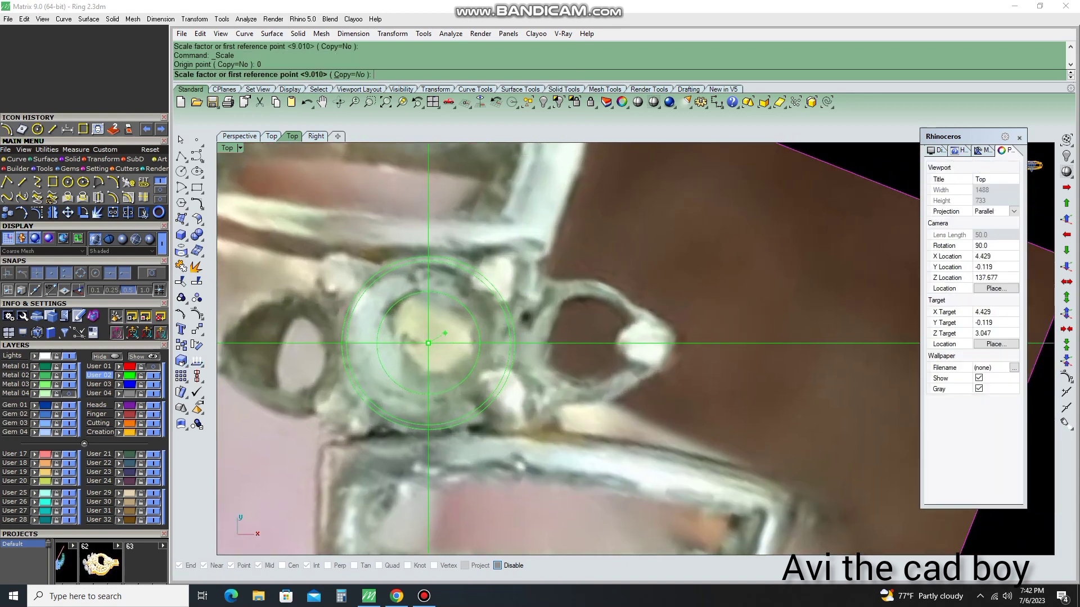
{"action": "left_click", "coordinate": [444, 333]}
{"action": "left_click", "coordinate": [448, 332]}
{"action": "left_click_drag", "start_coordinate": [594, 312], "coordinate": [610, 312]}
{"action": "scroll", "coordinate": [610, 312], "scroll_direction": "down", "scroll_amount": 3}
Draw a new circle above the photo, entering 5 for its size
{"action": "scroll", "coordinate": [458, 241], "scroll_direction": "up", "scroll_amount": 3}
{"action": "left_click", "coordinate": [458, 242]}
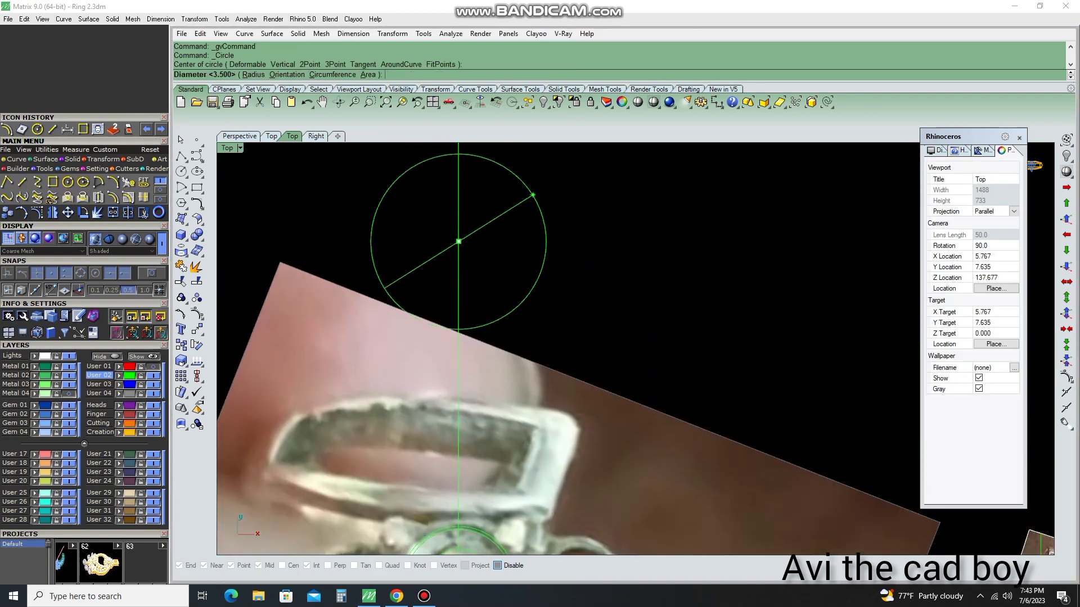
{"action": "type", "text": "5"}
{"action": "key", "text": "Return"}
{"action": "scroll", "coordinate": [533, 195], "scroll_direction": "up", "scroll_amount": 3}
{"action": "left_click", "coordinate": [457, 198]}
{"action": "type", "text": "A"}
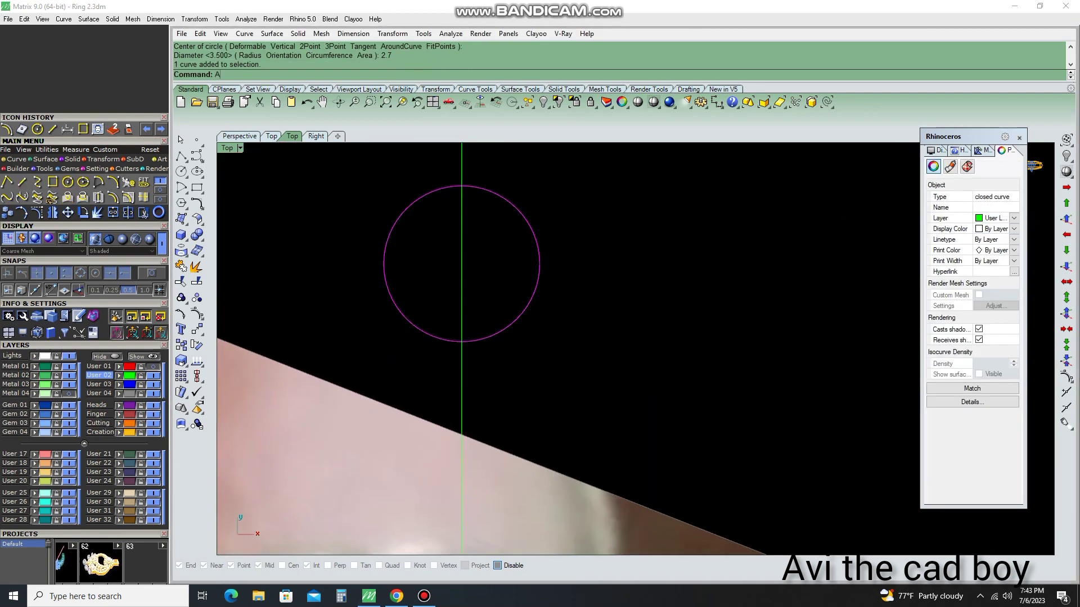
Offset the new circle once inward and once thinly outward for concentric bezel rings
{"action": "type", "text": "O"}
{"action": "key", "text": "Return"}
{"action": "scroll", "coordinate": [489, 303], "scroll_direction": "up", "scroll_amount": 2}
{"action": "left_click", "coordinate": [563, 292]}
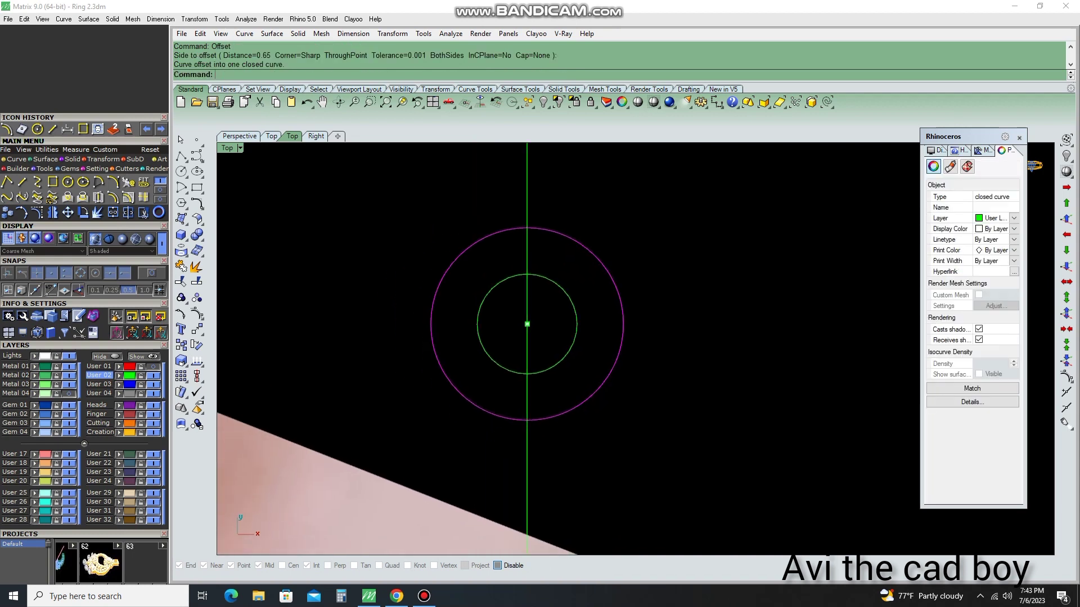
{"action": "key", "text": "ctrl+z"}
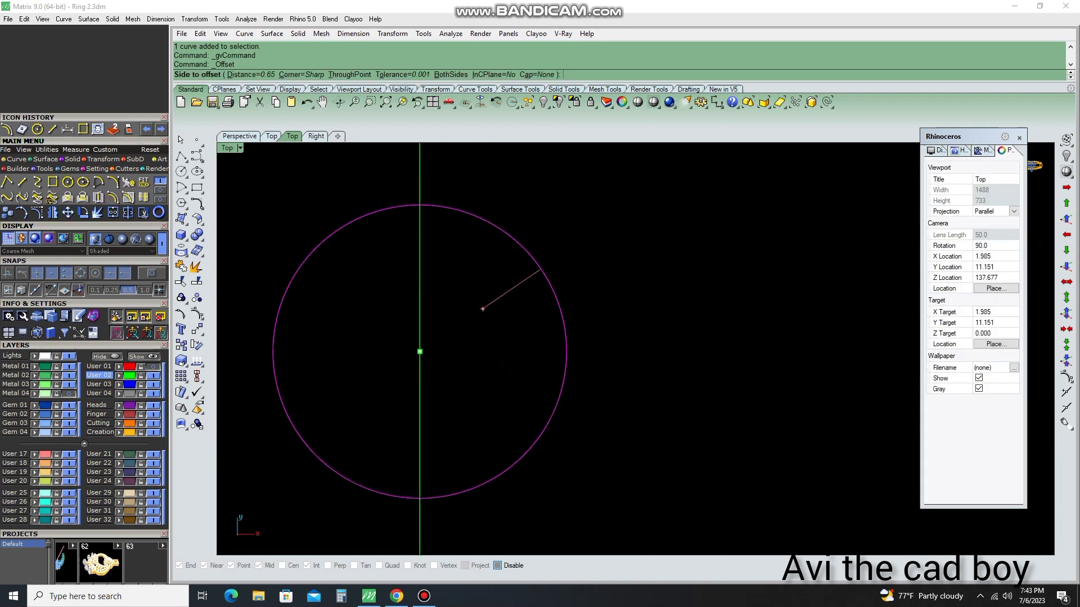
{"action": "type", "text": ".6"}
{"action": "left_click", "coordinate": [487, 305]}
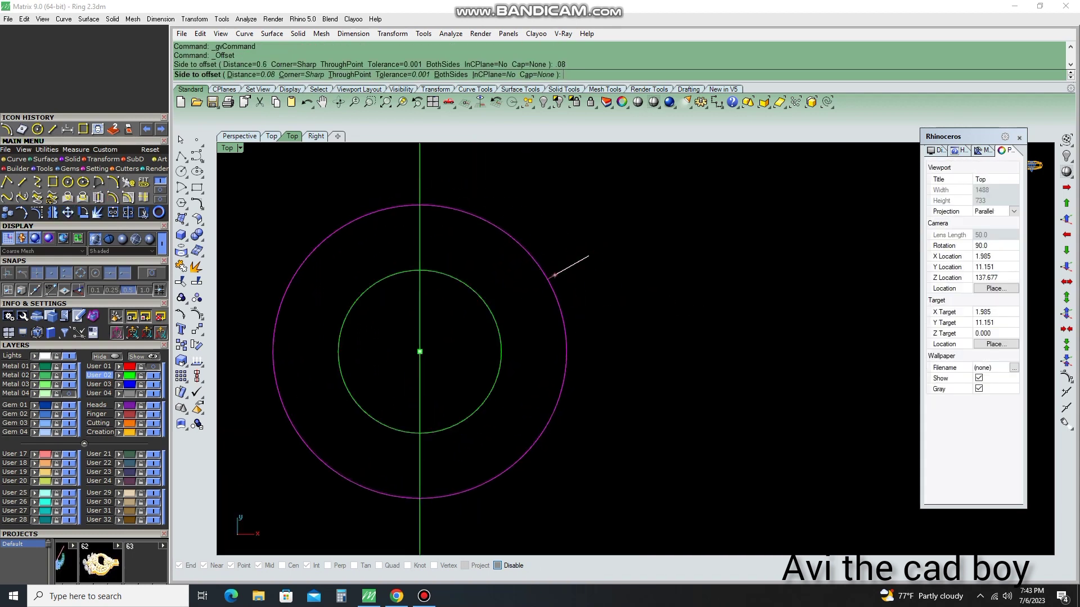
{"action": "left_click", "coordinate": [588, 256]}
{"action": "scroll", "coordinate": [589, 281], "scroll_direction": "down", "scroll_amount": 3}
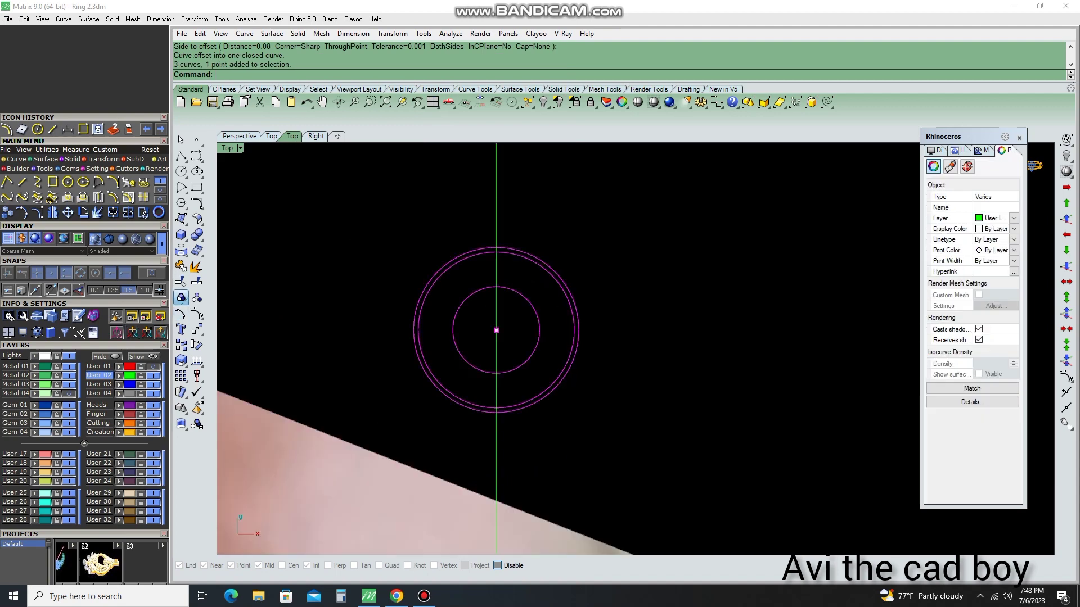
{"action": "key", "text": "Escape"}
Place a small circle on the top edge, then delete the misplaced one
{"action": "type", "text": "cc"}
{"action": "key", "text": "Return"}
{"action": "scroll", "coordinate": [501, 242], "scroll_direction": "up", "scroll_amount": 2}
{"action": "left_click", "coordinate": [493, 230]}
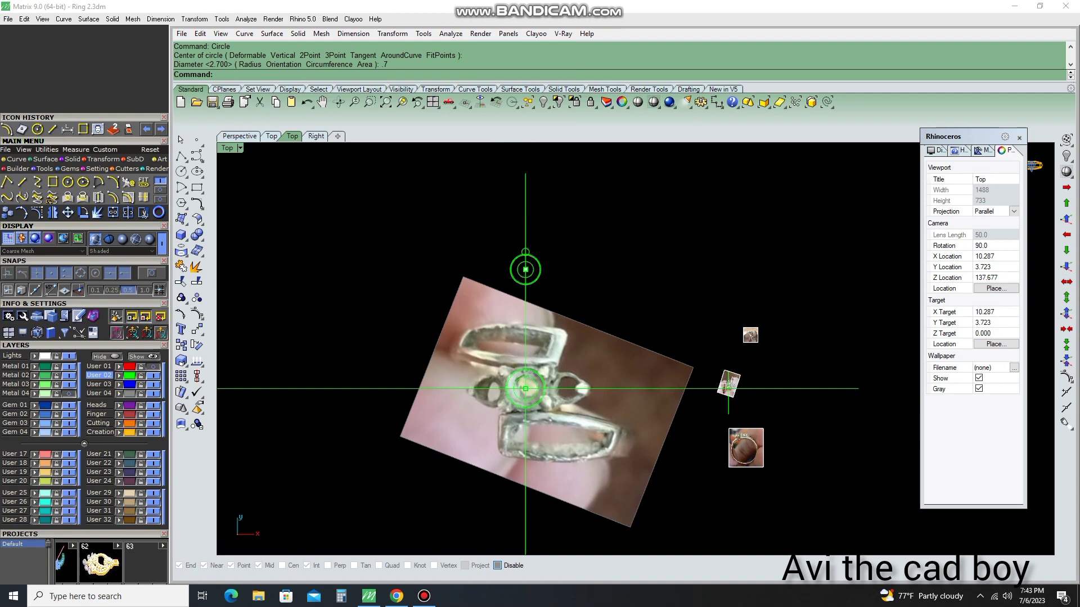
{"action": "scroll", "coordinate": [525, 388], "scroll_direction": "up", "scroll_amount": 5}
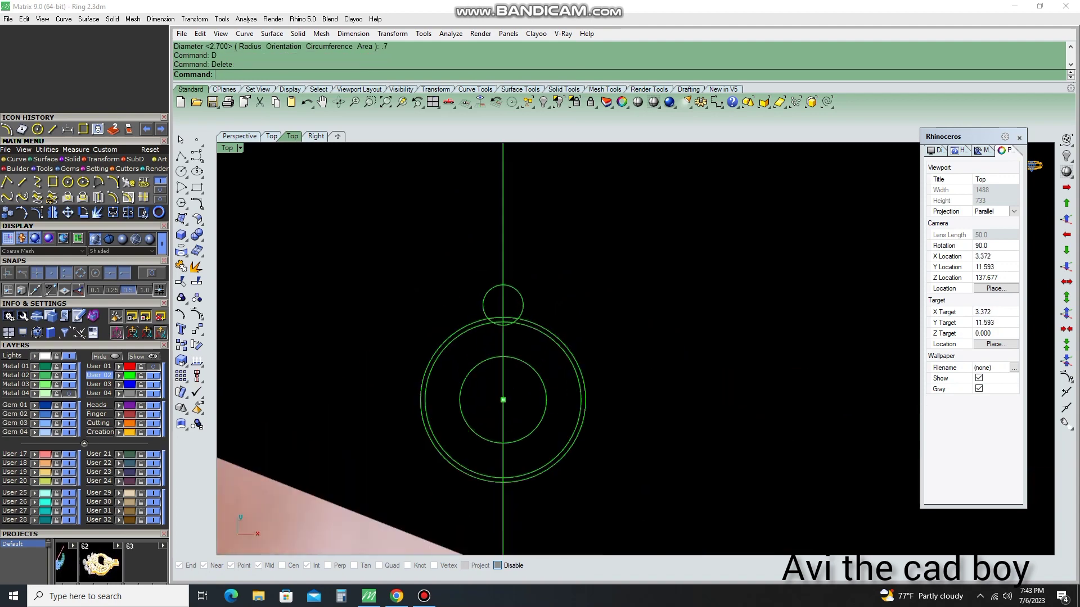
{"action": "key", "text": "Delete"}
Draw the prong circle on the top edge, entering 8 for its size
{"action": "type", "text": "cc"}
{"action": "key", "text": "Return"}
{"action": "scroll", "coordinate": [524, 275], "scroll_direction": "down", "scroll_amount": 3}
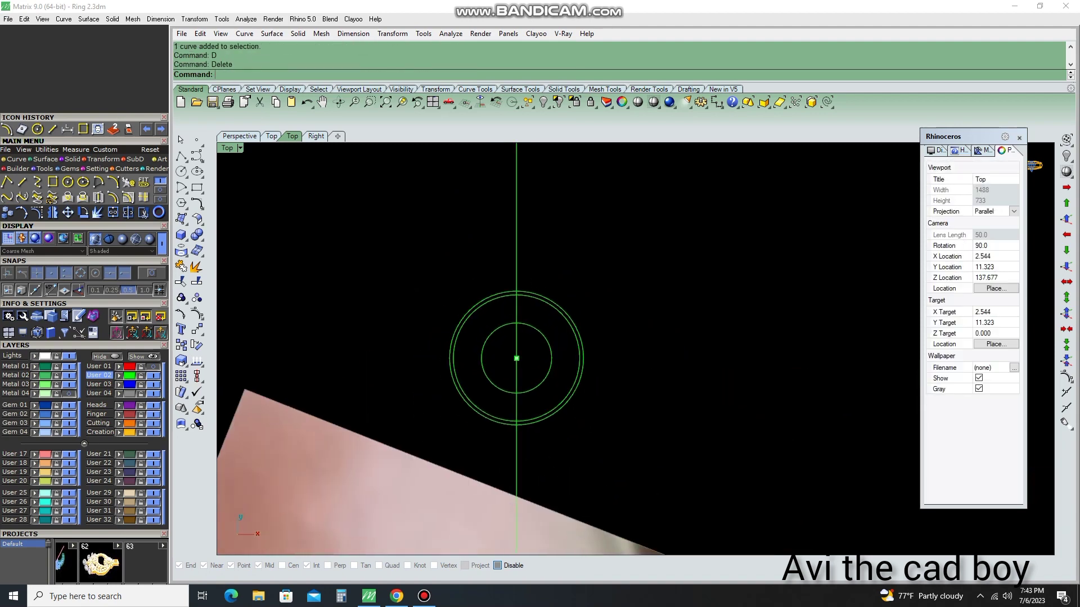
{"action": "scroll", "coordinate": [524, 275], "scroll_direction": "up", "scroll_amount": 2}
{"action": "scroll", "coordinate": [524, 275], "scroll_direction": "up", "scroll_amount": 2}
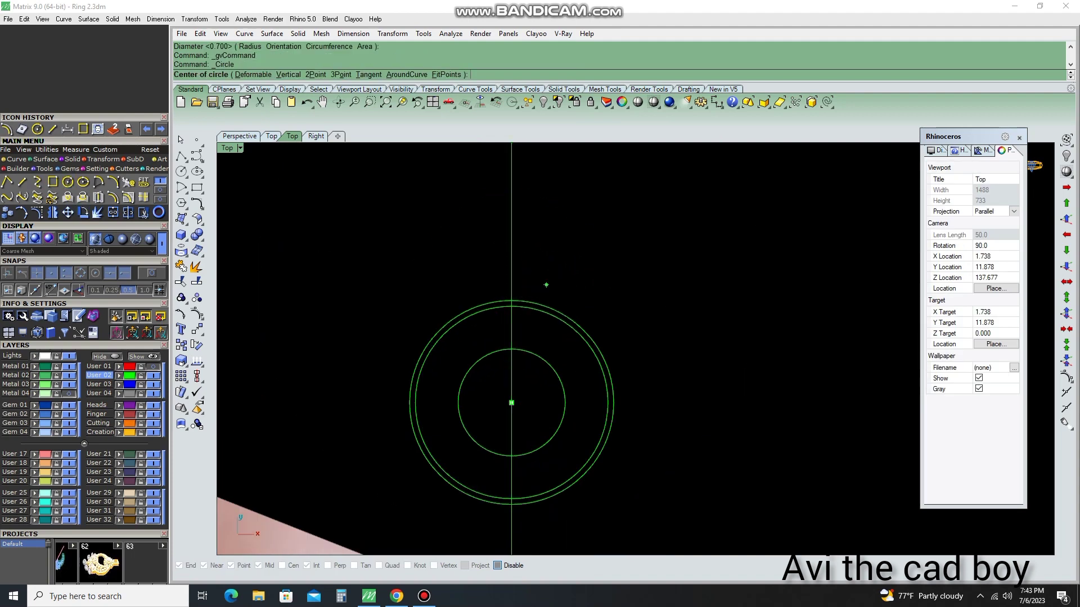
{"action": "left_click", "coordinate": [511, 285]}
{"action": "type", "text": "8"}
{"action": "key", "text": "Return"}
{"action": "scroll", "coordinate": [511, 338], "scroll_direction": "down", "scroll_amount": 3}
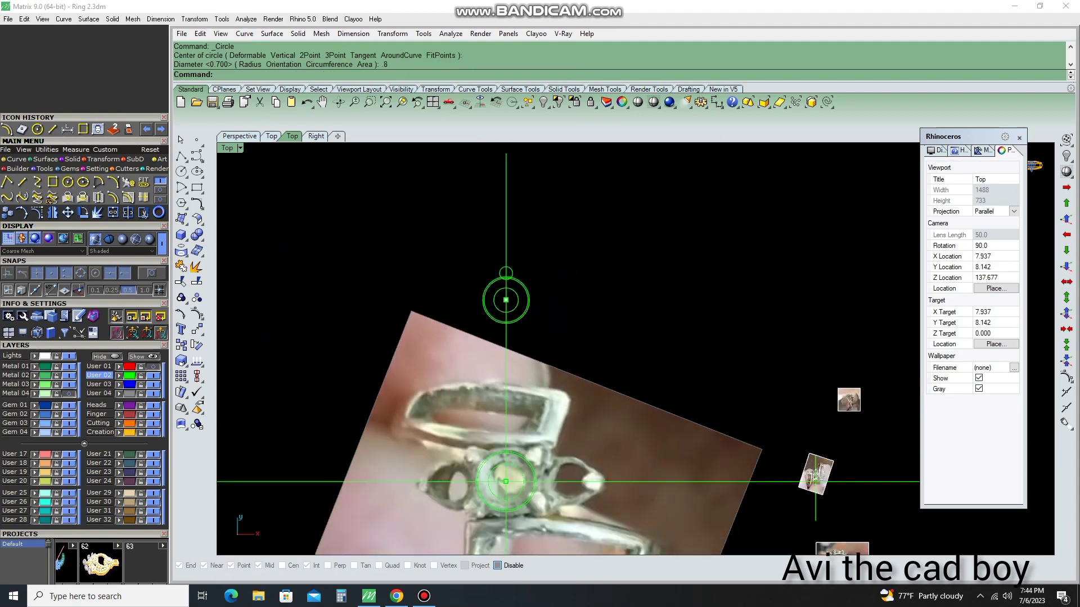
Copy the head circles beside the centre stone; a rotated copy is started and cancelled
{"action": "scroll", "coordinate": [507, 280], "scroll_direction": "up", "scroll_amount": 3}
{"action": "left_click_drag", "start_coordinate": [567, 248], "coordinate": [445, 404]}
{"action": "type", "text": "c"}
{"action": "key", "text": "Return"}
{"action": "left_click", "coordinate": [501, 337]}
{"action": "scroll", "coordinate": [612, 240], "scroll_direction": "down", "scroll_amount": 2}
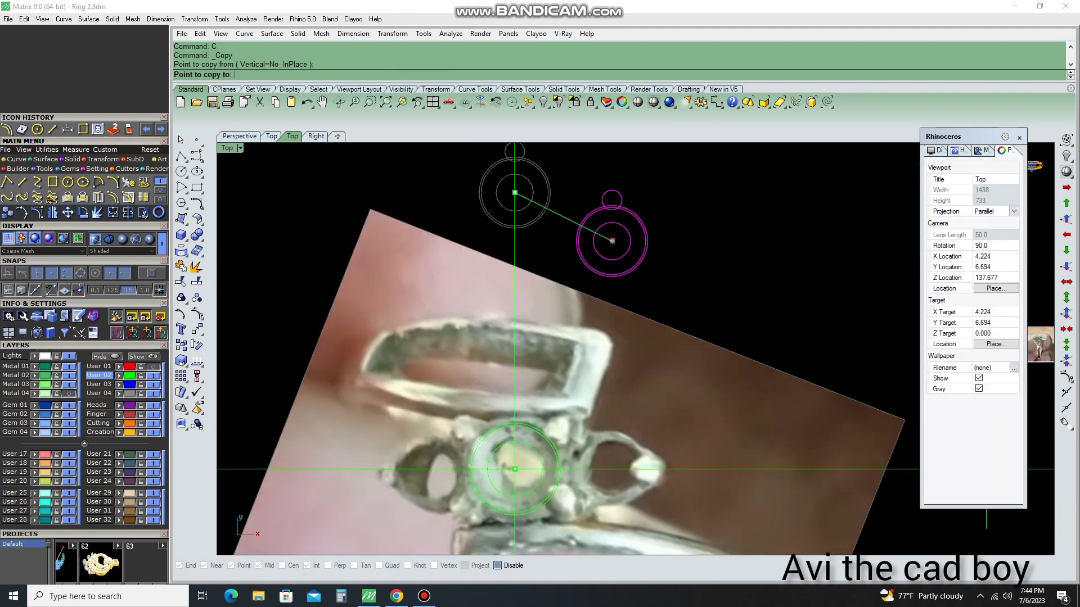
{"action": "left_click", "coordinate": [583, 468]}
{"action": "scroll", "coordinate": [583, 468], "scroll_direction": "up", "scroll_amount": 2}
{"action": "key", "text": "Return"}
{"action": "left_click", "coordinate": [558, 356]}
{"action": "left_click", "coordinate": [695, 355]}
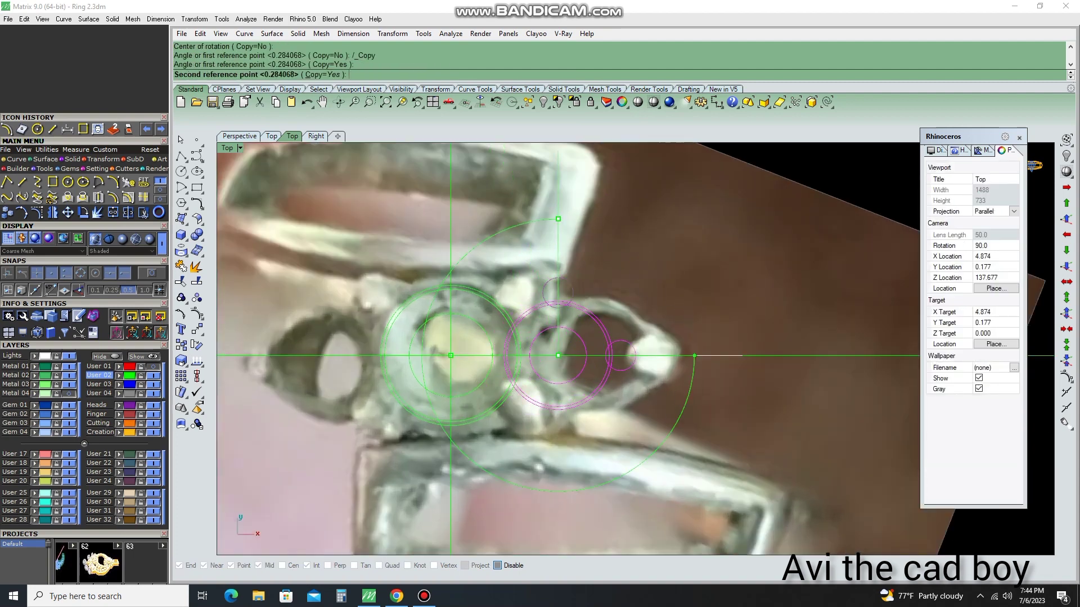
{"action": "key", "text": "Escape"}
{"action": "scroll", "coordinate": [539, 343], "scroll_direction": "up", "scroll_amount": 2}
Draw a small prong circle (cc) and move it to touch both bezels
{"action": "type", "text": "cc"}
{"action": "key", "text": "Return"}
{"action": "scroll", "coordinate": [539, 343], "scroll_direction": "up", "scroll_amount": 2}
{"action": "scroll", "coordinate": [540, 343], "scroll_direction": "up", "scroll_amount": 1}
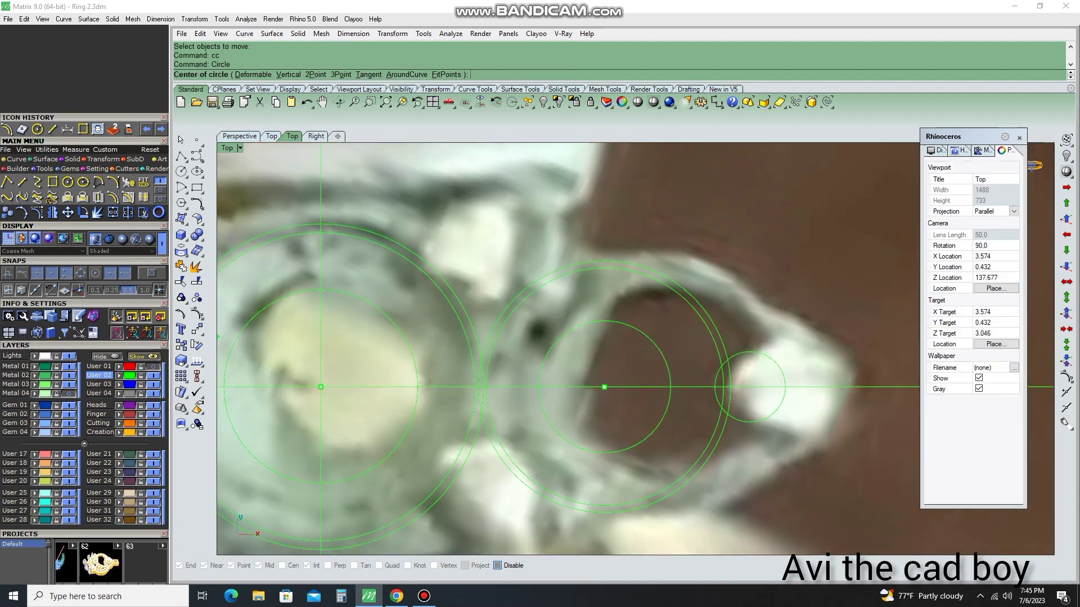
{"action": "scroll", "coordinate": [467, 282], "scroll_direction": "up", "scroll_amount": 2}
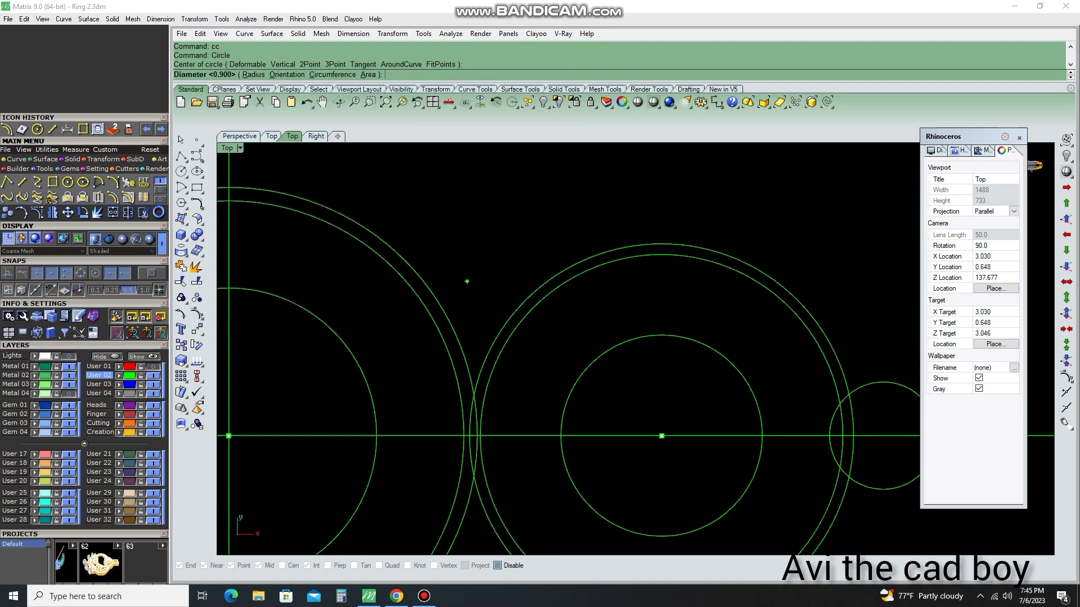
{"action": "left_click", "coordinate": [508, 321]}
{"action": "type", "text": "m"}
{"action": "key", "text": "Return"}
{"action": "scroll", "coordinate": [301, 315], "scroll_direction": "up", "scroll_amount": 1}
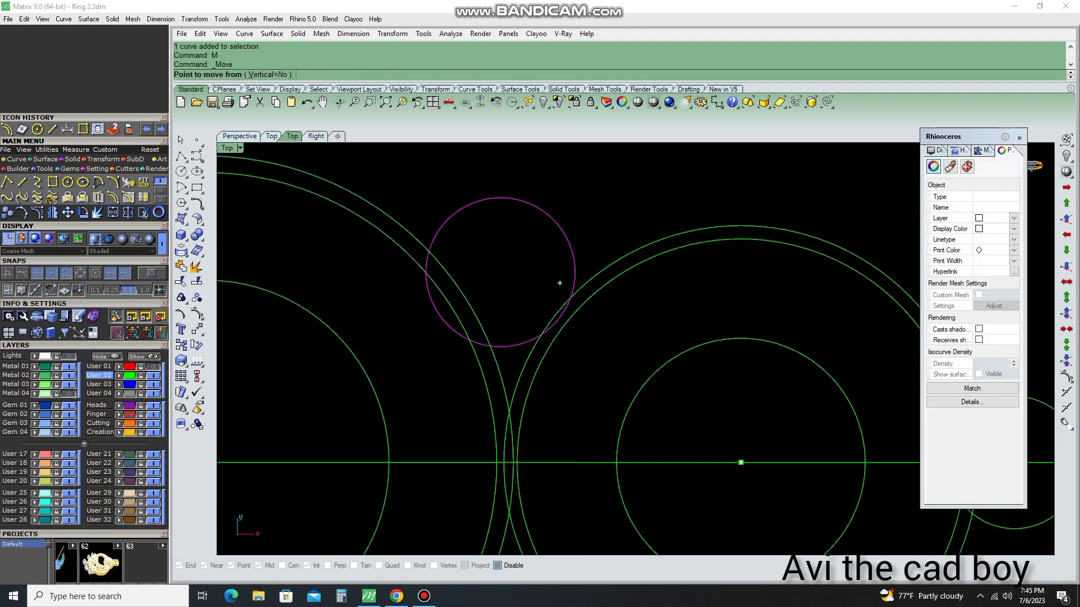
{"action": "left_click", "coordinate": [568, 285]}
{"action": "left_click", "coordinate": [580, 311]}
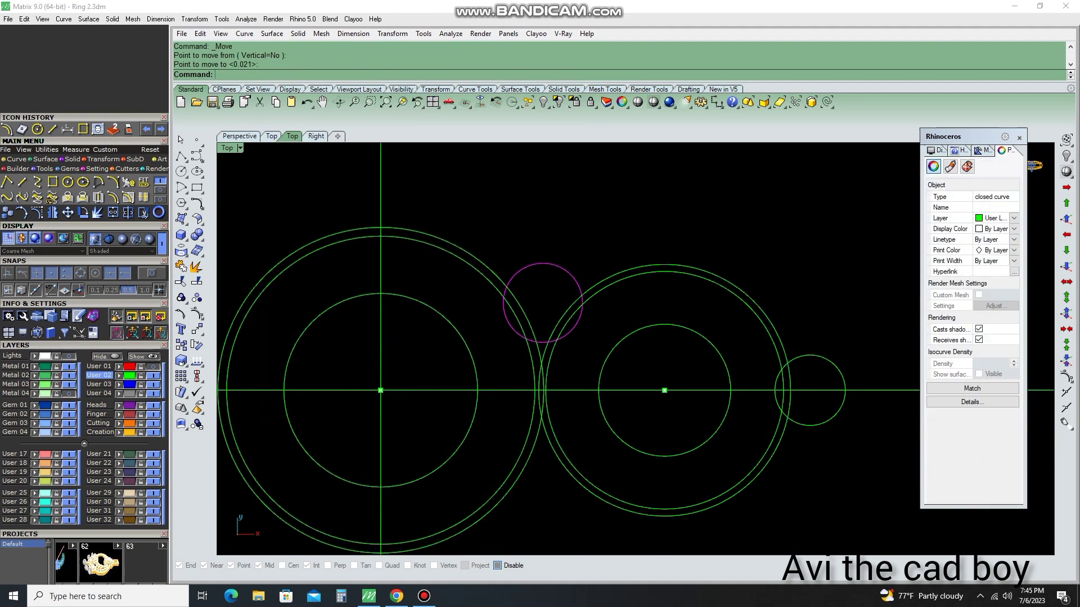
{"action": "scroll", "coordinate": [585, 225], "scroll_direction": "down", "scroll_amount": 3}
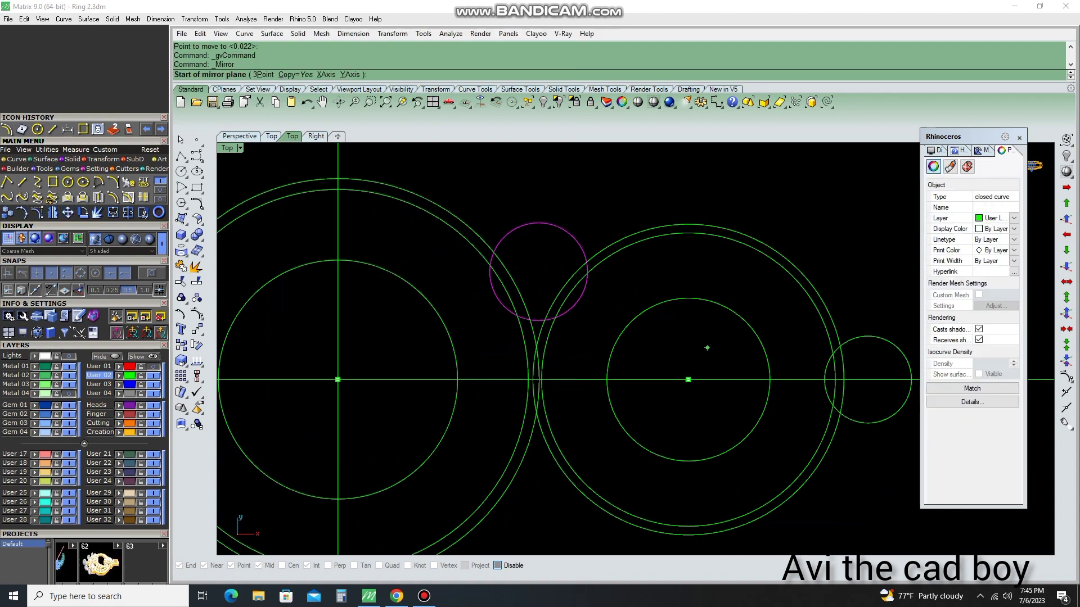
Mirror the prong circle below the centre line, then mirror both circles to the left side
{"action": "left_click", "coordinate": [687, 379]}
{"action": "left_click", "coordinate": [733, 379]}
{"action": "scroll", "coordinate": [598, 281], "scroll_direction": "down", "scroll_amount": 2}
{"action": "scroll", "coordinate": [599, 281], "scroll_direction": "down", "scroll_amount": 1}
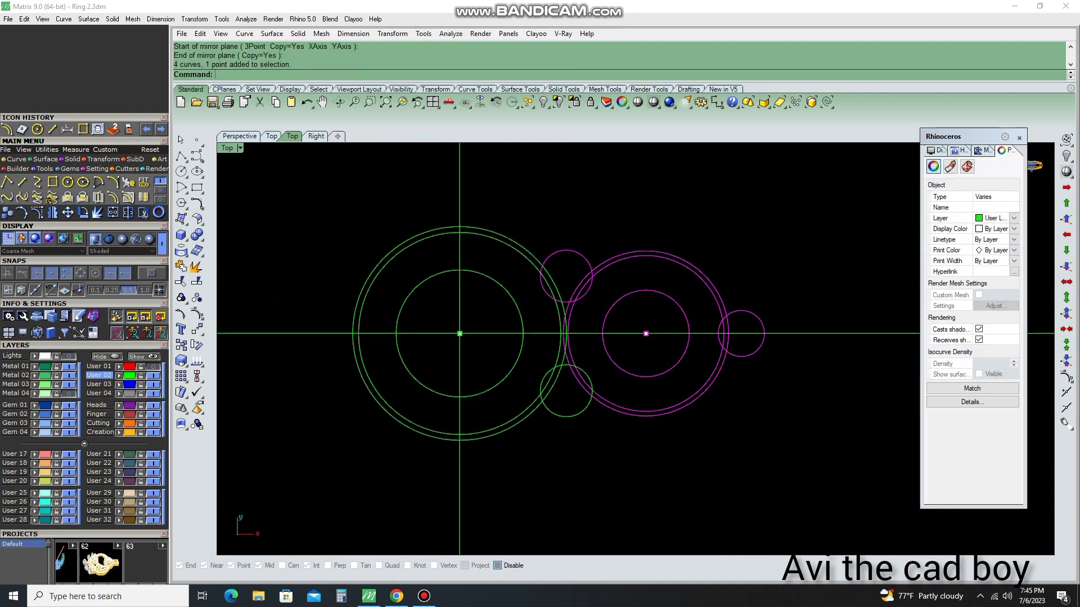
{"action": "left_click_drag", "start_coordinate": [702, 457], "coordinate": [579, 394], "text": "shift"}
{"action": "key", "text": "Return"}
{"action": "left_click", "coordinate": [460, 334]}
{"action": "left_click", "coordinate": [459, 204]}
{"action": "scroll", "coordinate": [635, 348], "scroll_direction": "down", "scroll_amount": 2}
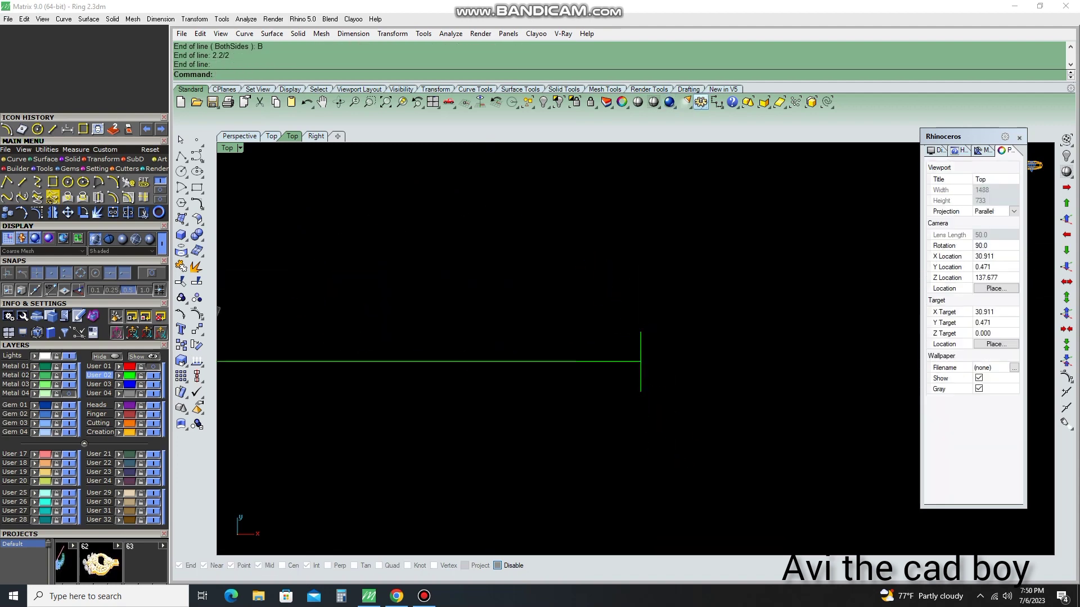
Add a 2.20 linear dimension to the short vertical line
{"action": "left_click", "coordinate": [640, 332]}
{"action": "left_click", "coordinate": [640, 392]}
{"action": "left_click", "coordinate": [785, 346]}
{"action": "scroll", "coordinate": [786, 346], "scroll_direction": "down", "scroll_amount": 3}
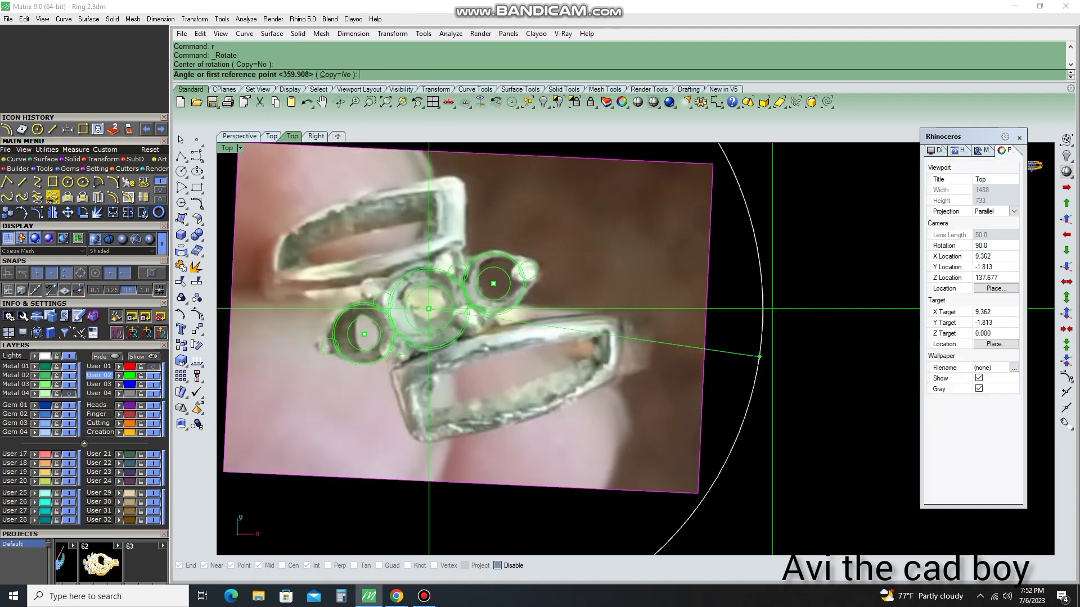
Select all ring curves and rotate them about one degree
{"action": "type", "text": "r"}
{"action": "key", "text": "Return"}
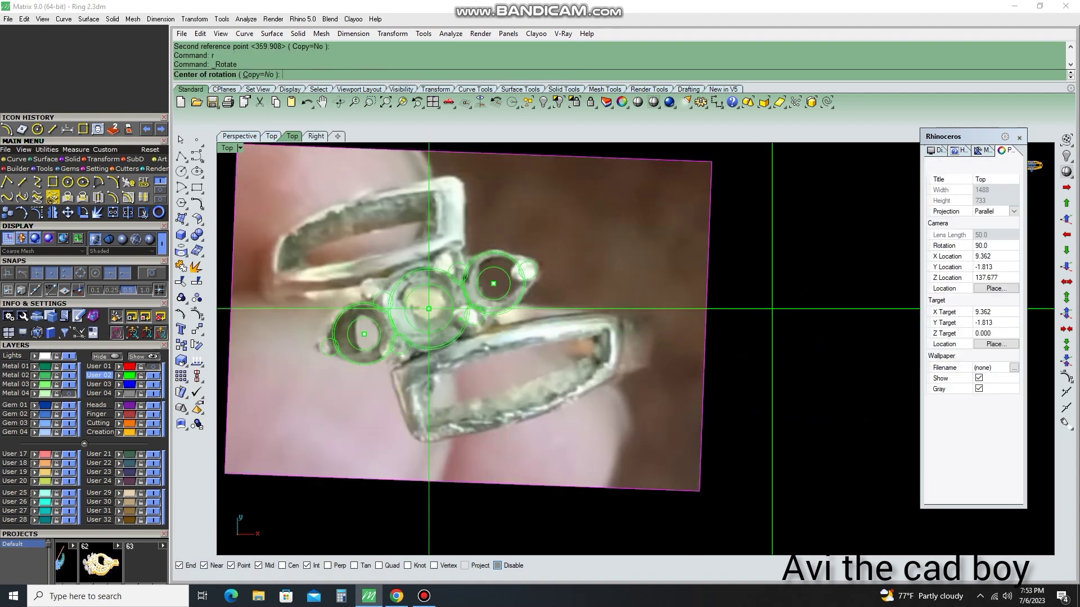
{"action": "key", "text": "Escape"}
{"action": "key", "text": "ctrl+a"}
{"action": "type", "text": "r"}
{"action": "key", "text": "Return"}
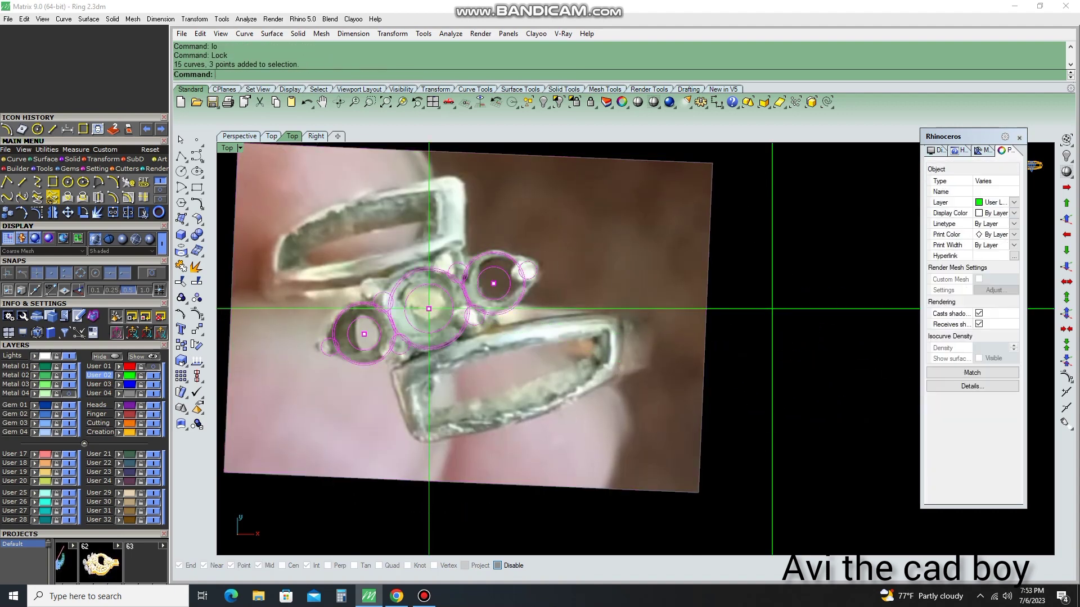
{"action": "scroll", "coordinate": [431, 310], "scroll_direction": "up", "scroll_amount": 2}
{"action": "left_click", "coordinate": [431, 310]}
{"action": "left_click", "coordinate": [748, 355]}
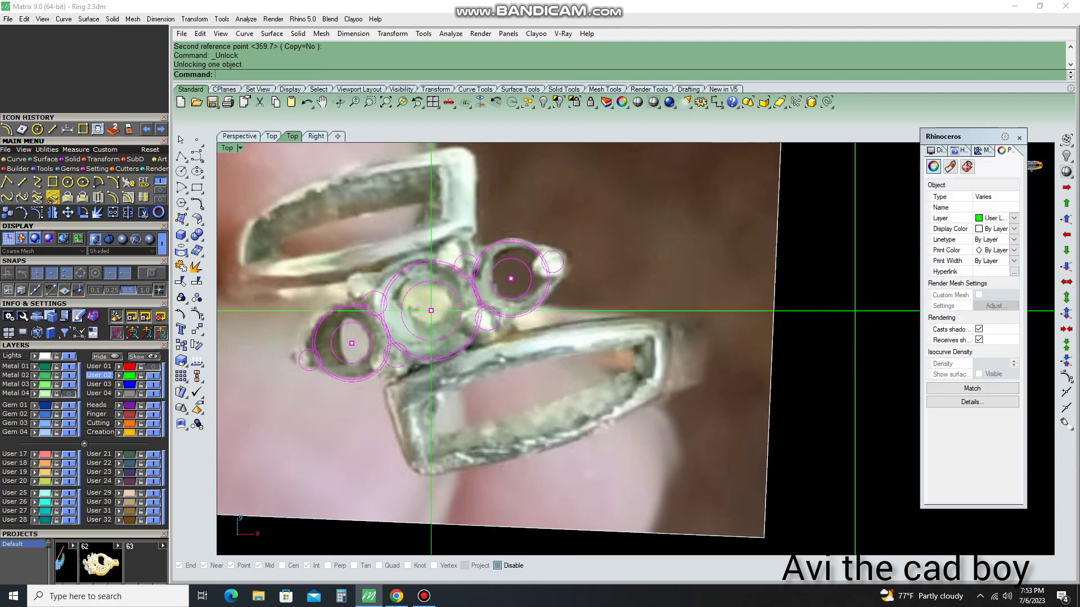
{"action": "left_click", "coordinate": [619, 450]}
Tilt the reference ring photo slightly to match the curves and lock it
{"action": "type", "text": "r"}
{"action": "key", "text": "Return"}
{"action": "left_click", "coordinate": [427, 309]}
{"action": "left_click", "coordinate": [1040, 338]}
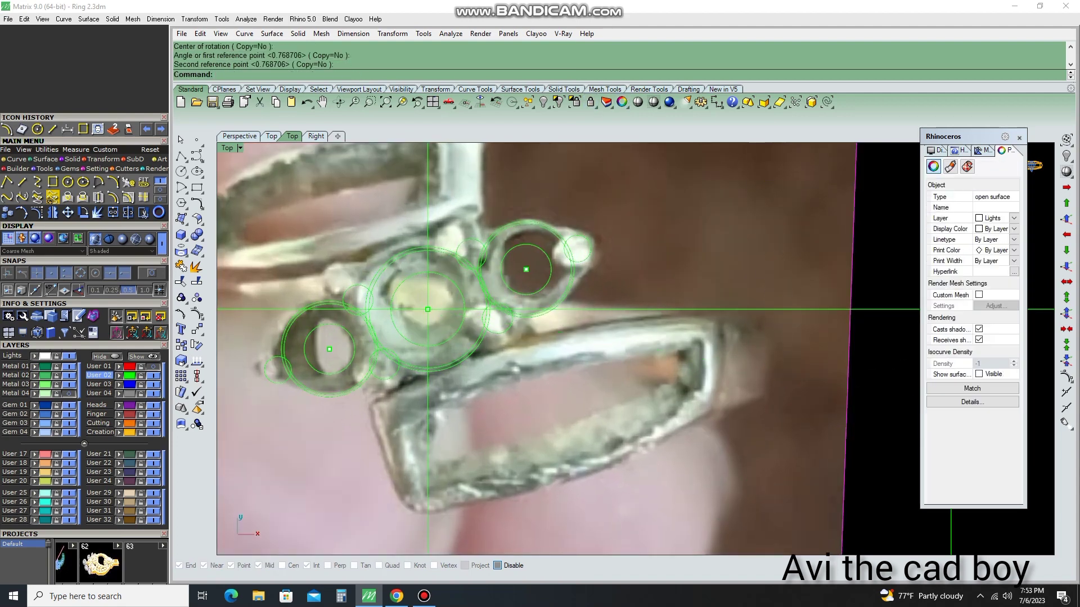
{"action": "type", "text": "lo"}
{"action": "key", "text": "Return"}
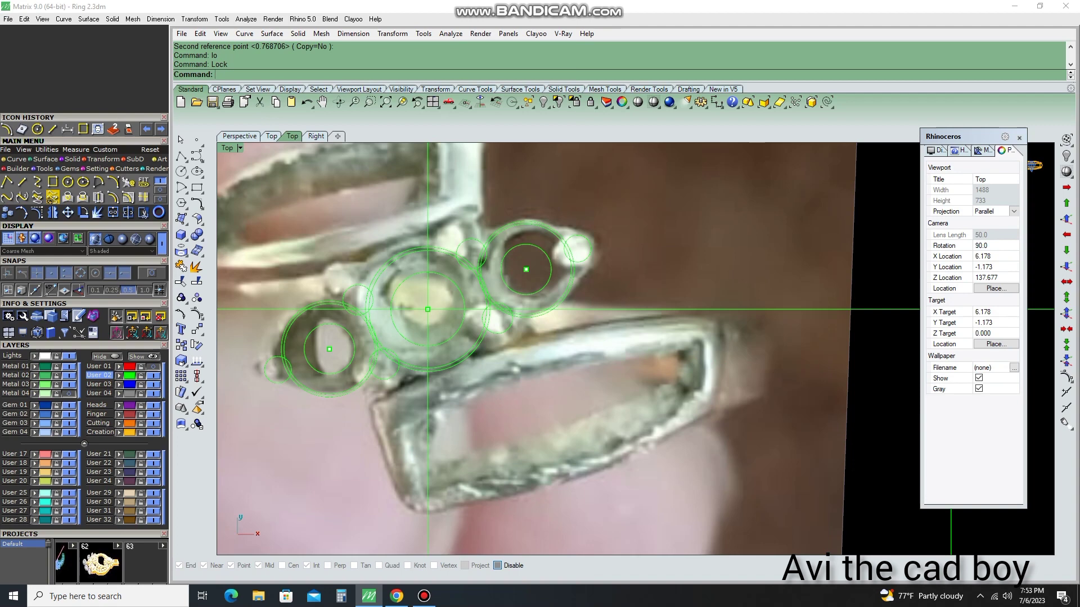
Rotate the head curves around the middle gem to match the photo
{"action": "left_click_drag", "start_coordinate": [650, 234], "coordinate": [579, 264]}
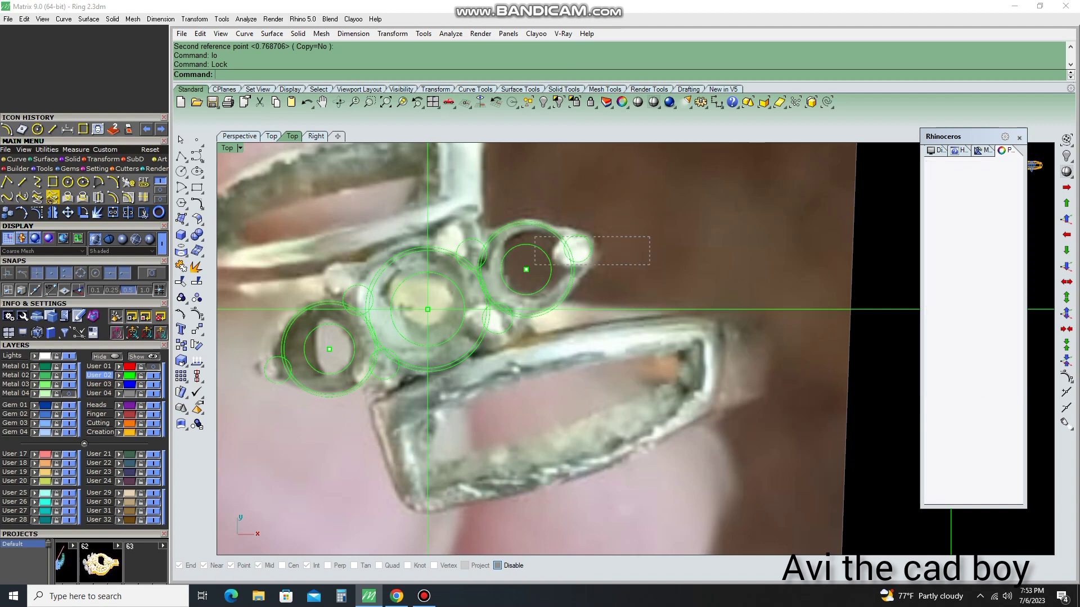
{"action": "type", "text": "r"}
{"action": "key", "text": "Return"}
{"action": "left_click", "coordinate": [428, 309]}
{"action": "left_click", "coordinate": [790, 341]}
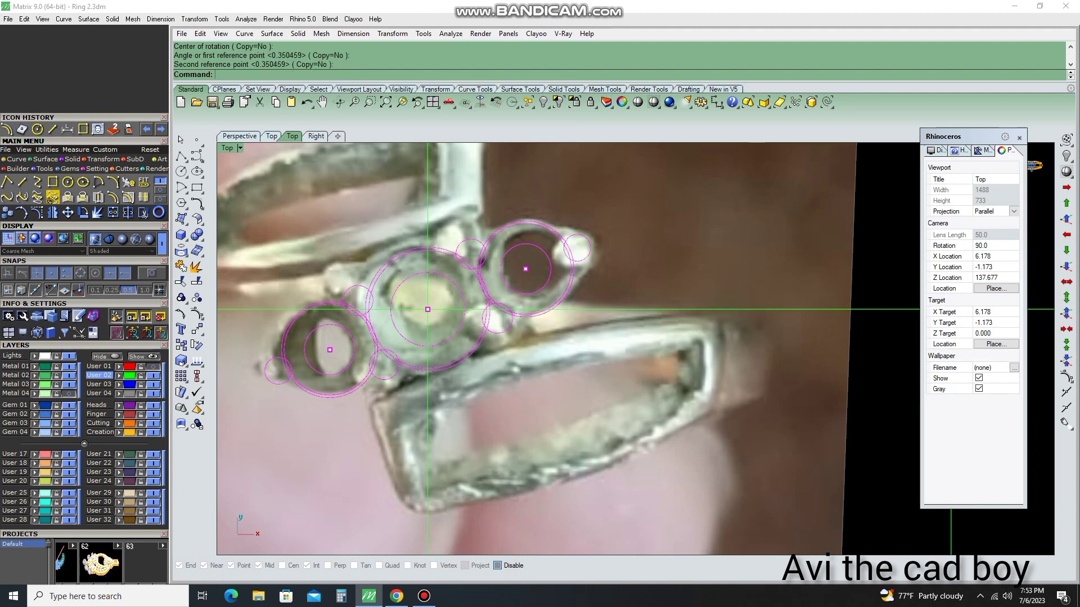
{"action": "scroll", "coordinate": [463, 272], "scroll_direction": "down", "scroll_amount": 3}
Add a 3.39 aligned check dimension, then delete it
{"action": "left_click", "coordinate": [716, 102]}
{"action": "left_click", "coordinate": [764, 123]}
{"action": "scroll", "coordinate": [432, 351], "scroll_direction": "up", "scroll_amount": 3}
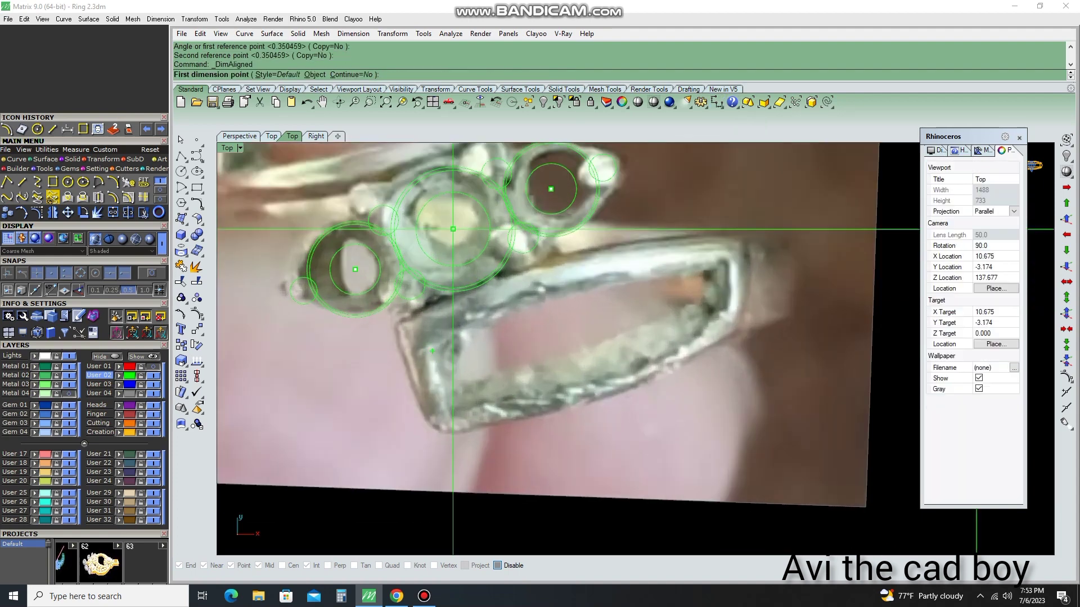
{"action": "left_click", "coordinate": [430, 414]}
{"action": "scroll", "coordinate": [429, 414], "scroll_direction": "down", "scroll_amount": 3}
{"action": "left_click", "coordinate": [719, 242]}
{"action": "scroll", "coordinate": [720, 242], "scroll_direction": "down", "scroll_amount": 2}
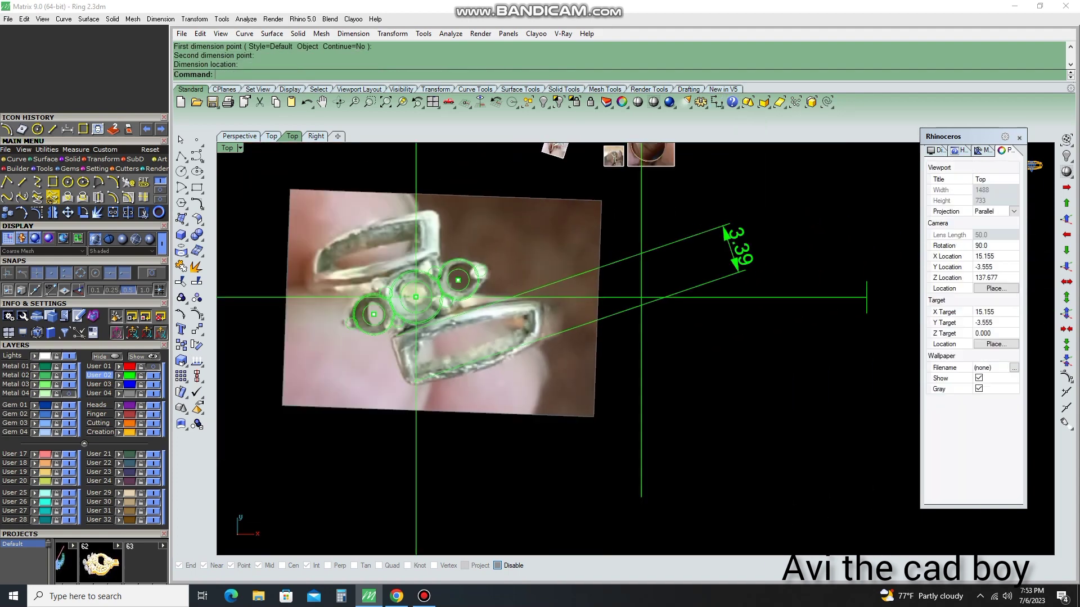
{"action": "scroll", "coordinate": [650, 283], "scroll_direction": "up", "scroll_amount": 3}
{"action": "left_click", "coordinate": [650, 282]}
{"action": "type", "text": "d"}
{"action": "key", "text": "Return"}
{"action": "scroll", "coordinate": [673, 296], "scroll_direction": "down", "scroll_amount": 4}
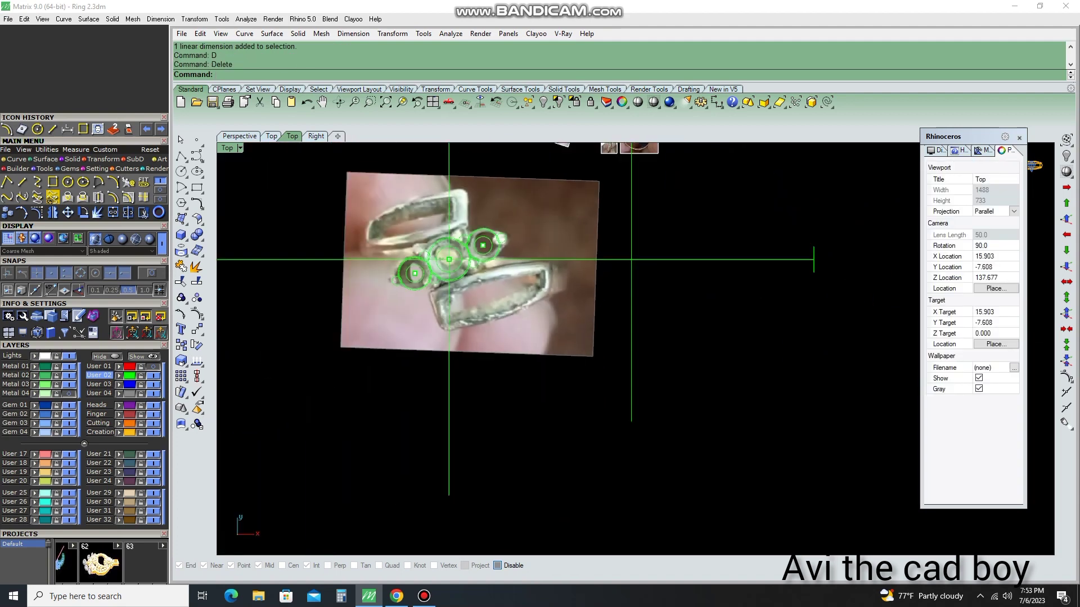
{"action": "type", "text": "lol"}
{"action": "key", "text": "Return"}
{"action": "scroll", "coordinate": [673, 296], "scroll_direction": "up", "scroll_amount": 5}
Mirror the upper band line below the centre line, then delete the mirrored copy
{"action": "type", "text": "ll"}
{"action": "key", "text": "Return"}
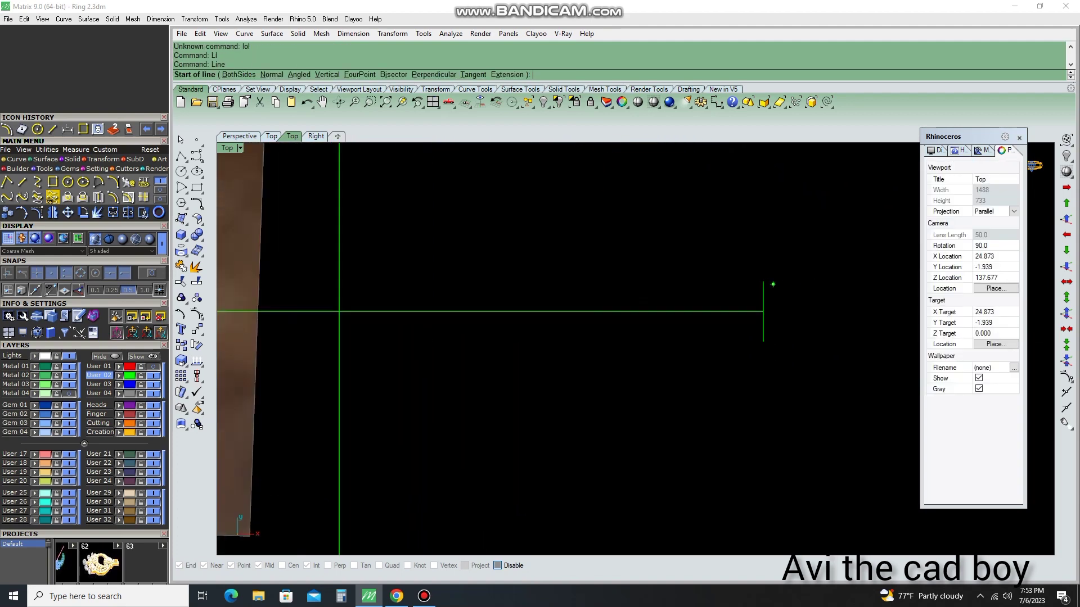
{"action": "key", "text": "Escape"}
{"action": "left_click", "coordinate": [506, 281]}
{"action": "left_click", "coordinate": [197, 329]}
{"action": "left_click", "coordinate": [393, 311]}
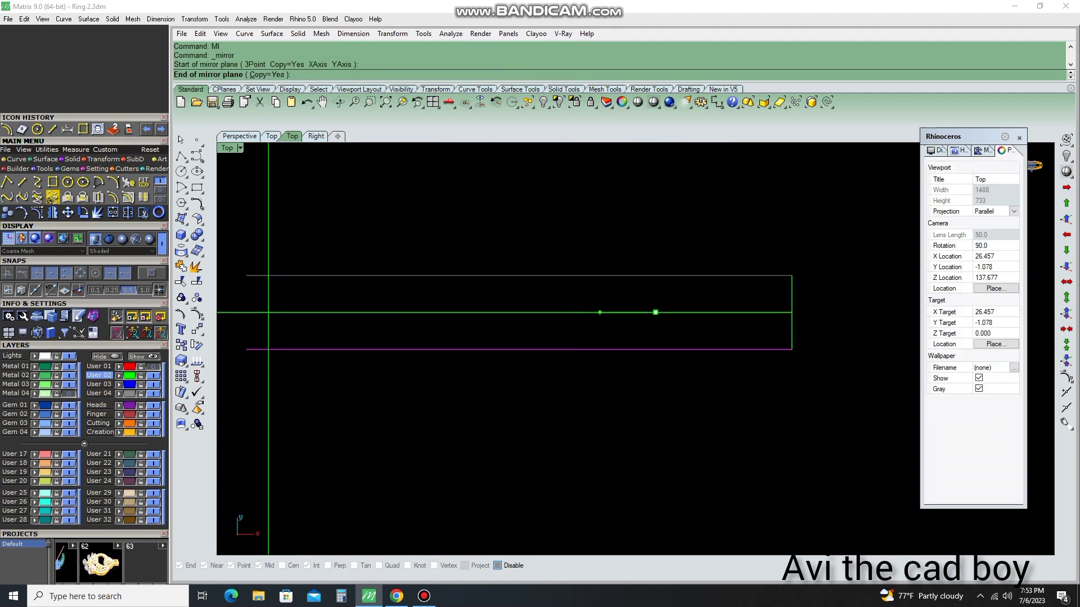
{"action": "left_click", "coordinate": [656, 311]}
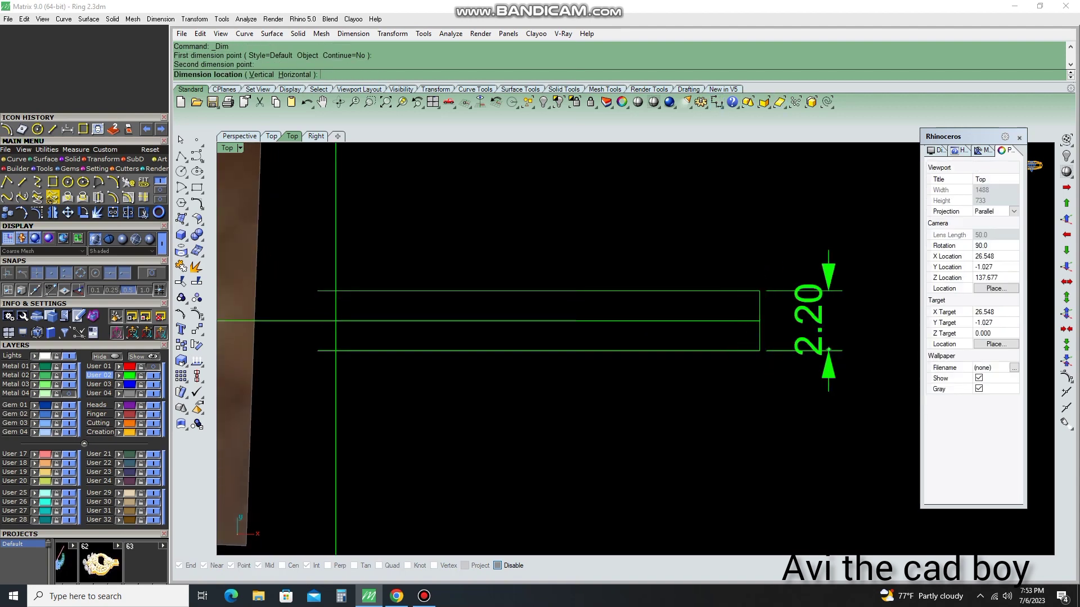
{"action": "type", "text": "d"}
{"action": "key", "text": "Return"}
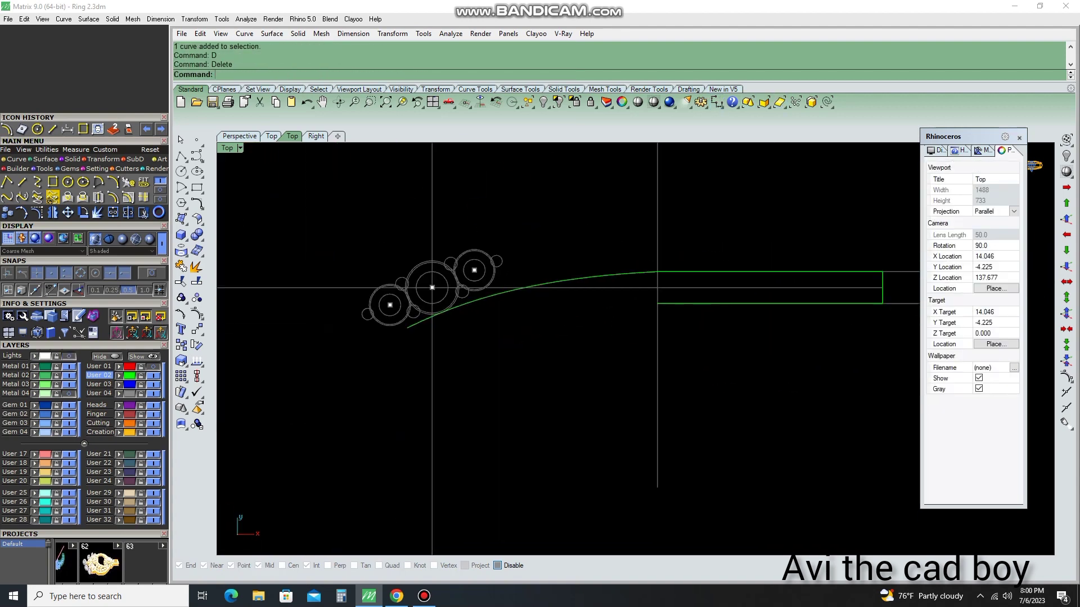
{"action": "scroll", "coordinate": [480, 283], "scroll_direction": "down", "scroll_amount": 2}
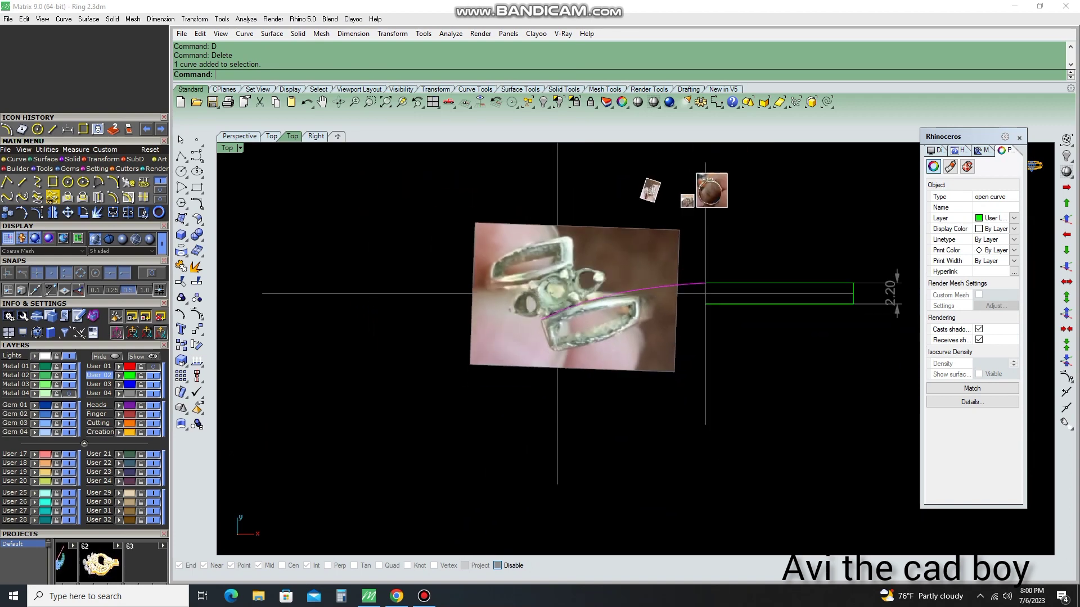
{"action": "scroll", "coordinate": [481, 284], "scroll_direction": "up", "scroll_amount": 4}
Rebuild the shank curve to four points and show its control points
{"action": "type", "text": "re"}
{"action": "key", "text": "Return"}
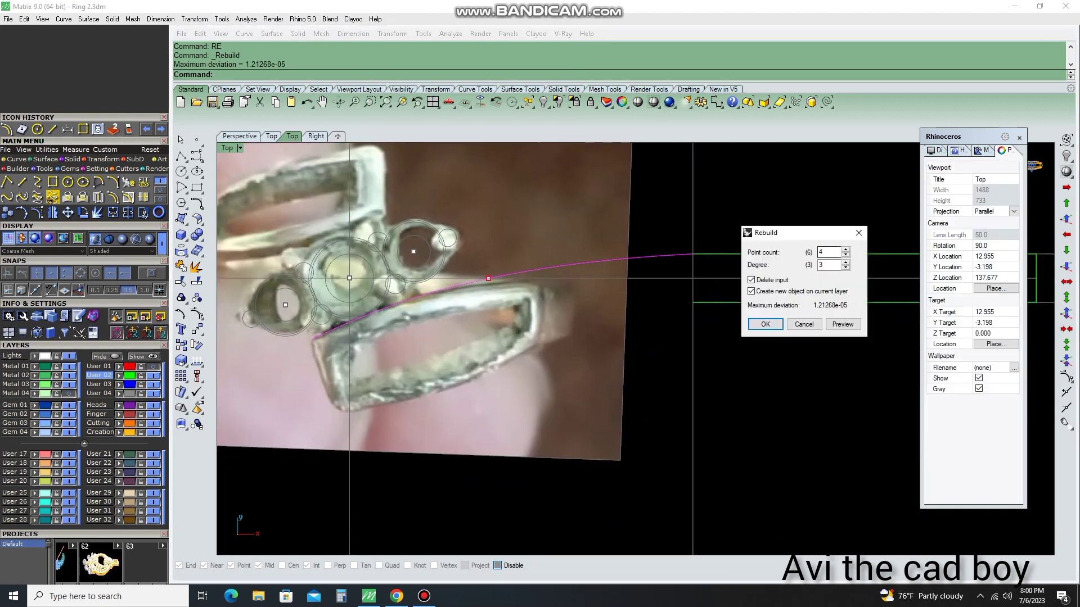
{"action": "key", "text": "Return"}
{"action": "key", "text": "F10"}
{"action": "scroll", "coordinate": [506, 310], "scroll_direction": "down", "scroll_amount": 2}
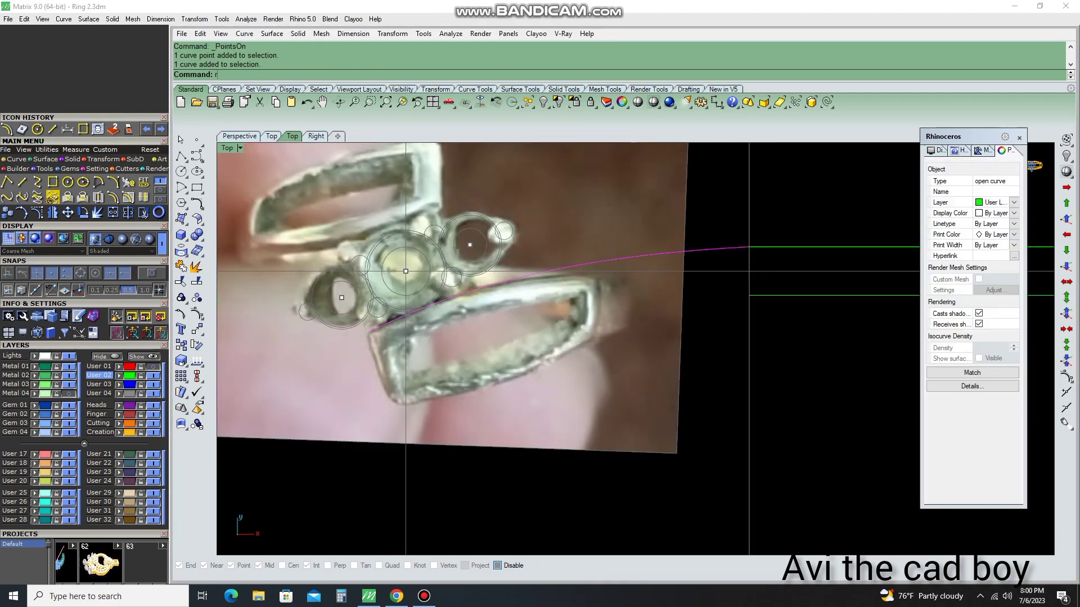
{"action": "type", "text": "re"}
{"action": "key", "text": "Return"}
Offset the shank curve 3.8 to the lower side
{"action": "key", "text": "Return"}
{"action": "type", "text": "off"}
{"action": "key", "text": "Return"}
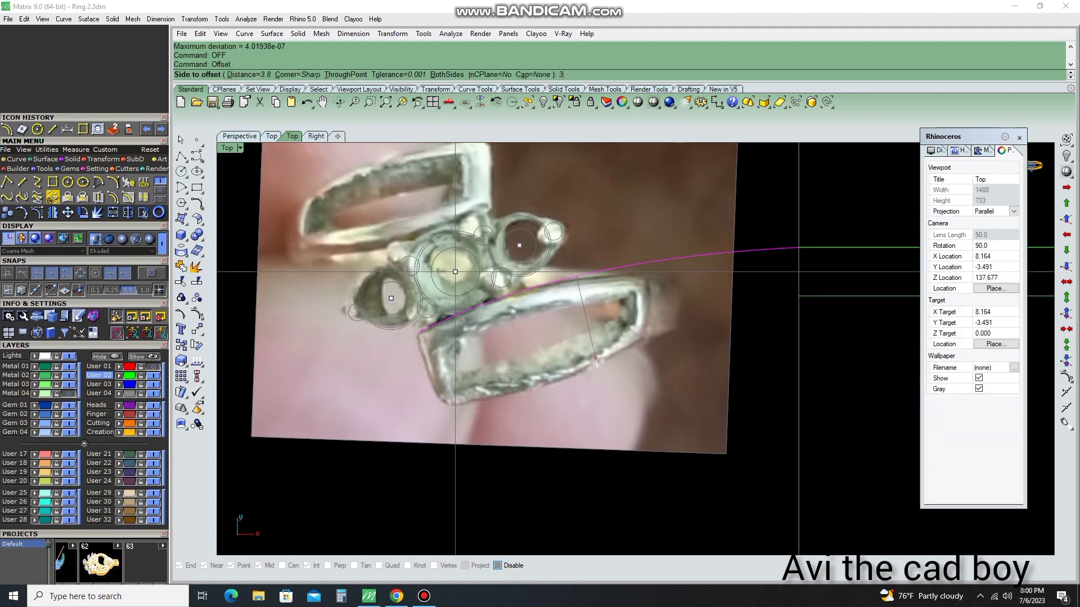
{"action": "left_click", "coordinate": [596, 359]}
{"action": "scroll", "coordinate": [596, 358], "scroll_direction": "down", "scroll_amount": 2}
{"action": "scroll", "coordinate": [596, 358], "scroll_direction": "up", "scroll_amount": 3}
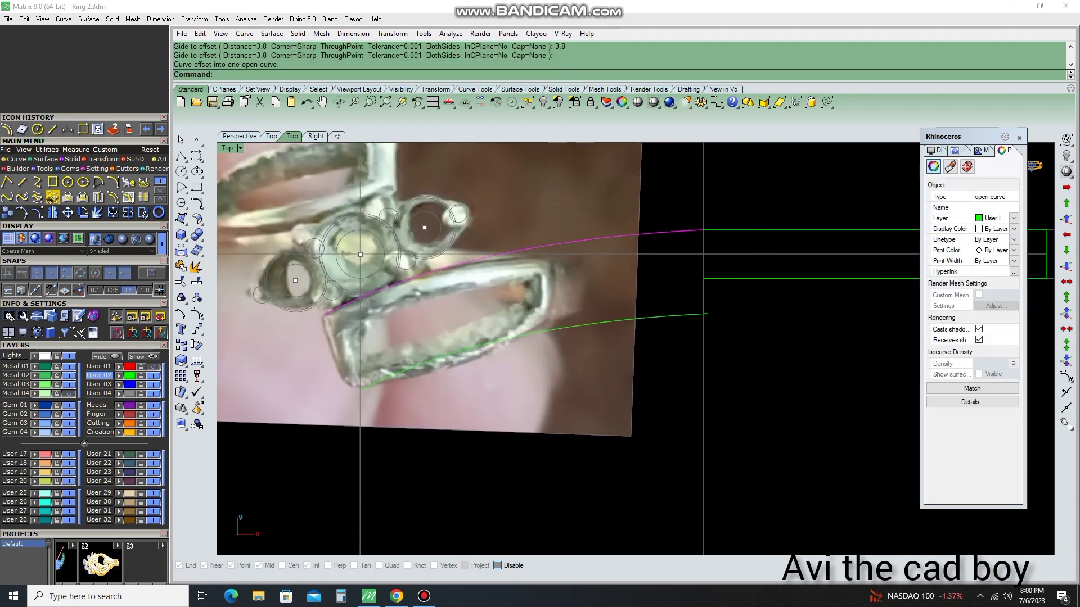
Rebuild both shank curves to four points with control points shown
{"action": "left_click", "coordinate": [68, 356]}
{"action": "type", "text": "re"}
{"action": "key", "text": "Return"}
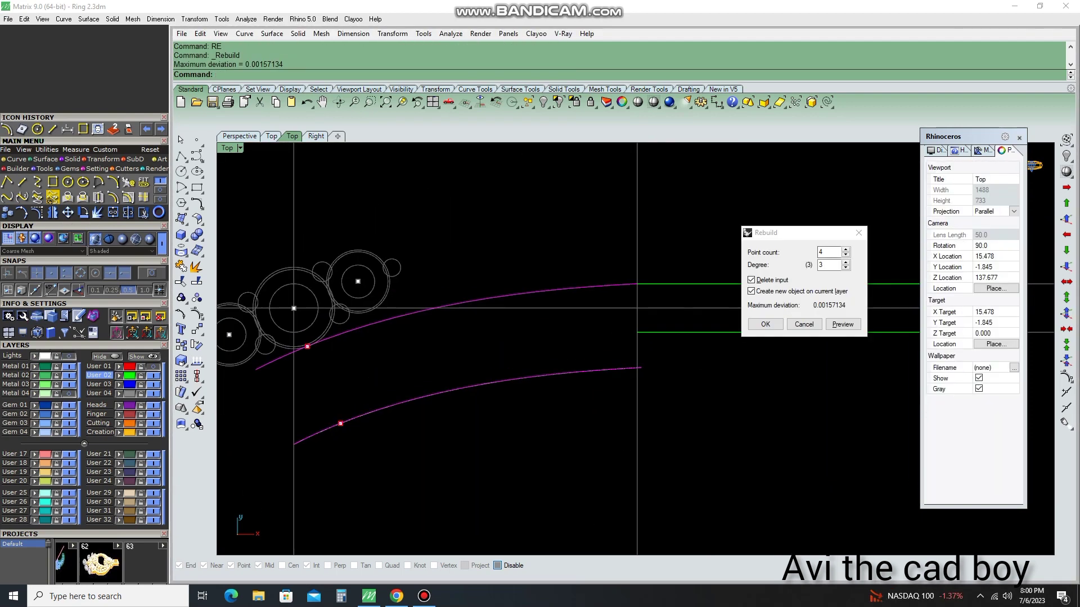
{"action": "key", "text": "Return"}
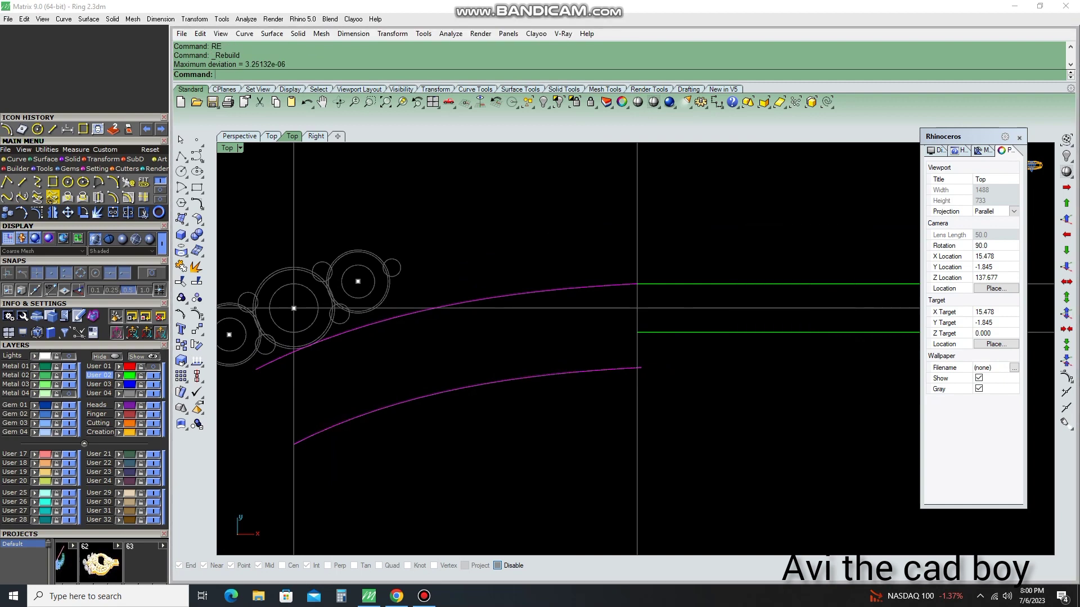
{"action": "key", "text": "F10"}
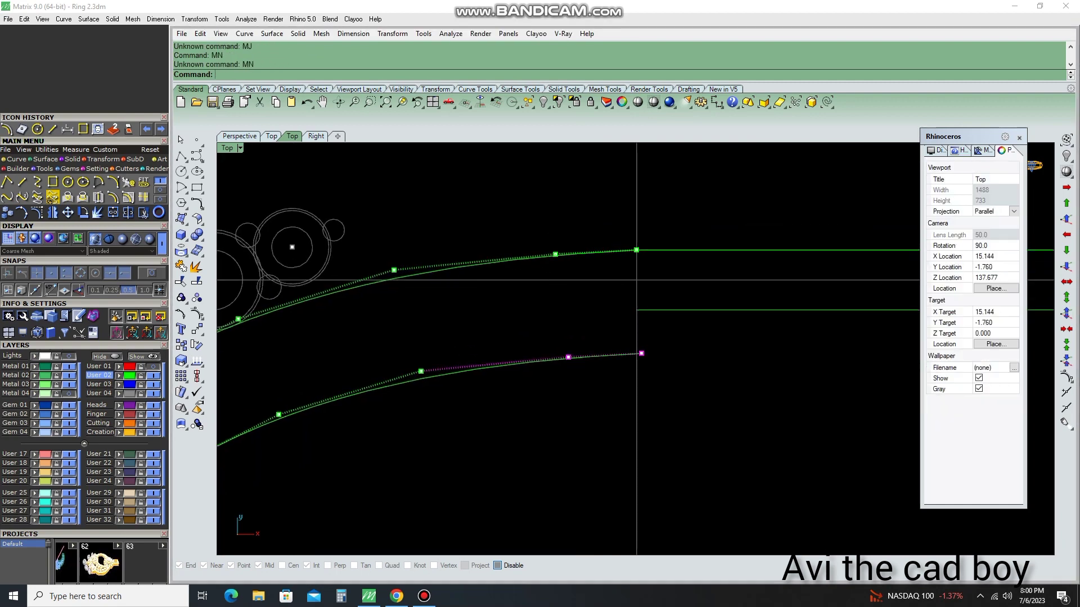
Move the lower shank curve's control points to reshape it
{"action": "type", "text": "m"}
{"action": "key", "text": "Return"}
{"action": "left_click", "coordinate": [600, 393]}
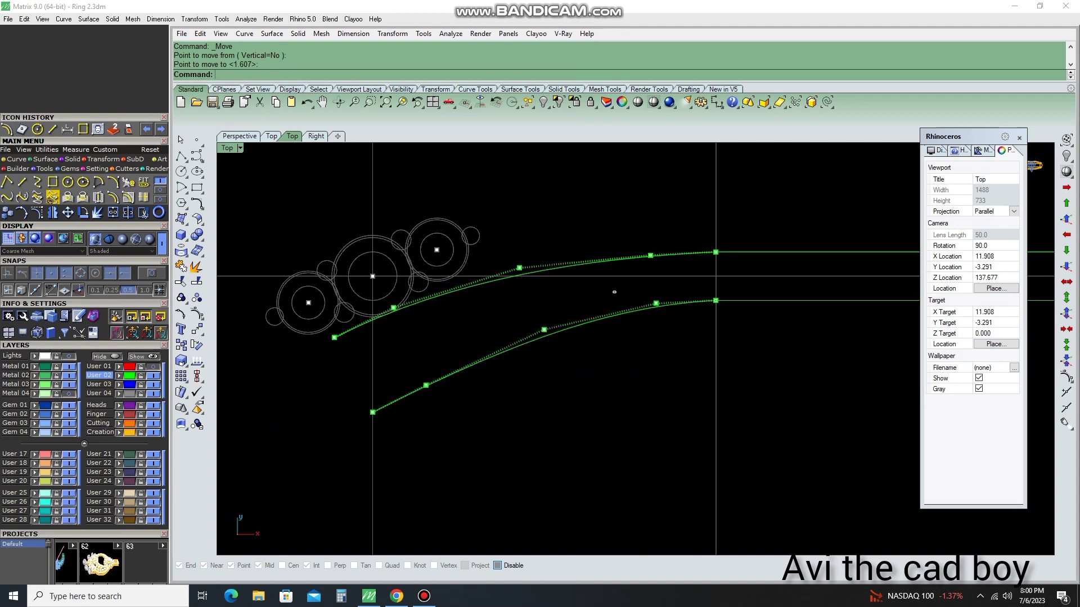
{"action": "scroll", "coordinate": [661, 329], "scroll_direction": "up", "scroll_amount": 2}
{"action": "type", "text": "m"}
{"action": "key", "text": "Return"}
{"action": "left_click", "coordinate": [660, 332]}
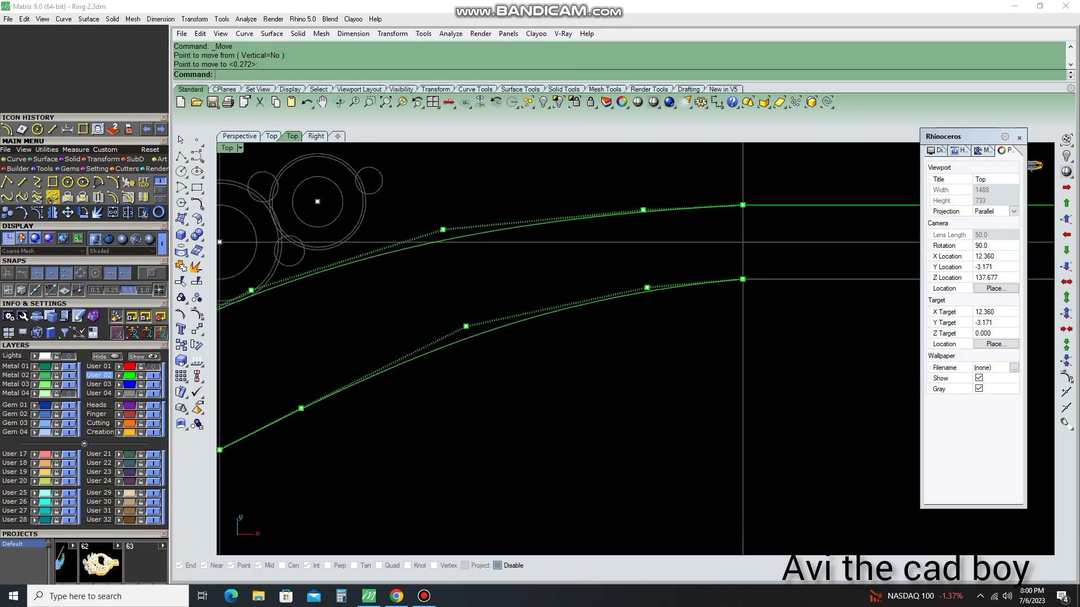
{"action": "key", "text": "Return"}
Join the four shank curve pieces into two open curves
{"action": "left_click_drag", "start_coordinate": [563, 201], "coordinate": [658, 327]}
{"action": "type", "text": "j"}
{"action": "key", "text": "Return"}
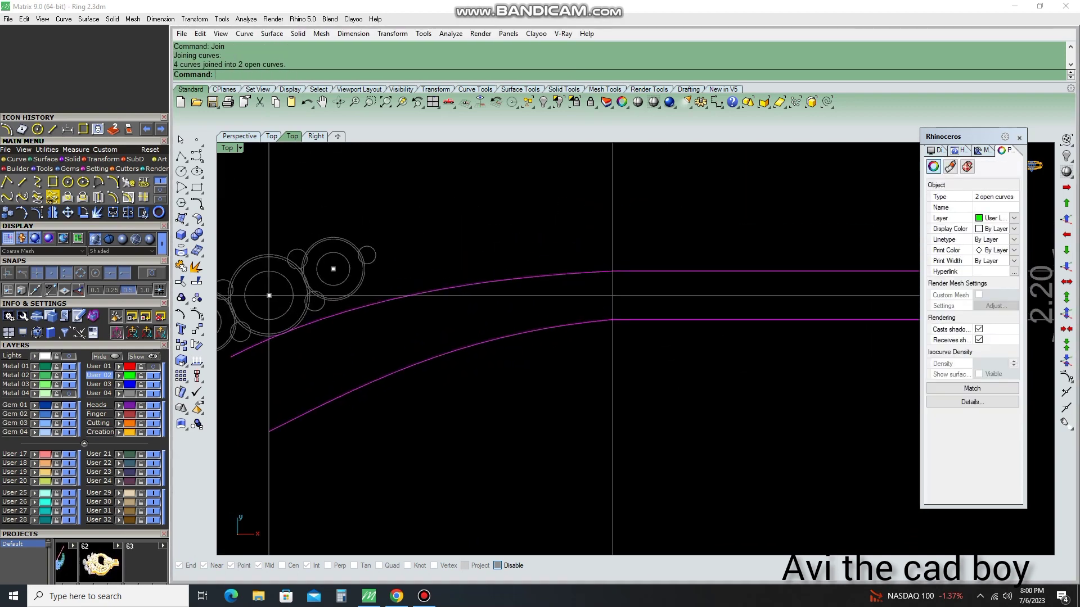
{"action": "scroll", "coordinate": [664, 250], "scroll_direction": "down", "scroll_amount": 2}
Rebuild the joined curves with 8 control points, degree 3
{"action": "type", "text": "re"}
{"action": "key", "text": "Return"}
{"action": "key", "text": "Return"}
{"action": "type", "text": "r"}
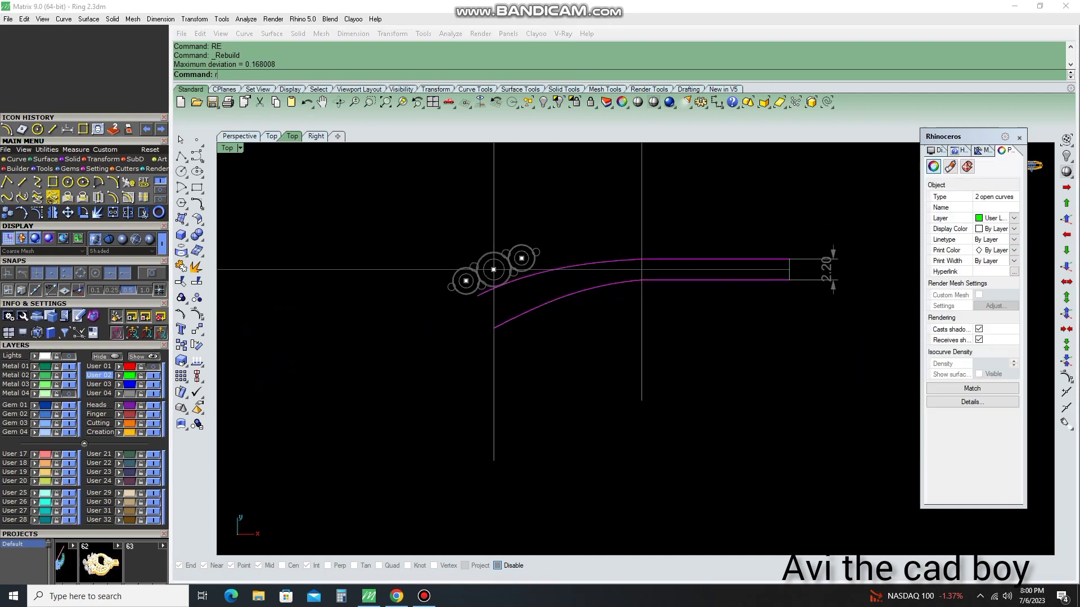
{"action": "scroll", "coordinate": [445, 354], "scroll_direction": "down", "scroll_amount": 2}
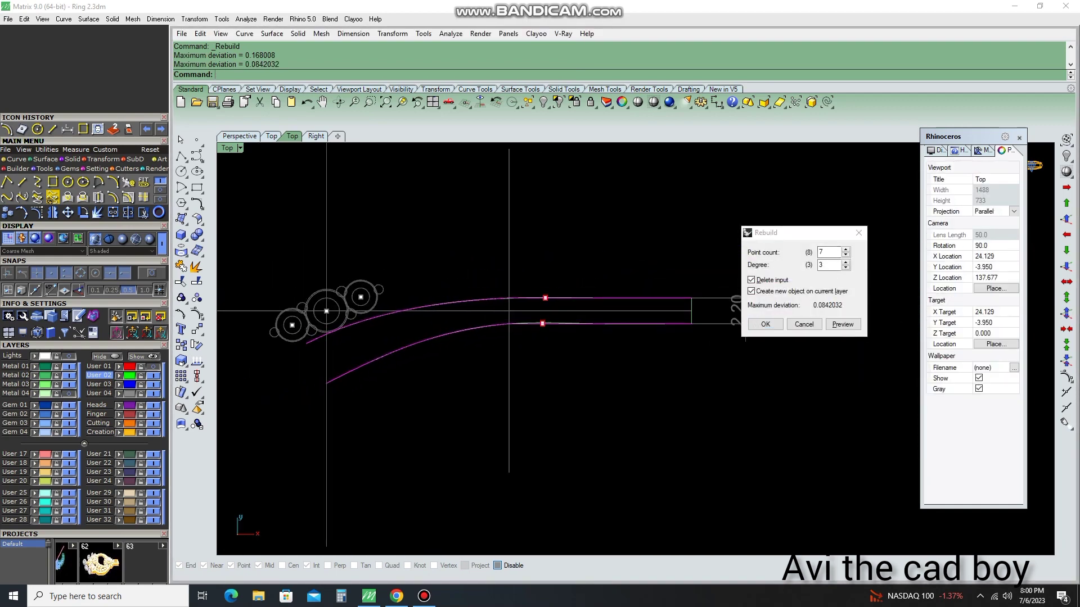
{"action": "key", "text": "Return"}
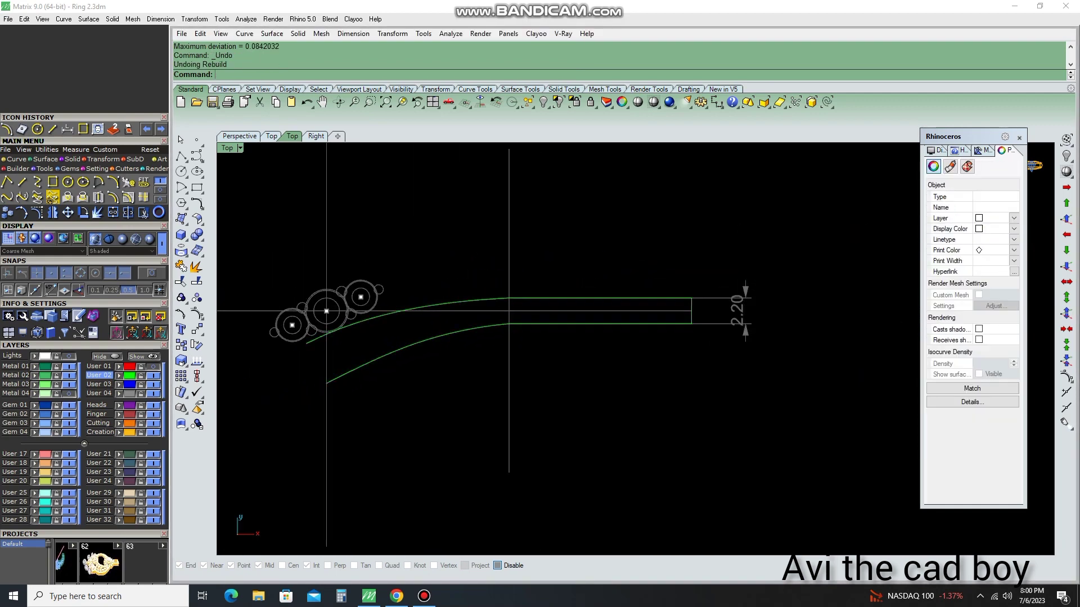
{"action": "type", "text": "RE"}
{"action": "key", "text": "Return"}
{"action": "scroll", "coordinate": [494, 337], "scroll_direction": "down", "scroll_amount": 1}
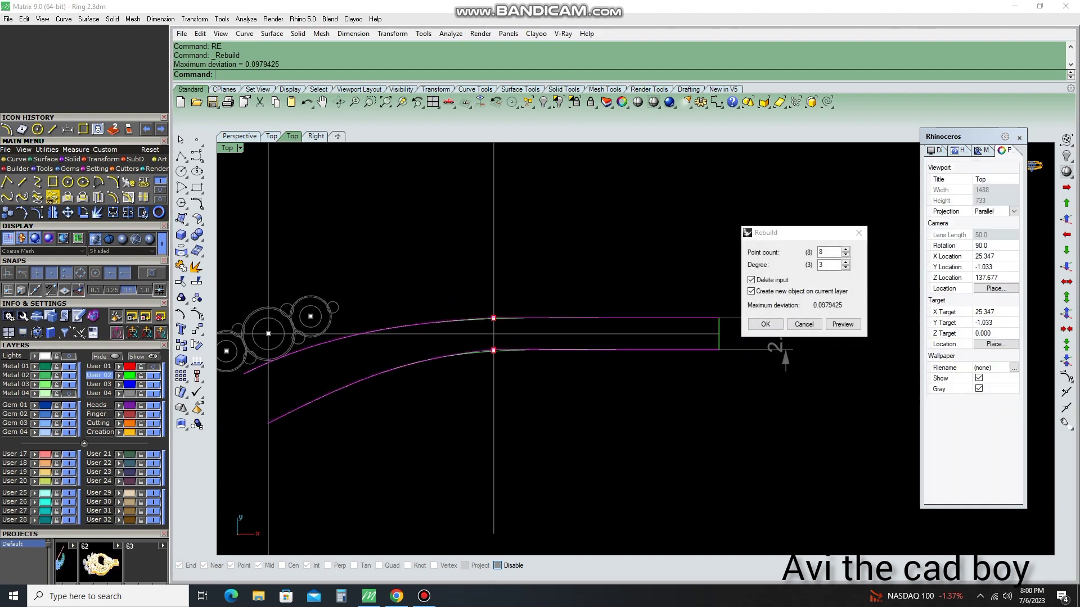
{"action": "key", "text": "Return"}
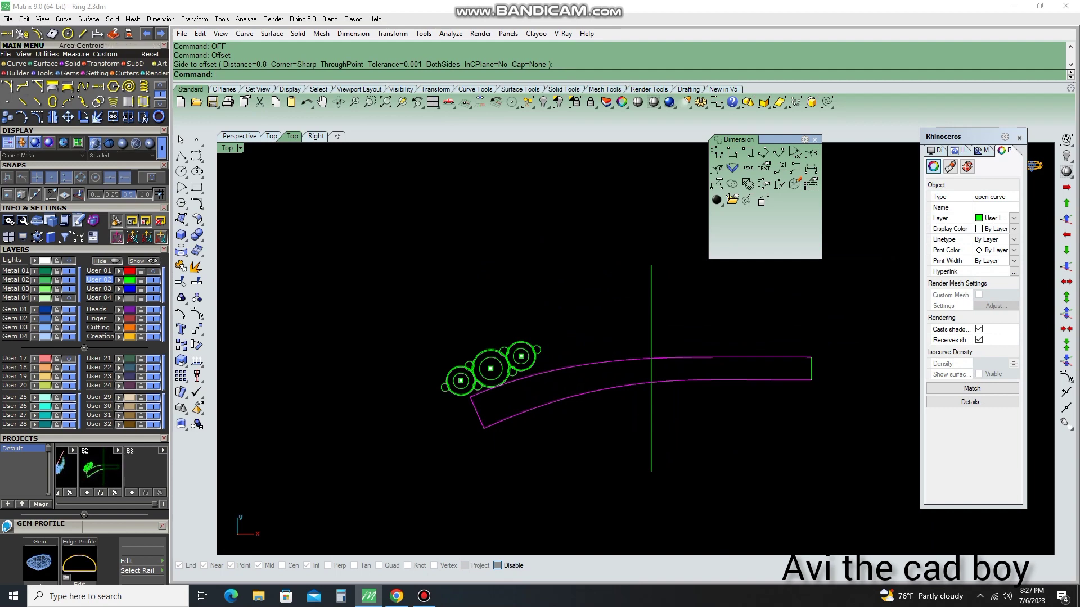
Offset the band outline 0.8 inward, after undoing two wrong-side attempts
{"action": "key", "text": "Return"}
{"action": "scroll", "coordinate": [506, 402], "scroll_direction": "up", "scroll_amount": 3}
{"action": "scroll", "coordinate": [514, 406], "scroll_direction": "up", "scroll_amount": 1}
{"action": "left_click", "coordinate": [514, 406]}
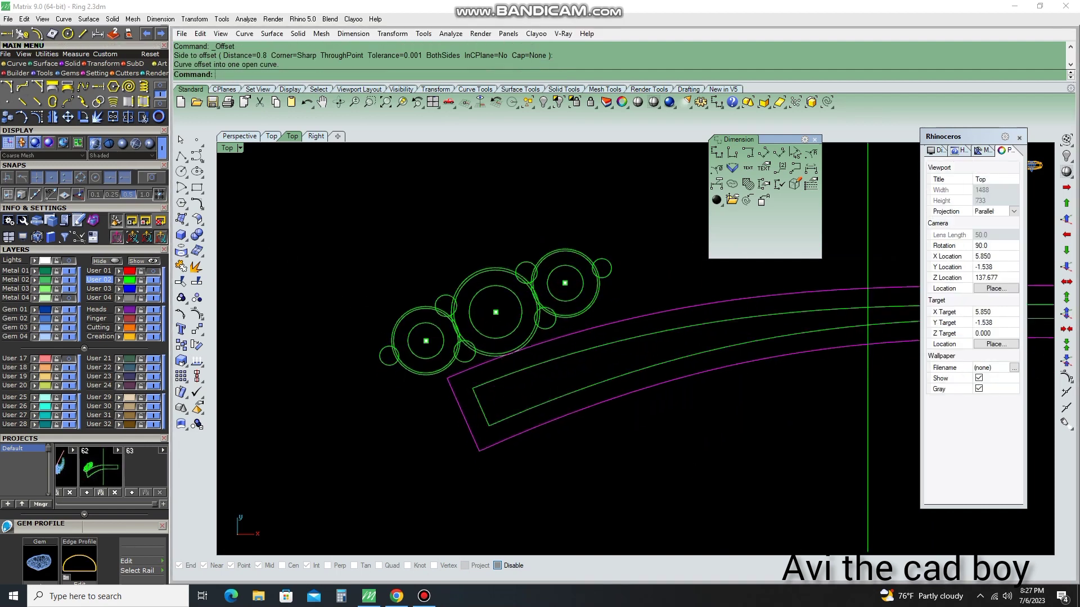
{"action": "key", "text": "ctrl+z"}
{"action": "key", "text": "Return"}
{"action": "left_click", "coordinate": [548, 358]}
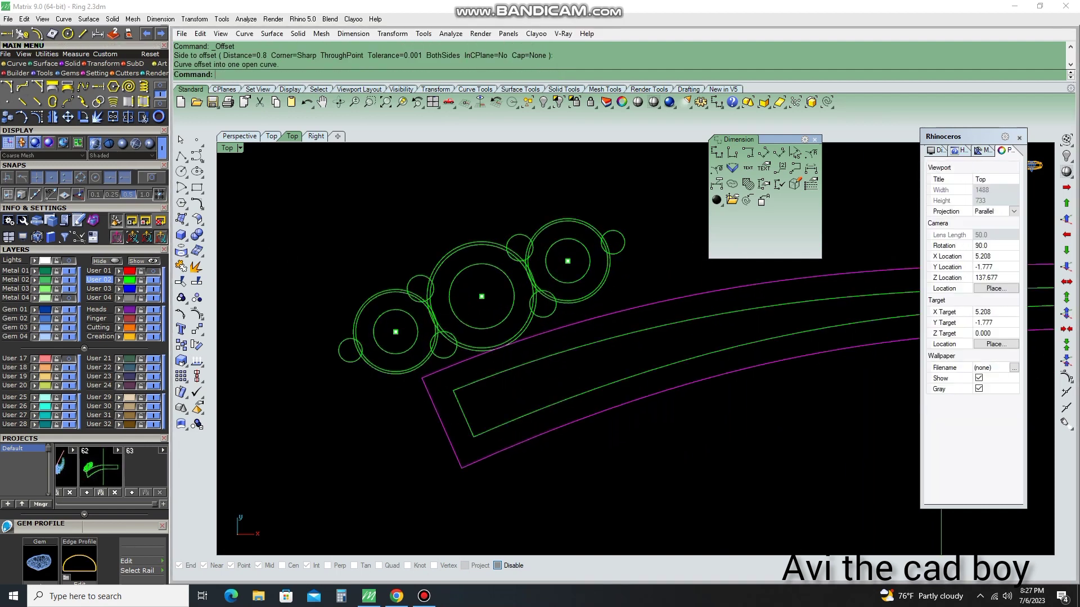
{"action": "scroll", "coordinate": [543, 371], "scroll_direction": "down", "scroll_amount": 2}
{"action": "key", "text": "ctrl+z"}
{"action": "key", "text": "Return"}
{"action": "scroll", "coordinate": [510, 350], "scroll_direction": "up", "scroll_amount": 1}
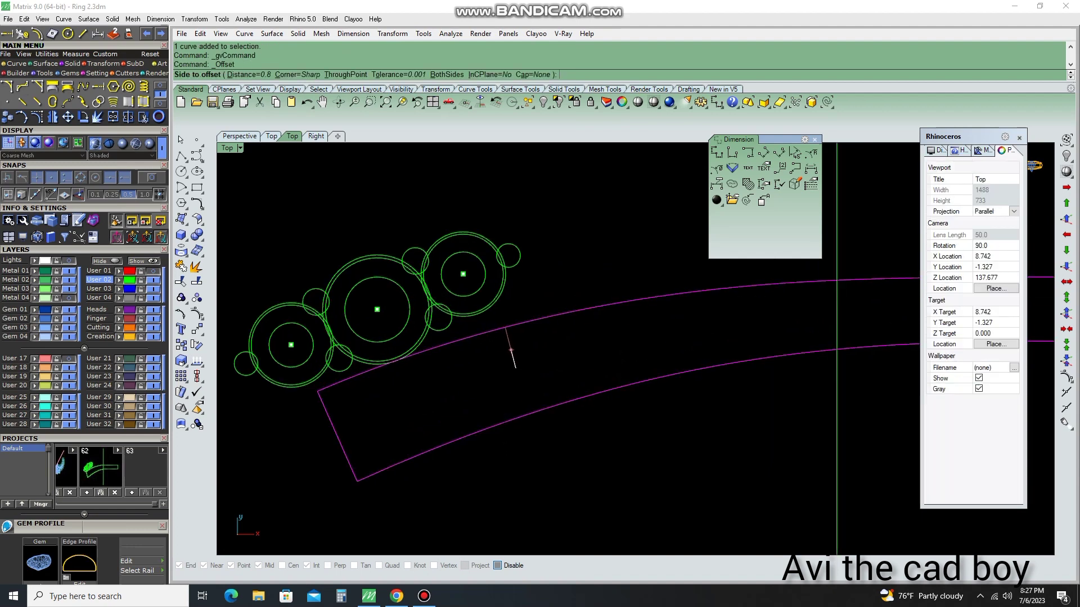
{"action": "left_click", "coordinate": [510, 350]}
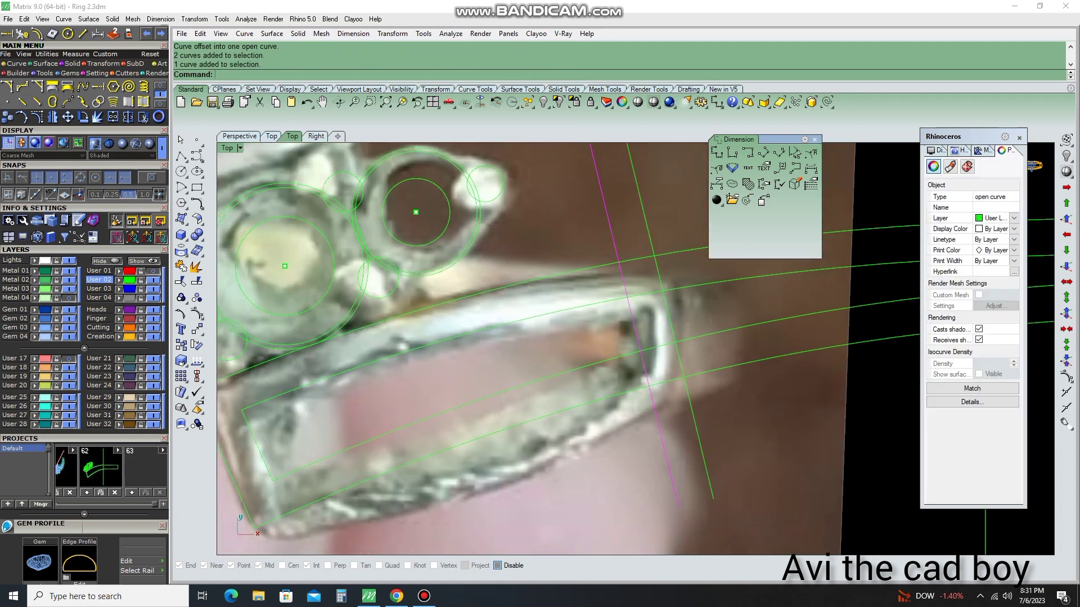
Offset the cross line and shift both lines right onto the ring opening's edge
{"action": "type", "text": "off"}
{"action": "key", "text": "Return"}
{"action": "key", "text": "Escape"}
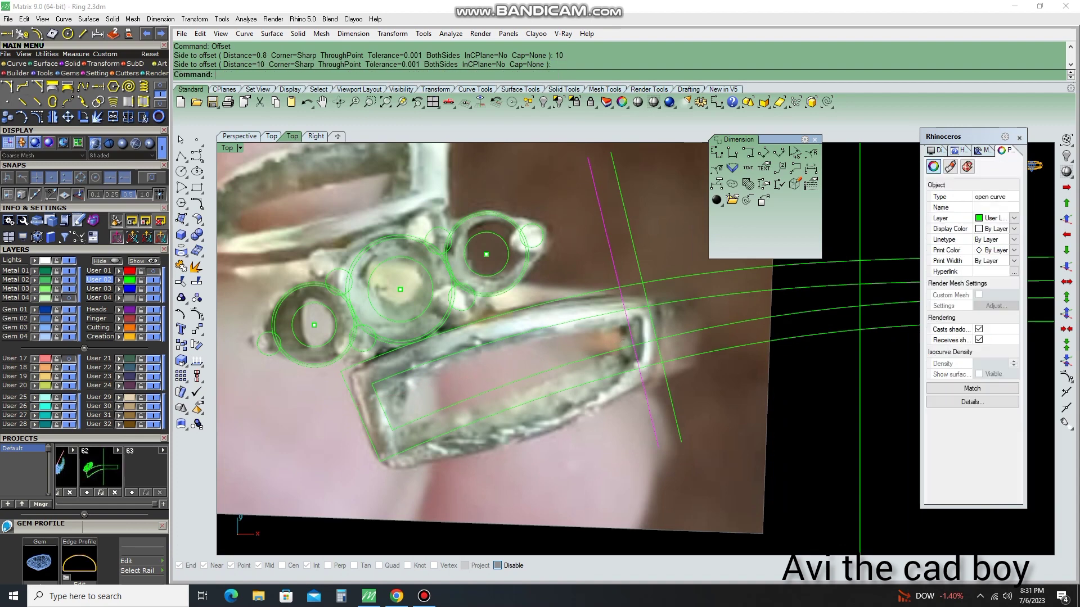
{"action": "type", "text": "m"}
{"action": "key", "text": "Return"}
{"action": "left_click", "coordinate": [616, 331]}
{"action": "left_click", "coordinate": [634, 330]}
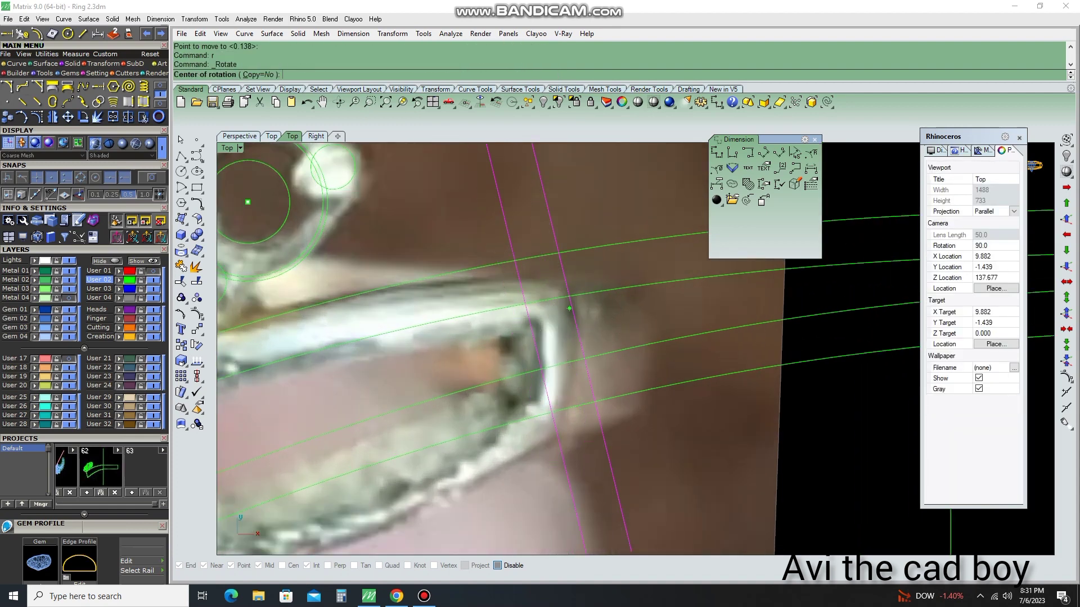
Rotate the cross line about a new centre, undo the extra offset and retry it
{"action": "left_click", "coordinate": [747, 353]}
{"action": "type", "text": "r"}
{"action": "key", "text": "Return"}
{"action": "left_click", "coordinate": [554, 314]}
{"action": "scroll", "coordinate": [688, 325], "scroll_direction": "down", "scroll_amount": 3}
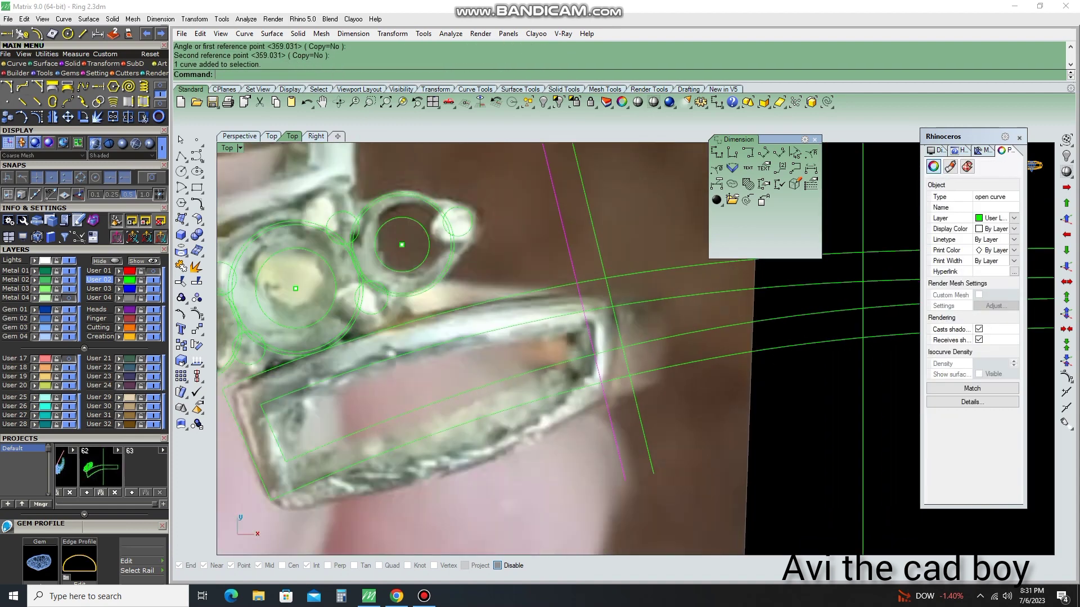
{"action": "key", "text": "ctrl+z"}
{"action": "type", "text": "off"}
{"action": "key", "text": "Return"}
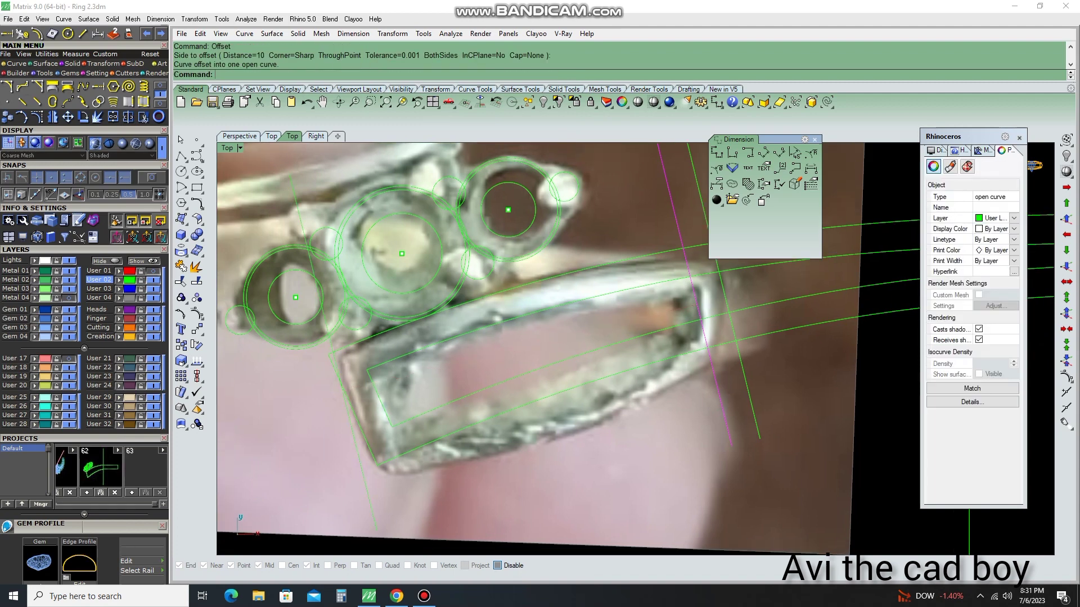
{"action": "key", "text": "Escape"}
{"action": "scroll", "coordinate": [607, 331], "scroll_direction": "up", "scroll_amount": 3}
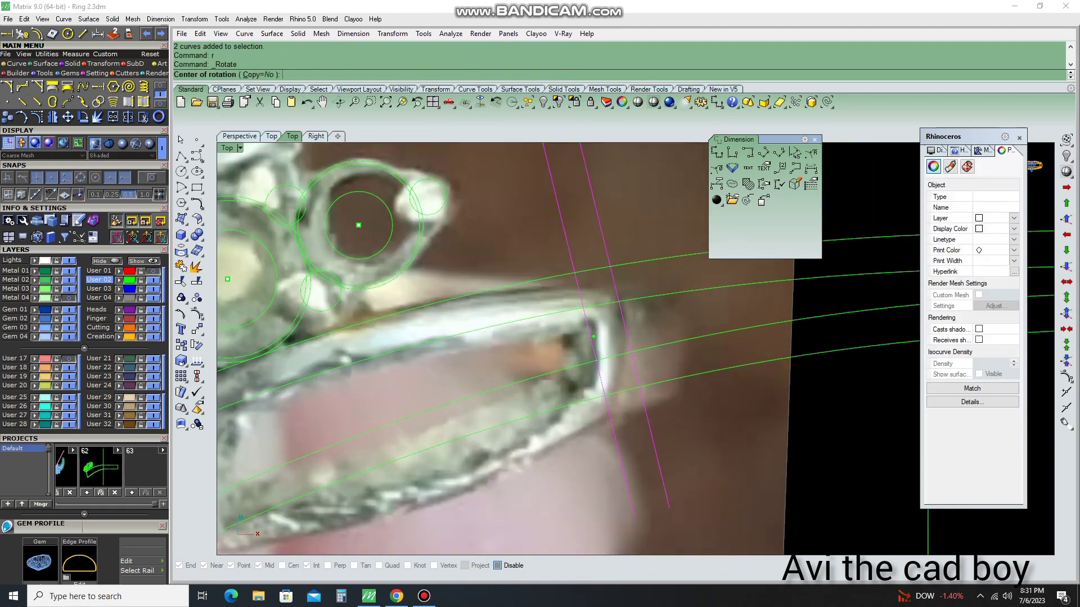
Re-rotate and move the two lines so they follow the photo's band edge
{"action": "type", "text": "r"}
{"action": "key", "text": "Return"}
{"action": "left_click", "coordinate": [606, 331]}
{"action": "left_click", "coordinate": [781, 374]}
{"action": "key", "text": "Escape"}
{"action": "scroll", "coordinate": [868, 396], "scroll_direction": "up", "scroll_amount": 2}
{"action": "type", "text": "m"}
{"action": "key", "text": "Return"}
{"action": "left_click", "coordinate": [614, 320]}
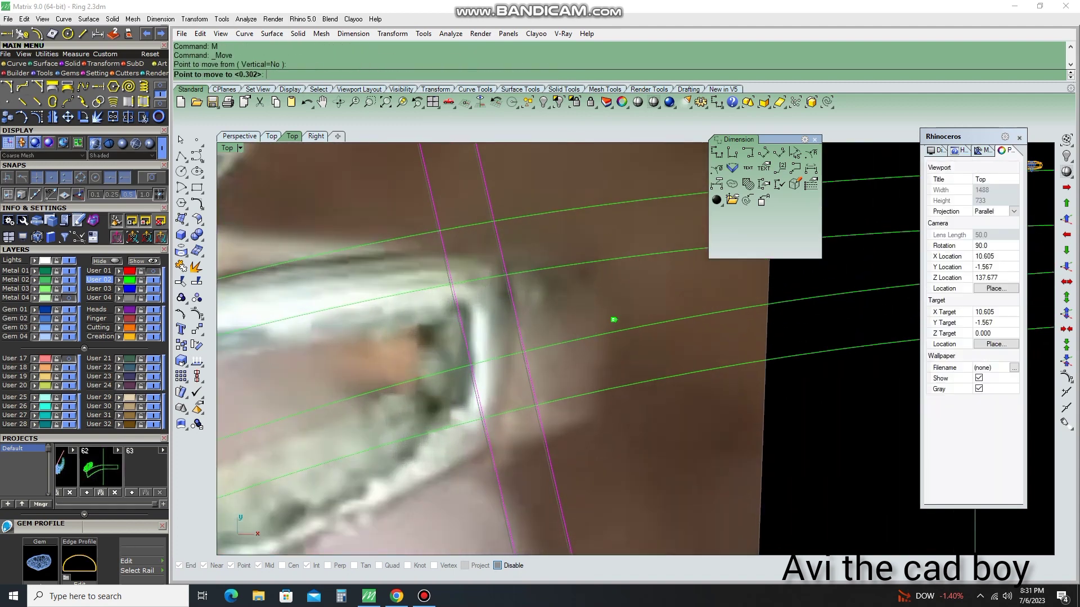
{"action": "left_click", "coordinate": [694, 350]}
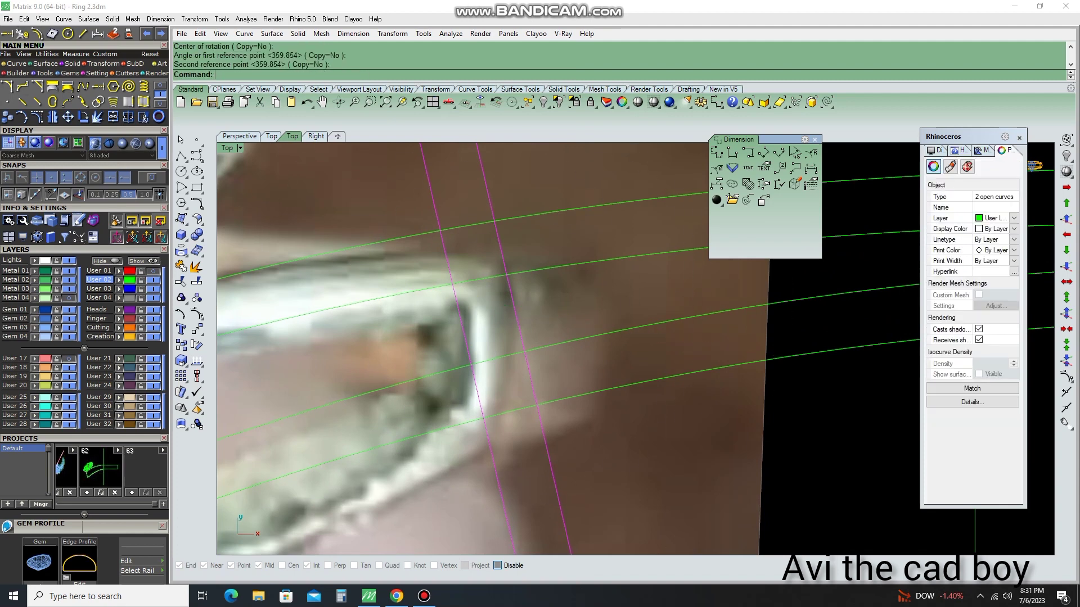
Trim away both band curve segments lying between the two cross lines
{"action": "key", "text": "Escape"}
{"action": "type", "text": "t"}
{"action": "key", "text": "Return"}
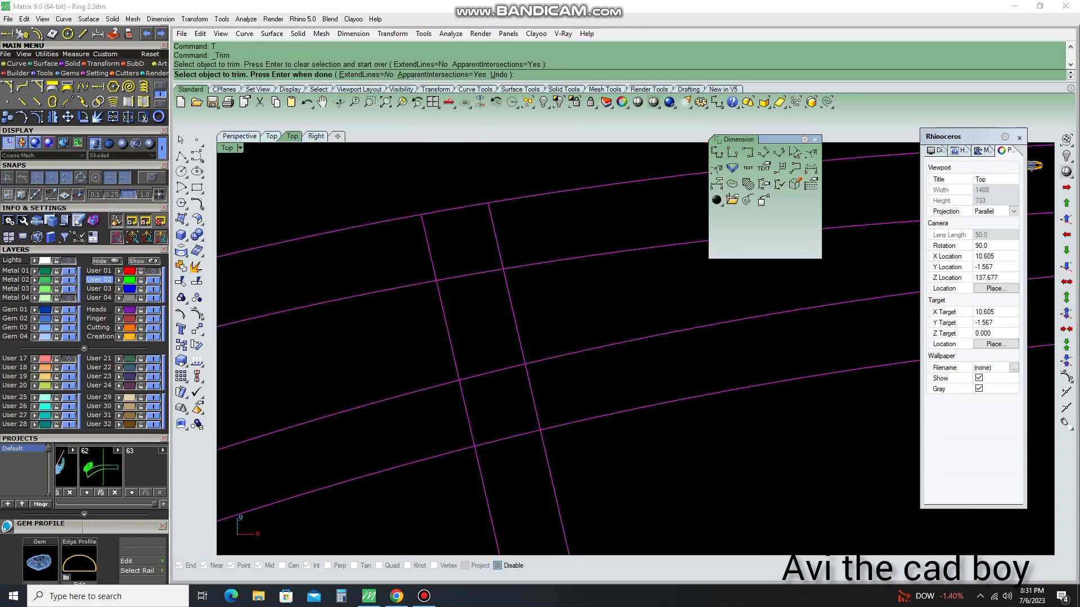
{"action": "left_click", "coordinate": [467, 414]}
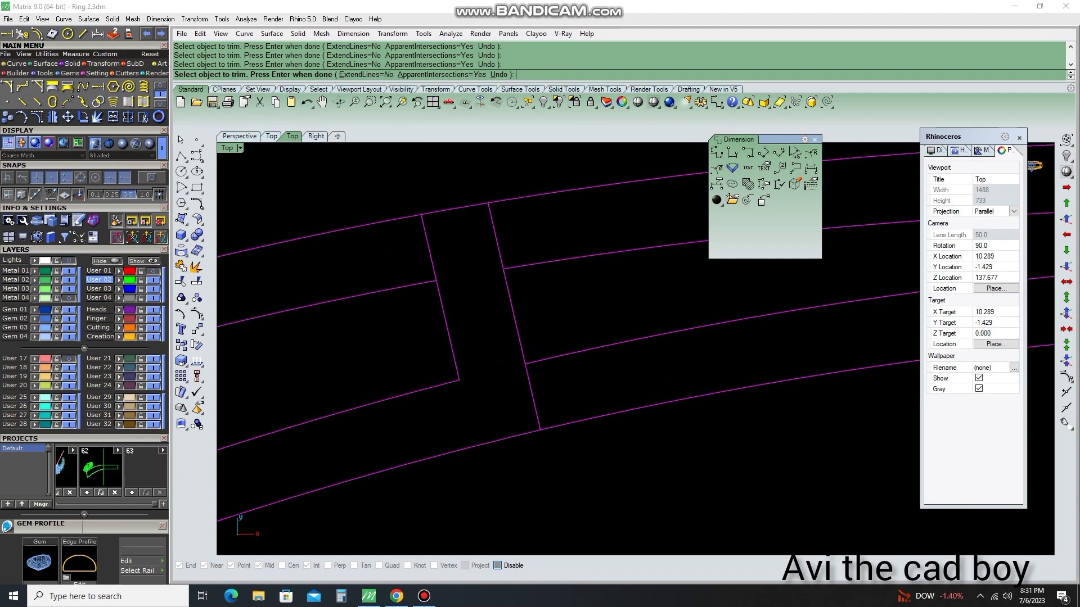
{"action": "left_click", "coordinate": [469, 275]}
{"action": "key", "text": "Return"}
{"action": "scroll", "coordinate": [635, 348], "scroll_direction": "down", "scroll_amount": 3}
{"action": "scroll", "coordinate": [635, 349], "scroll_direction": "up", "scroll_amount": 3}
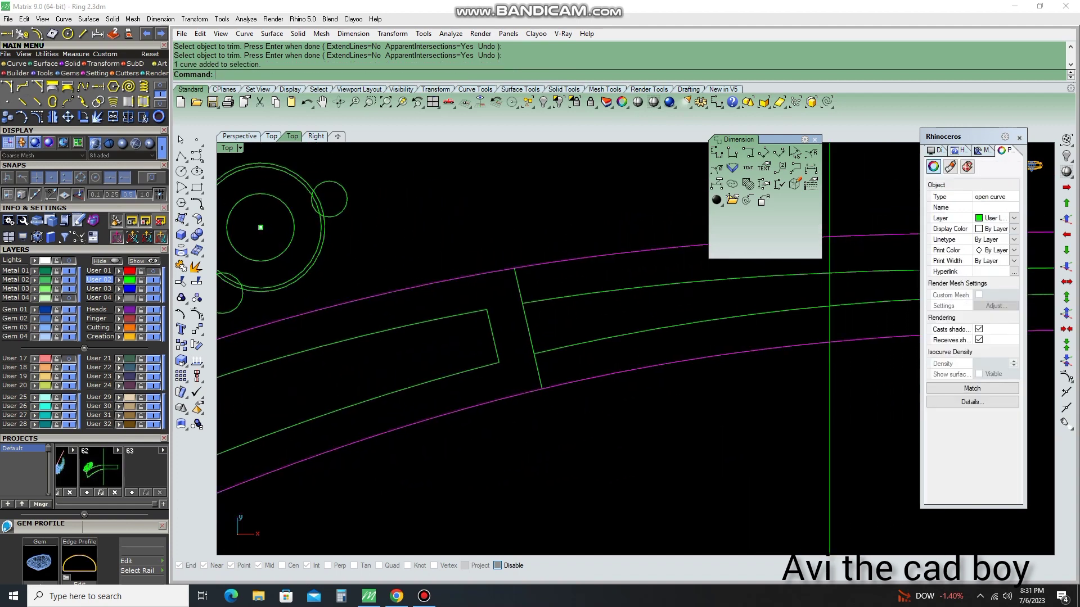
Split the curves and begin a rotation about the origin (0)
{"action": "type", "text": "s"}
{"action": "key", "text": "Return"}
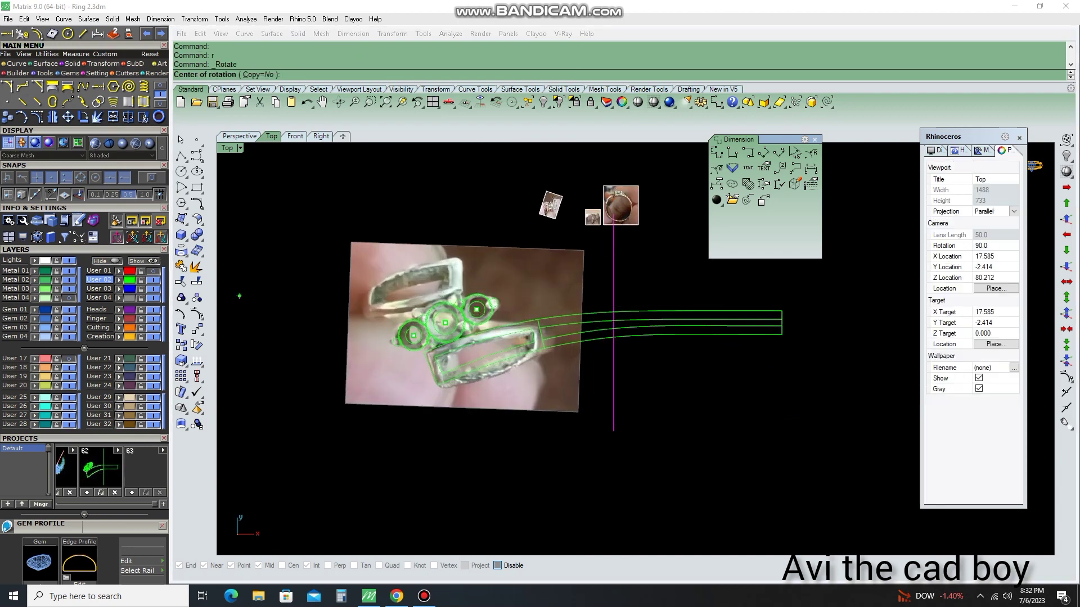
{"action": "type", "text": "0"}
{"action": "key", "text": "Return"}
{"action": "scroll", "coordinate": [320, 278], "scroll_direction": "up", "scroll_amount": 2}
{"action": "key", "text": "Escape"}
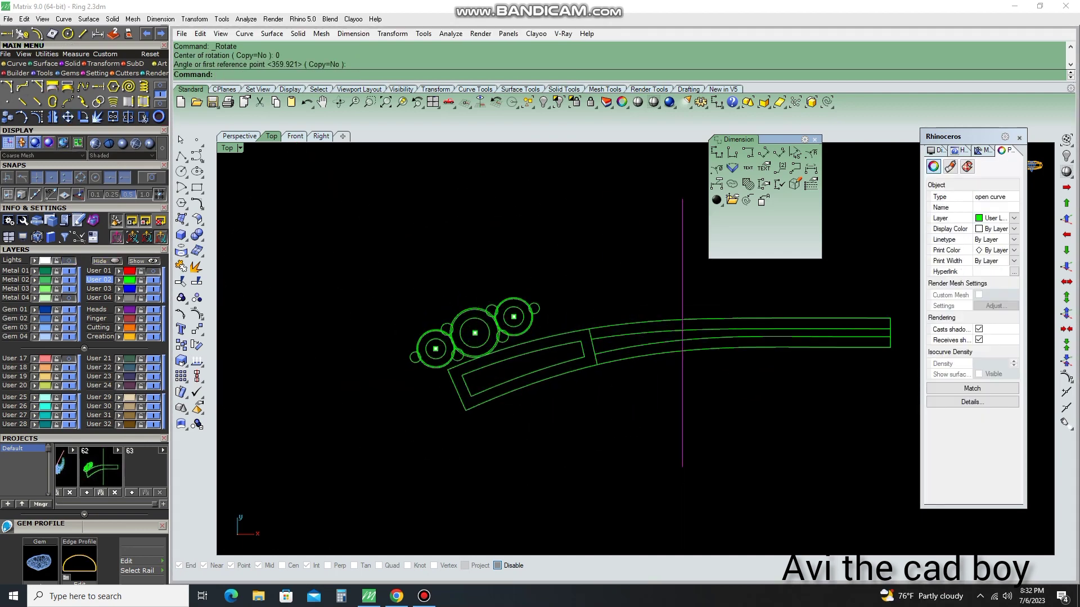
Window-select the band curves and place a 180° rotated copy about the origin
{"action": "type", "text": "0"}
{"action": "key", "text": "Return"}
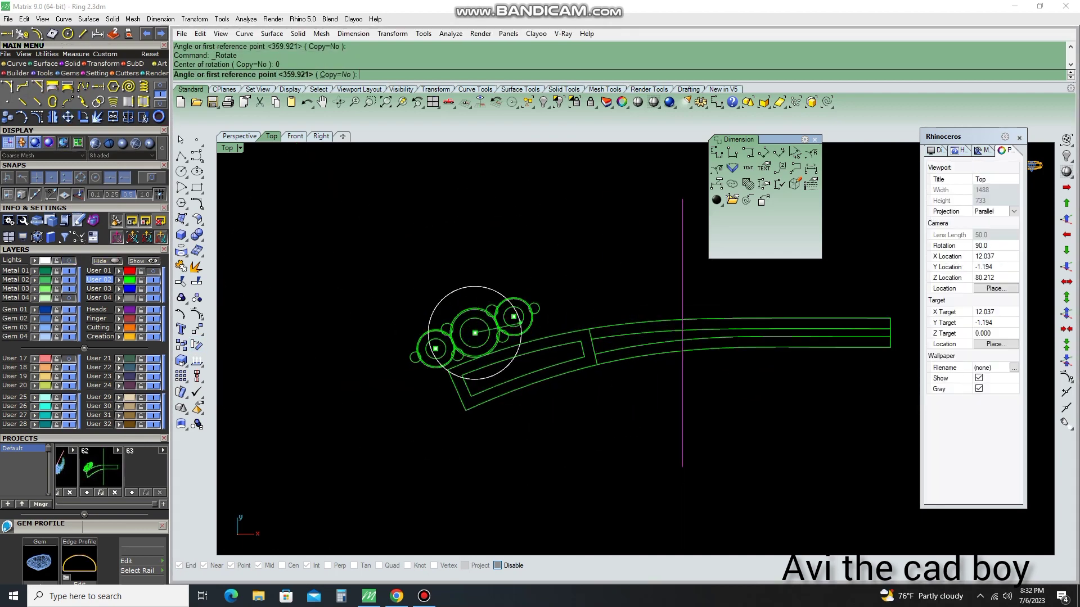
{"action": "left_click", "coordinate": [475, 151]}
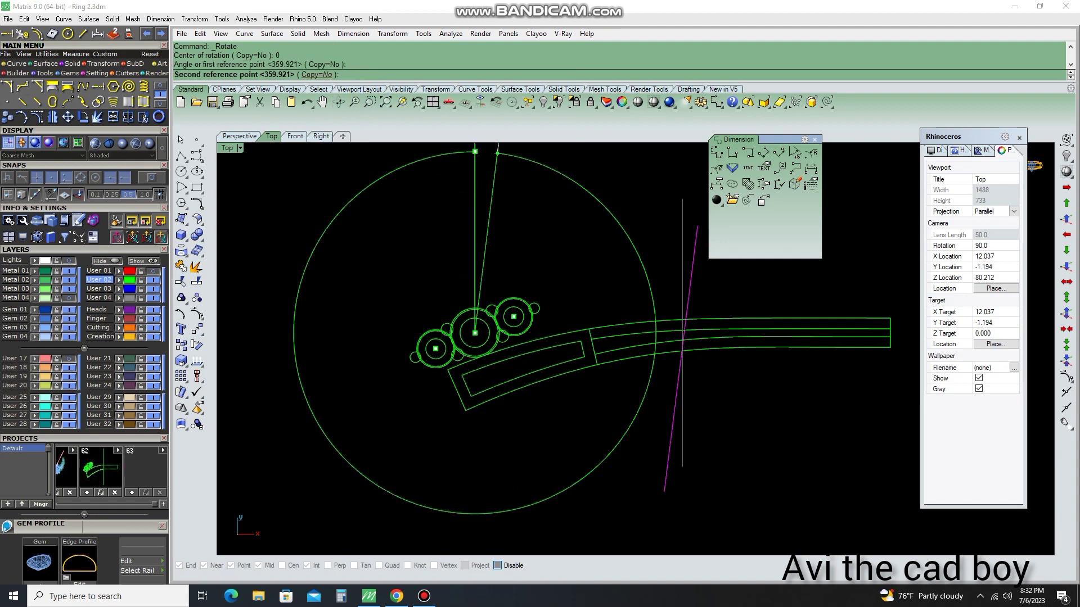
{"action": "key", "text": "Escape"}
{"action": "left_click_drag", "start_coordinate": [766, 535], "coordinate": [569, 294]}
{"action": "key", "text": "Return"}
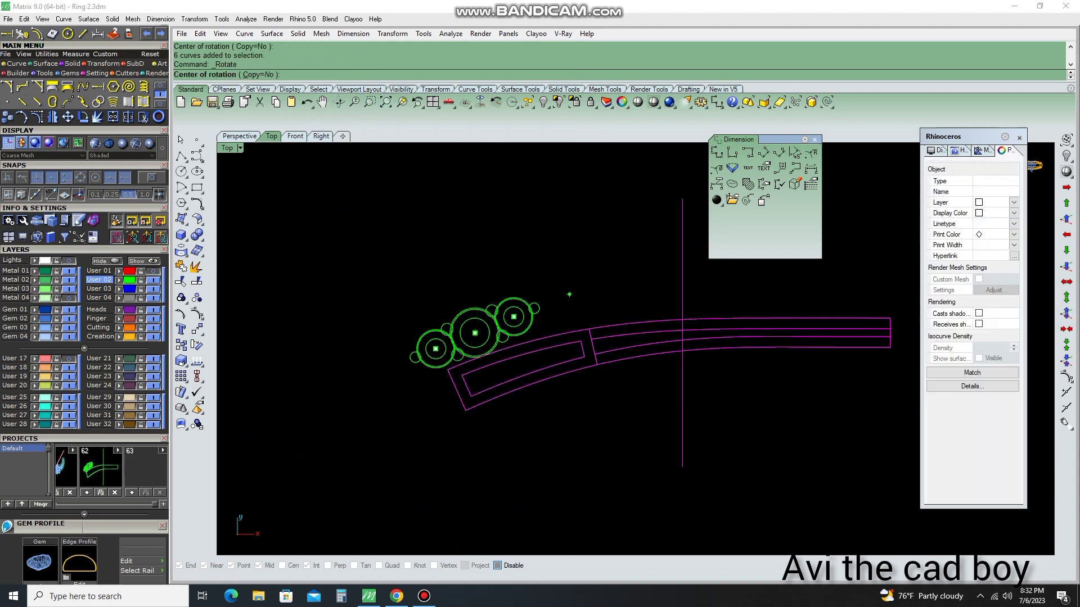
{"action": "type", "text": "0"}
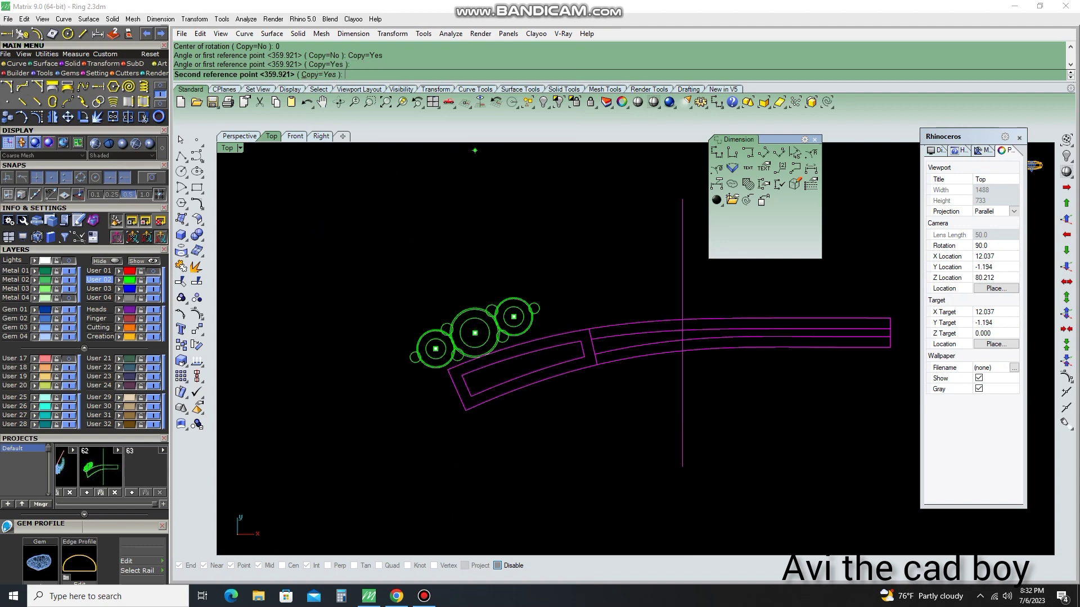
{"action": "key", "text": "Return"}
{"action": "key", "text": "Escape"}
Save the file as Ring 2.3dm and add an aligned dimension across the band's width
{"action": "key", "text": "ctrl+s"}
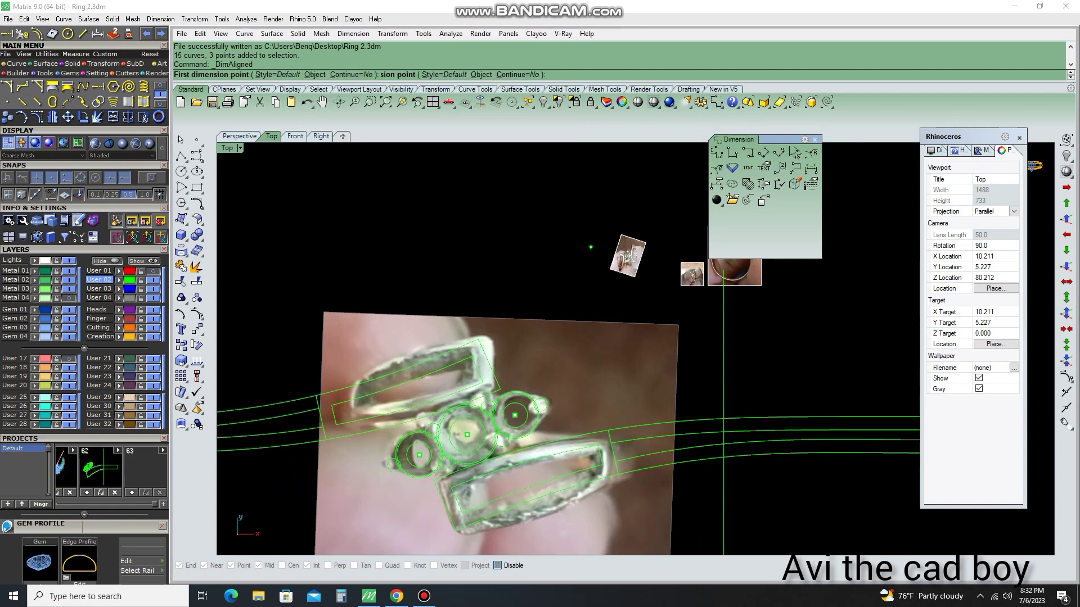
{"action": "left_click", "coordinate": [749, 124]}
{"action": "left_click", "coordinate": [482, 339]}
{"action": "left_click", "coordinate": [460, 533]}
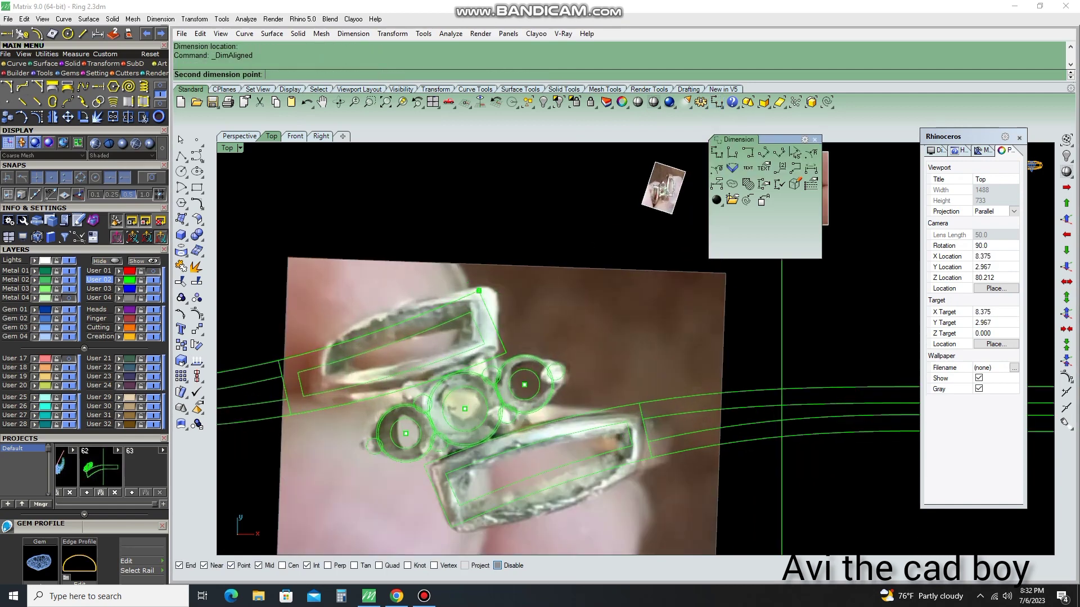
{"action": "scroll", "coordinate": [426, 424], "scroll_direction": "down", "scroll_amount": 3}
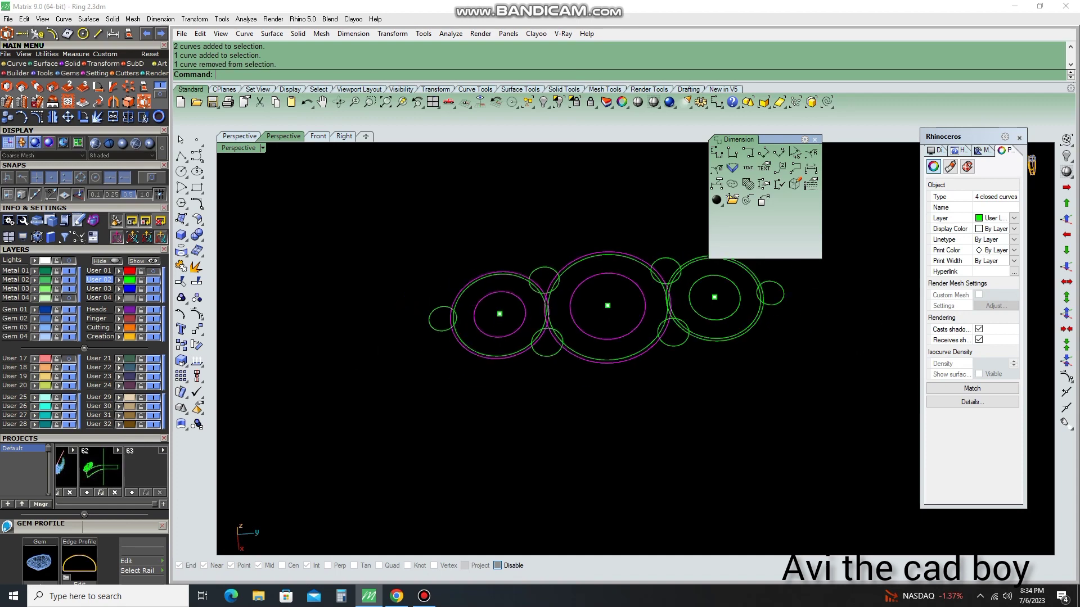
Extrude the two gem circles 1.2 as one-directional solid rings
{"action": "type", "text": "e"}
{"action": "key", "text": "Return"}
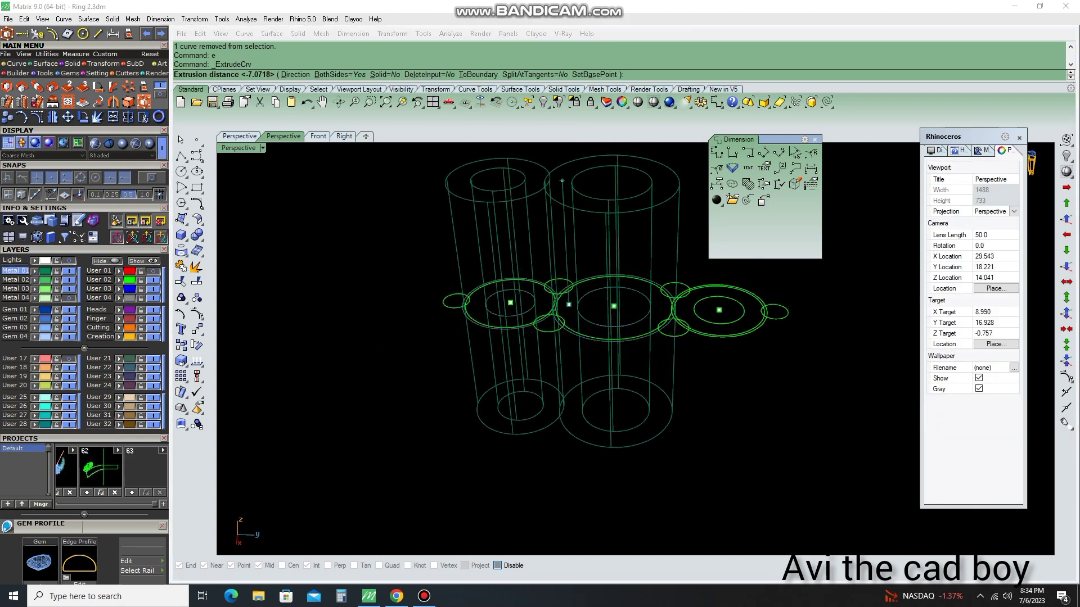
{"action": "type", "text": "s"}
{"action": "key", "text": "Return"}
{"action": "type", "text": "VB"}
{"action": "key", "text": "Return"}
{"action": "type", "text": "B"}
{"action": "key", "text": "Return"}
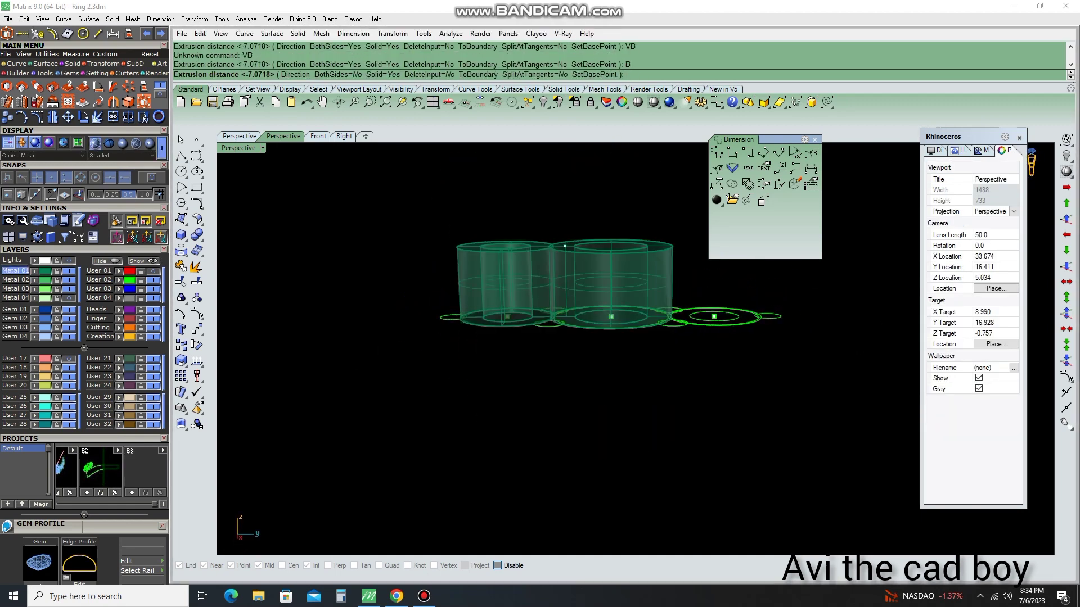
{"action": "type", "text": "1.2"}
{"action": "key", "text": "Return"}
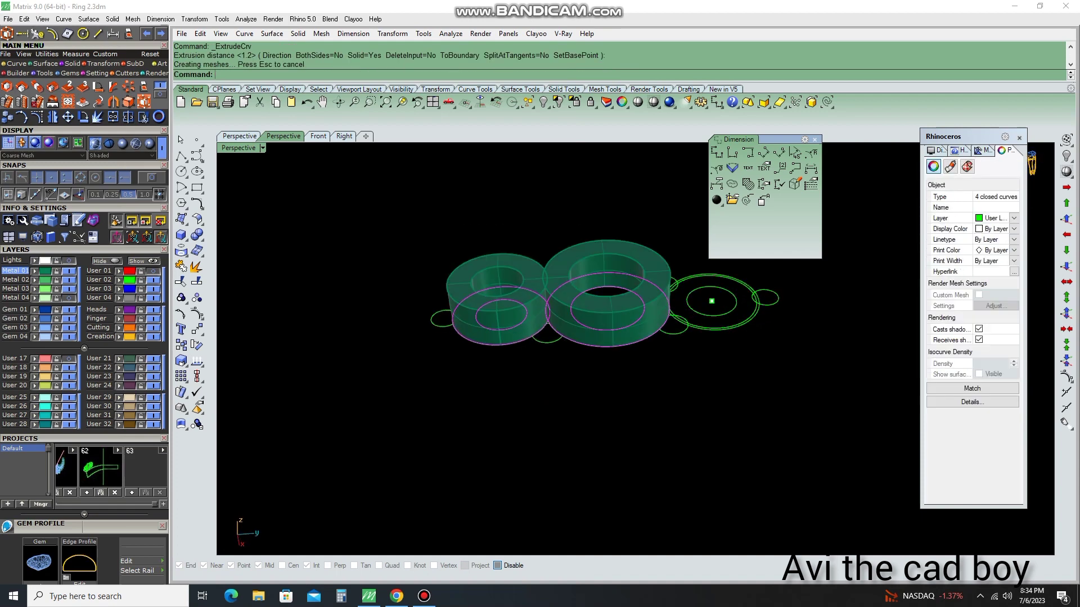
Chamfer the rings' inner top edges at 0.6, redoing the first attempt
{"action": "type", "text": "CH"}
{"action": "key", "text": "Return"}
{"action": "scroll", "coordinate": [597, 273], "scroll_direction": "up", "scroll_amount": 3}
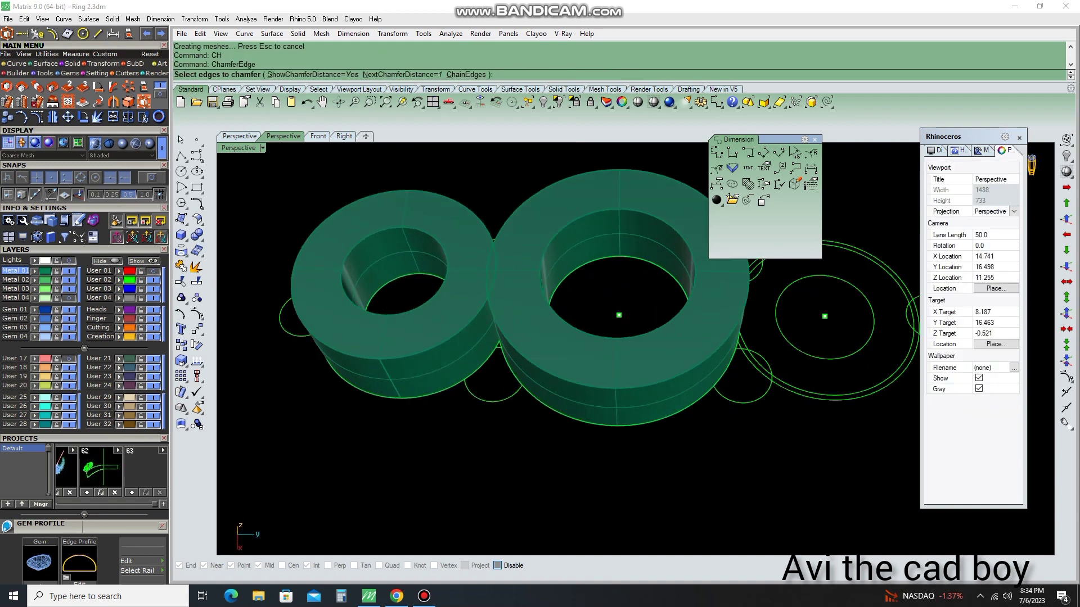
{"action": "key", "text": "Return"}
{"action": "key", "text": "ctrl+z"}
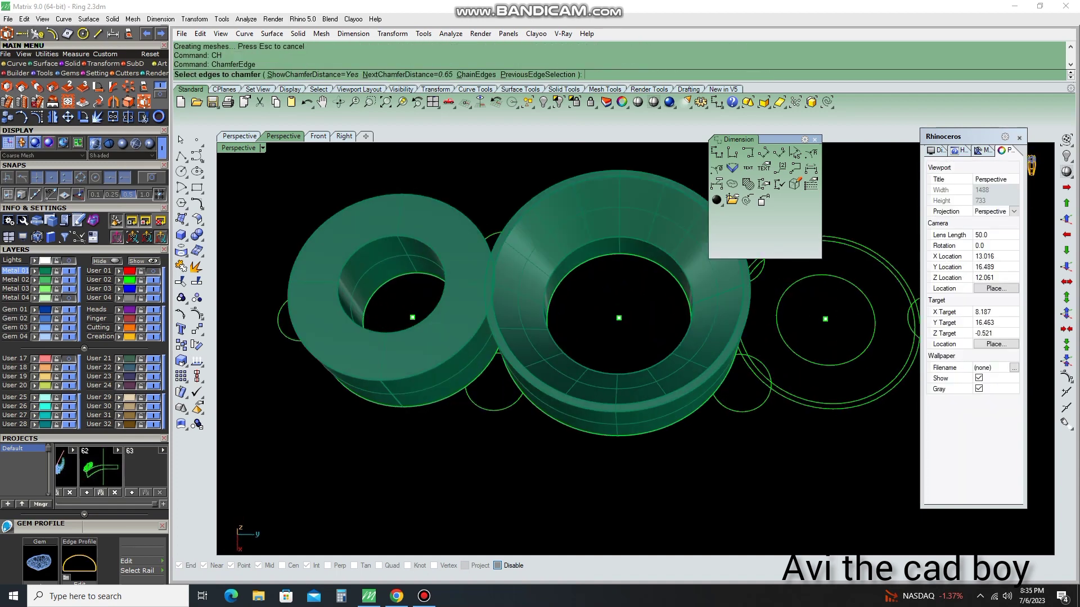
{"action": "type", "text": "CH"}
{"action": "key", "text": "Return"}
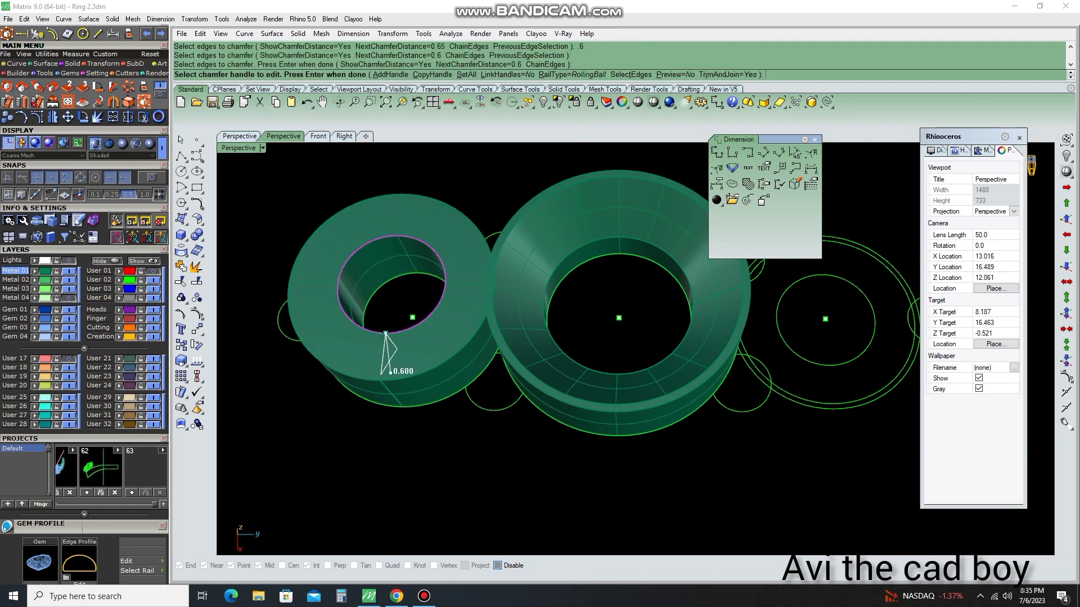
{"action": "key", "text": "Return"}
Extrude the three small prong circles into tall solid cylinders with ExtrudeCrv
{"action": "key", "text": "ctrl+alt+w"}
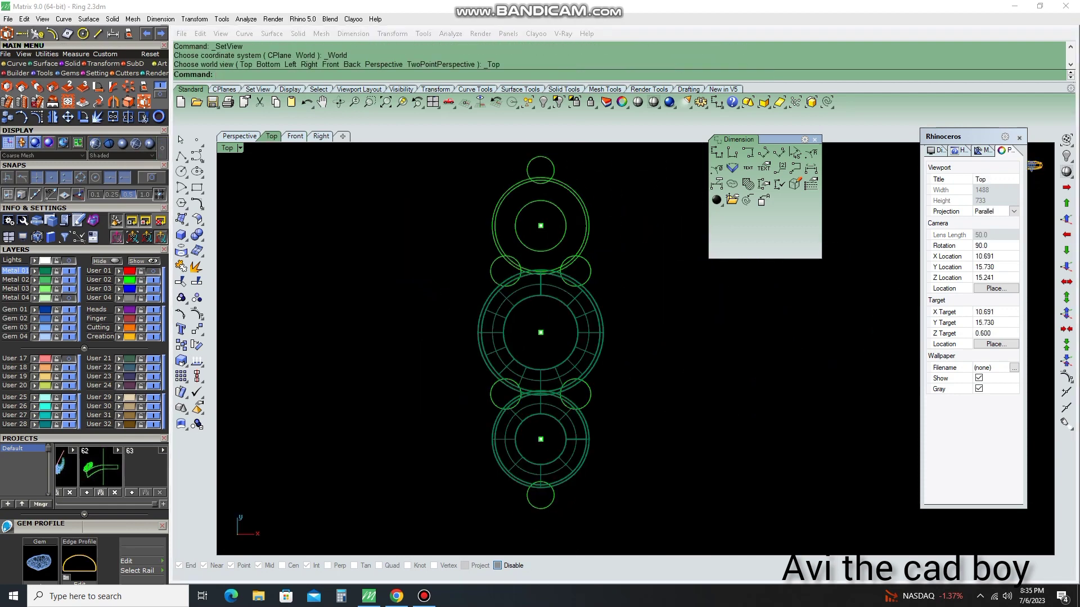
{"action": "left_click_drag", "start_coordinate": [503, 400], "coordinate": [614, 441]}
{"action": "left_click", "coordinate": [560, 522], "text": "shift"}
{"action": "type", "text": "ExtrudeCrv"}
{"action": "key", "text": "Return"}
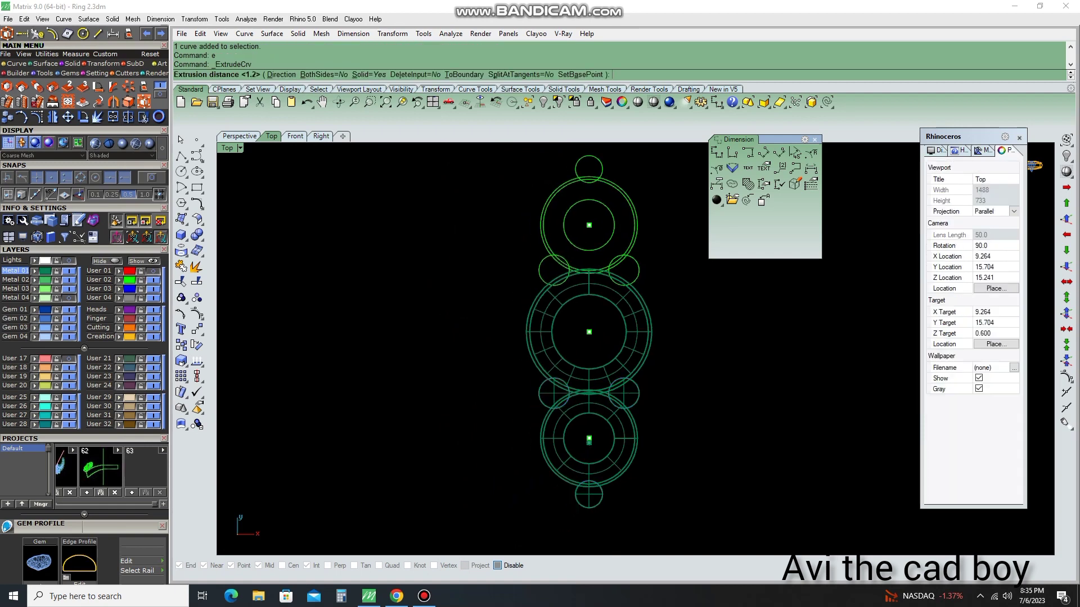
{"action": "key", "text": "ctrl+F4"}
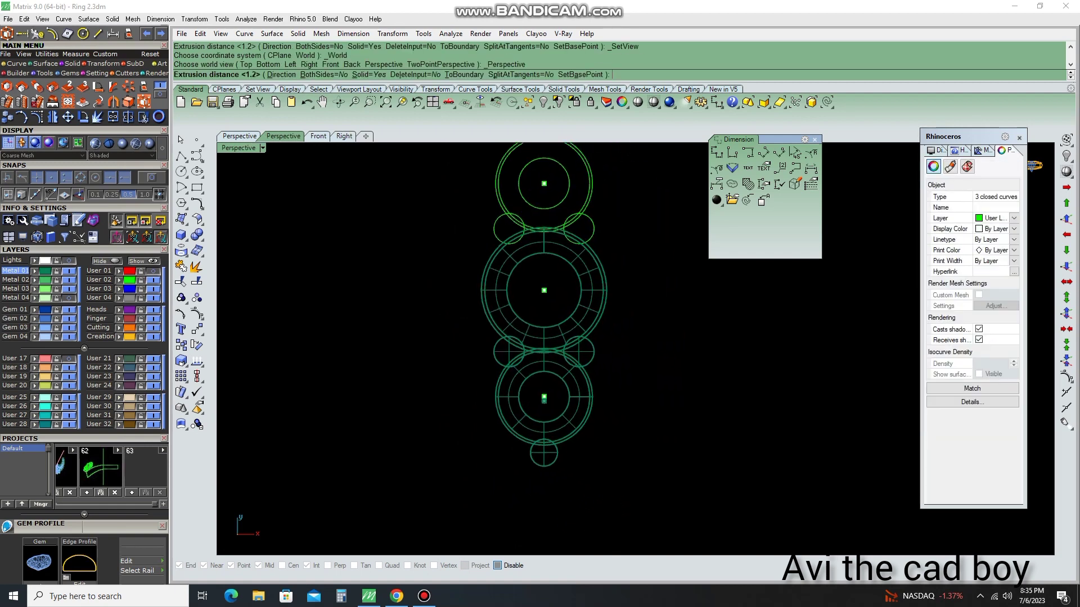
{"action": "key", "text": "Return"}
{"action": "key", "text": "Up"}
{"action": "key", "text": "Up"}
{"action": "key", "text": "Up"}
{"action": "key", "text": "Up"}
{"action": "key", "text": "Up"}
{"action": "key", "text": "Up"}
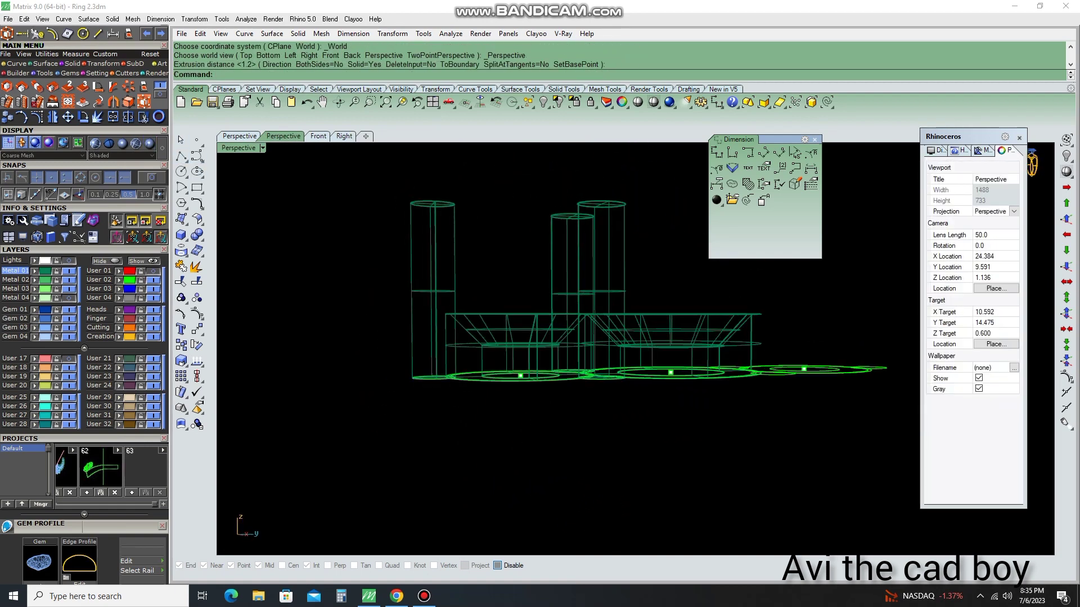
{"action": "key", "text": "Up"}
{"action": "key", "text": "Up"}
Duplicate the right bezel ring's inner seat edge as a curve in top view
{"action": "key", "text": "ctrl+alt+s"}
{"action": "left_click_drag", "start_coordinate": [828, 414], "coordinate": [427, 260]}
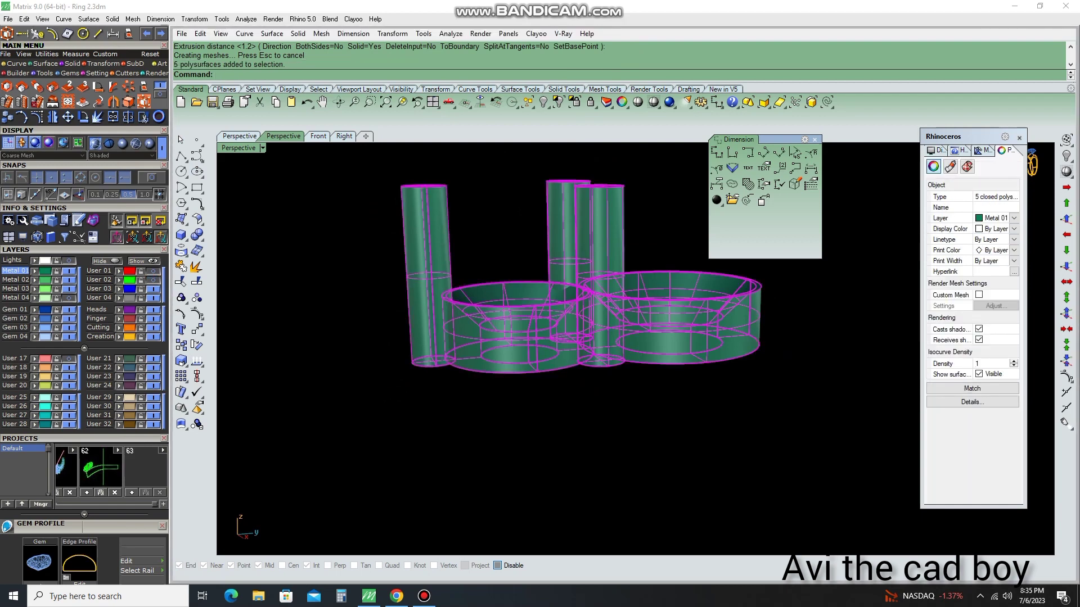
{"action": "key", "text": "Escape"}
{"action": "key", "text": "Up"}
{"action": "key", "text": "Up"}
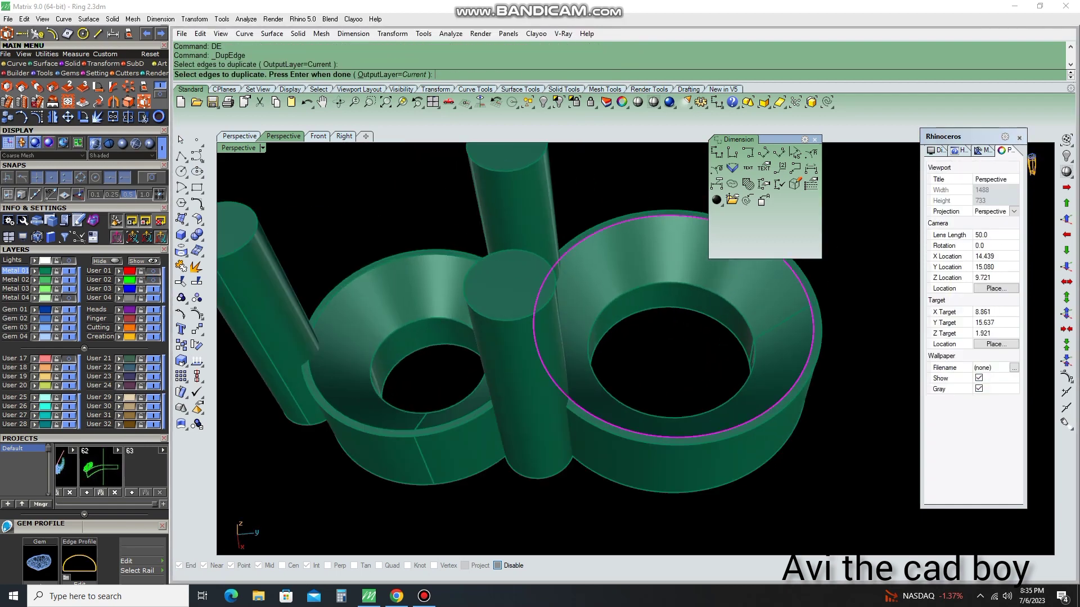
{"action": "key", "text": "Return"}
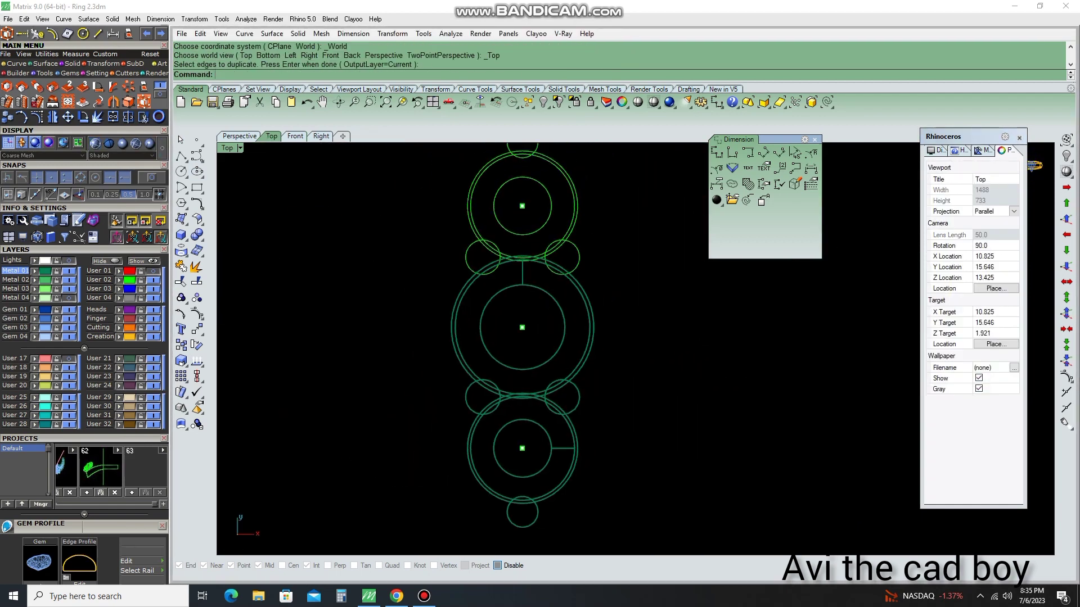
{"action": "key", "text": "Escape"}
{"action": "key", "text": "ctrl+F4"}
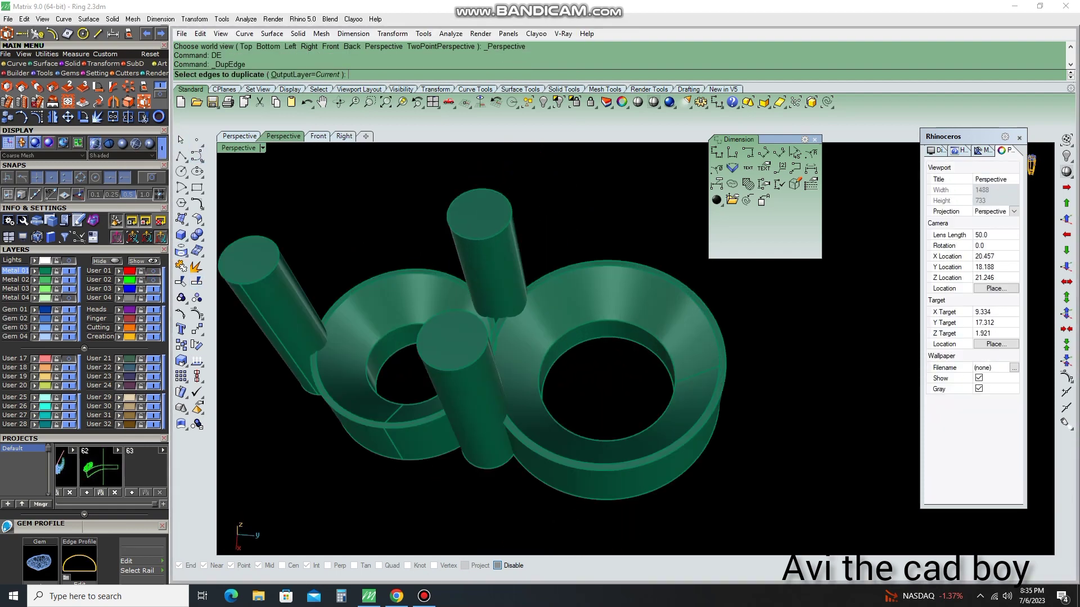
{"action": "type", "text": "gg"}
Place a 3.5 mm round gem in the right bezel seat
{"action": "key", "text": "Return"}
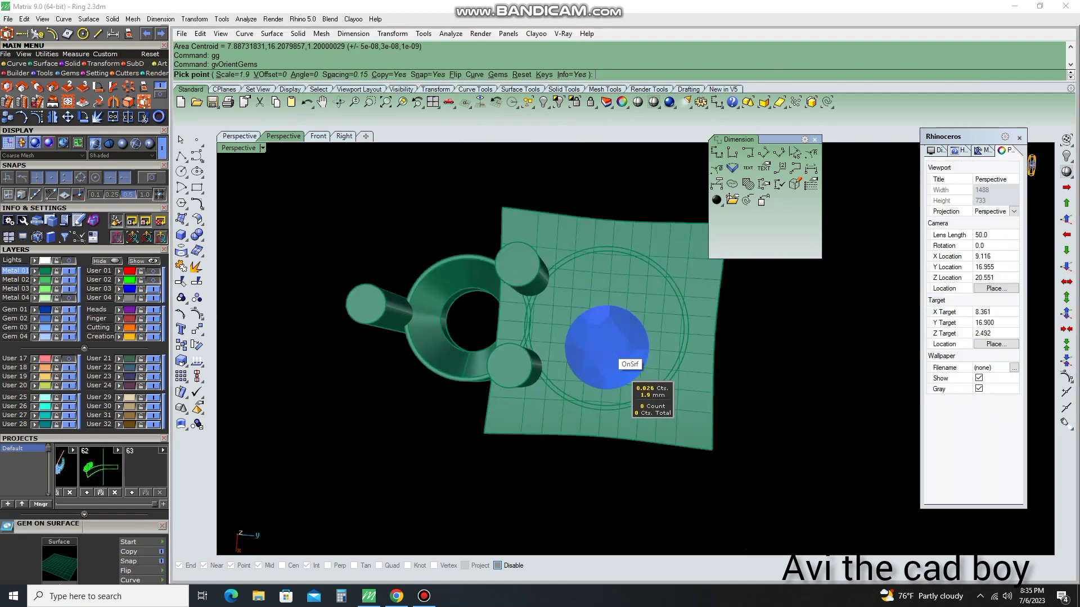
{"action": "left_click", "coordinate": [547, 289]}
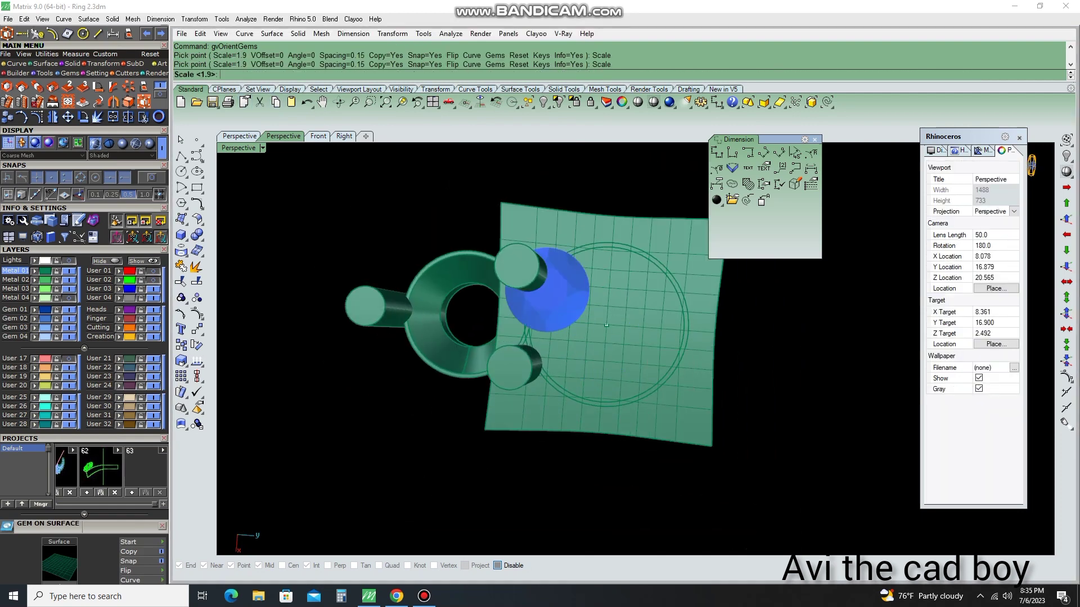
{"action": "type", "text": "3.5"}
{"action": "key", "text": "Return"}
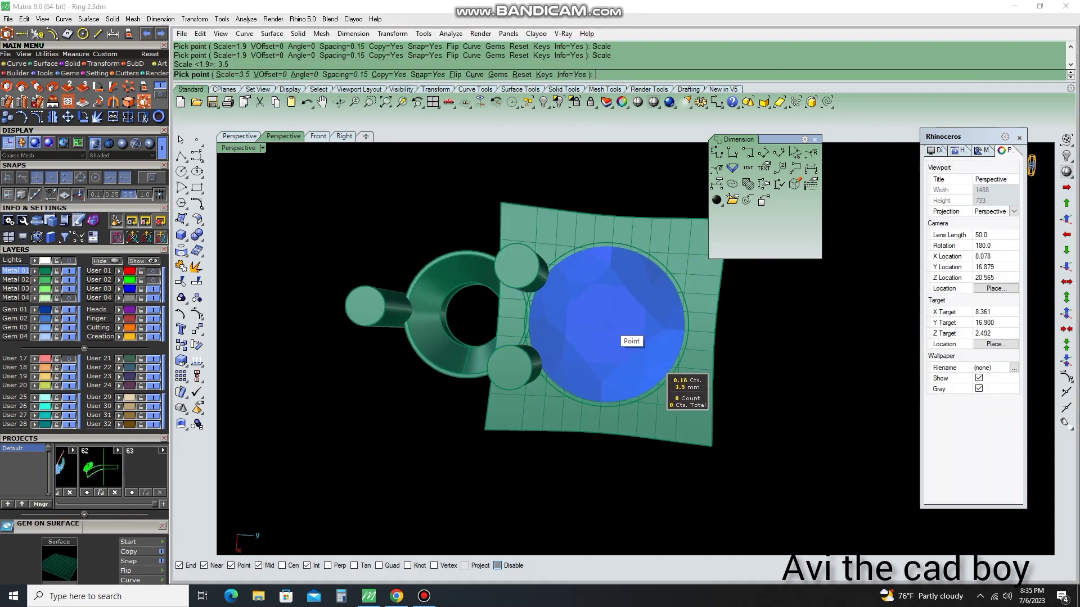
{"action": "left_click", "coordinate": [591, 337]}
{"action": "key", "text": "Return"}
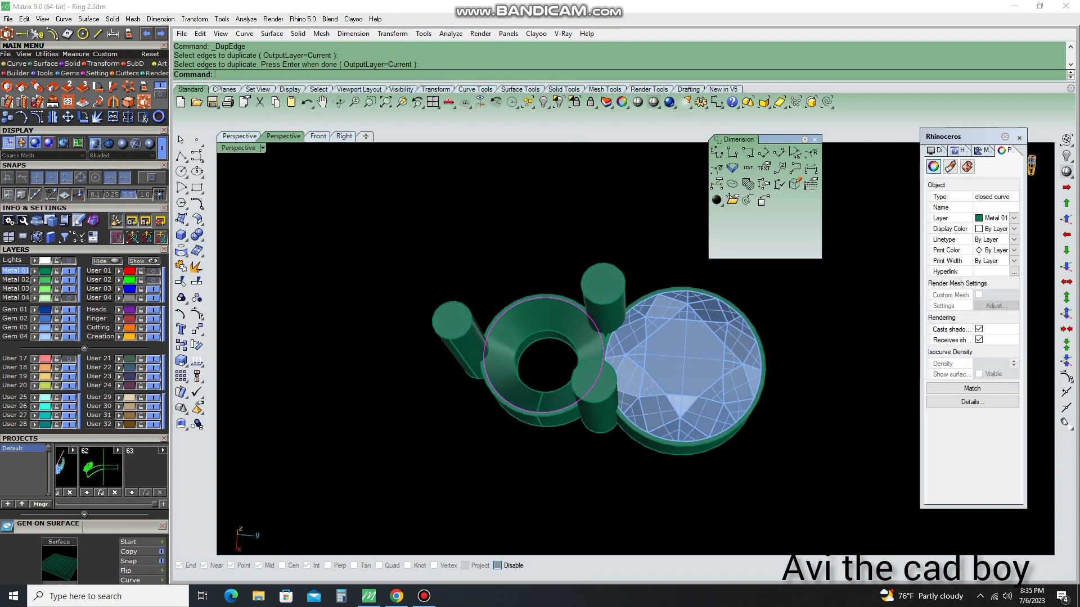
Place a second gem with gg, snapping off, then delete the helper patch surface
{"action": "type", "text": "gg"}
{"action": "key", "text": "Return"}
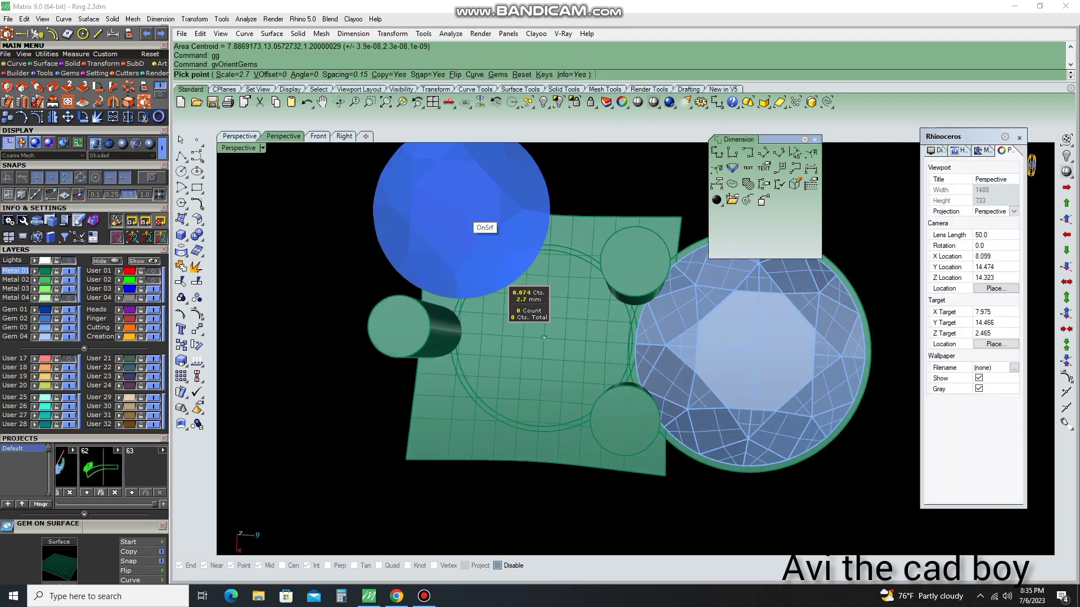
{"action": "left_click", "coordinate": [436, 75]}
{"action": "type", "text": "d"}
{"action": "key", "text": "Return"}
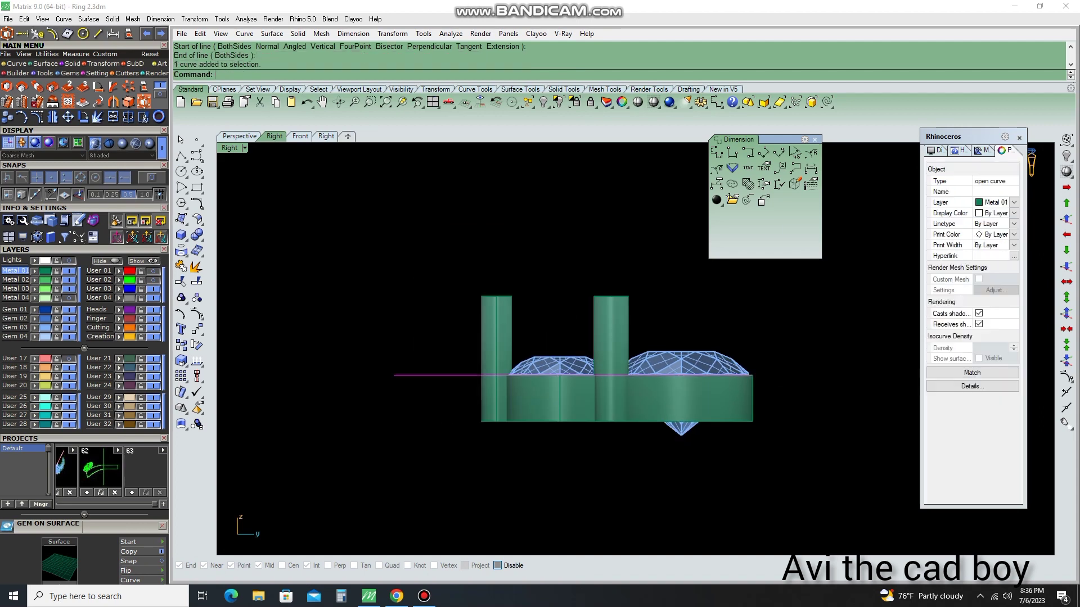
Trial-offset the curve above itself by 0.9 and then 1, undoing each attempt
{"action": "type", "text": ".9"}
{"action": "key", "text": "Return"}
{"action": "left_click", "coordinate": [526, 337]}
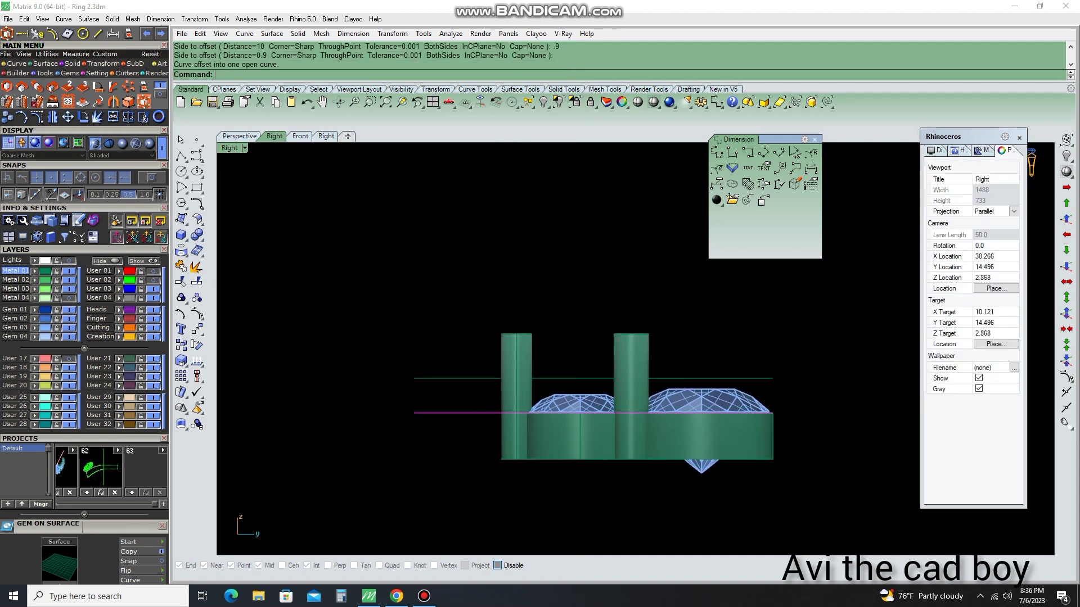
{"action": "key", "text": "ctrl+z"}
{"action": "type", "text": "off"}
{"action": "key", "text": "Return"}
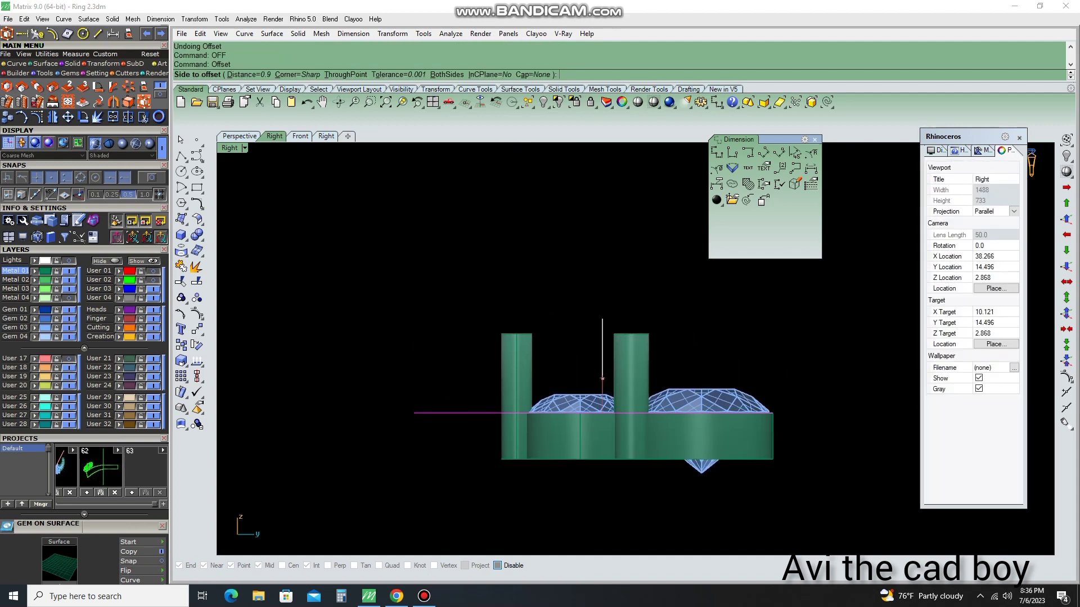
{"action": "type", "text": "1"}
{"action": "key", "text": "Return"}
{"action": "left_click", "coordinate": [603, 378]}
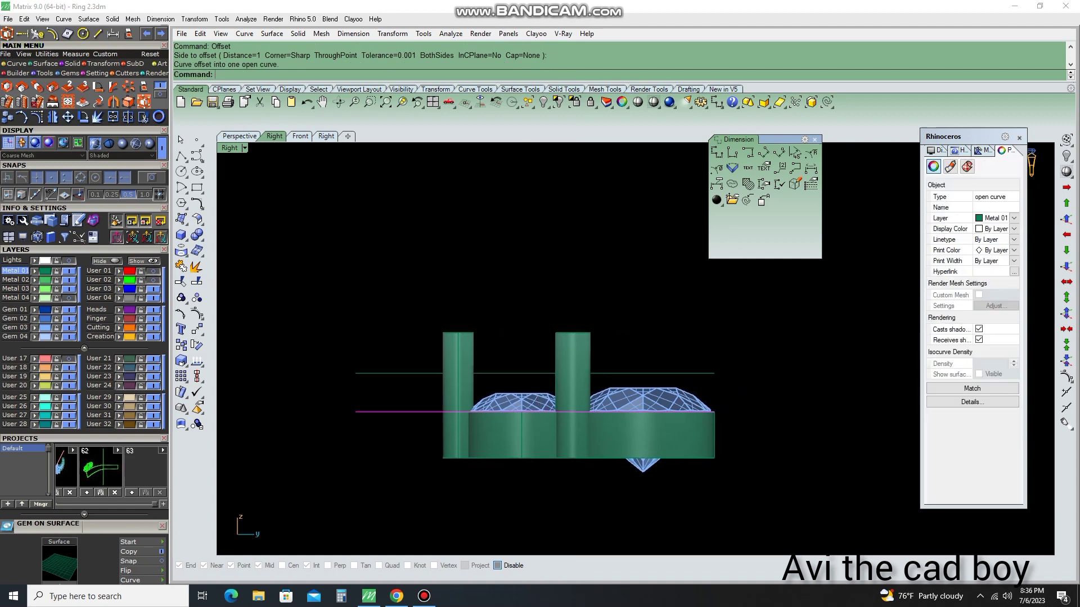
{"action": "key", "text": "ctrl+z"}
Restart the curve offset with a 1.2 distance, then cancel it
{"action": "type", "text": "off"}
{"action": "key", "text": "Return"}
{"action": "type", "text": "1.2"}
{"action": "key", "text": "Return"}
{"action": "type", "text": "1."}
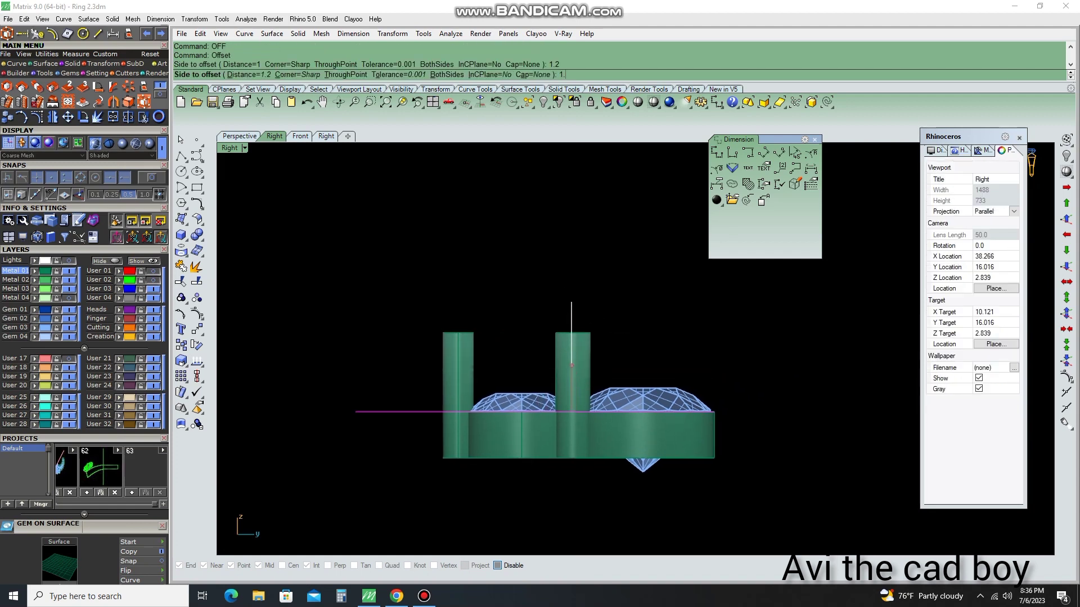
{"action": "key", "text": "Escape"}
Keep one pillar solid selected and delete the flat plane surface
{"action": "type", "text": "d"}
{"action": "key", "text": "Return"}
{"action": "scroll", "coordinate": [630, 349], "scroll_direction": "up", "scroll_amount": 2}
{"action": "left_click_drag", "start_coordinate": [631, 306], "coordinate": [517, 369]}
{"action": "key", "text": "Return"}
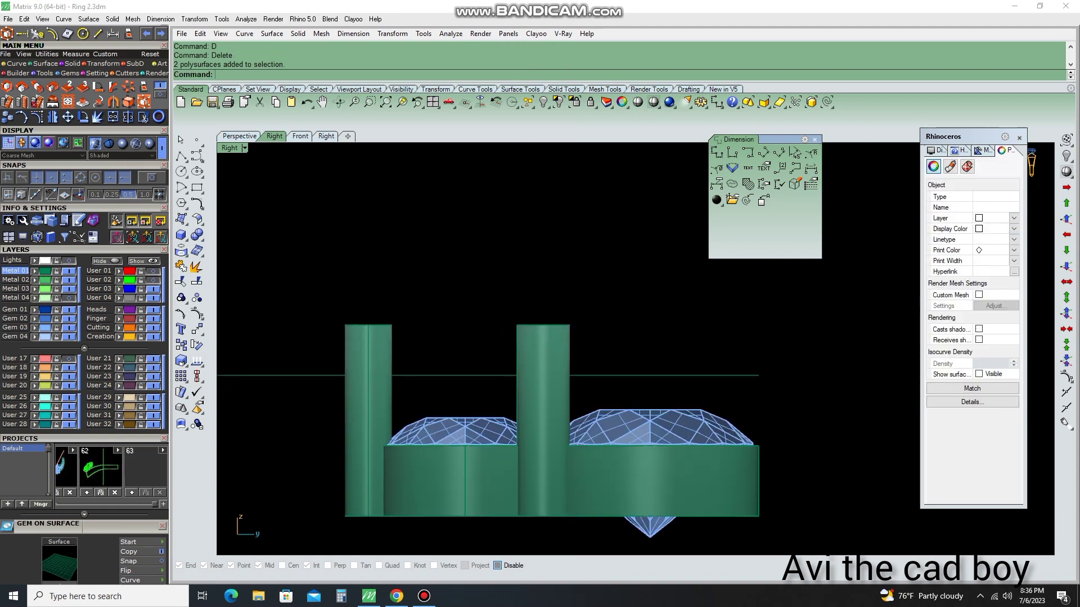
{"action": "key", "text": "Escape"}
{"action": "left_click", "coordinate": [597, 427]}
{"action": "right_click_drag", "start_coordinate": [619, 281], "coordinate": [646, 270]}
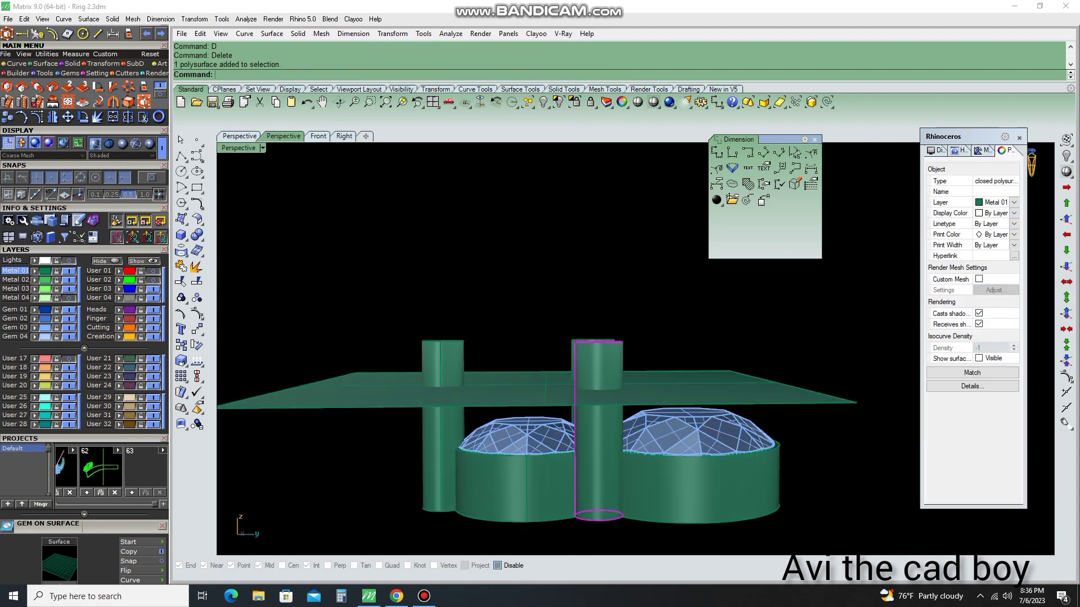
{"action": "type", "text": "d"}
{"action": "key", "text": "Return"}
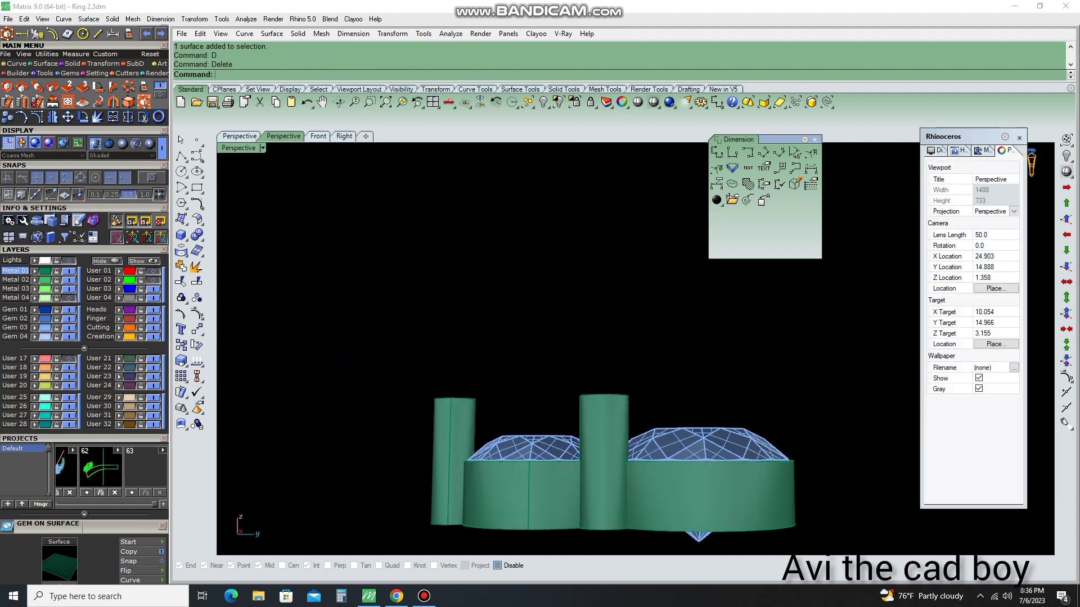
Fillet the top edges of the prongs with a 0.3 radius
{"action": "scroll", "coordinate": [554, 383], "scroll_direction": "up", "scroll_amount": 3}
{"action": "type", "text": "fl"}
{"action": "key", "text": "Return"}
{"action": "type", "text": ".3"}
{"action": "key", "text": "Return"}
{"action": "left_click_drag", "start_coordinate": [546, 352], "coordinate": [787, 472]}
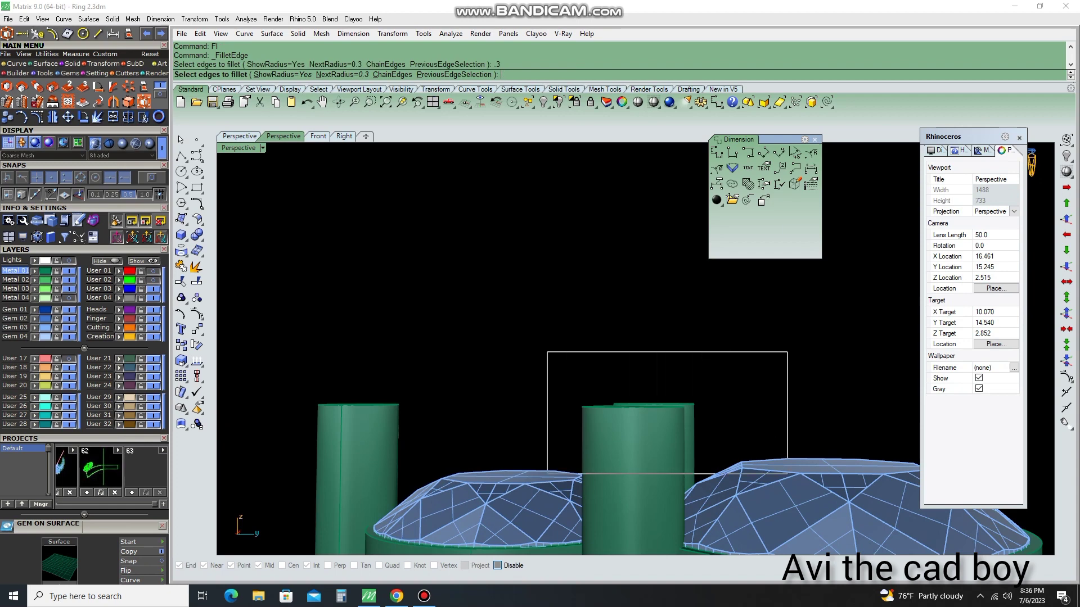
{"action": "key", "text": "Return"}
{"action": "key", "text": "Return"}
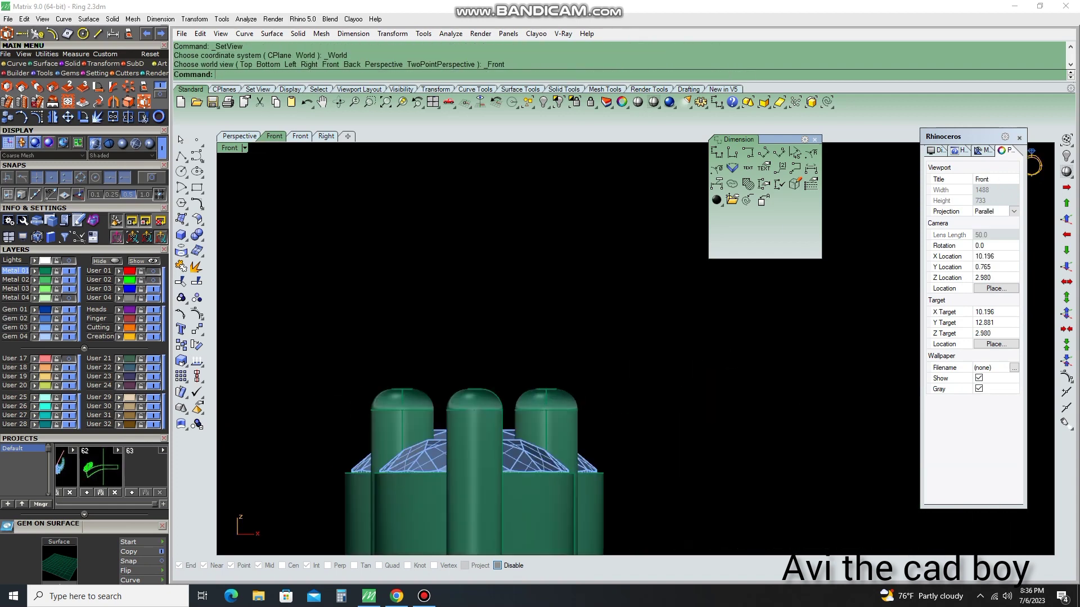
Group the prong together with the gem using G
{"action": "key", "text": "F3"}
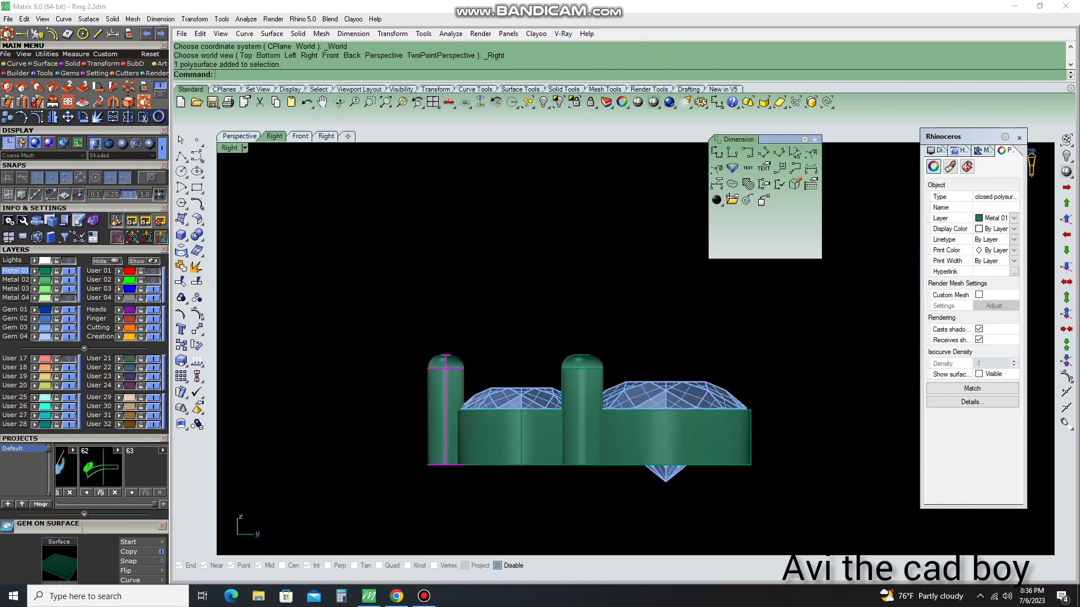
{"action": "key", "text": "F1"}
{"action": "key", "text": "F4"}
{"action": "type", "text": "g"}
{"action": "key", "text": "Return"}
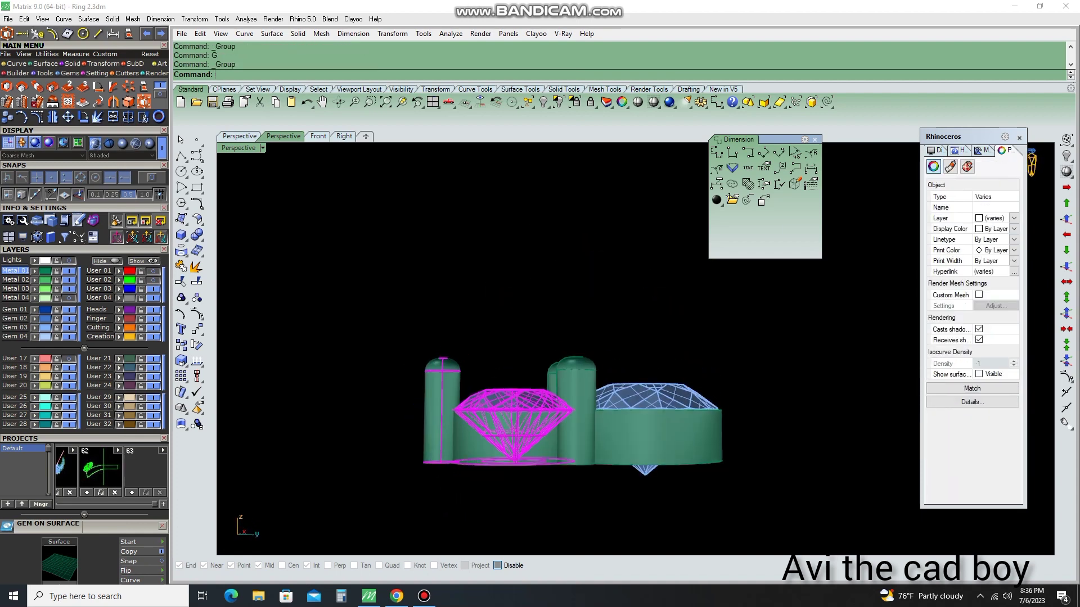
{"action": "key", "text": "Escape"}
In side view, Scale1D the middle prong upward from its base to lengthen it
{"action": "key", "text": "F3"}
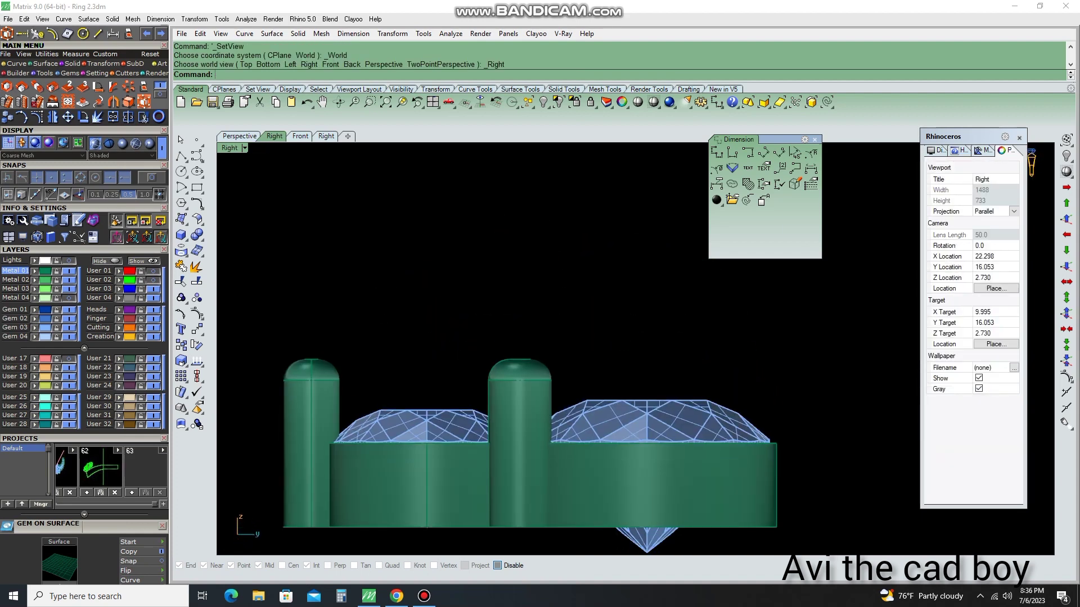
{"action": "scroll", "coordinate": [540, 405], "scroll_direction": "down", "scroll_amount": 2}
{"action": "left_click", "coordinate": [540, 405]}
{"action": "type", "text": "1D"}
{"action": "key", "text": "Return"}
{"action": "left_click", "coordinate": [540, 476]}
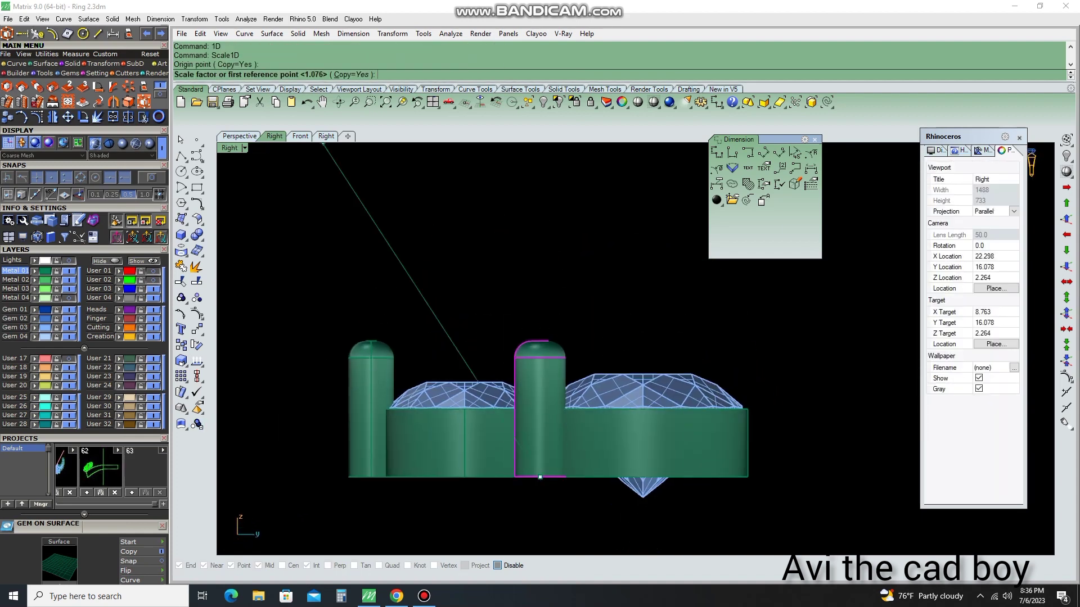
{"action": "left_click", "coordinate": [539, 341]}
In top view, select the lower gem with its prongs for mirroring
{"action": "key", "text": "F1"}
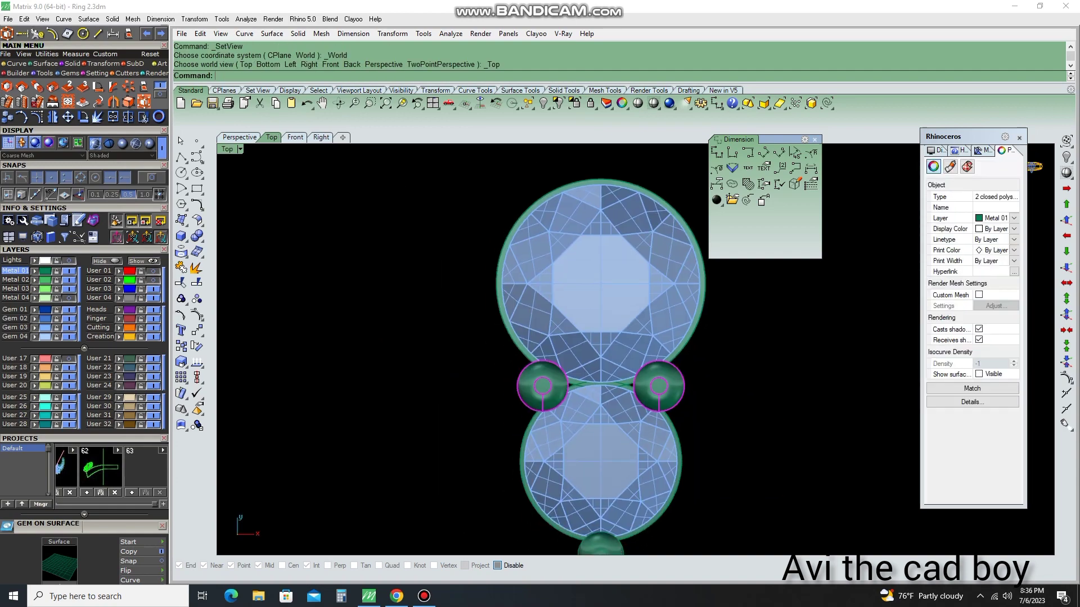
{"action": "left_click_drag", "start_coordinate": [675, 551], "coordinate": [526, 388]}
{"action": "type", "text": "MI"}
{"action": "key", "text": "Return"}
Mirror the gem setting from its centre, then undo and redo the result
{"action": "scroll", "coordinate": [540, 304], "scroll_direction": "up", "scroll_amount": 5}
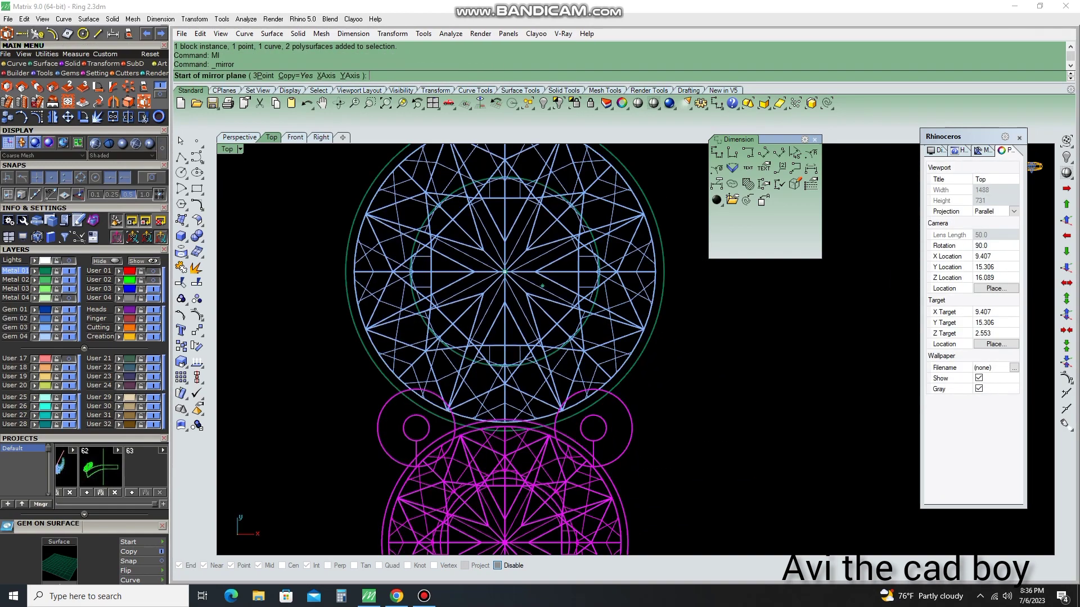
{"action": "left_click", "coordinate": [479, 254]}
{"action": "scroll", "coordinate": [553, 257], "scroll_direction": "down", "scroll_amount": 4}
{"action": "left_click", "coordinate": [766, 421]}
{"action": "key", "text": "F4"}
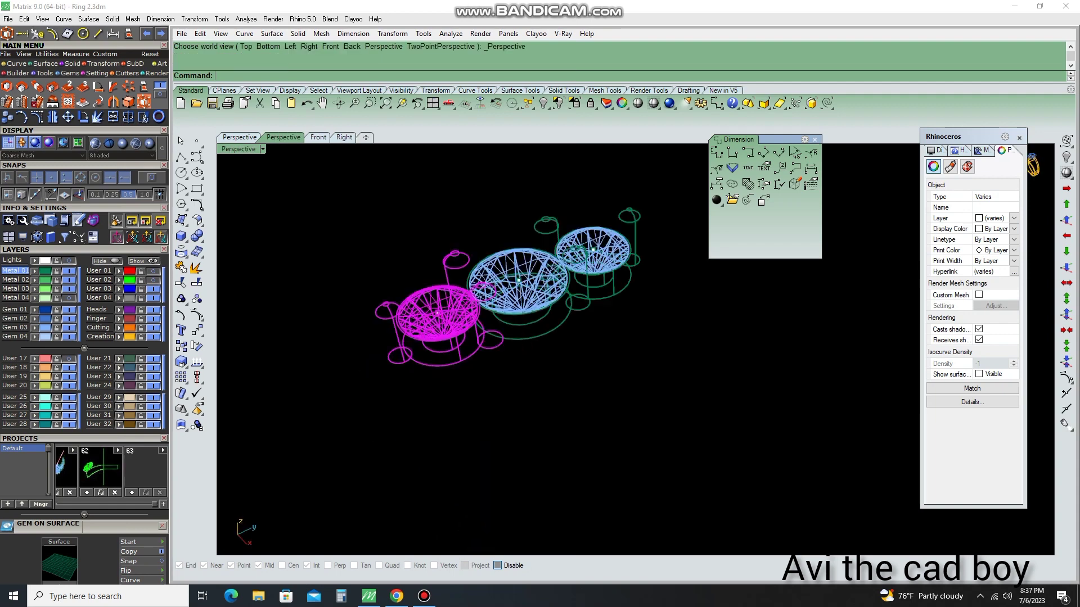
{"action": "key", "text": "ctrl+z"}
{"action": "key", "text": "ctrl+z"}
{"action": "key", "text": "ctrl+z"}
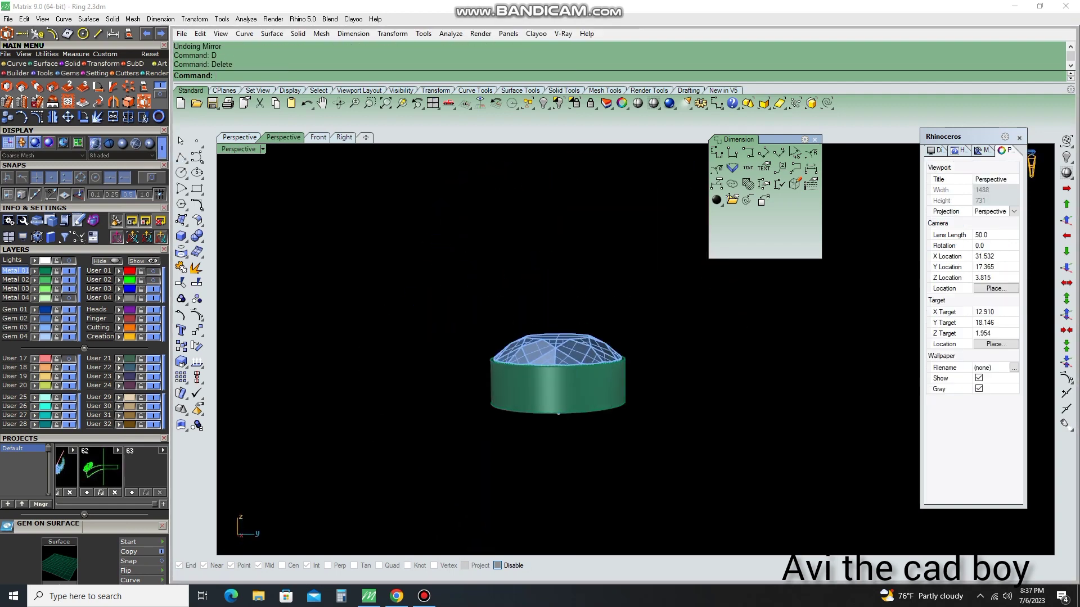
{"action": "key", "text": "ctrl+y"}
{"action": "key", "text": "ctrl+z"}
{"action": "key", "text": "ctrl+y"}
{"action": "key", "text": "ctrl+z"}
Mirror the gem setting again, placing the copy below
{"action": "key", "text": "F5"}
{"action": "left_click", "coordinate": [53, 117]}
{"action": "scroll", "coordinate": [455, 344], "scroll_direction": "up", "scroll_amount": 3}
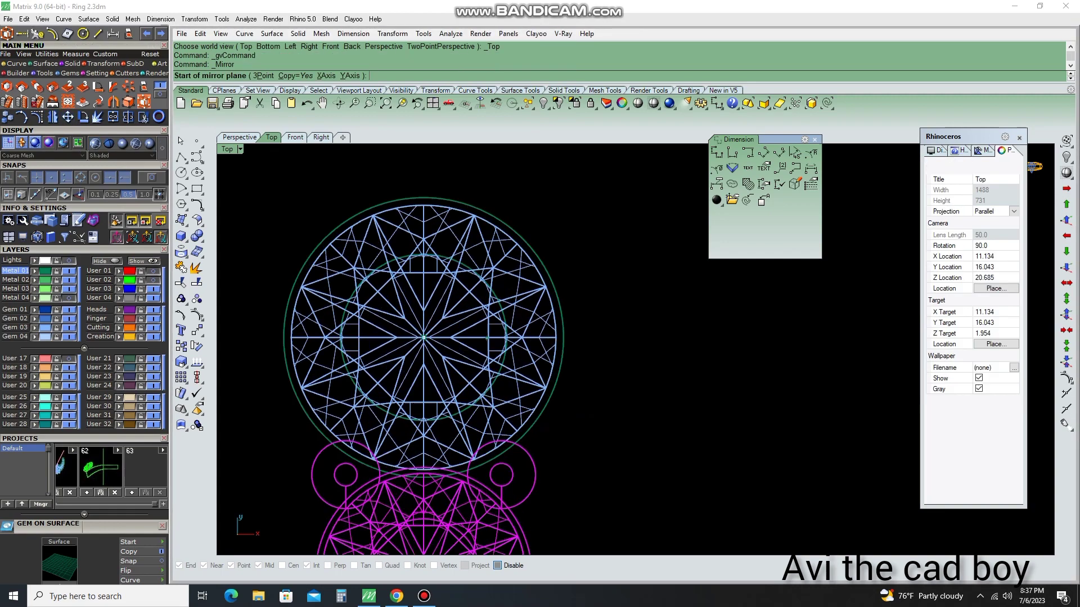
{"action": "left_click", "coordinate": [455, 344]}
{"action": "left_click", "coordinate": [583, 344]}
{"action": "key", "text": "F8"}
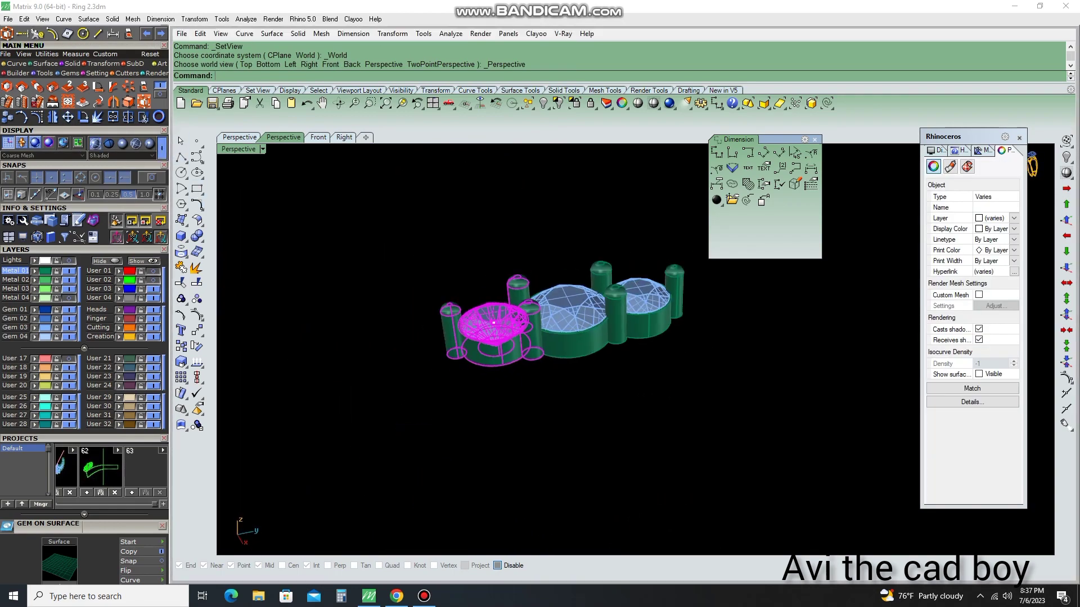
Delete the stray points around the ring and group the three gem settings
{"action": "key", "text": "ctrl+a"}
{"action": "left_click_drag", "start_coordinate": [832, 381], "coordinate": [602, 446]}
{"action": "type", "text": "d"}
{"action": "key", "text": "Return"}
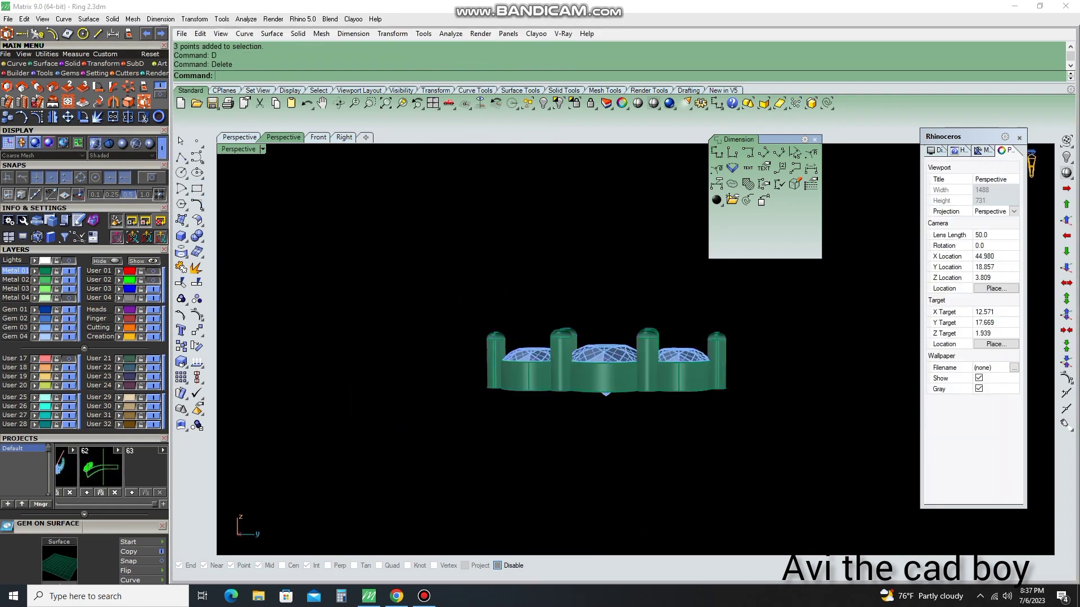
{"action": "key", "text": "ctrl+a"}
{"action": "type", "text": "g"}
{"action": "key", "text": "Return"}
{"action": "type", "text": "g"}
{"action": "key", "text": "Return"}
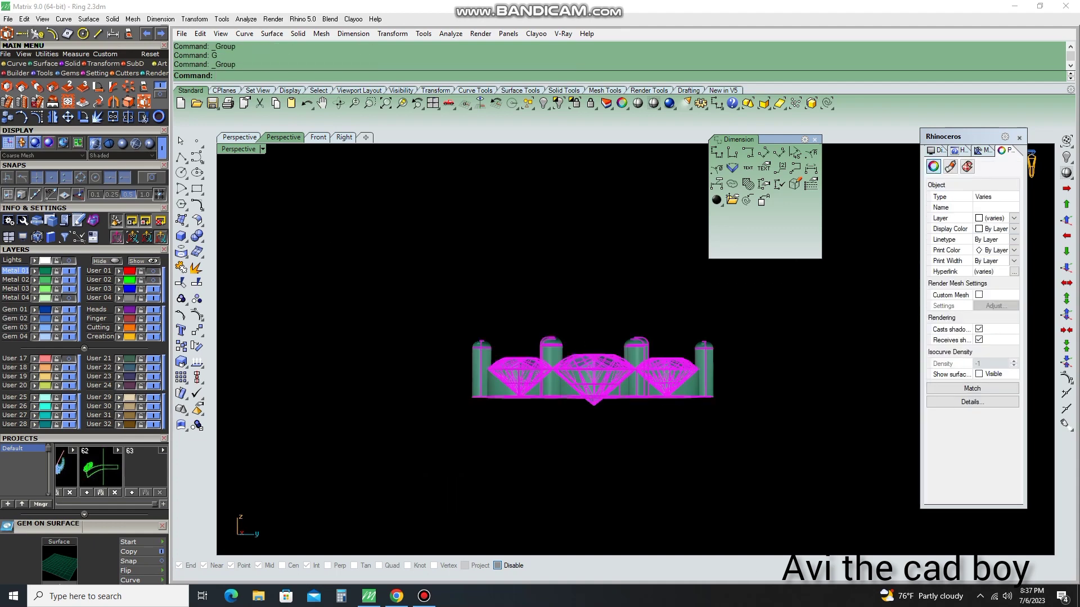
Ungroup the gem settings and undo an accidental move of the gems
{"action": "key", "text": "Down"}
{"action": "key", "text": "Down"}
{"action": "key", "text": "Escape"}
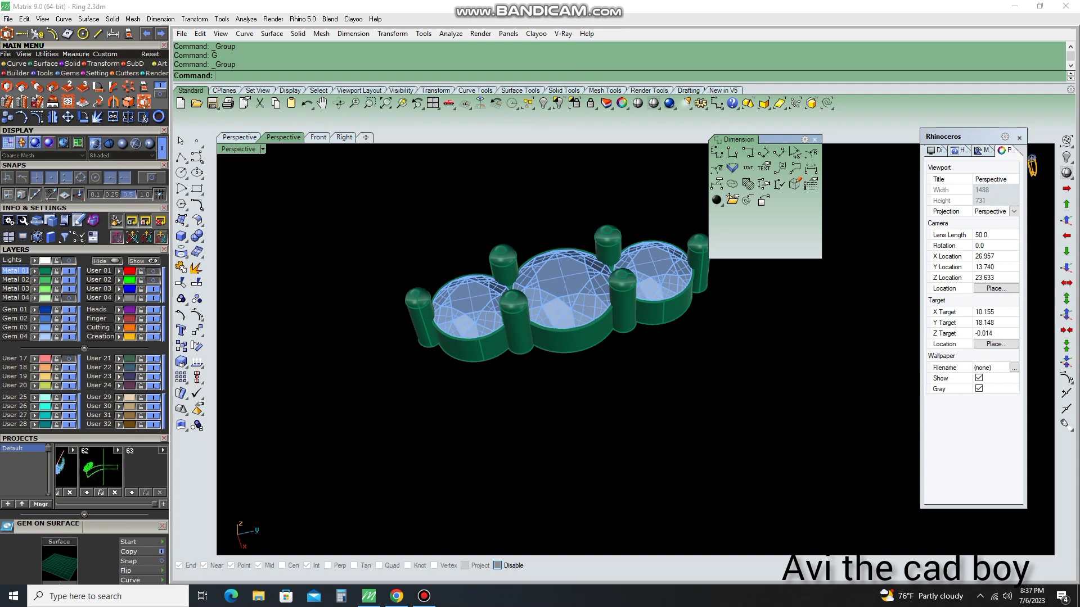
{"action": "key", "text": "Up"}
{"action": "type", "text": "u"}
{"action": "key", "text": "Return"}
{"action": "key", "text": "ctrl+a"}
{"action": "key", "text": "Return"}
{"action": "scroll", "coordinate": [474, 247], "scroll_direction": "up", "scroll_amount": 2}
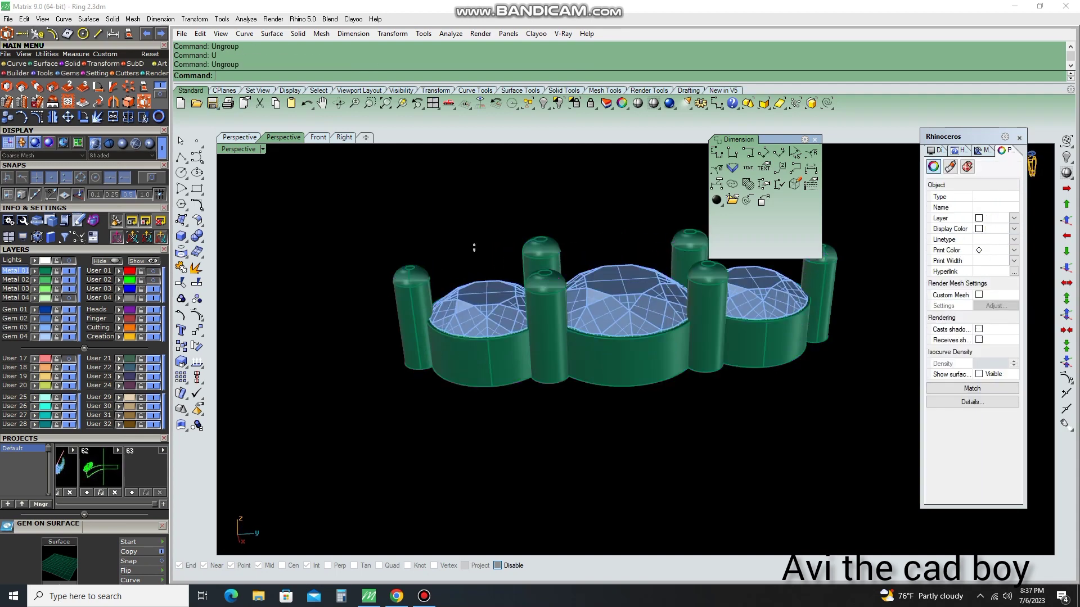
{"action": "key", "text": "ctrl+a"}
{"action": "scroll", "coordinate": [474, 247], "scroll_direction": "down", "scroll_amount": 2}
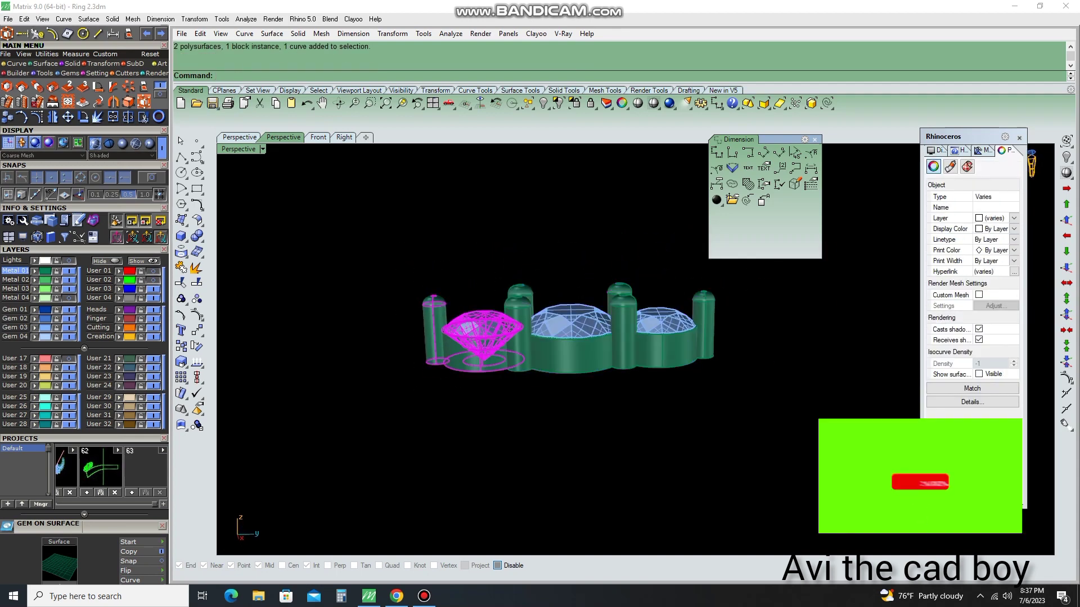
{"action": "key", "text": "ctrl+z"}
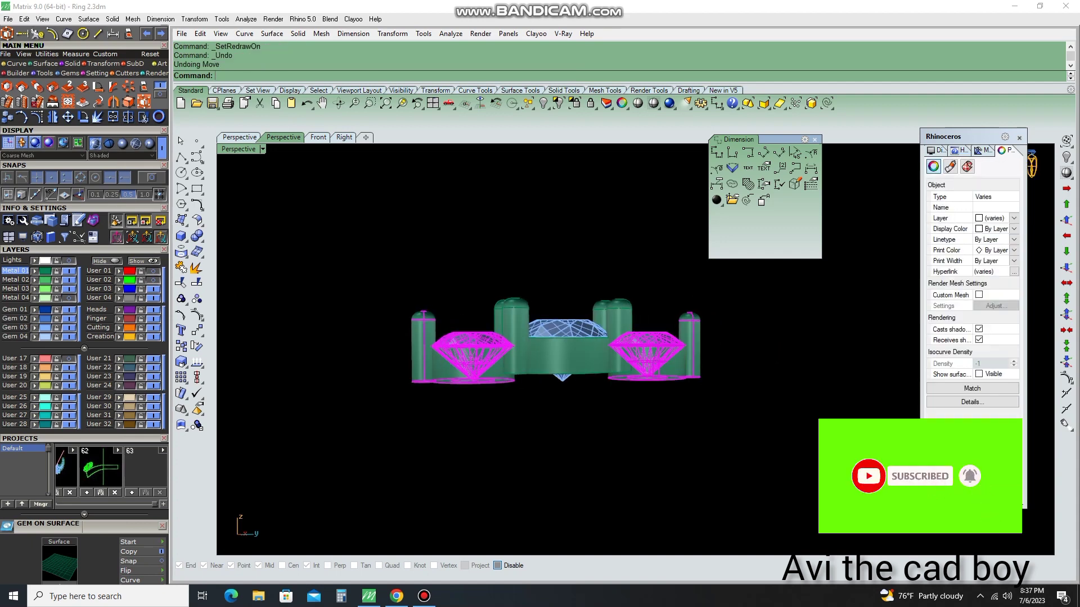
Cancel the rotation and delete the selected gem setting
{"action": "key", "text": "ctrl+Tab"}
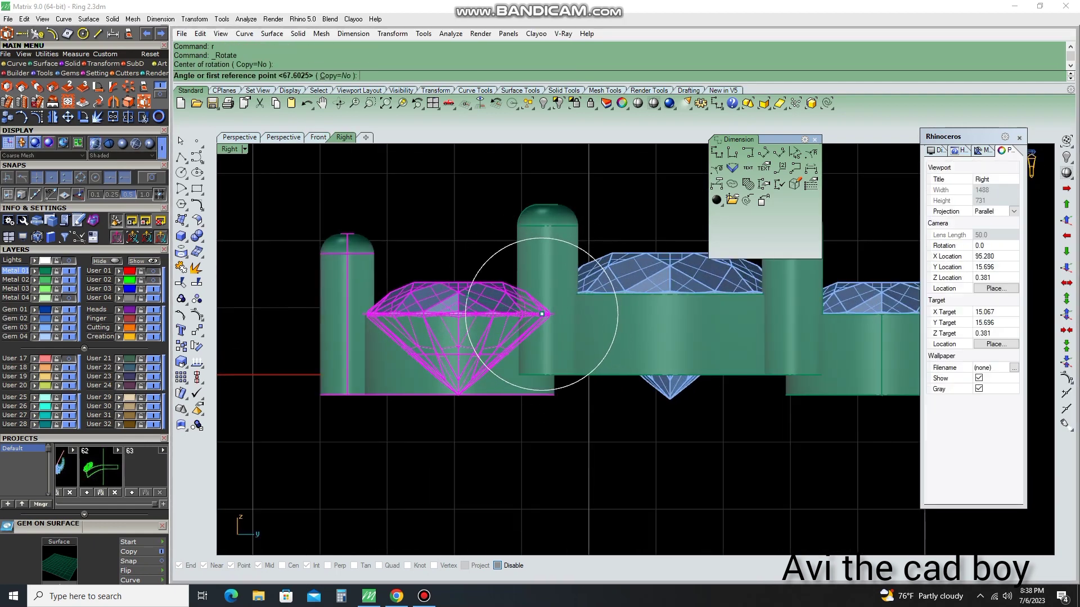
{"action": "key", "text": "Escape"}
{"action": "type", "text": "D"}
{"action": "key", "text": "Return"}
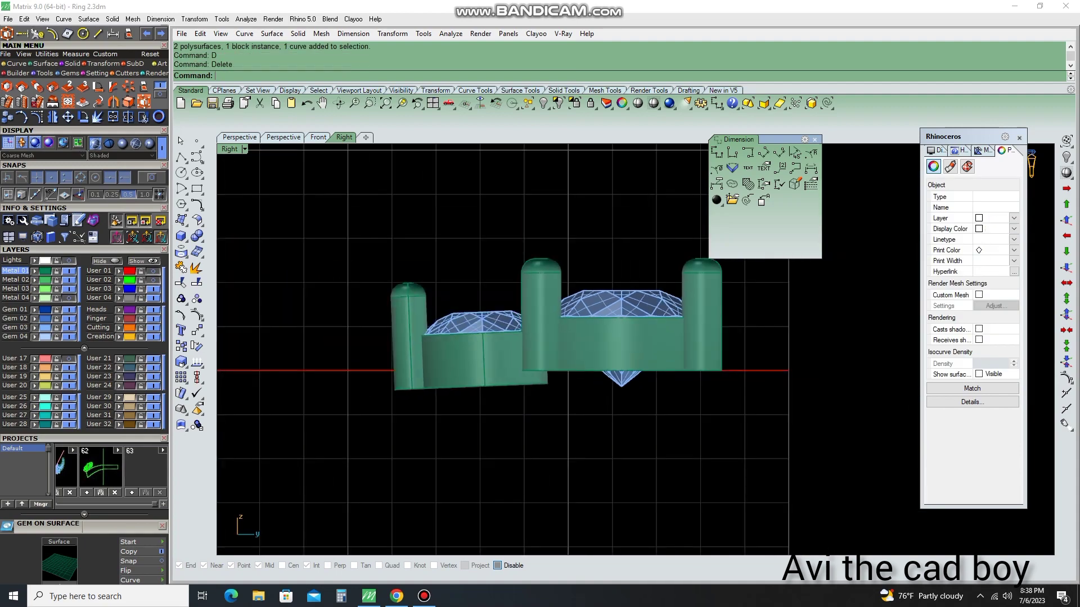
Mirror the remaining gem setting across its centre to form three gems in a row
{"action": "type", "text": "MI"}
{"action": "key", "text": "Return"}
{"action": "scroll", "coordinate": [422, 337], "scroll_direction": "up", "scroll_amount": 5}
{"action": "left_click", "coordinate": [433, 349]}
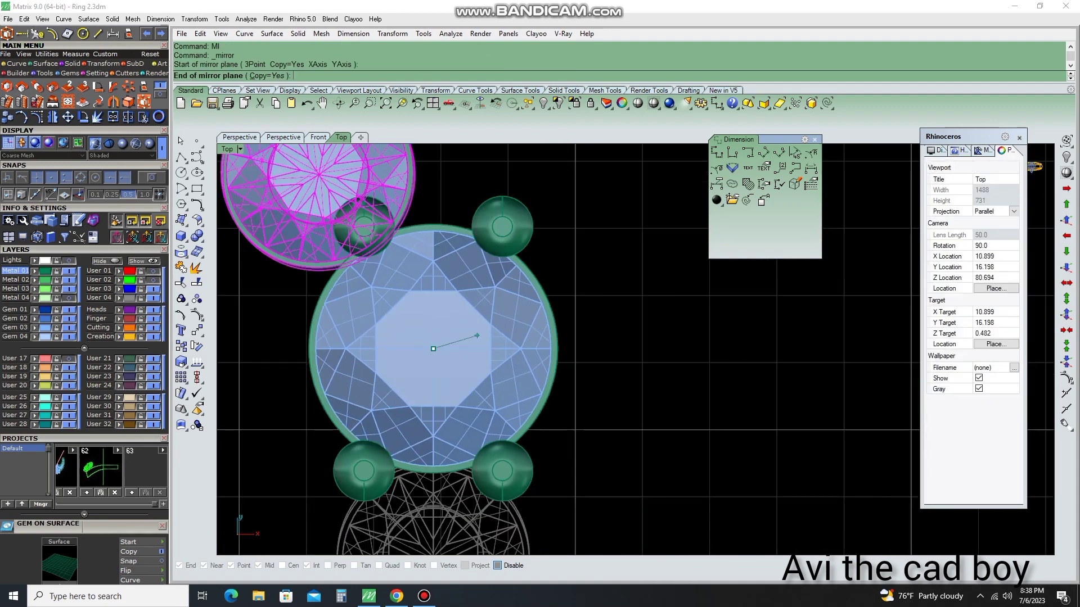
{"action": "left_click", "coordinate": [433, 281]}
{"action": "scroll", "coordinate": [433, 338], "scroll_direction": "down", "scroll_amount": 5}
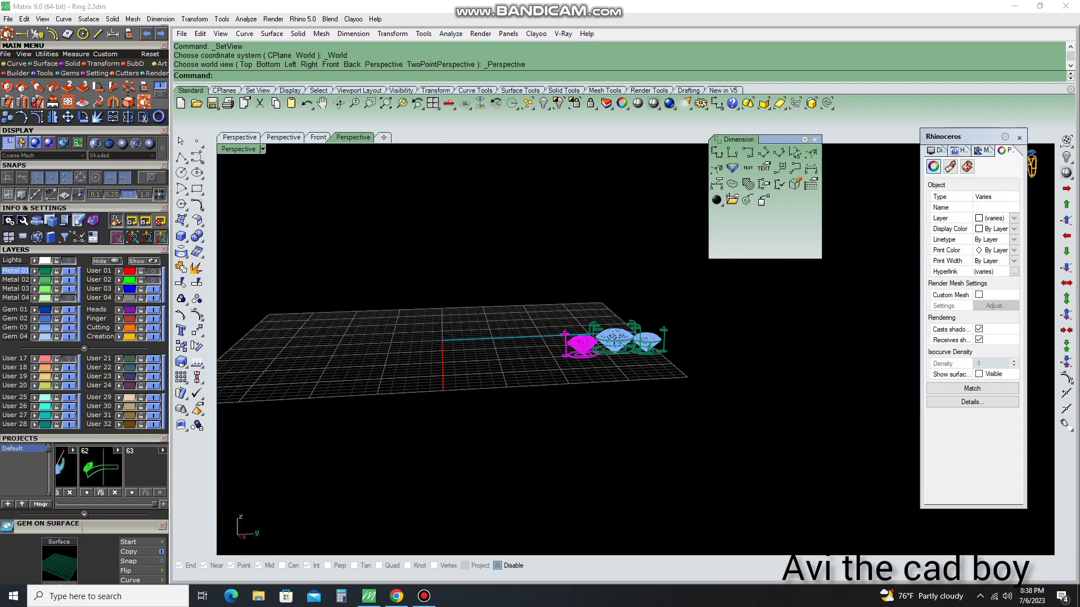
Undo the stray rotation and move, returning to top view
{"action": "key", "text": "ctrl+F3"}
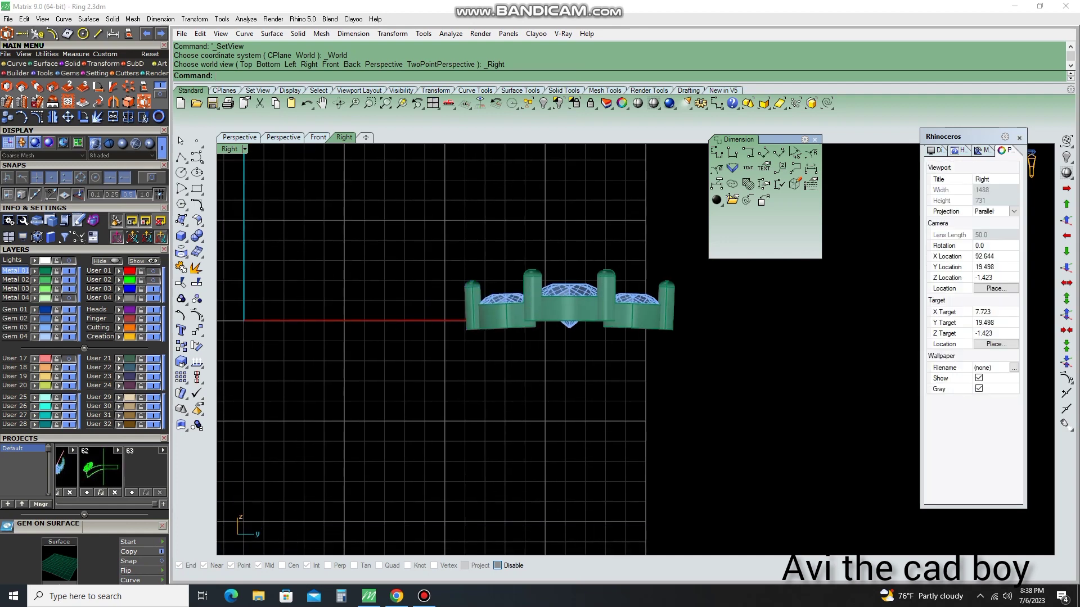
{"action": "key", "text": "ctrl+z"}
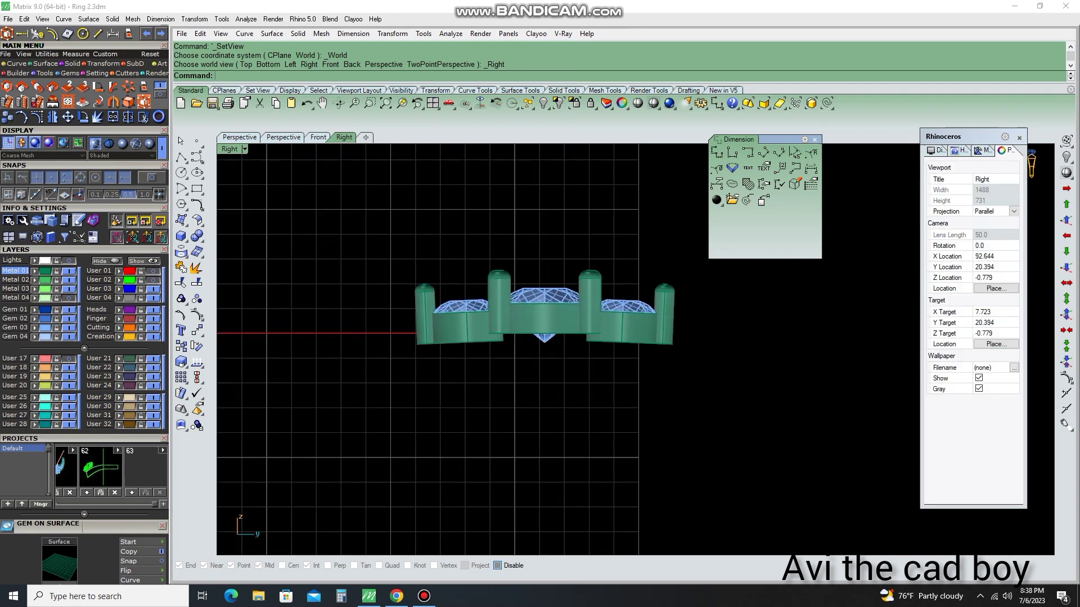
{"action": "key", "text": "ctrl+z"}
{"action": "key", "text": "ctrl+F1"}
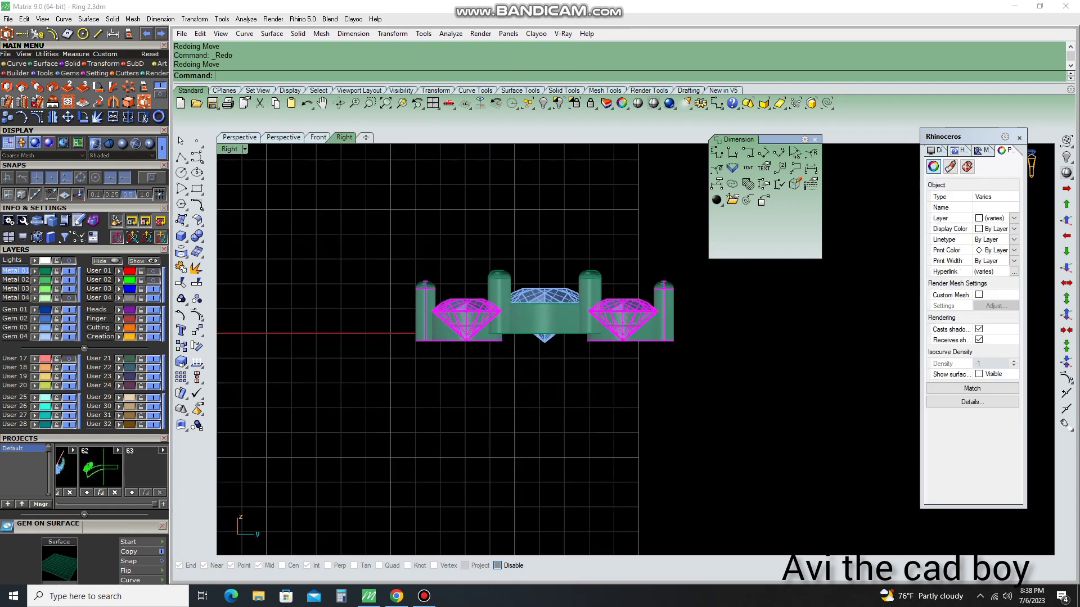
Group all gems and prongs together and show any hidden objects
{"action": "key", "text": "ctrl+a"}
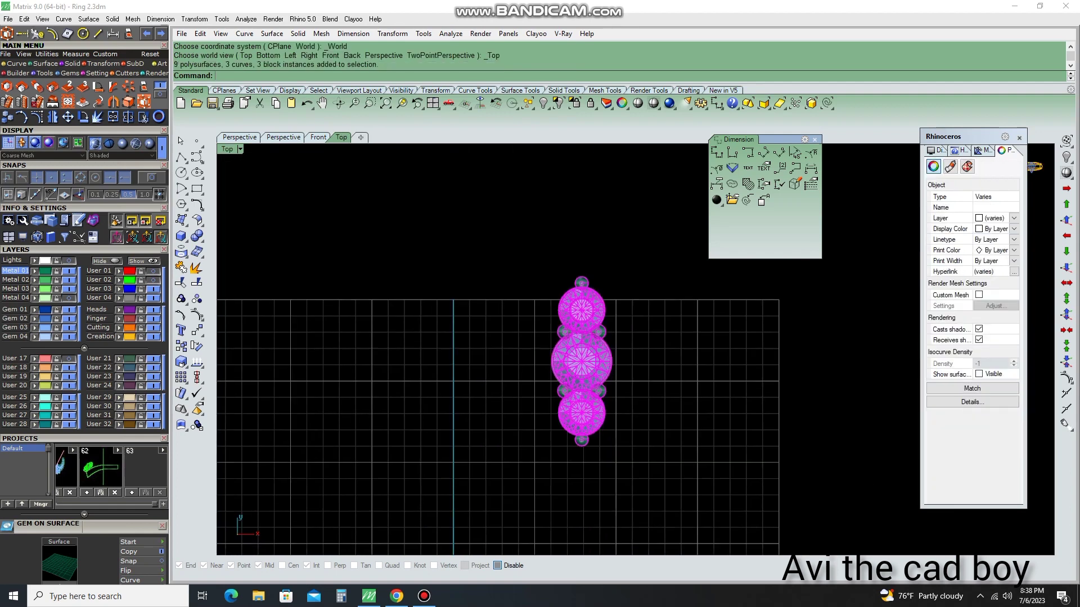
{"action": "key", "text": "ctrl+g"}
{"action": "key", "text": "ctrl+alt+h"}
{"action": "scroll", "coordinate": [487, 209], "scroll_direction": "up", "scroll_amount": 2}
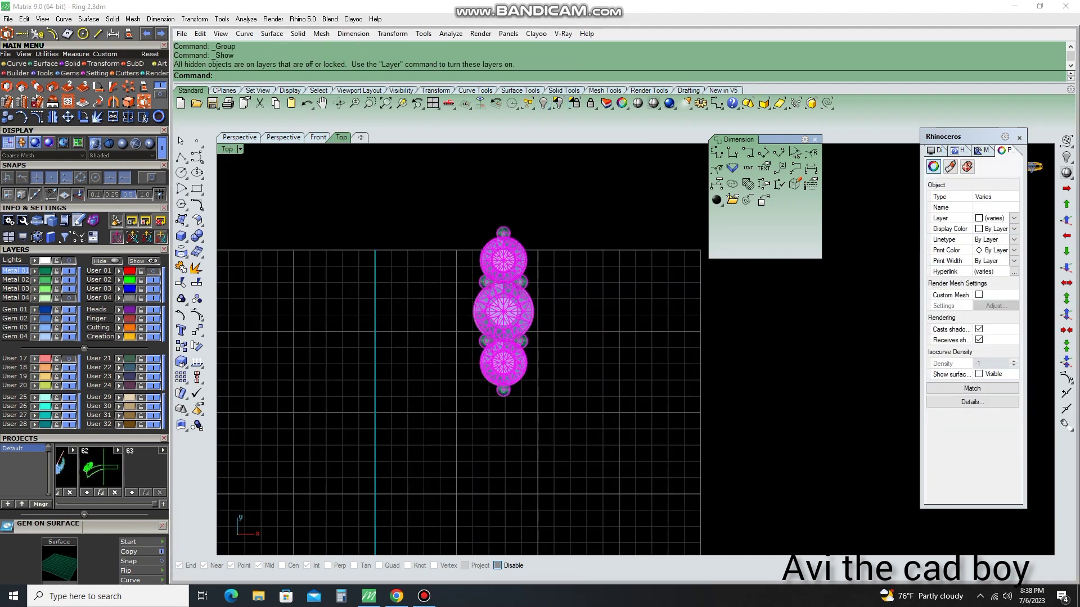
{"action": "scroll", "coordinate": [487, 208], "scroll_direction": "up", "scroll_amount": 2}
{"action": "type", "text": "m"}
{"action": "key", "text": "Return"}
{"action": "scroll", "coordinate": [487, 209], "scroll_direction": "up", "scroll_amount": 3}
Rotate the gem row about the origin onto the shank's diagonal
{"action": "scroll", "coordinate": [487, 209], "scroll_direction": "down", "scroll_amount": 5}
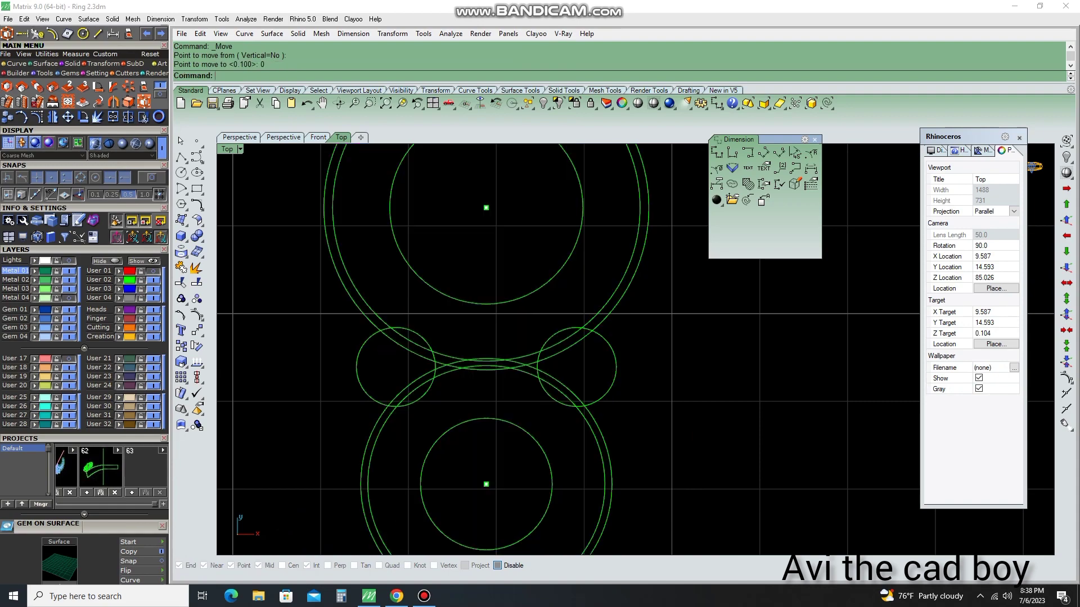
{"action": "type", "text": "r"}
{"action": "key", "text": "Return"}
{"action": "scroll", "coordinate": [487, 209], "scroll_direction": "up", "scroll_amount": 3}
{"action": "type", "text": "0"}
{"action": "key", "text": "Return"}
{"action": "left_click", "coordinate": [458, 337]}
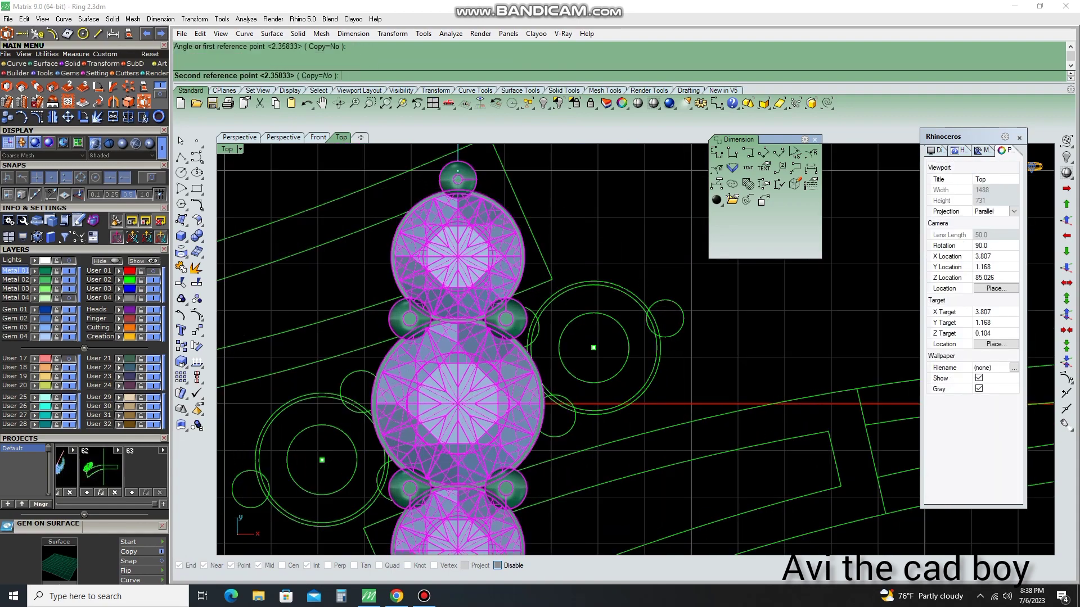
{"action": "left_click", "coordinate": [609, 355]}
{"action": "scroll", "coordinate": [609, 355], "scroll_direction": "down", "scroll_amount": 3}
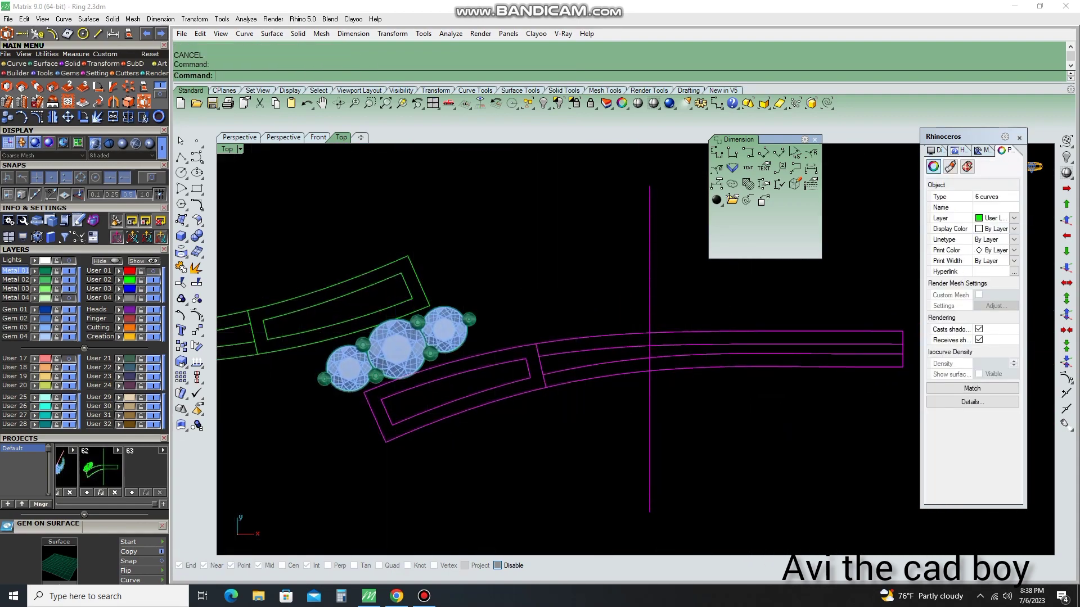
Attempt a split, cancel it, then delete and restore the shank curves
{"action": "scroll", "coordinate": [471, 406], "scroll_direction": "up", "scroll_amount": 3}
{"action": "type", "text": "s"}
{"action": "key", "text": "Return"}
{"action": "key", "text": "Escape"}
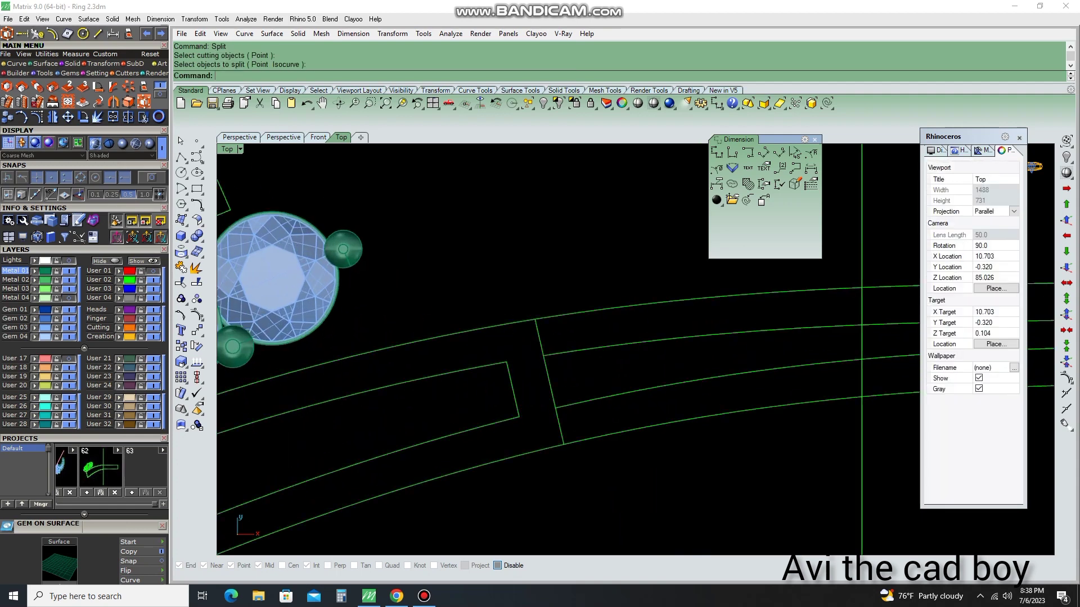
{"action": "type", "text": "d"}
{"action": "key", "text": "Return"}
{"action": "key", "text": "ctrl+z"}
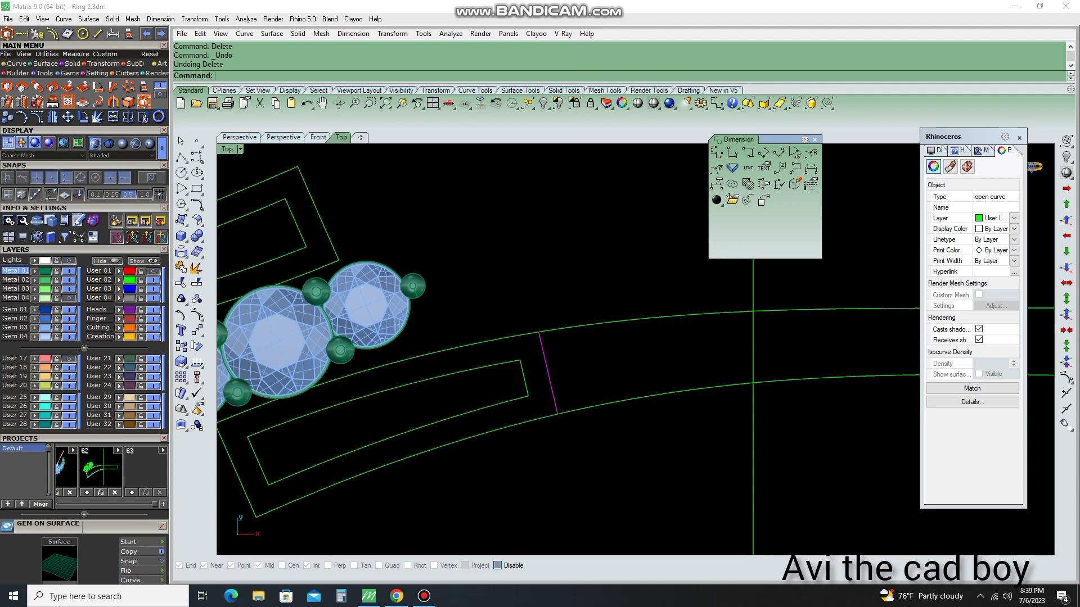
Split the shank curve at the cross line and copy-paste the piece
{"action": "type", "text": "split"}
{"action": "key", "text": "Return"}
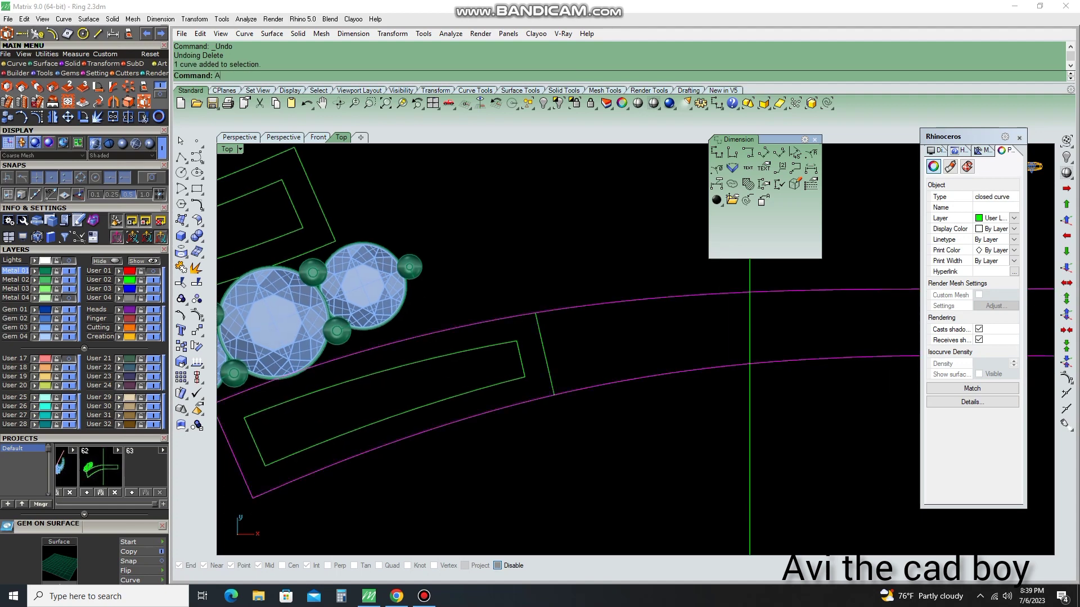
{"action": "key", "text": "Return"}
{"action": "key", "text": "ctrl+c"}
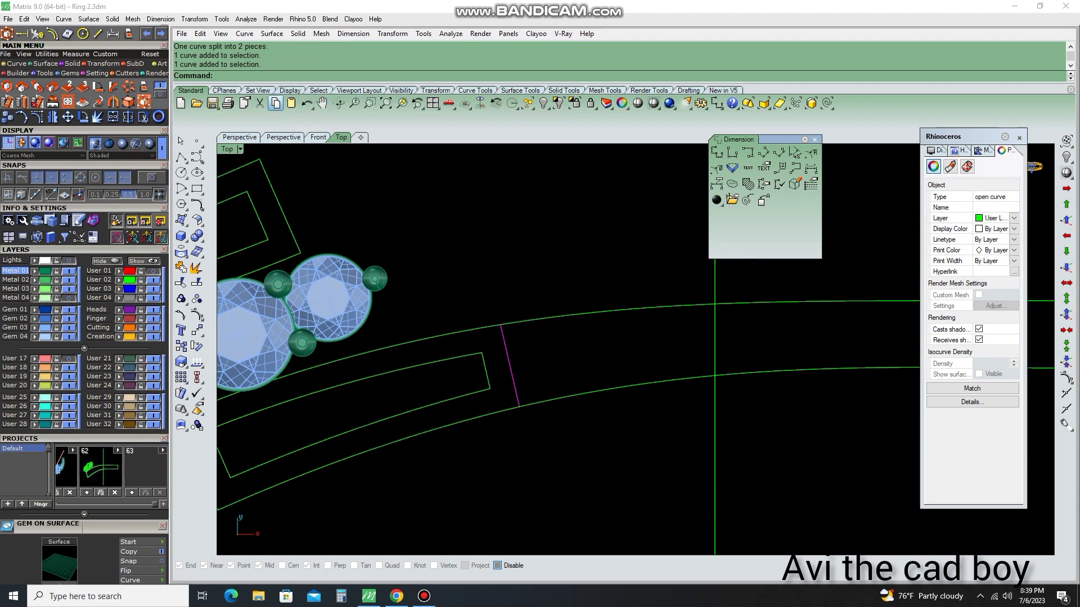
{"action": "key", "text": "ctrl+v"}
Lock the other curves and join the pieces into closed outlines
{"action": "type", "text": "lo"}
{"action": "key", "text": "Return"}
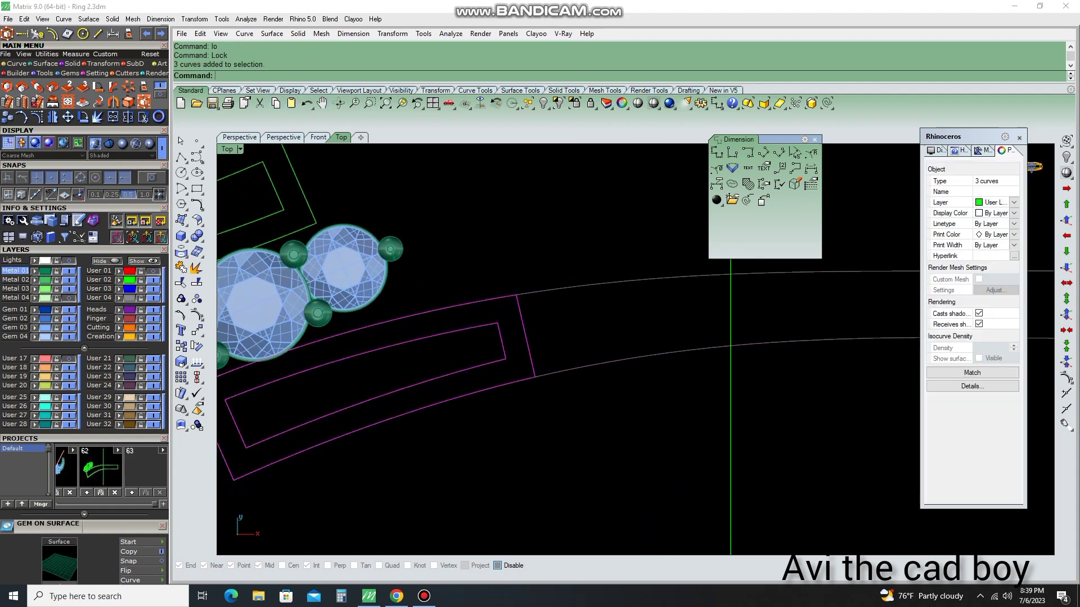
{"action": "type", "text": "j"}
{"action": "key", "text": "Return"}
Extrude the joined outlines to one side only, then undo that first extrusion
{"action": "type", "text": "ext"}
{"action": "key", "text": "Return"}
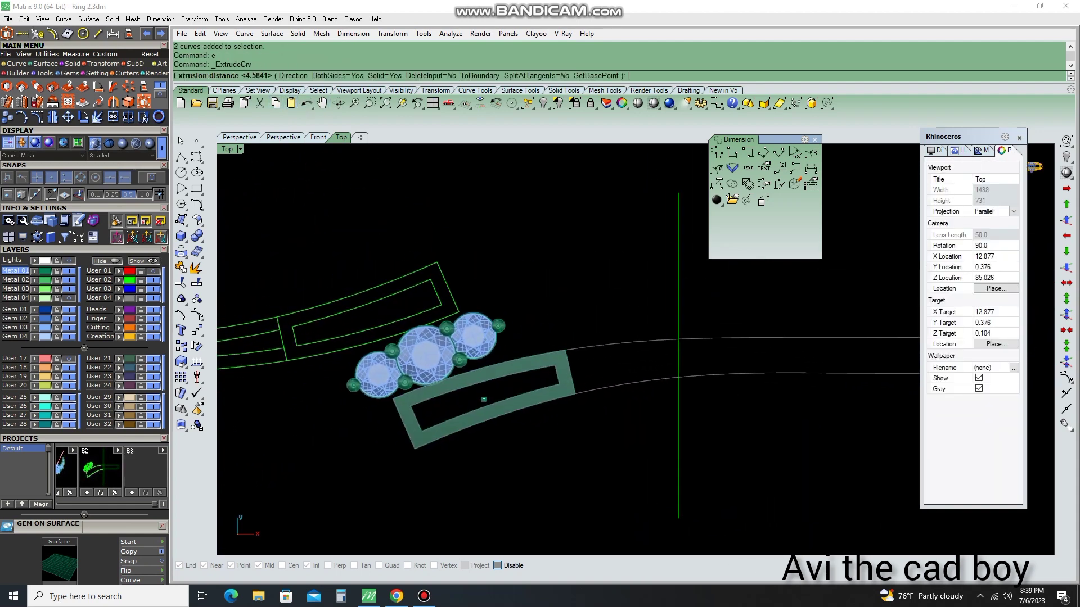
{"action": "key", "text": "F8"}
{"action": "type", "text": "b"}
{"action": "key", "text": "Return"}
{"action": "key", "text": "Return"}
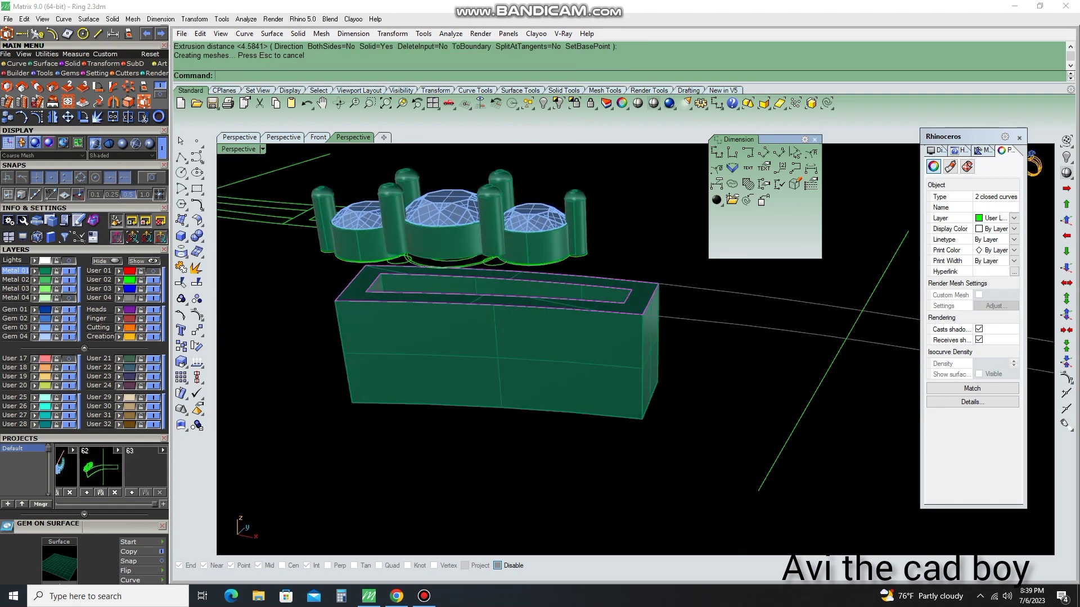
{"action": "key", "text": "ctrl+z"}
Re-extrude the gem outlines into a solid frame with depth 1
{"action": "type", "text": "e"}
{"action": "key", "text": "Return"}
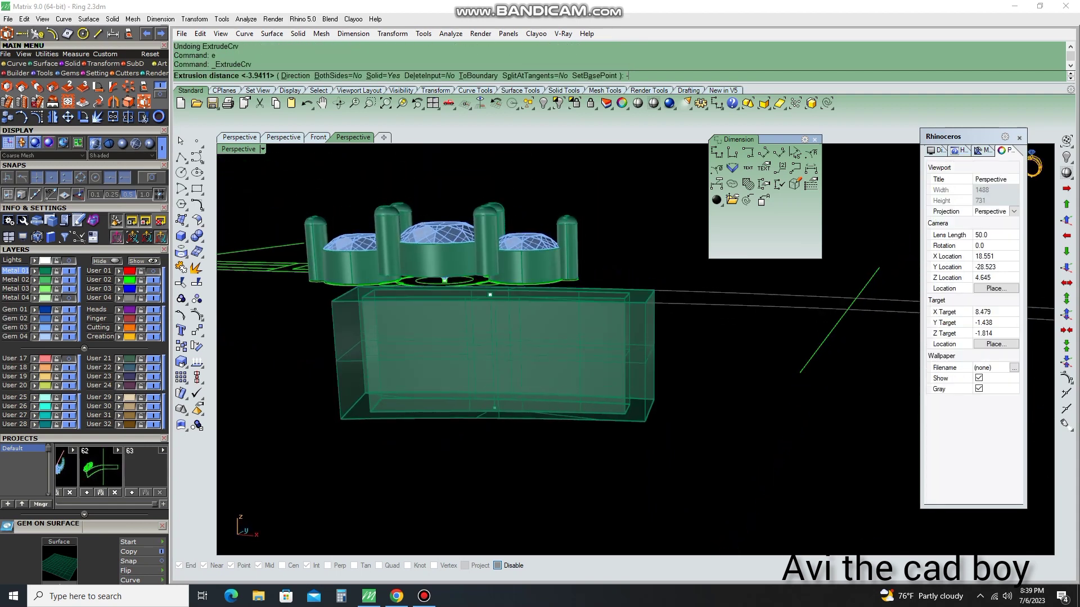
{"action": "key", "text": "Left"}
{"action": "key", "text": "Up"}
{"action": "key", "text": "Right"}
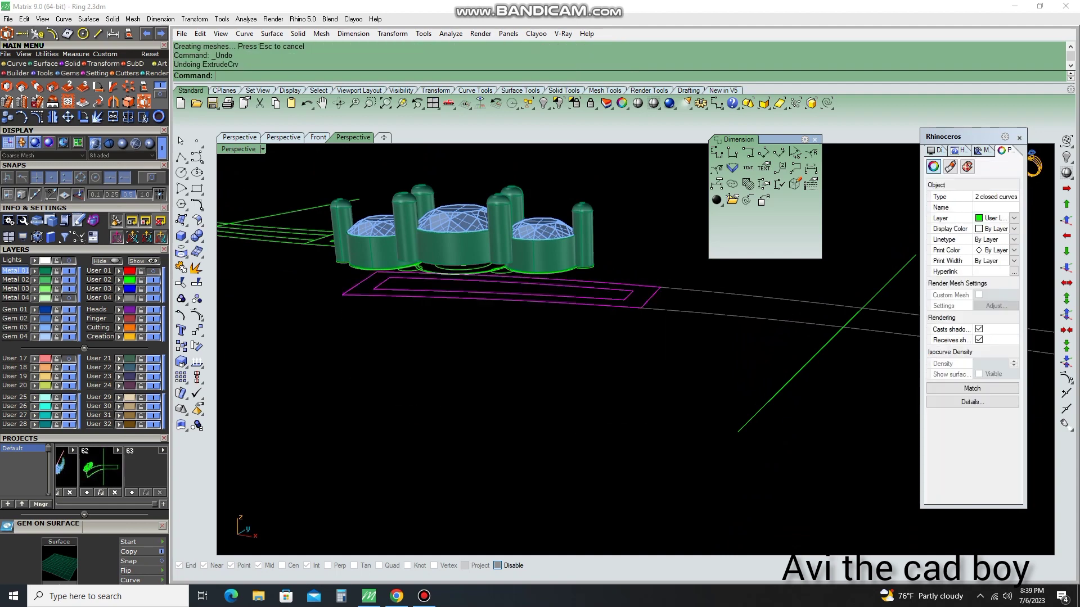
{"action": "key", "text": "Up"}
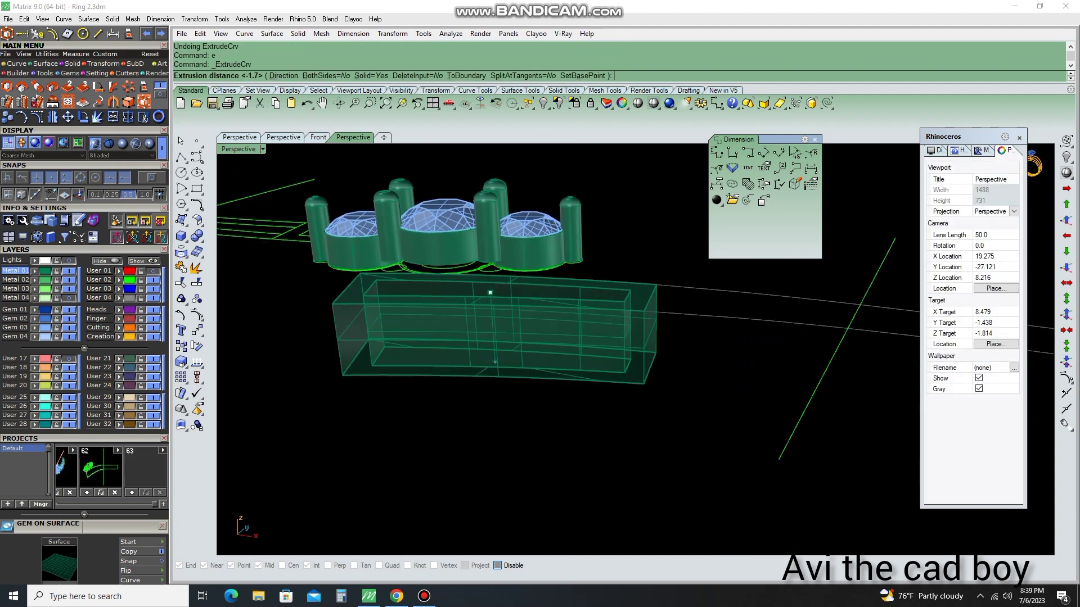
{"action": "key", "text": "Right"}
{"action": "key", "text": "Down"}
{"action": "key", "text": "Right"}
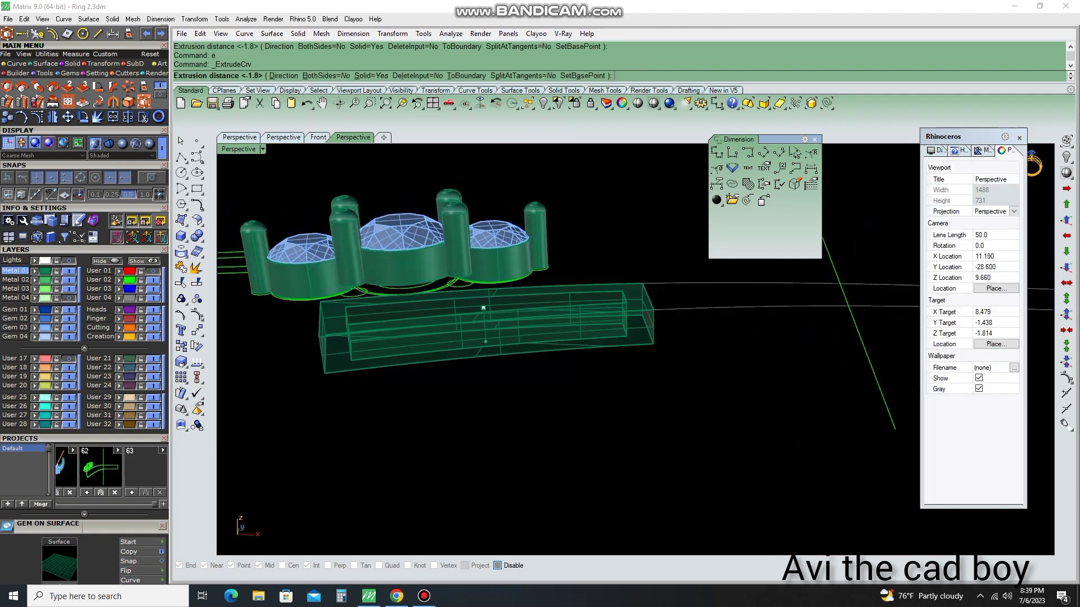
{"action": "type", "text": "1.7"}
{"action": "key", "text": "Return"}
Abandon a shank surface extrusion attempt and hide all but the shank rail curves
{"action": "key", "text": "Down"}
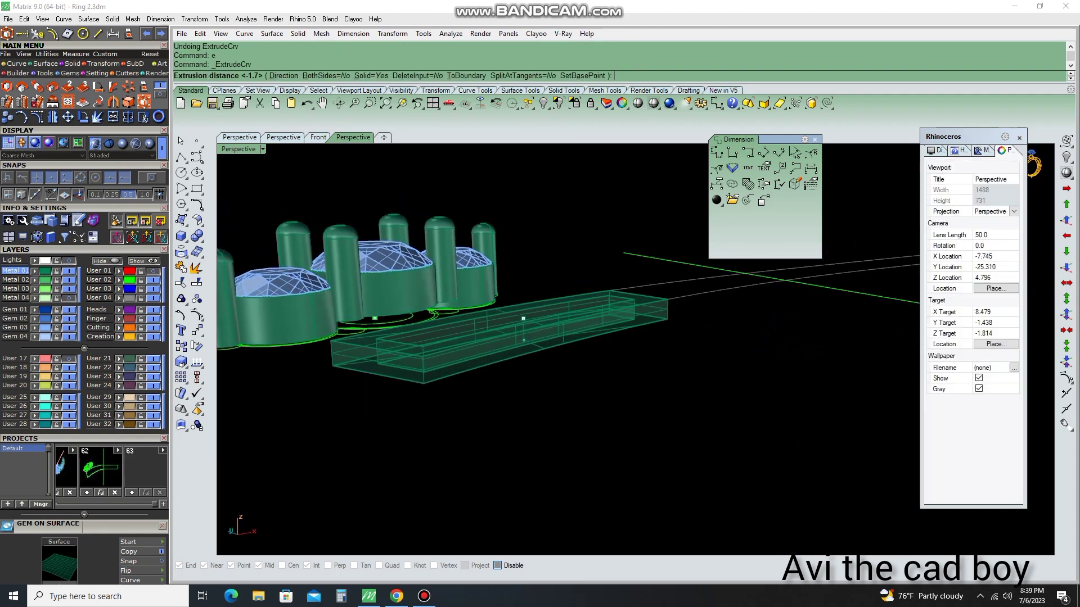
{"action": "key", "text": "Up"}
{"action": "key", "text": "Down"}
{"action": "key", "text": "Page_Down"}
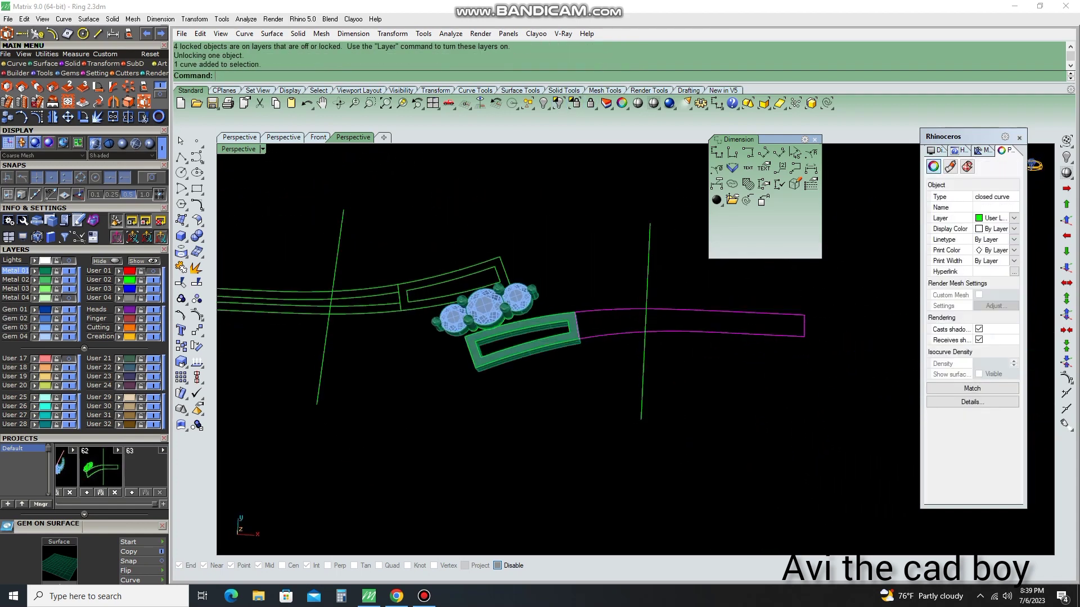
{"action": "key", "text": "ctrl+alt+l"}
{"action": "left_click", "coordinate": [196, 299]}
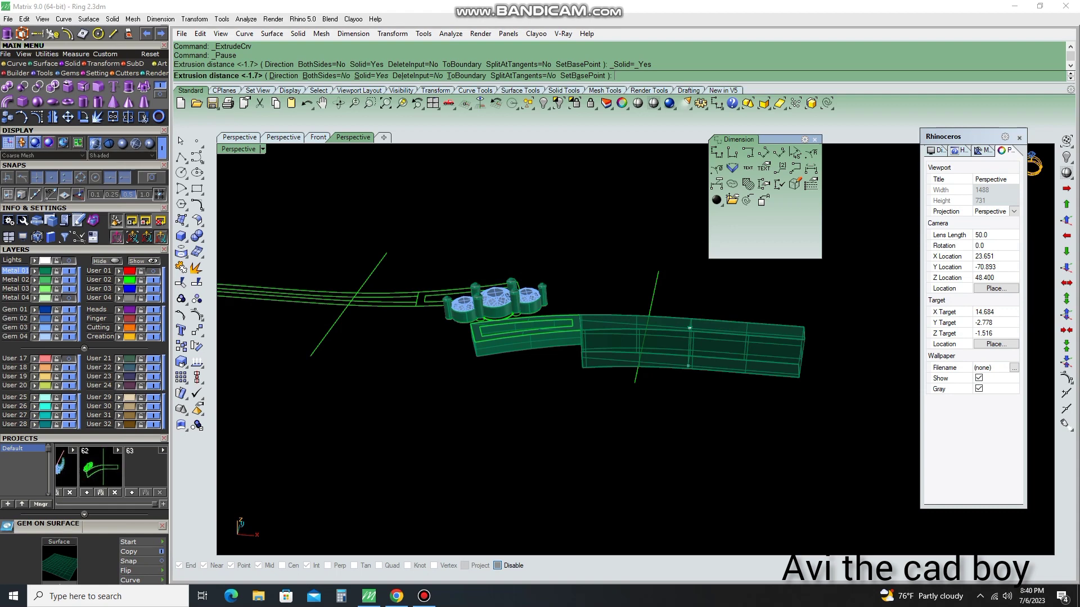
{"action": "key", "text": "Escape"}
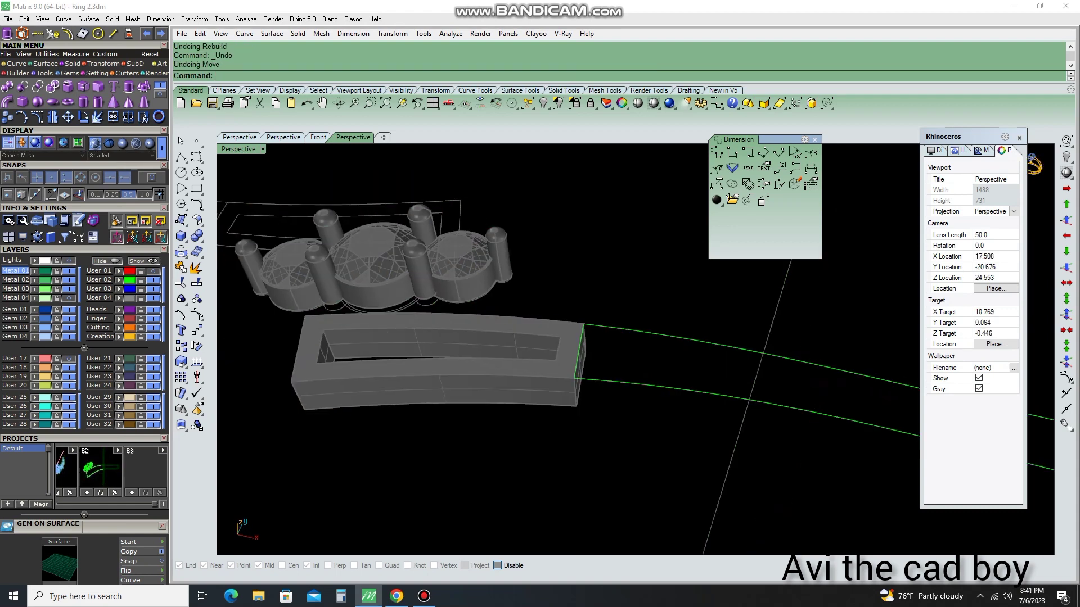
{"action": "key", "text": "ctrl+z"}
{"action": "key", "text": "ctrl+z"}
{"action": "scroll", "coordinate": [506, 349], "scroll_direction": "up", "scroll_amount": 5}
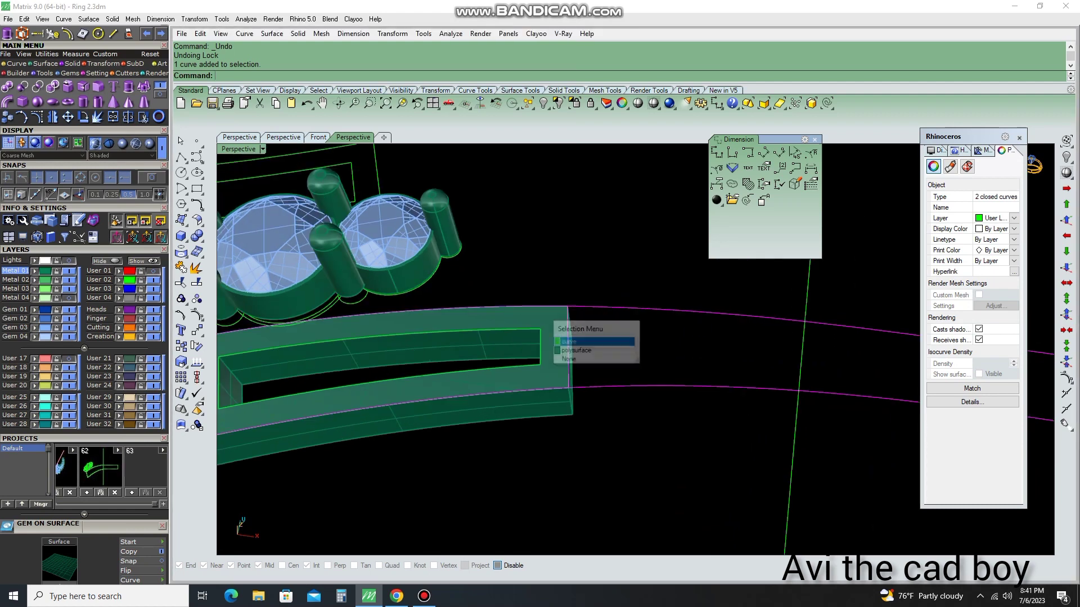
{"action": "key", "text": "ctrl+h"}
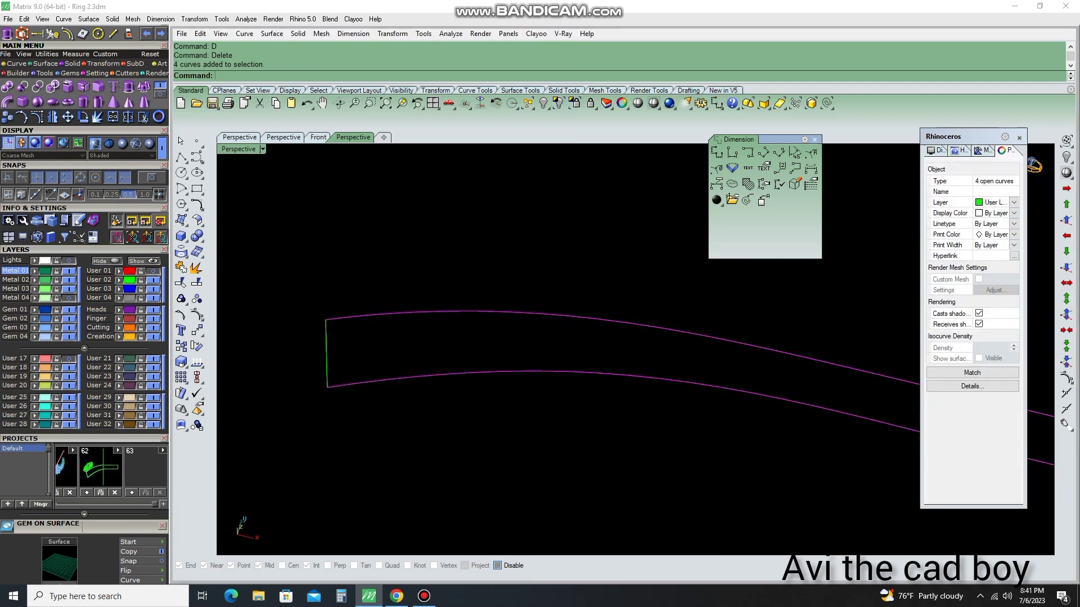
Rebuild the shank rail, adjust its end points, and Sweep2 a band surface between the rails
{"action": "type", "text": "RE"}
{"action": "key", "text": "Return"}
{"action": "key", "text": "Return"}
{"action": "key", "text": "F10"}
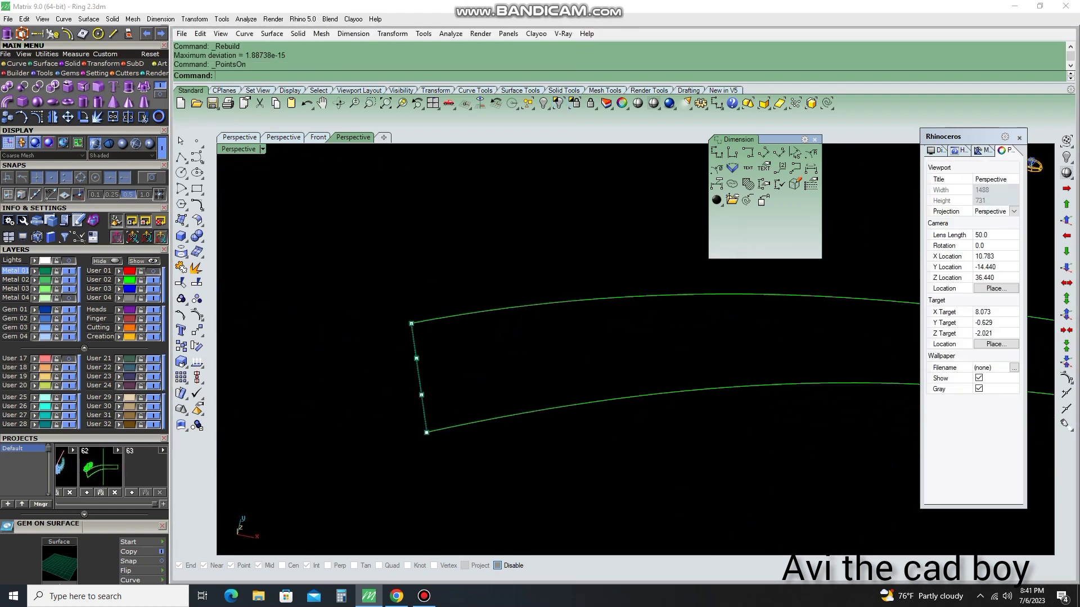
{"action": "left_click_drag", "start_coordinate": [394, 340], "coordinate": [466, 413]}
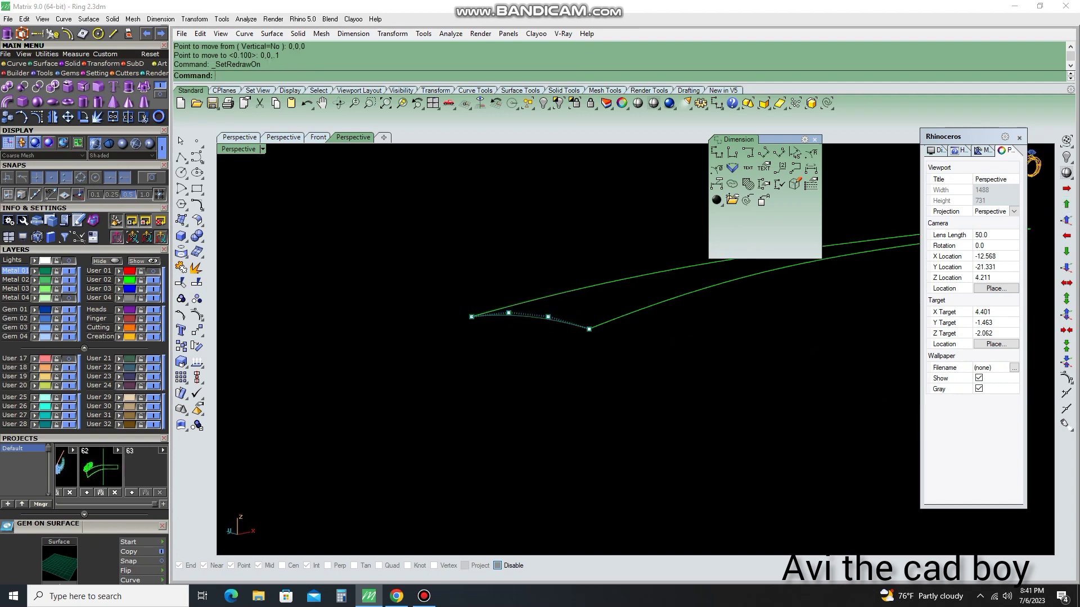
{"action": "type", "text": "RESS"}
{"action": "key", "text": "Return"}
{"action": "key", "text": "Return"}
{"action": "key", "text": "Return"}
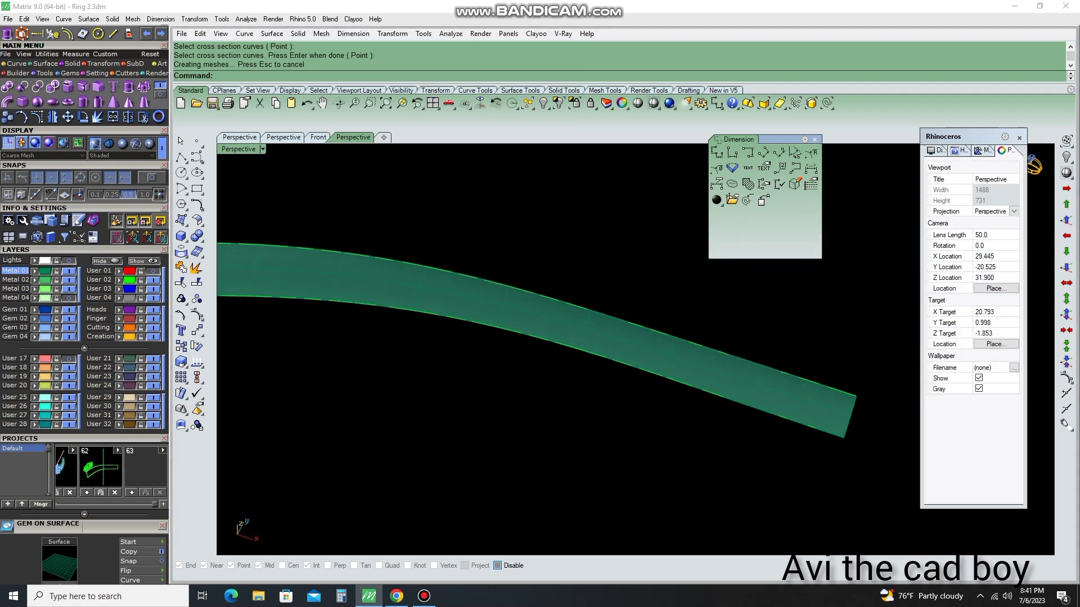
{"action": "key", "text": "Escape"}
{"action": "key", "text": "ctrl+F1"}
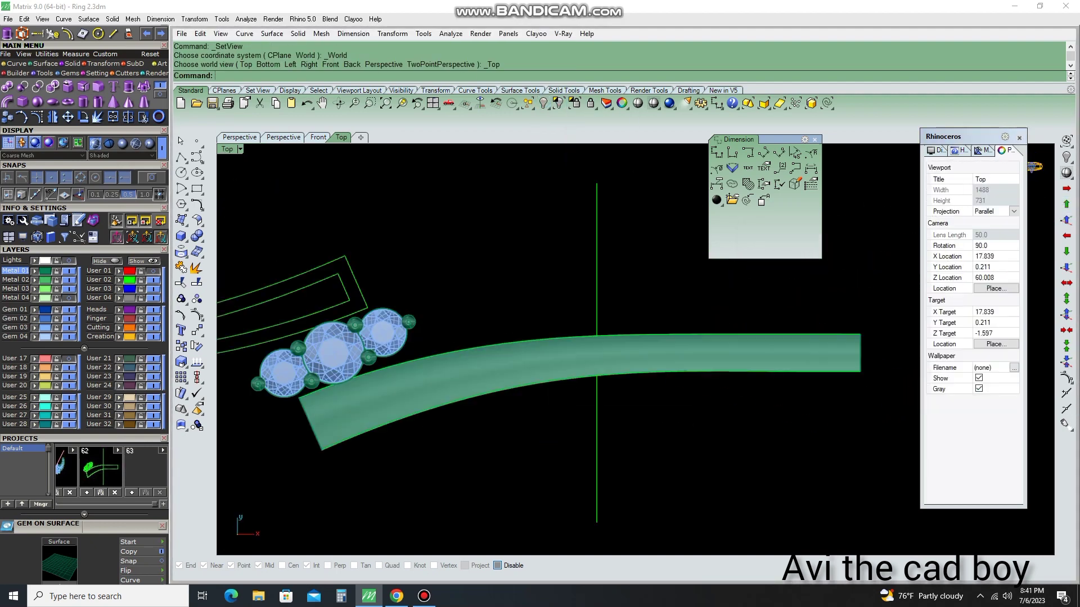
{"action": "scroll", "coordinate": [402, 348], "scroll_direction": "up", "scroll_amount": 3}
{"action": "scroll", "coordinate": [480, 341], "scroll_direction": "down", "scroll_amount": 1}
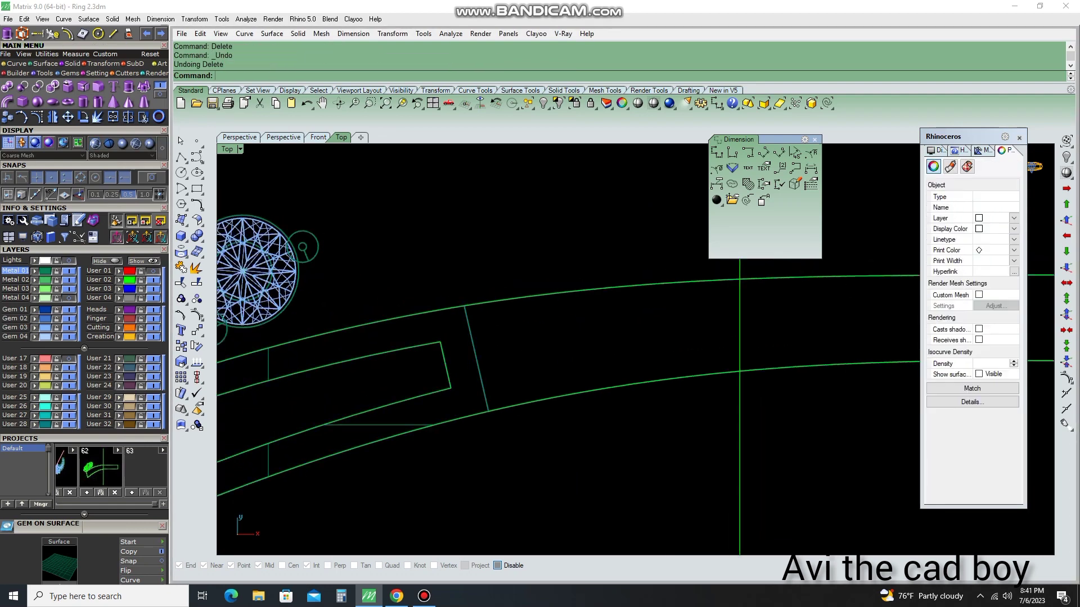
Duplicate the frame edges, delete unneeded duplicates, and trim the frame opening from the band
{"action": "type", "text": "DE"}
{"action": "key", "text": "Return"}
{"action": "type", "text": "d"}
{"action": "key", "text": "Return"}
{"action": "left_click", "coordinate": [465, 380]}
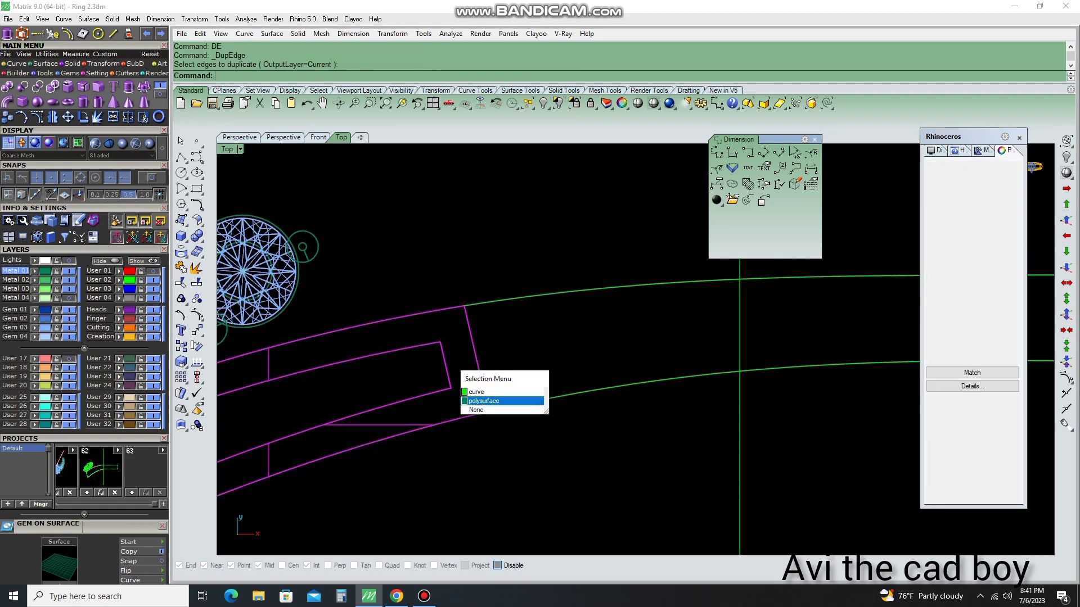
{"action": "key", "text": "ctrl+alt+s"}
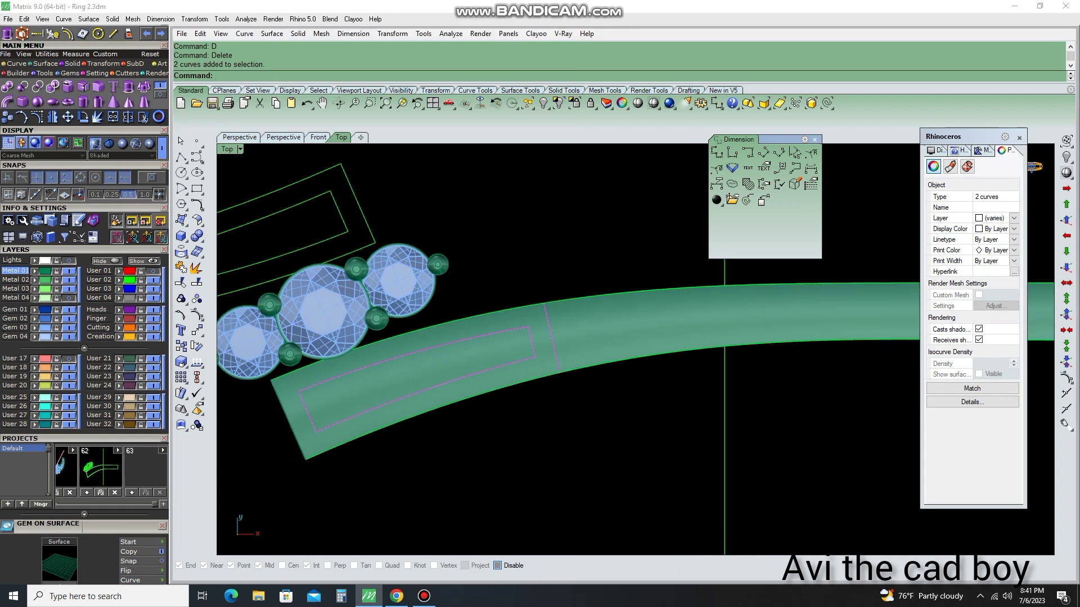
{"action": "type", "text": "trim"}
{"action": "key", "text": "Return"}
{"action": "scroll", "coordinate": [568, 349], "scroll_direction": "up", "scroll_amount": 3}
{"action": "scroll", "coordinate": [636, 348], "scroll_direction": "down", "scroll_amount": 2}
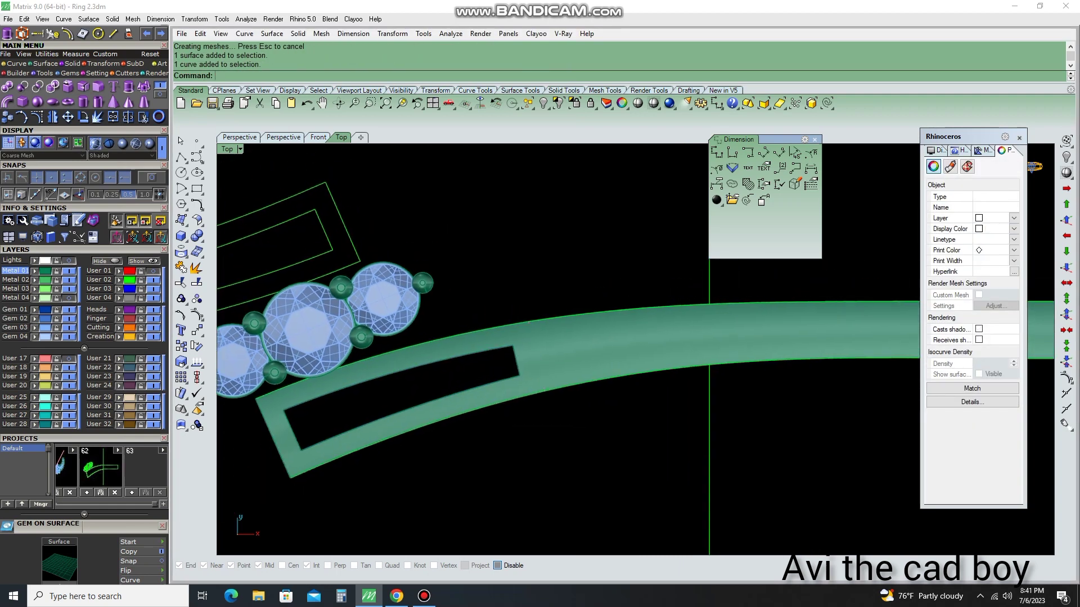
In Perspective, extrude the band surface -1.7 into a solid shank
{"action": "key", "text": "ctrl+F4"}
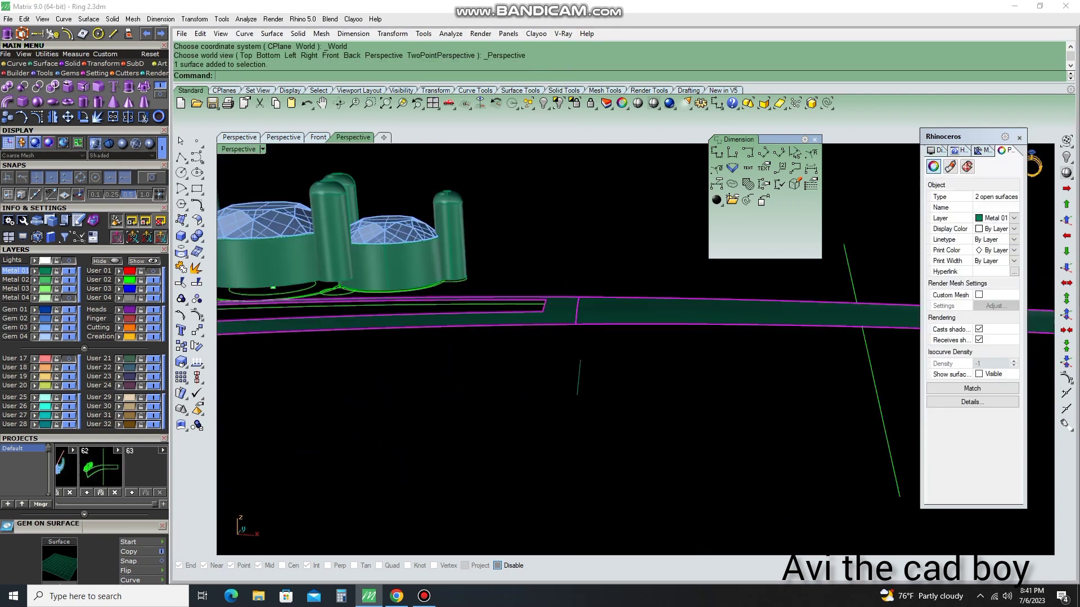
{"action": "left_click", "coordinate": [181, 426]}
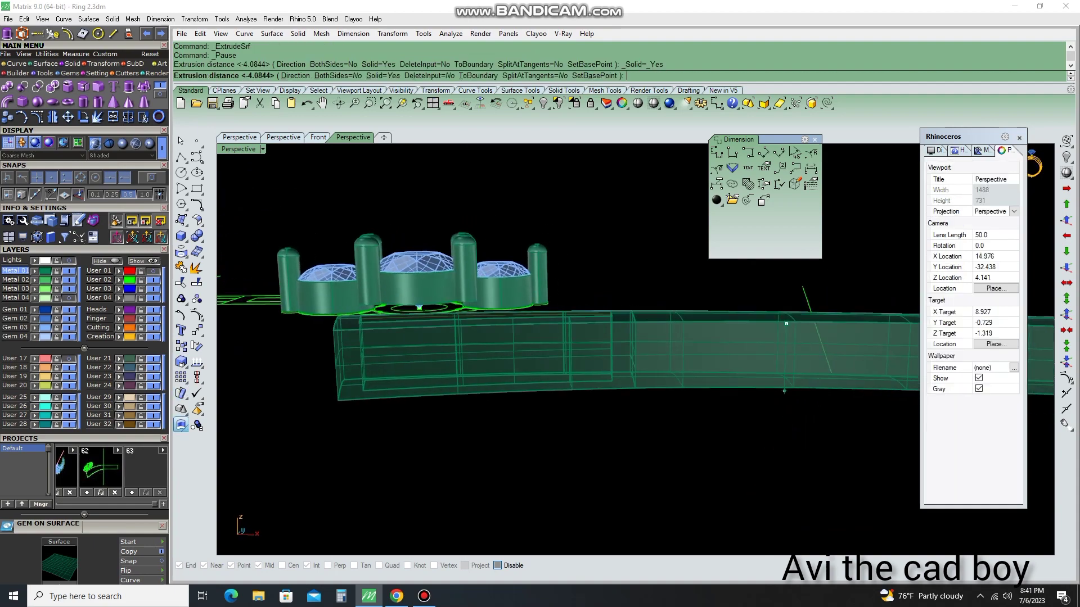
{"action": "type", "text": "-1.7"}
{"action": "key", "text": "Return"}
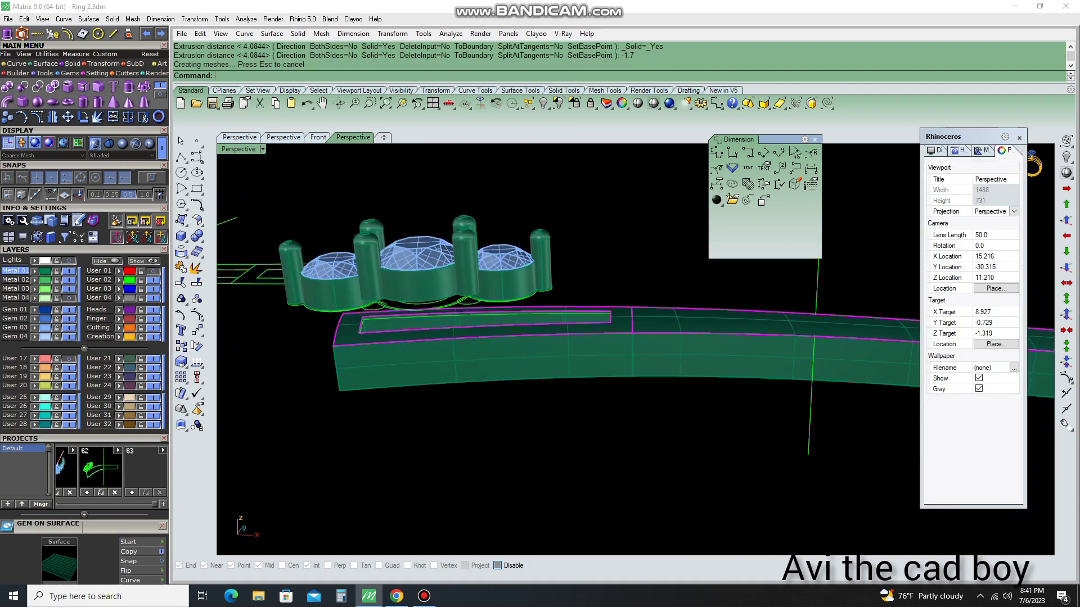
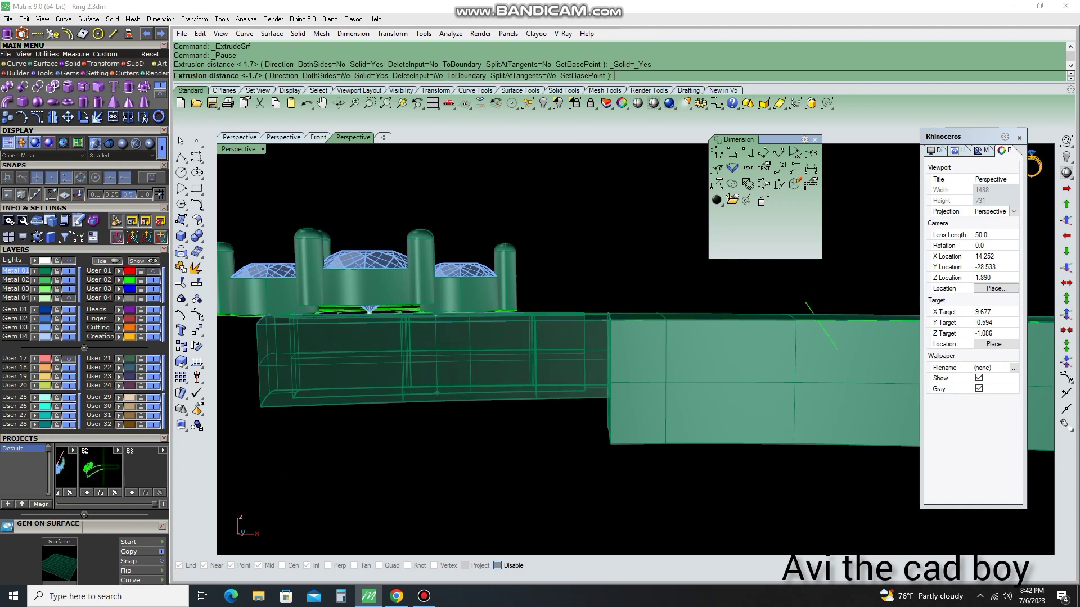
Discard the stray extruded piece and group the slotted band pieces
{"action": "key", "text": "Escape"}
{"action": "key", "text": "Delete"}
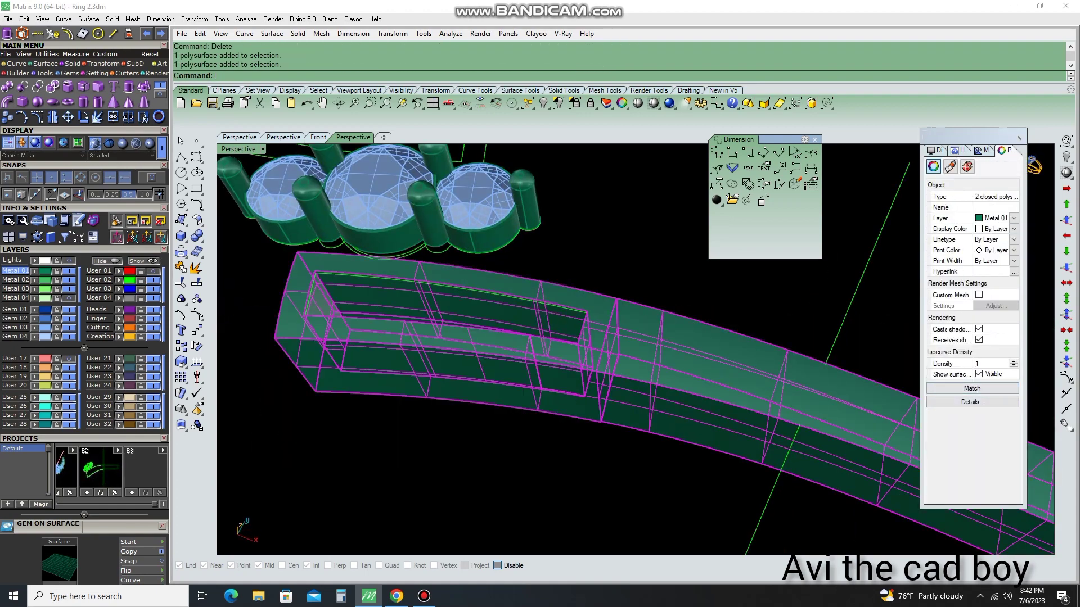
{"action": "type", "text": "g"}
{"action": "key", "text": "Return"}
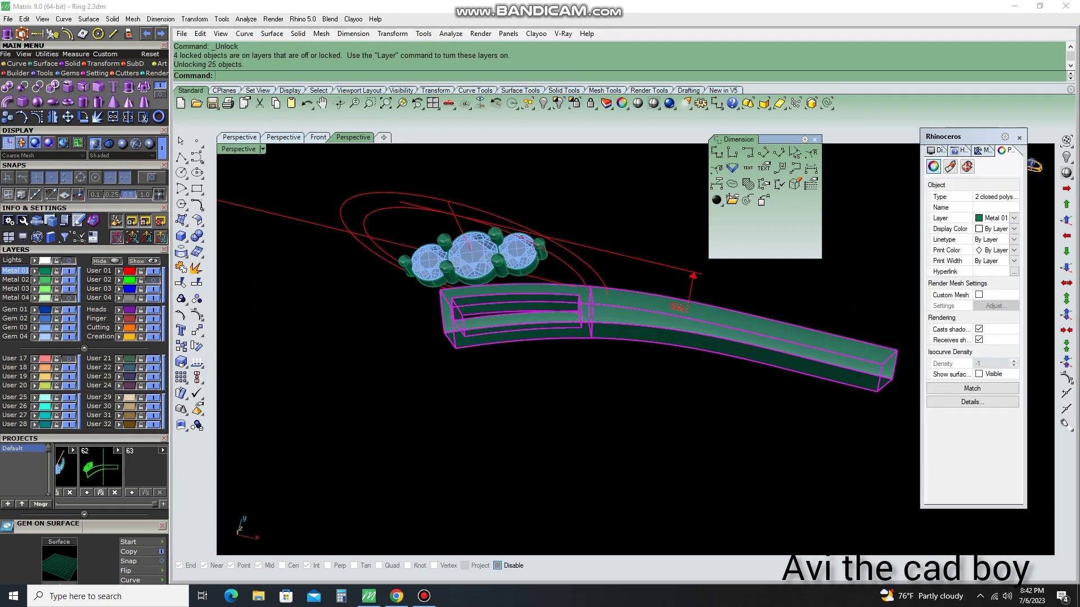
{"action": "type", "text": "e"}
{"action": "key", "text": "Return"}
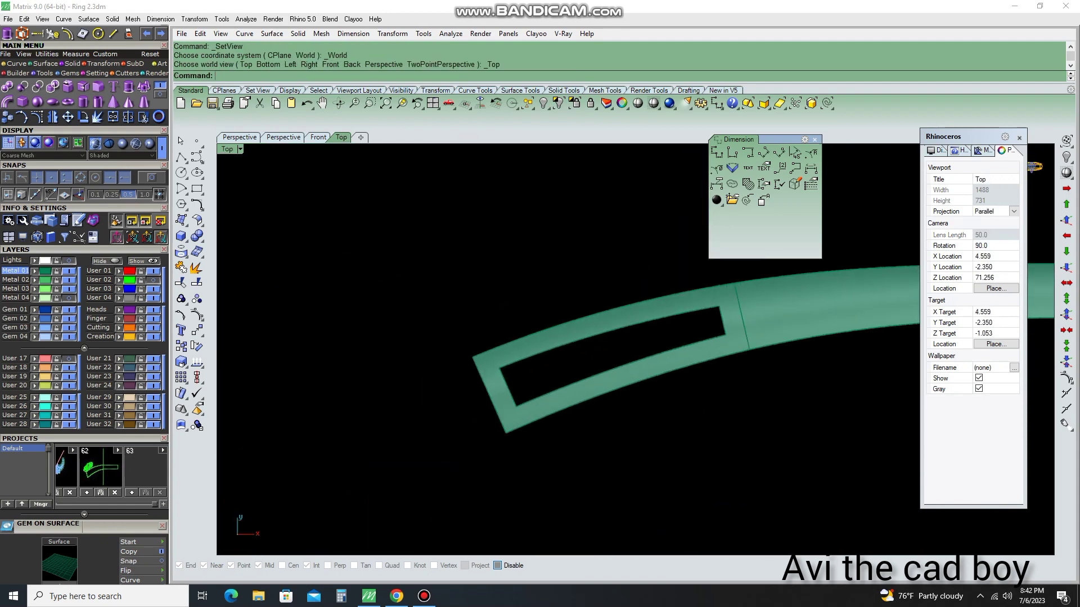
Measure the band width with a 0.80 aligned dimension
{"action": "left_click", "coordinate": [763, 153]}
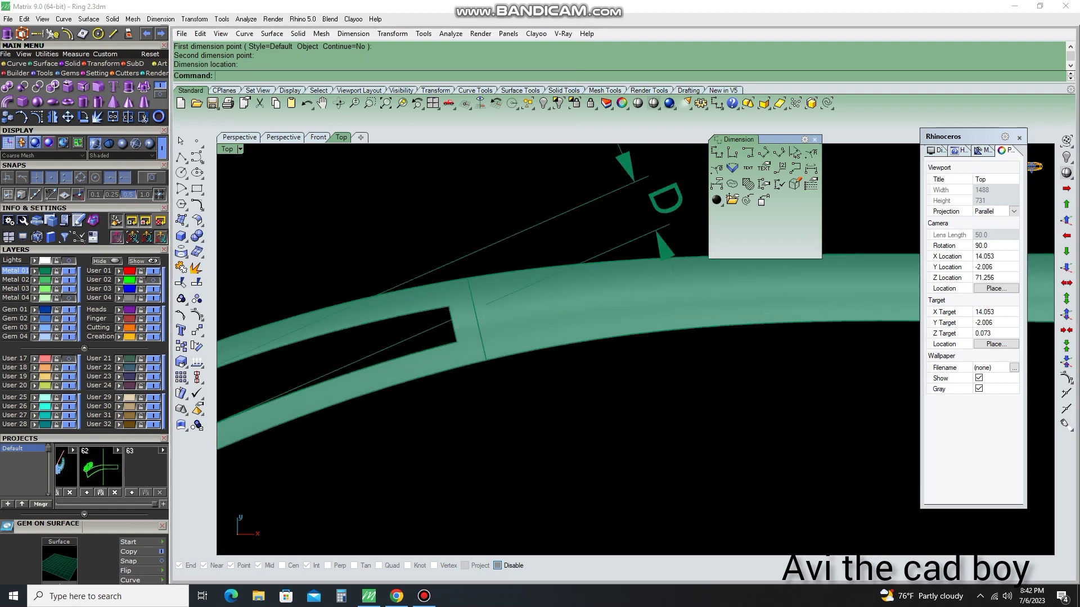
{"action": "left_click", "coordinate": [393, 303]}
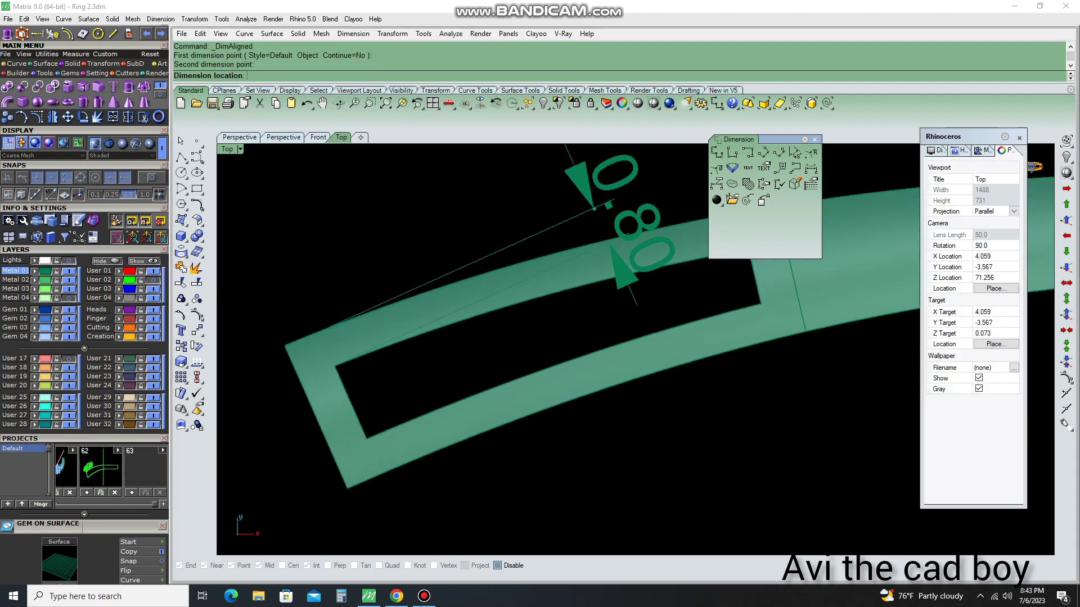
{"action": "left_click", "coordinate": [562, 186]}
{"action": "key", "text": "Escape"}
{"action": "scroll", "coordinate": [540, 399], "scroll_direction": "up", "scroll_amount": 3}
{"action": "scroll", "coordinate": [540, 399], "scroll_direction": "up", "scroll_amount": 2}
{"action": "scroll", "coordinate": [636, 348], "scroll_direction": "down", "scroll_amount": 3}
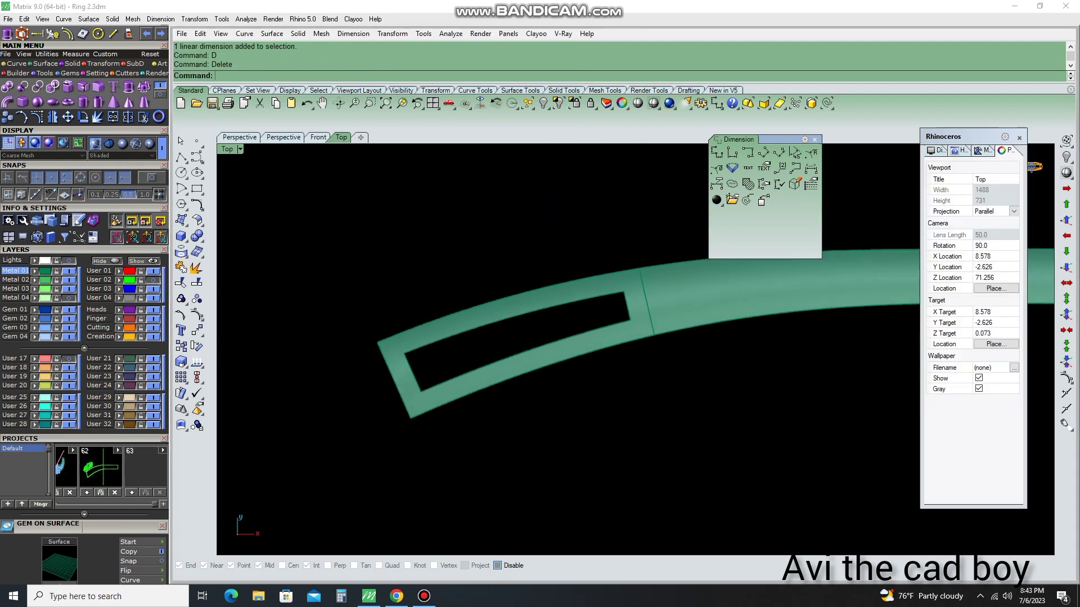
Extract the slot's faces and move the selected pieces down one unit
{"action": "type", "text": "EX"}
{"action": "key", "text": "Return"}
{"action": "right_click_drag", "start_coordinate": [636, 349], "coordinate": [562, 315]}
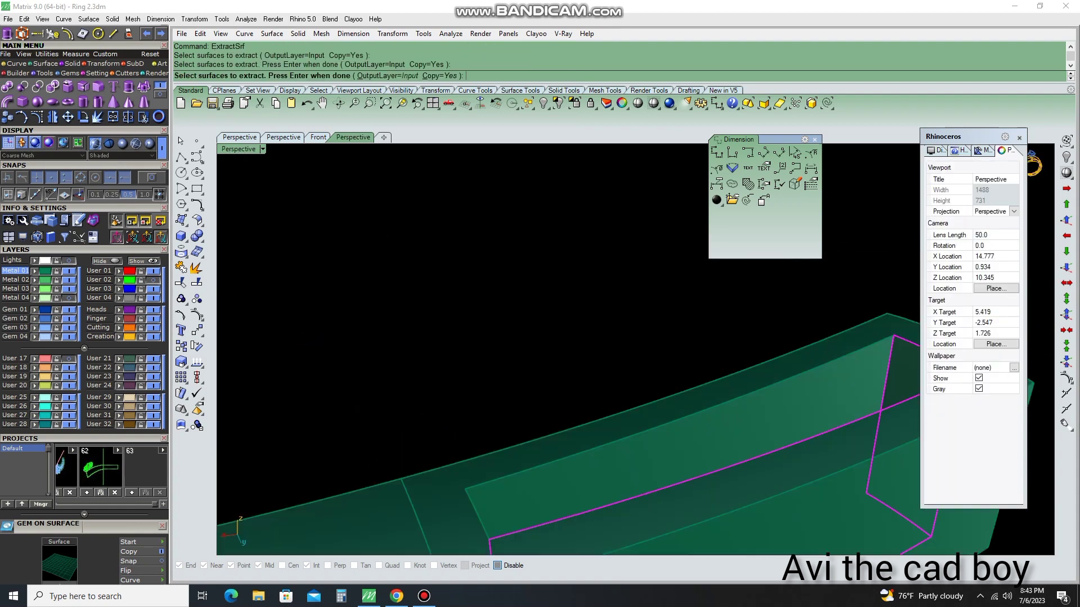
{"action": "scroll", "coordinate": [636, 348], "scroll_direction": "up", "scroll_amount": 3}
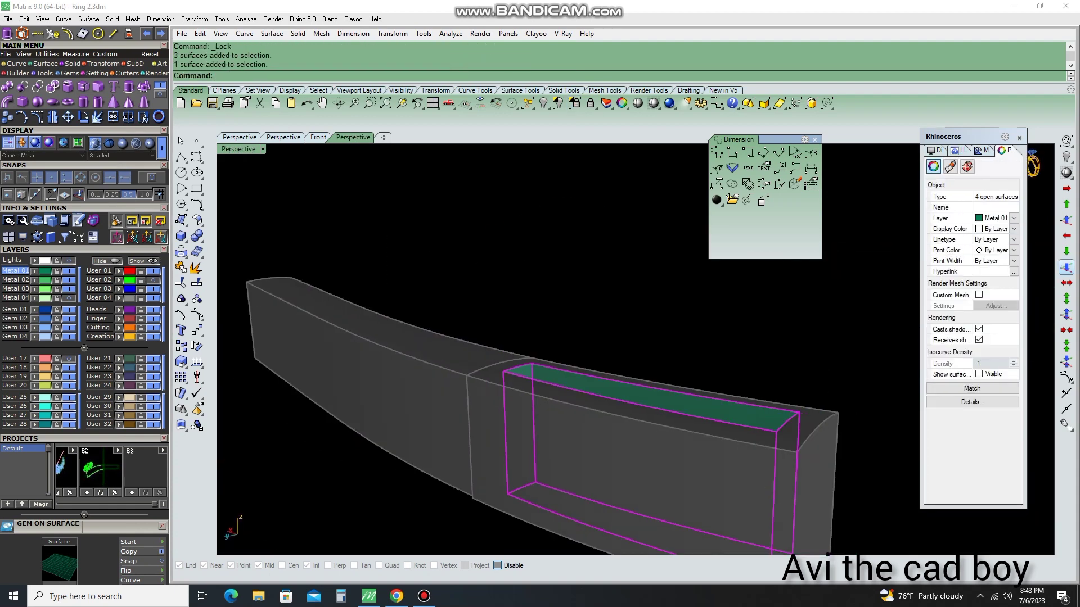
{"action": "key", "text": "Page_Down"}
{"action": "scroll", "coordinate": [636, 394], "scroll_direction": "up", "scroll_amount": 3}
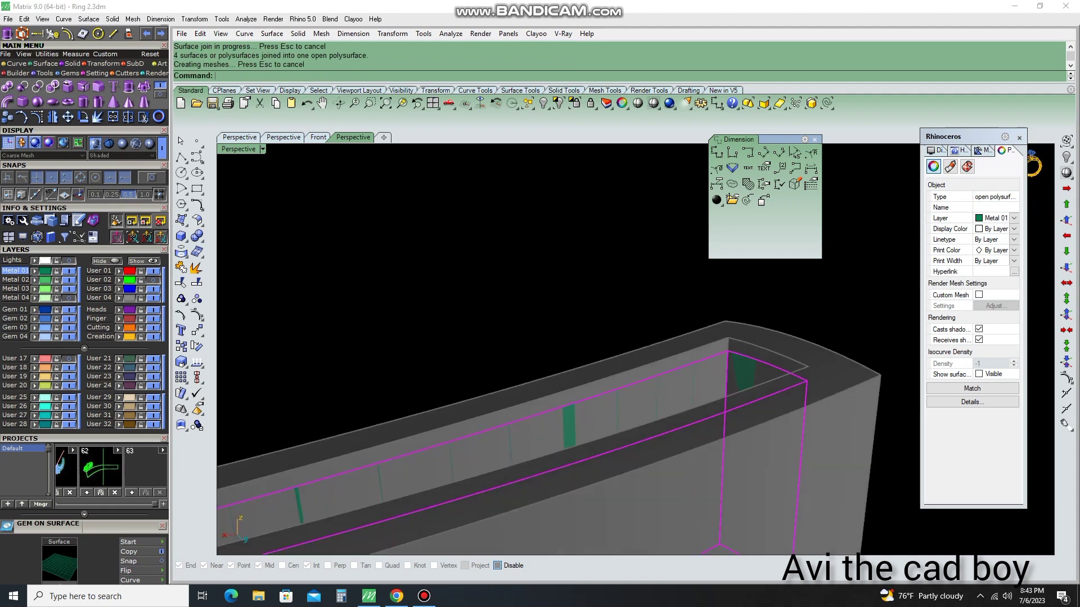
Measure the 0.250 distance at the slot corner
{"action": "type", "text": "DI"}
{"action": "key", "text": "Return"}
{"action": "scroll", "coordinate": [731, 365], "scroll_direction": "up", "scroll_amount": 3}
{"action": "left_click", "coordinate": [739, 359]}
{"action": "left_click", "coordinate": [742, 325]}
{"action": "scroll", "coordinate": [741, 325], "scroll_direction": "down", "scroll_amount": 3}
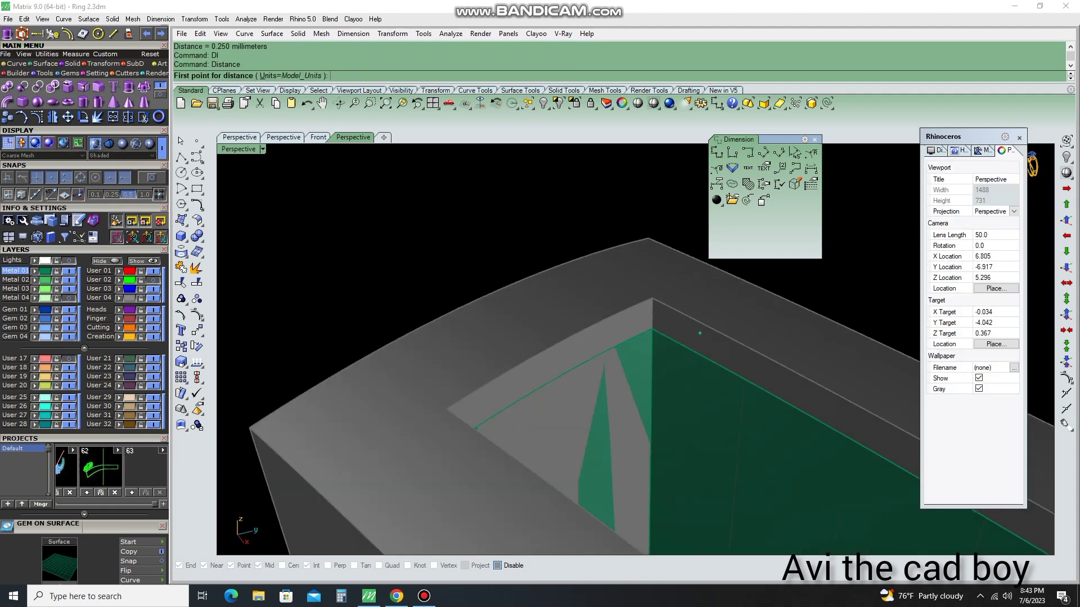
{"action": "mouse_move", "coordinate": [675, 365]}
{"action": "right_mouse_down"}
{"action": "mouse_move", "coordinate": [562, 337]}
{"action": "mouse_move", "coordinate": [619, 338]}
{"action": "right_mouse_up"}
Duplicate the slot rim edges as curves and delete the unwanted vertical curve
{"action": "type", "text": "DE"}
{"action": "key", "text": "Return"}
{"action": "left_click", "coordinate": [585, 419]}
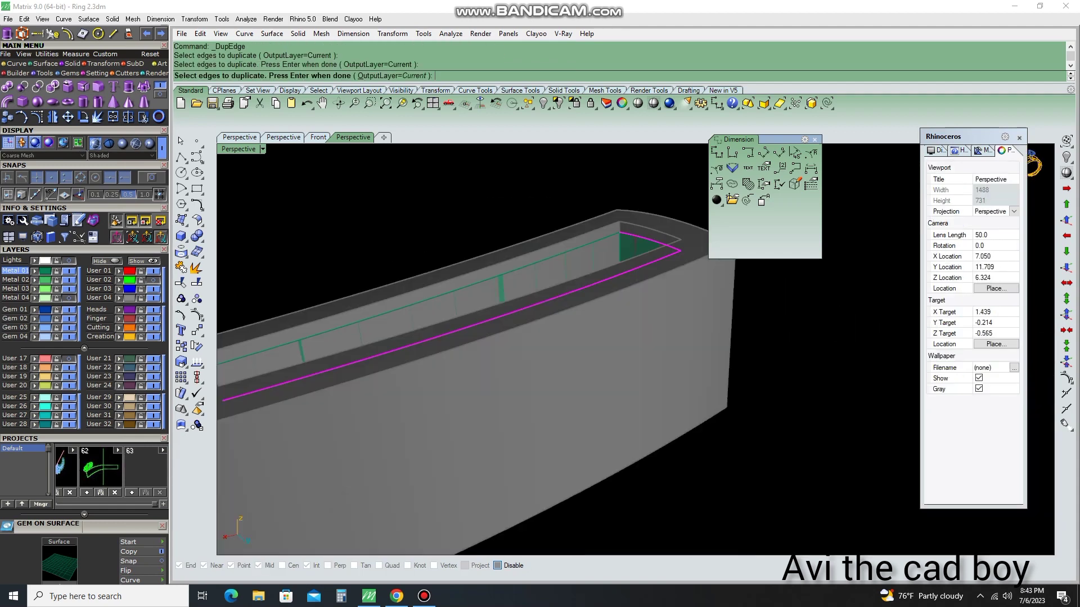
{"action": "left_click", "coordinate": [731, 331]}
{"action": "key", "text": "Return"}
{"action": "type", "text": "D"}
{"action": "key", "text": "Return"}
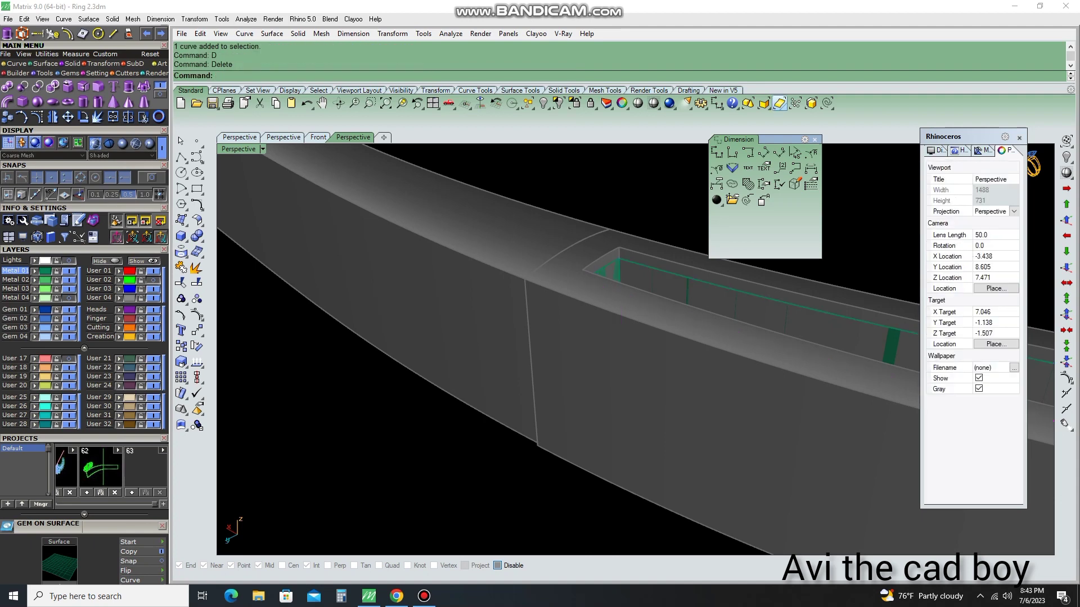
{"action": "scroll", "coordinate": [636, 349], "scroll_direction": "down", "scroll_amount": 5}
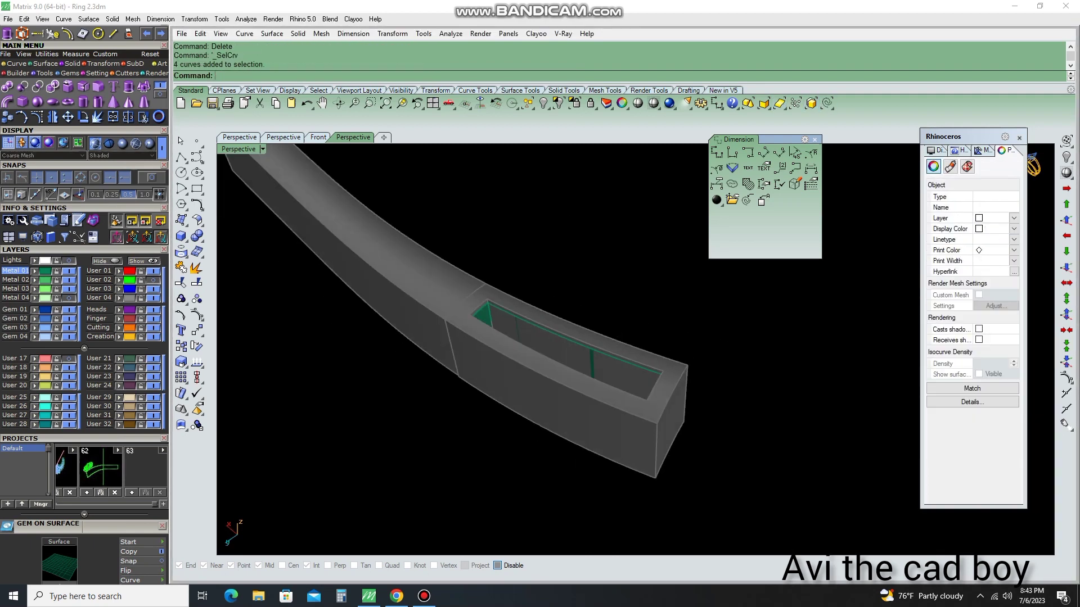
Move the four rim curves down one unit into the slot
{"action": "right_click_drag", "start_coordinate": [563, 365], "coordinate": [507, 337]}
{"action": "left_click_drag", "start_coordinate": [579, 306], "coordinate": [404, 429]}
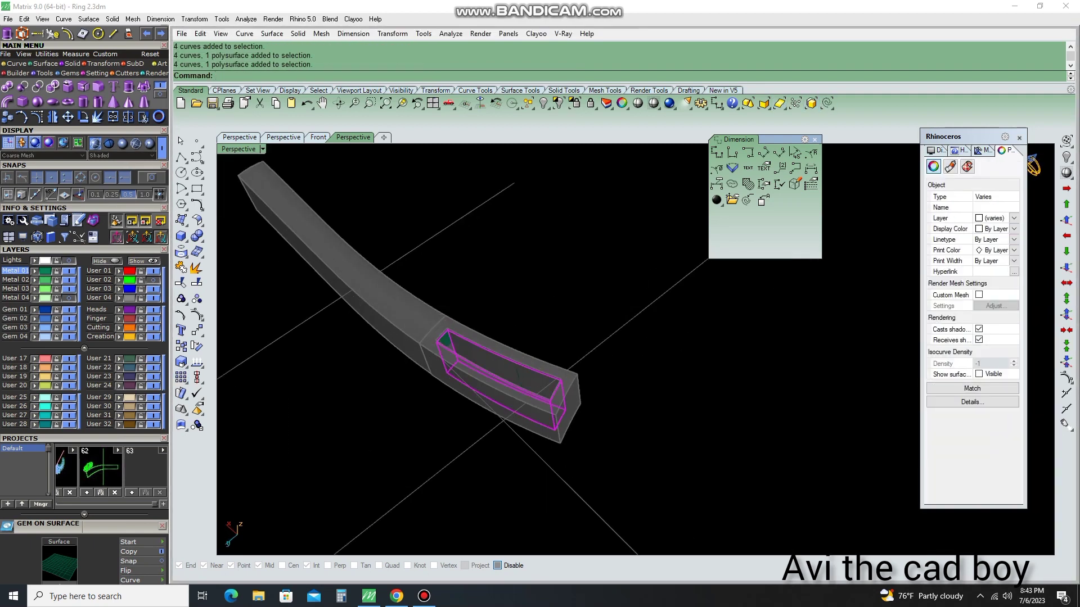
{"action": "scroll", "coordinate": [506, 349], "scroll_direction": "up", "scroll_amount": 3}
{"action": "left_click", "coordinate": [664, 450], "text": "ctrl"}
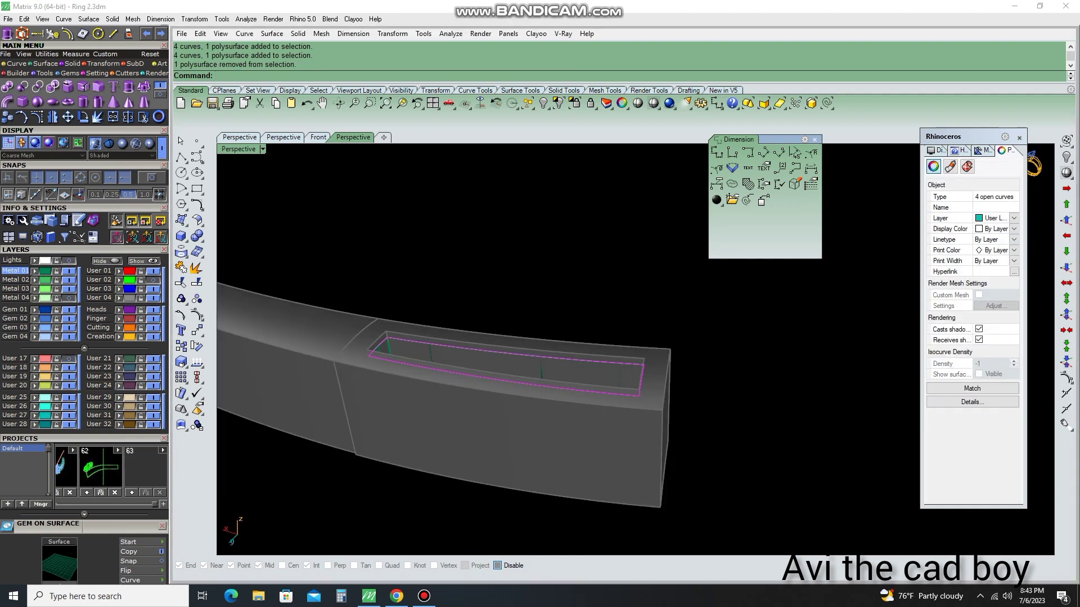
{"action": "key", "text": "alt+Page_Down"}
{"action": "type", "text": "s"}
{"action": "key", "text": "Return"}
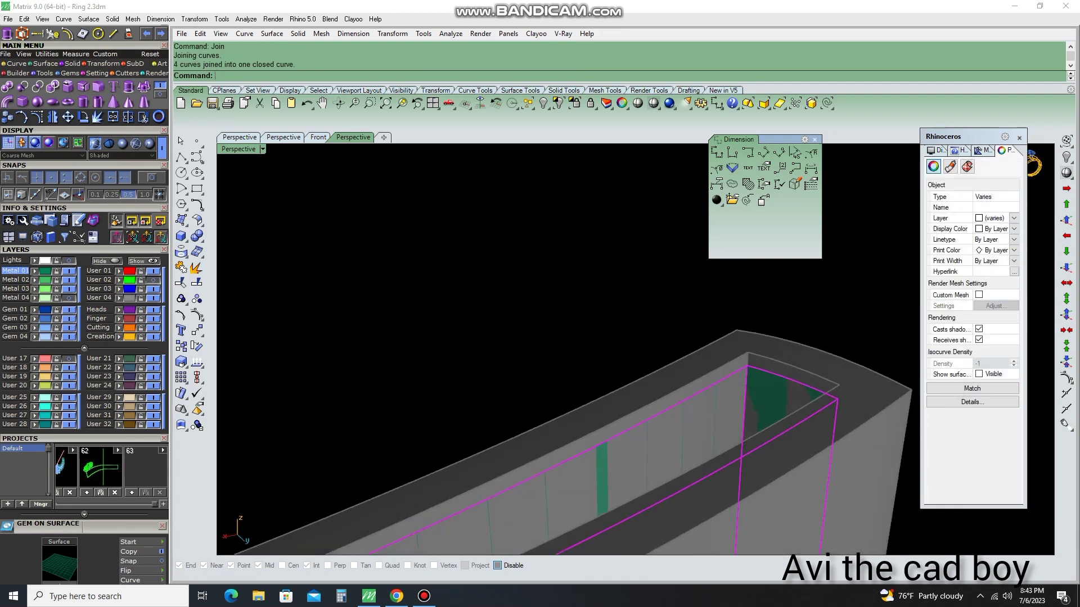
Select the closed rim curve, delete it, then restore it with undo
{"action": "left_click", "coordinate": [731, 429]}
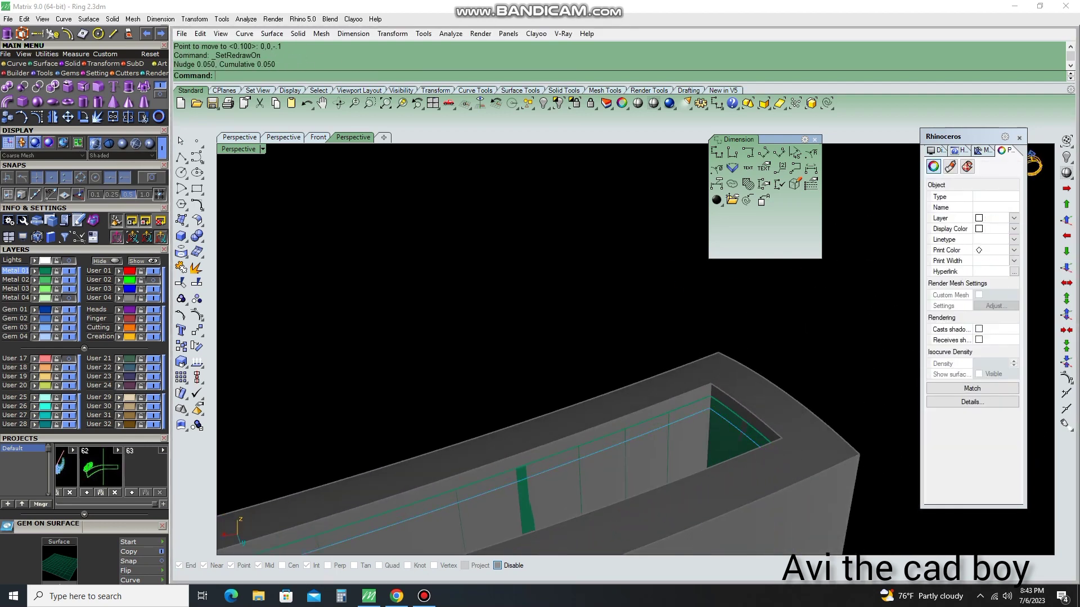
{"action": "key", "text": "Delete"}
{"action": "key", "text": "ctrl+z"}
{"action": "type", "text": "D"}
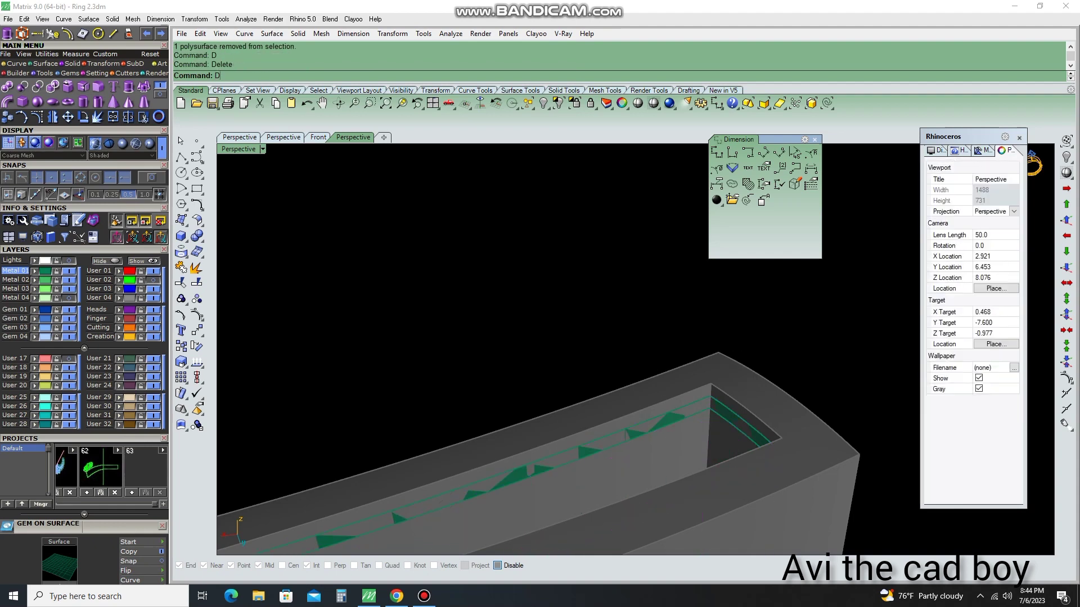
{"action": "type", "text": "i"}
{"action": "key", "text": "Return"}
{"action": "scroll", "coordinate": [716, 375], "scroll_direction": "up", "scroll_amount": 4}
Measure a distance on the slot, then select and unlock the two band polysurfaces
{"action": "type", "text": "DI"}
{"action": "key", "text": "Return"}
{"action": "scroll", "coordinate": [688, 384], "scroll_direction": "down", "scroll_amount": 4}
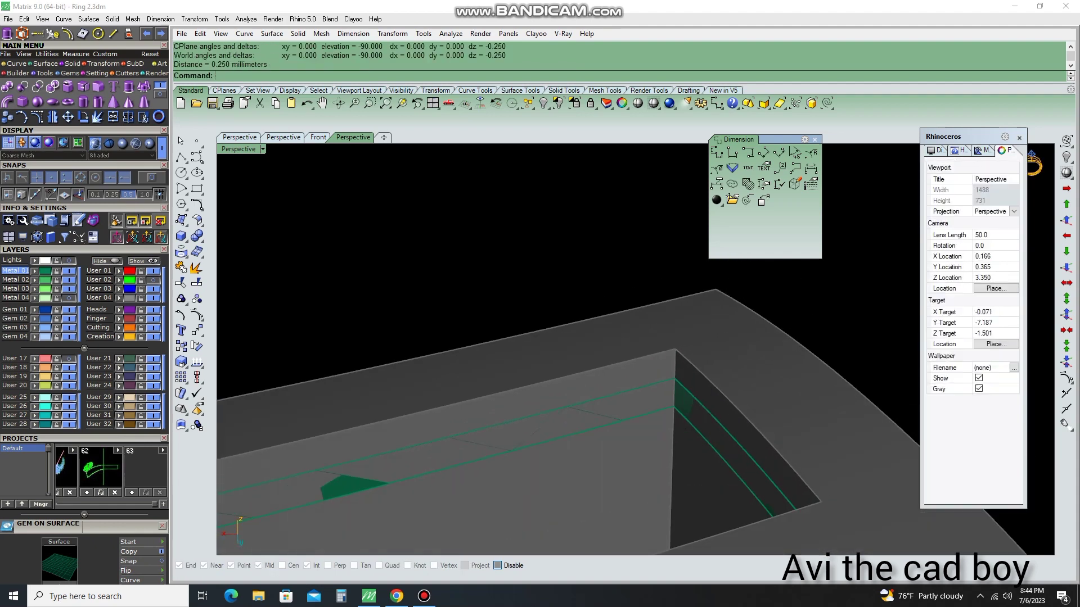
{"action": "scroll", "coordinate": [635, 438], "scroll_direction": "down", "scroll_amount": 3}
{"action": "left_click", "coordinate": [636, 439]}
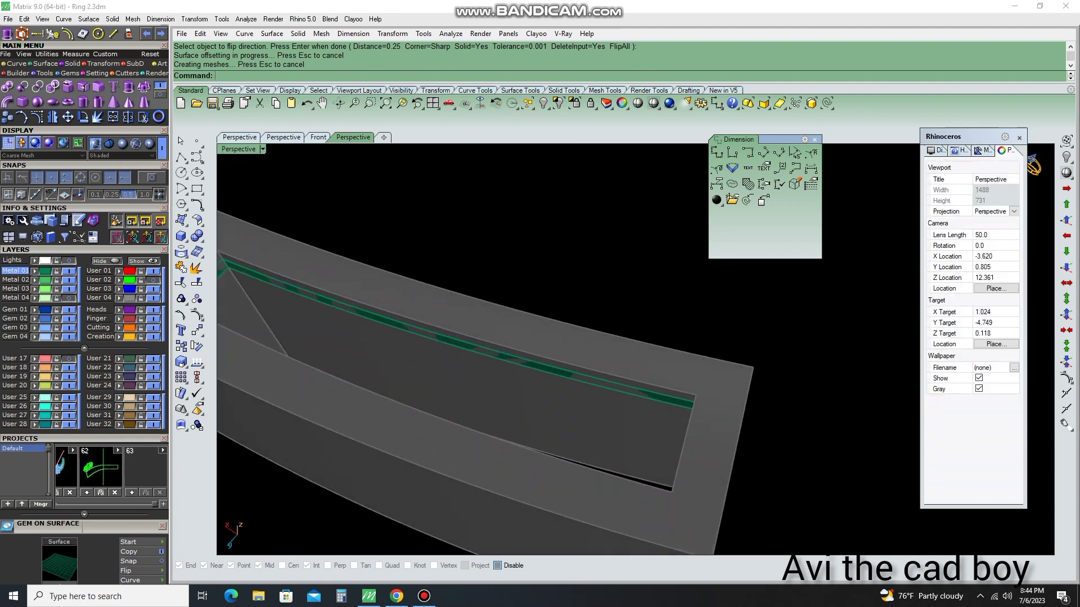
{"action": "key", "text": "ctrl+alt+l"}
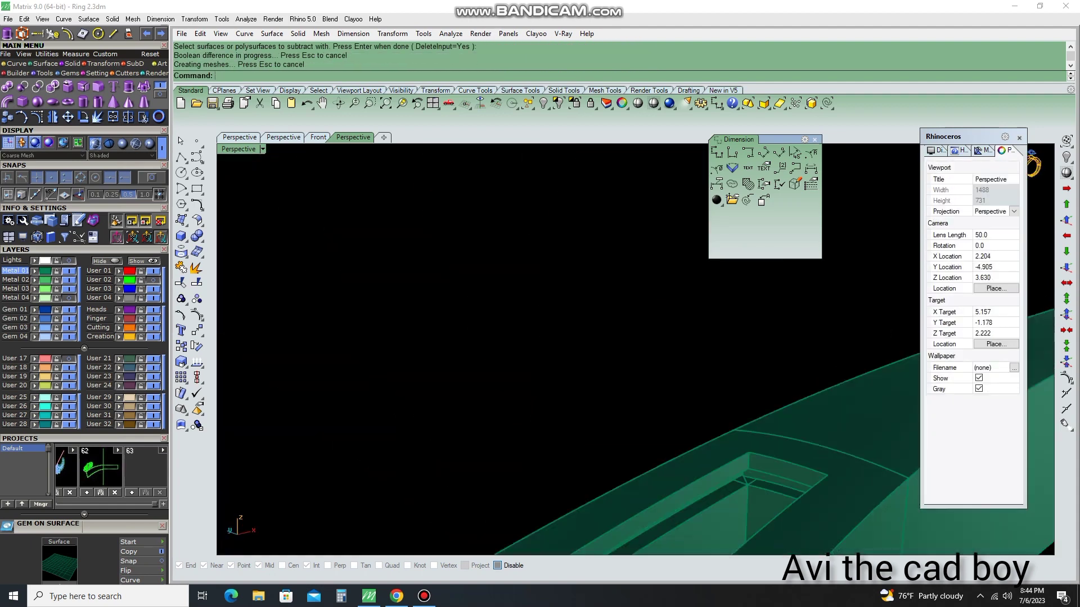
Lock the band polysurfaces and draw a line across the slot
{"action": "type", "text": "Lo"}
{"action": "key", "text": "Return"}
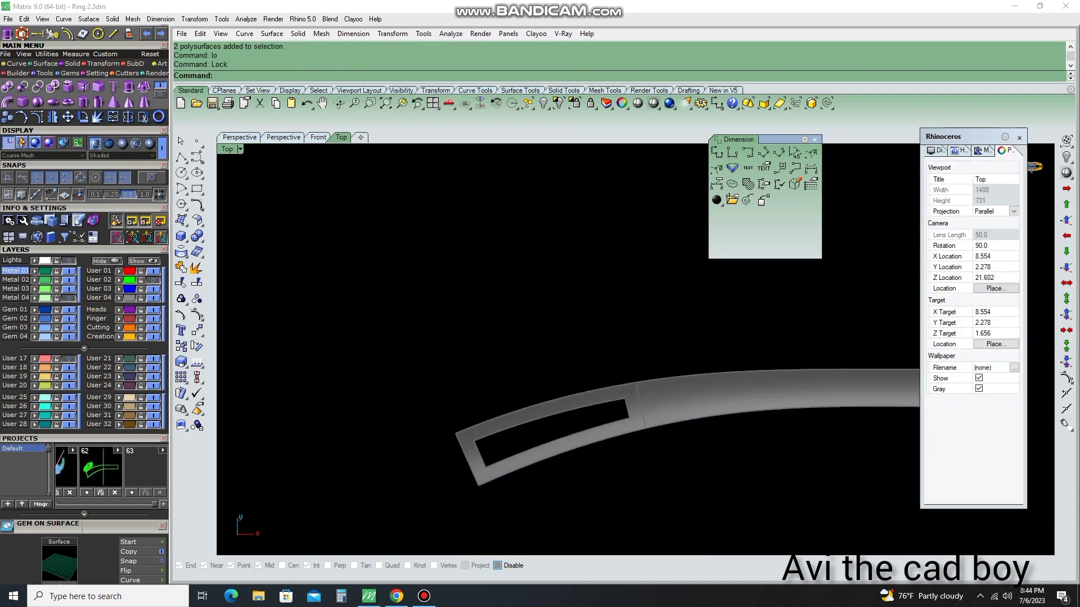
{"action": "scroll", "coordinate": [486, 358], "scroll_direction": "up", "scroll_amount": 2}
{"action": "type", "text": "ll"}
{"action": "key", "text": "Return"}
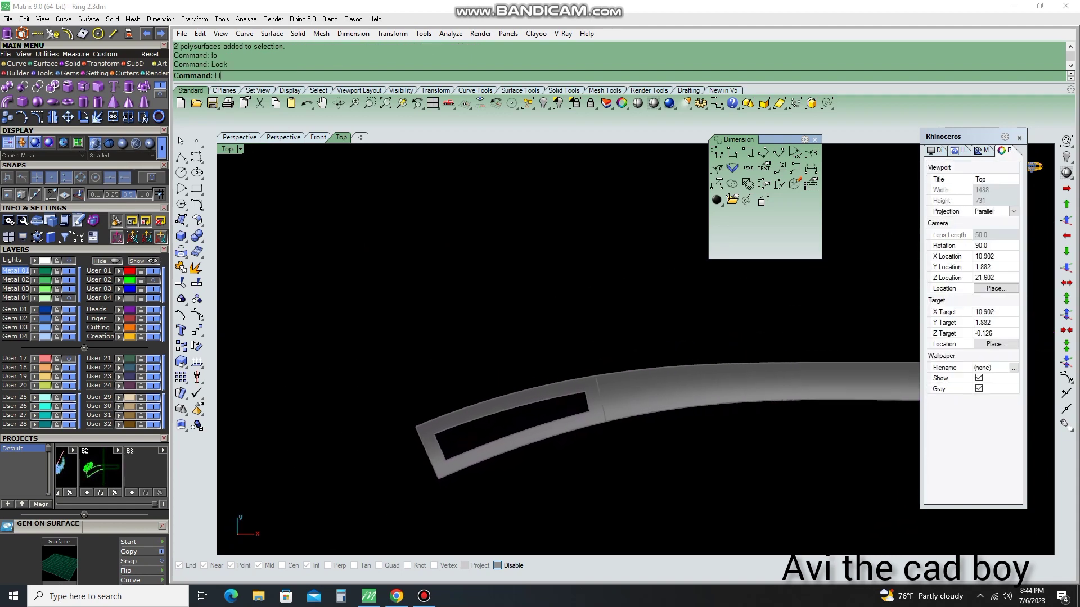
{"action": "scroll", "coordinate": [486, 359], "scroll_direction": "up", "scroll_amount": 3}
{"action": "left_click", "coordinate": [535, 490]}
Offset the line to both sides of the slot
{"action": "type", "text": "p"}
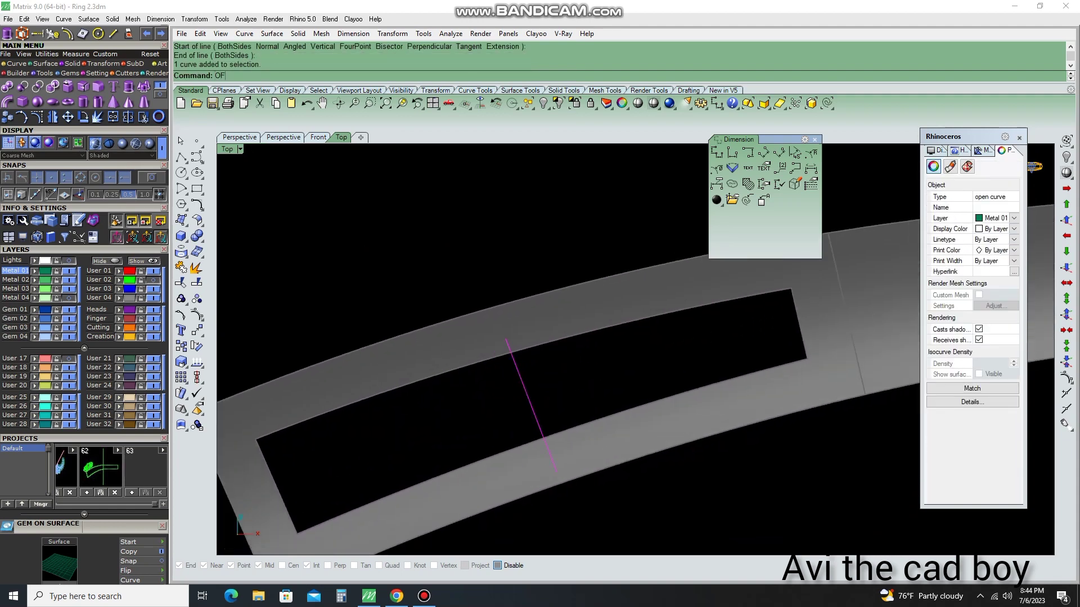
{"action": "type", "text": "f"}
{"action": "key", "text": "Return"}
{"action": "type", "text": "b"}
{"action": "key", "text": "Return"}
{"action": "scroll", "coordinate": [529, 380], "scroll_direction": "up", "scroll_amount": 1}
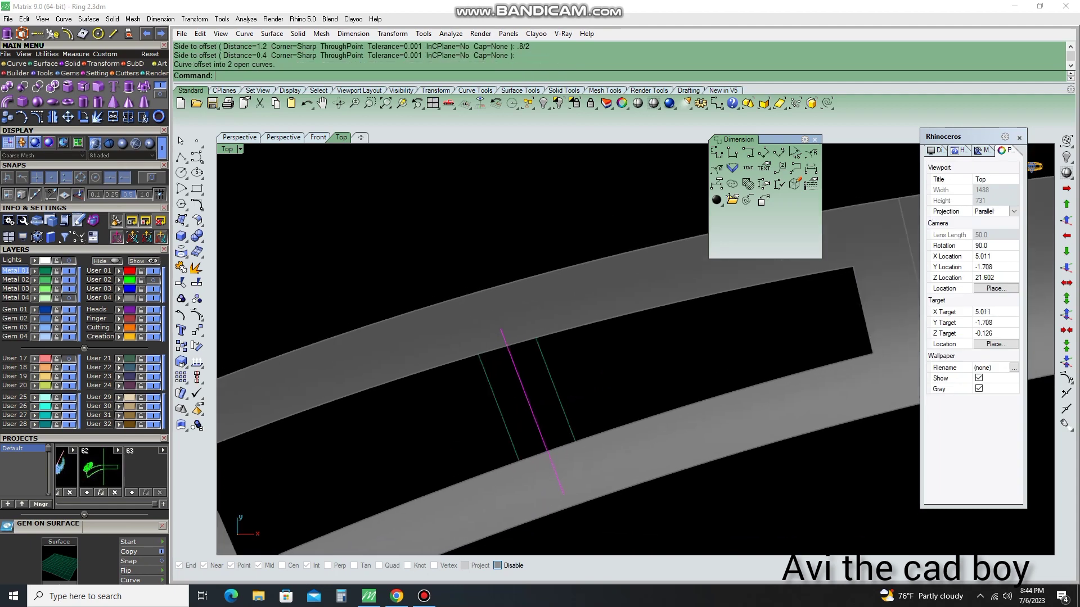
{"action": "key", "text": "ctrl+z"}
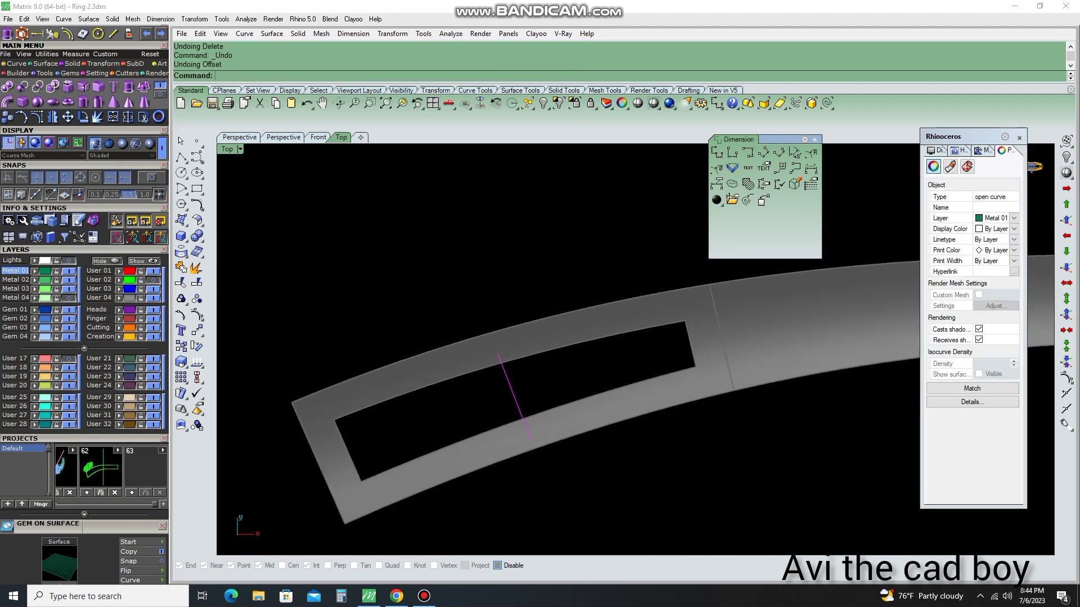
{"action": "type", "text": "off"}
{"action": "key", "text": "Return"}
{"action": "type", "text": "b"}
{"action": "key", "text": "Return"}
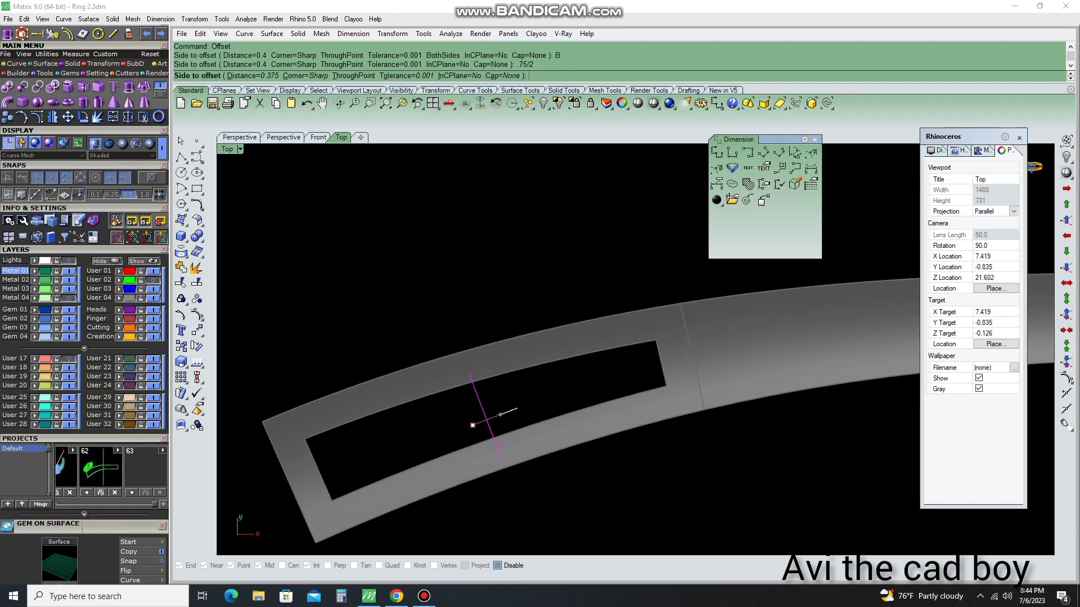
Rotate the offset lines and surface into the slot opening
{"action": "type", "text": "r"}
{"action": "key", "text": "Return"}
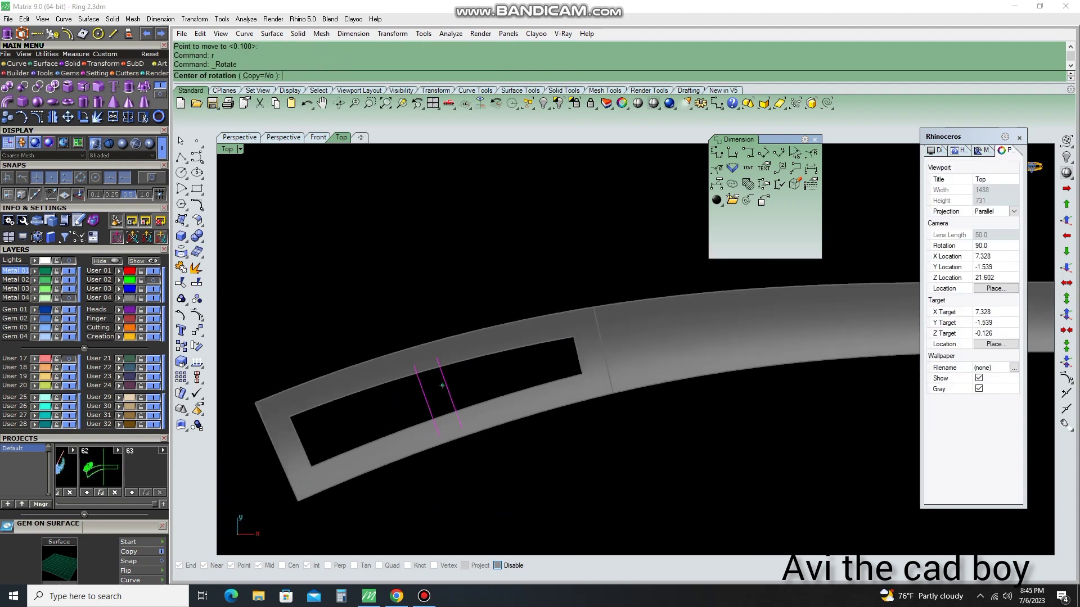
{"action": "left_click", "coordinate": [561, 401]}
{"action": "right_click_drag", "start_coordinate": [561, 402], "coordinate": [571, 411]}
{"action": "left_click", "coordinate": [424, 360]}
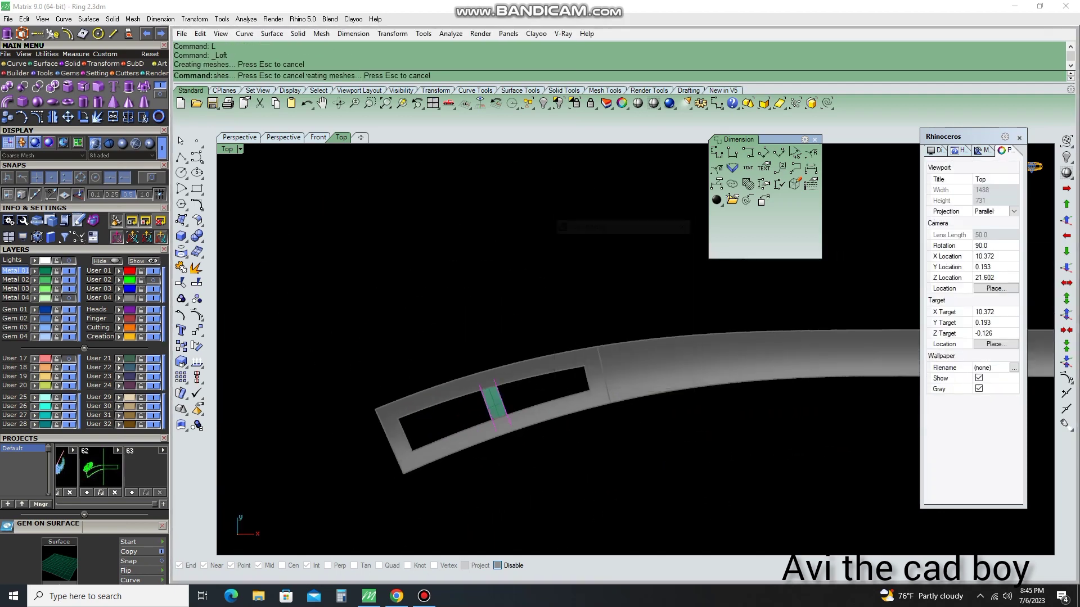
{"action": "left_click", "coordinate": [240, 149]}
Extrude the slot surface 0.7 into a solid box
{"action": "left_click_drag", "start_coordinate": [447, 332], "coordinate": [512, 388]}
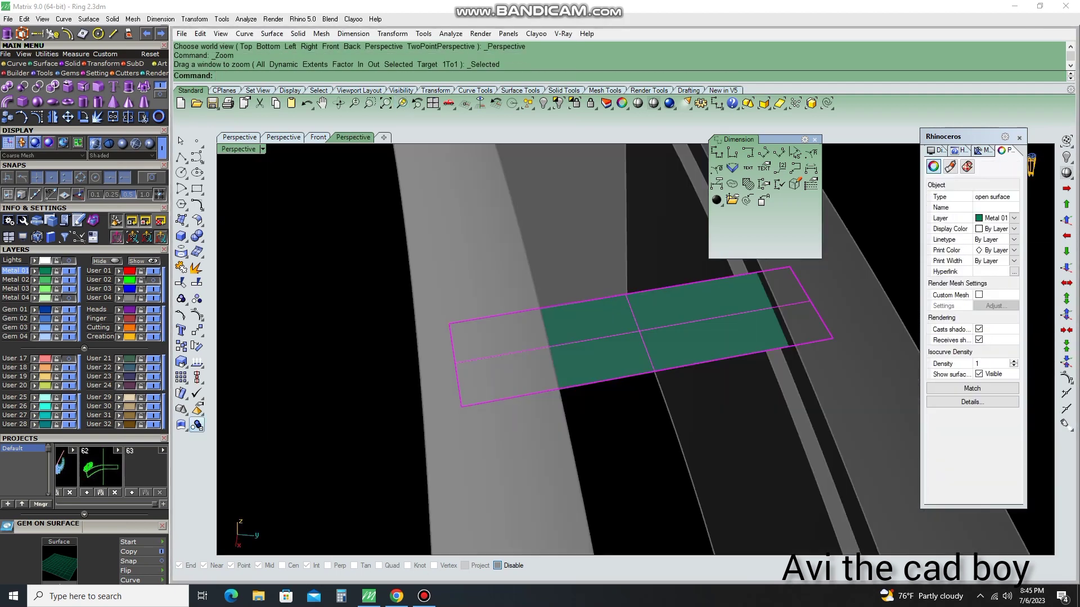
{"action": "left_click", "coordinate": [181, 251]}
{"action": "type", "text": "0.7"}
{"action": "key", "text": "Return"}
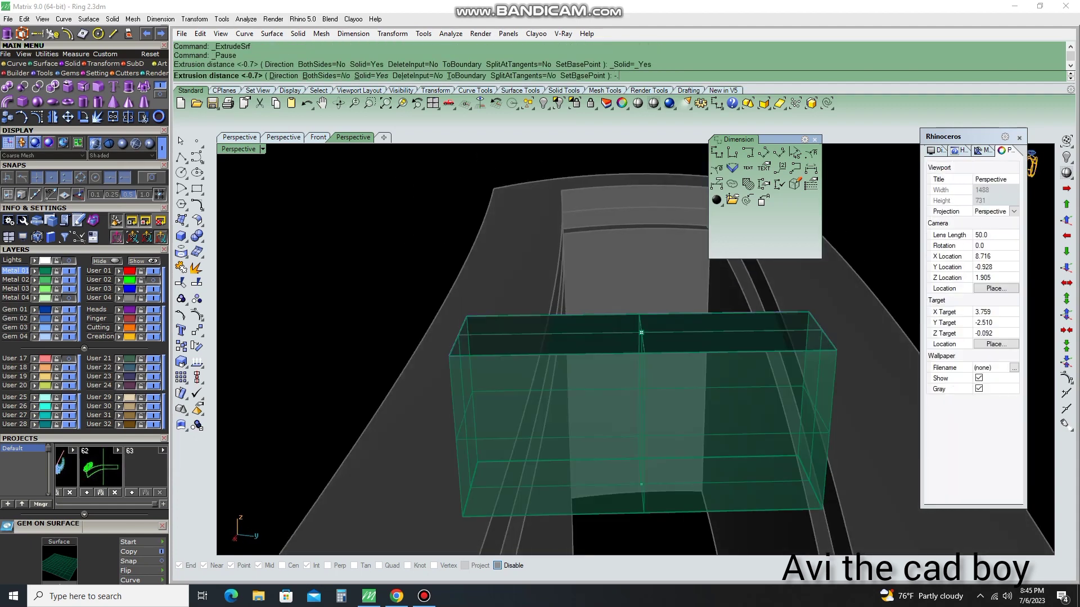
{"action": "key", "text": "Return"}
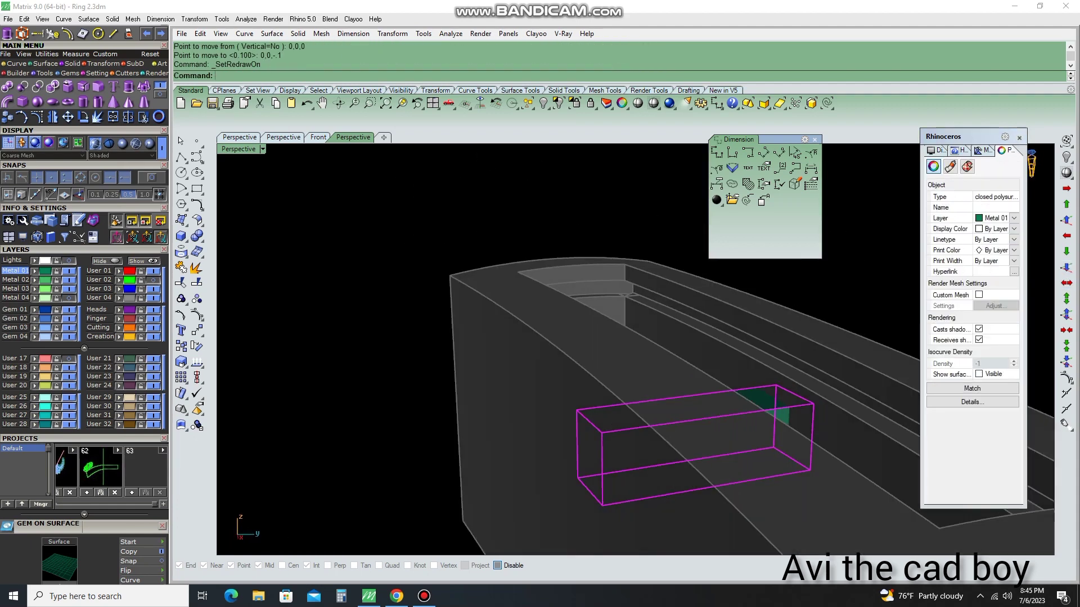
{"action": "right_click_drag", "start_coordinate": [635, 349], "coordinate": [635, 394]}
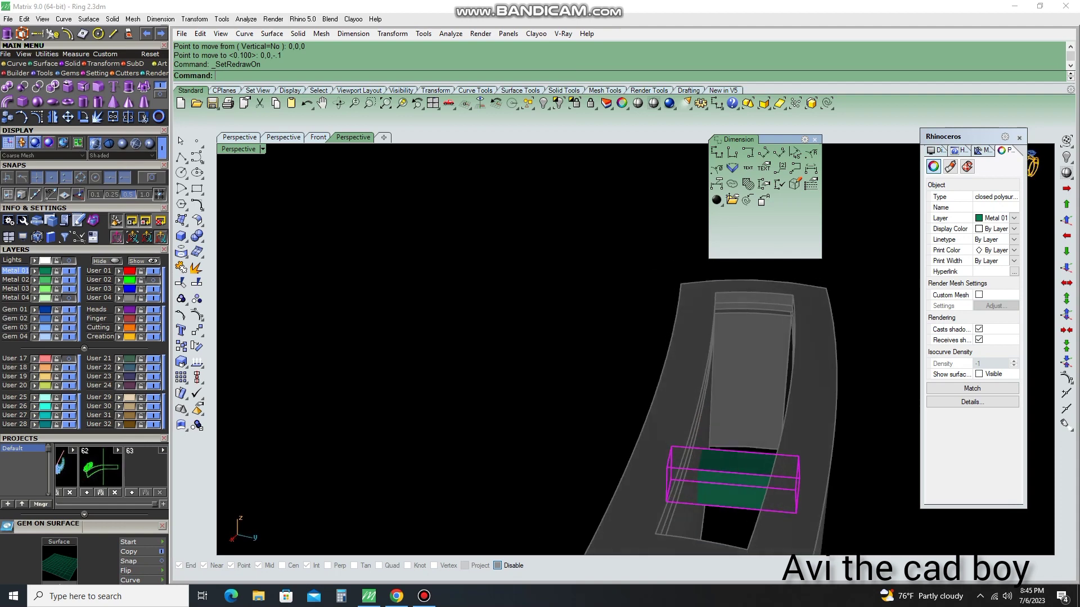
{"action": "key", "text": "ctrl+z"}
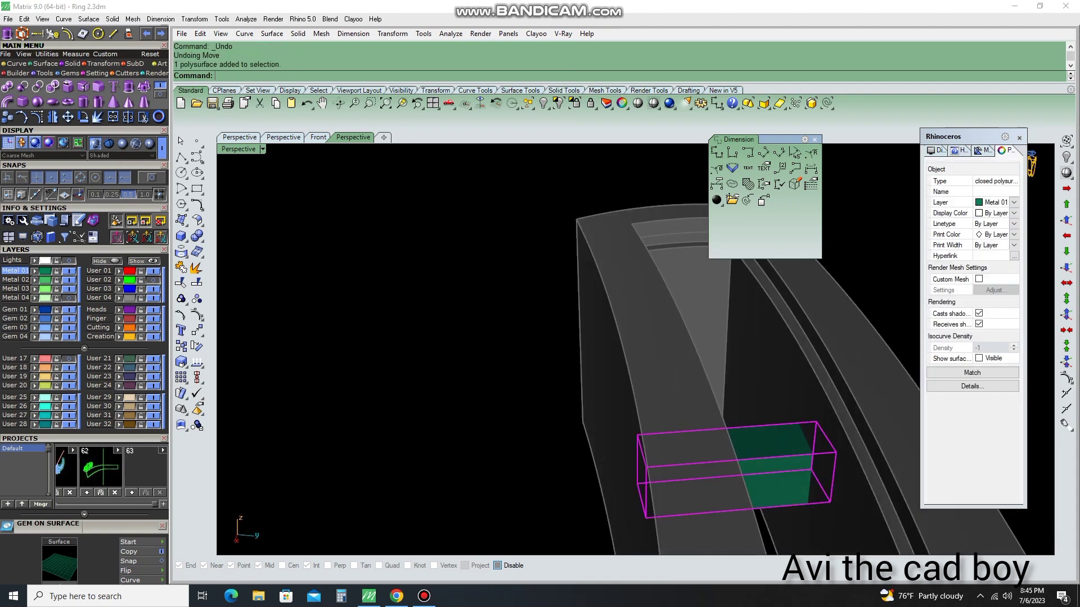
Group the box pieces and raise the grouped box by 0.1
{"action": "type", "text": "G"}
{"action": "key", "text": "Return"}
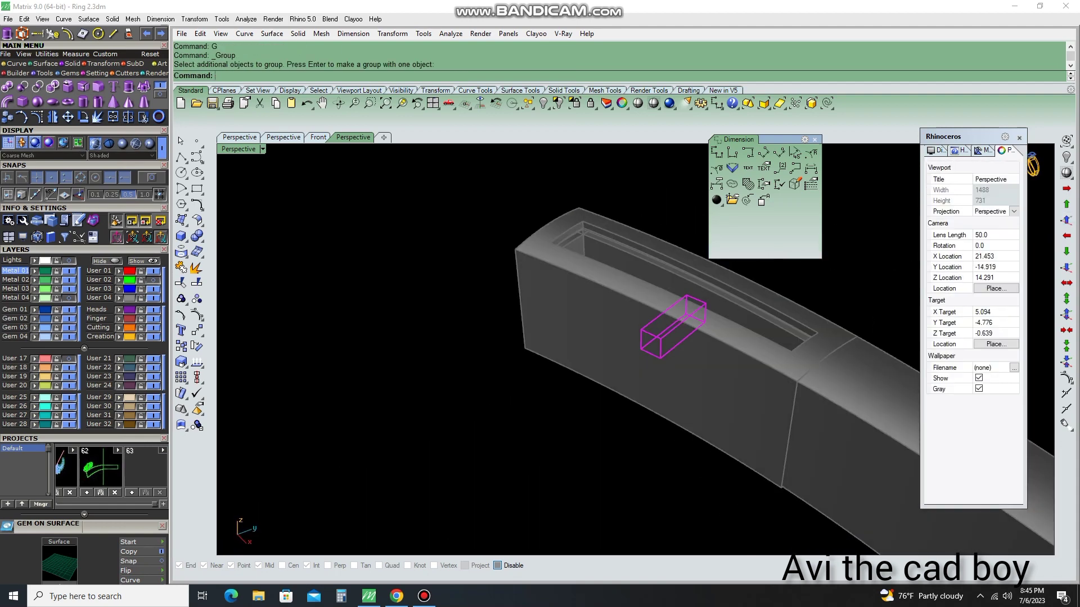
{"action": "right_click_drag", "start_coordinate": [635, 349], "coordinate": [635, 394]}
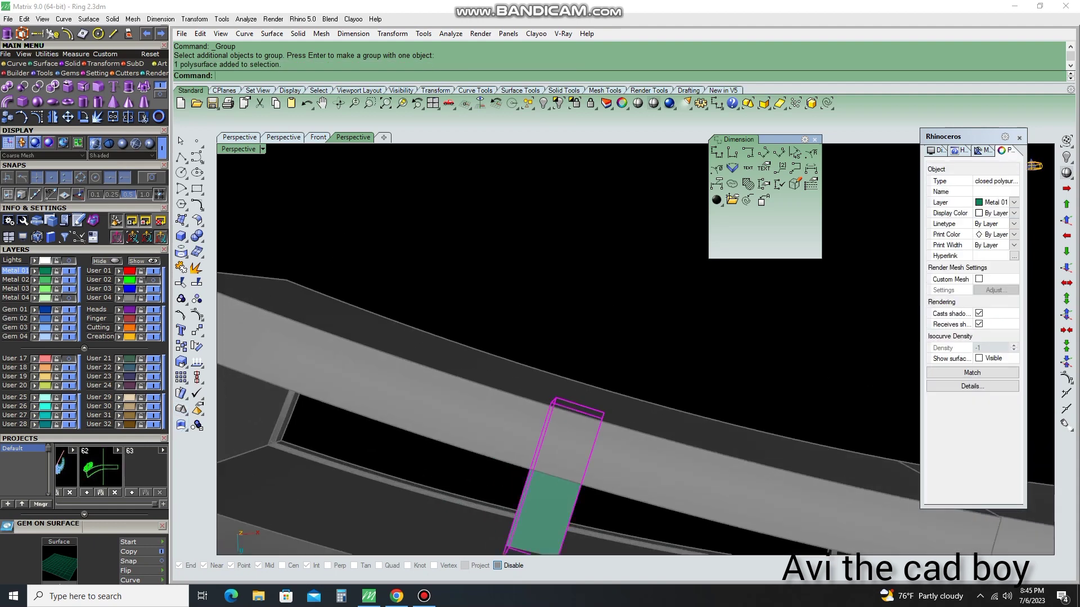
{"action": "left_click", "coordinate": [540, 438]}
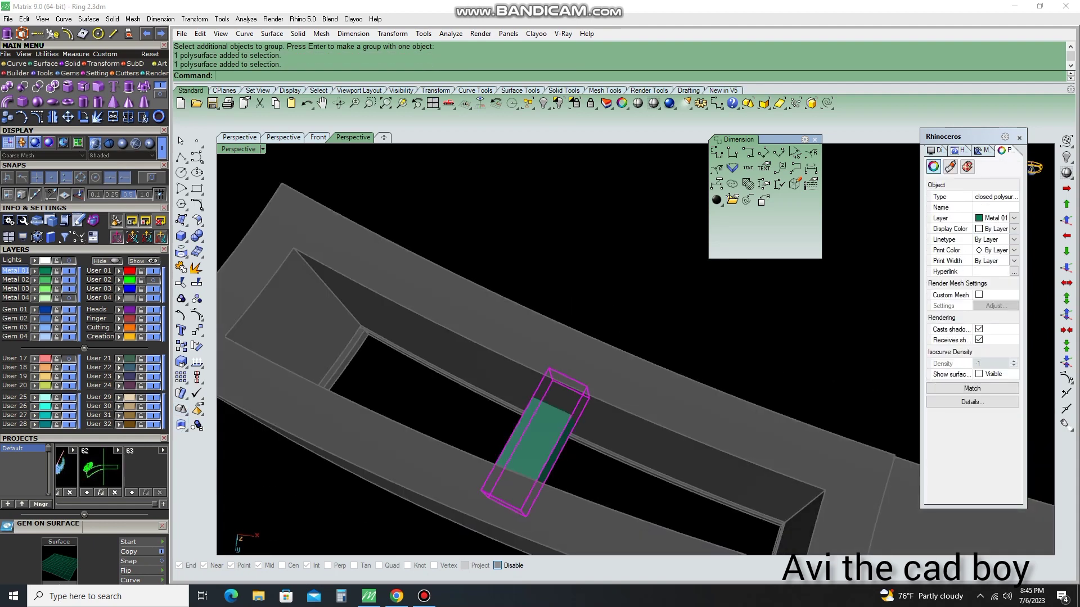
{"action": "key", "text": "Return"}
{"action": "left_click", "coordinate": [537, 439]}
{"action": "mouse_move", "coordinate": [619, 394]}
{"action": "right_mouse_down"}
{"action": "mouse_move", "coordinate": [502, 219]}
{"action": "mouse_move", "coordinate": [618, 393]}
{"action": "mouse_move", "coordinate": [619, 337]}
{"action": "right_mouse_up"}
{"action": "key", "text": "Return"}
{"action": "key", "text": "Escape"}
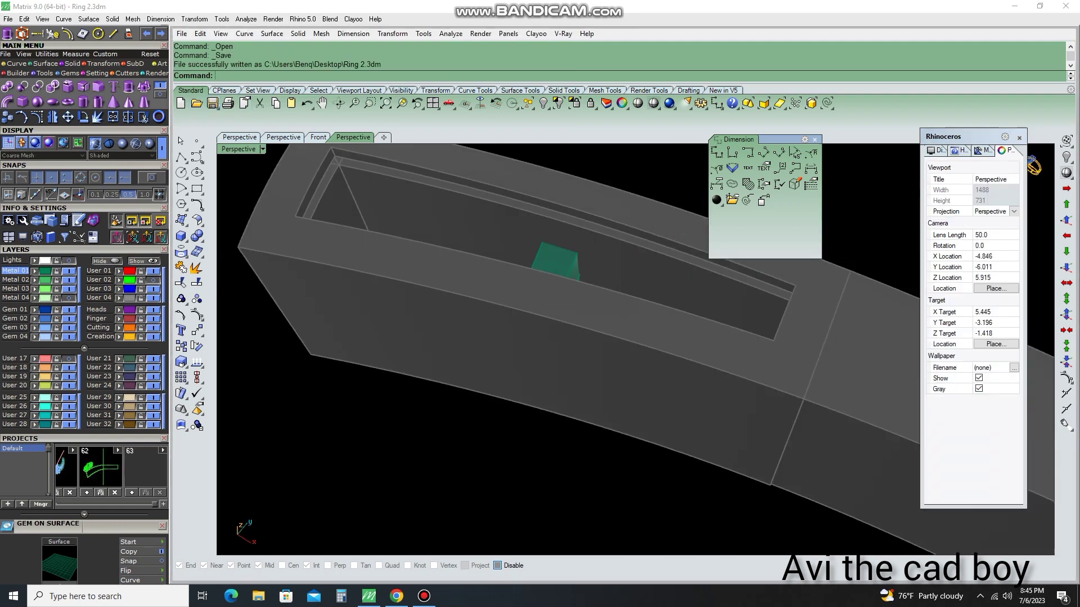
Group the four shank pieces in gold, hide the gems, and extract the slot's inner wall
{"action": "type", "text": "g"}
{"action": "key", "text": "Return"}
{"action": "left_click", "coordinate": [544, 104]}
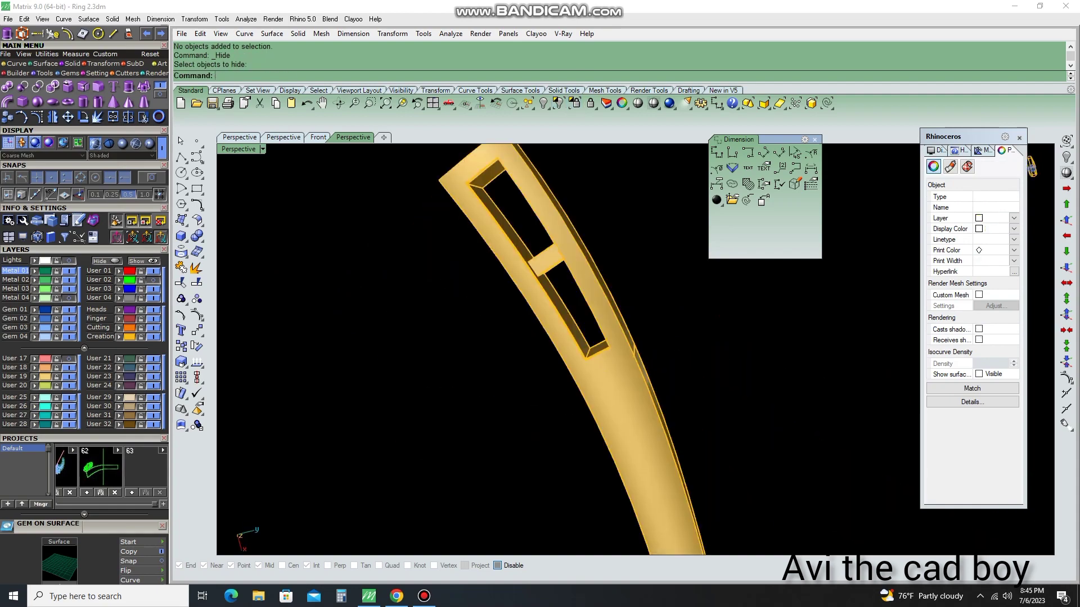
{"action": "type", "text": "ex"}
{"action": "key", "text": "Return"}
{"action": "right_click_drag", "start_coordinate": [562, 337], "coordinate": [506, 281]}
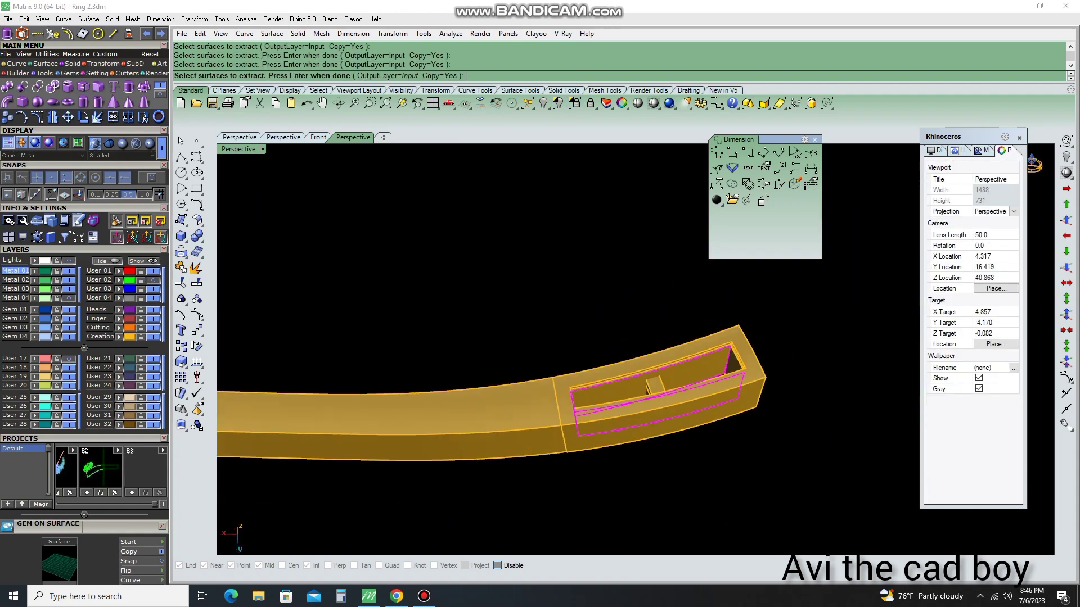
{"action": "key", "text": "Return"}
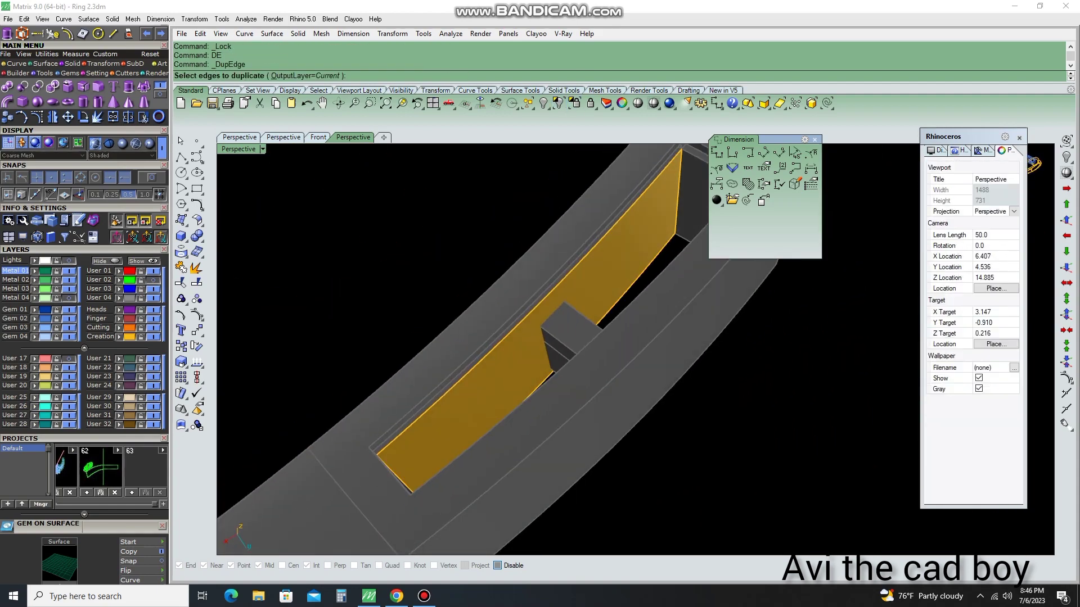
Duplicate the slot wall's edge as a curve and check it from the top view
{"action": "type", "text": "d"}
{"action": "key", "text": "Return"}
{"action": "type", "text": "d"}
{"action": "key", "text": "BackSpace"}
{"action": "right_click_drag", "start_coordinate": [563, 337], "coordinate": [506, 281]}
{"action": "left_click", "coordinate": [556, 281]}
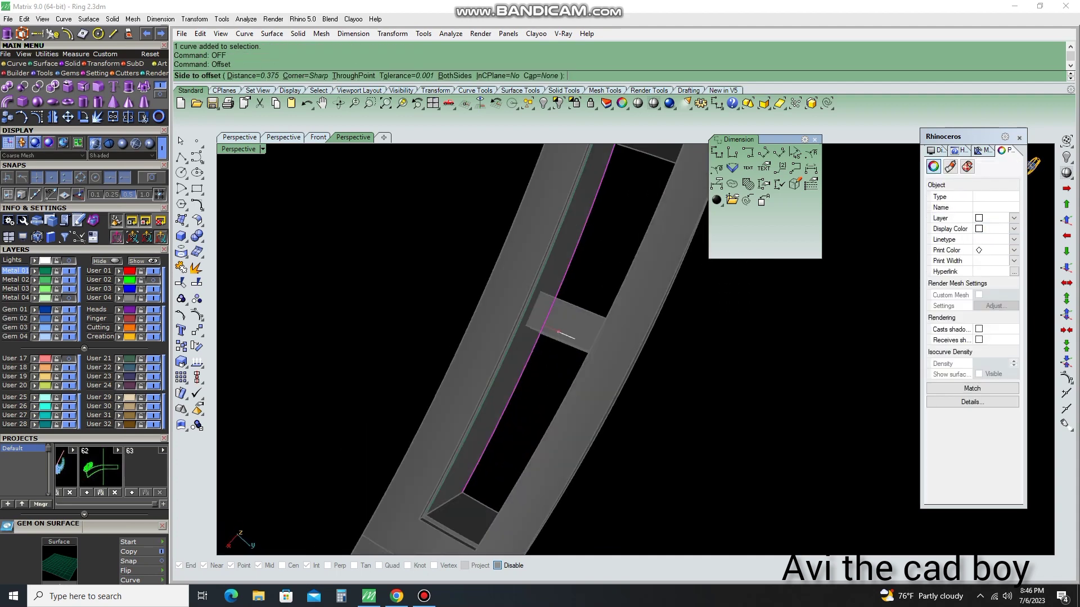
{"action": "key", "text": "ctrl+F1"}
{"action": "key", "text": "ctrl+z"}
{"action": "key", "text": "ctrl+z"}
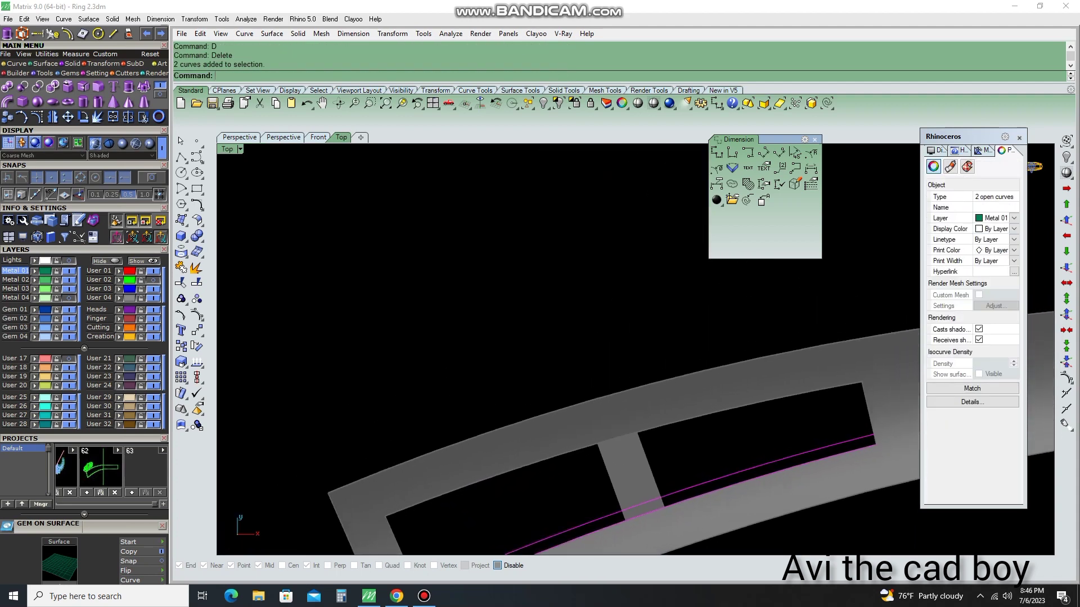
{"action": "key", "text": "ctrl+F4"}
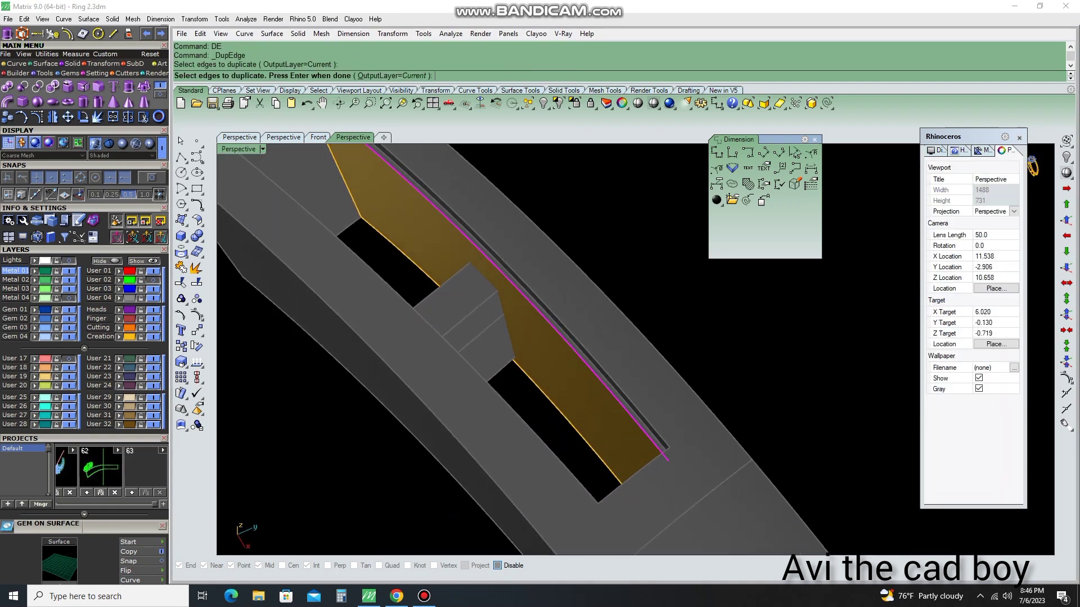
Try offsetting the edge curve, deleting and undoing the unwanted curves
{"action": "key", "text": "ctrl+F1"}
{"action": "scroll", "coordinate": [635, 348], "scroll_direction": "down", "scroll_amount": 3}
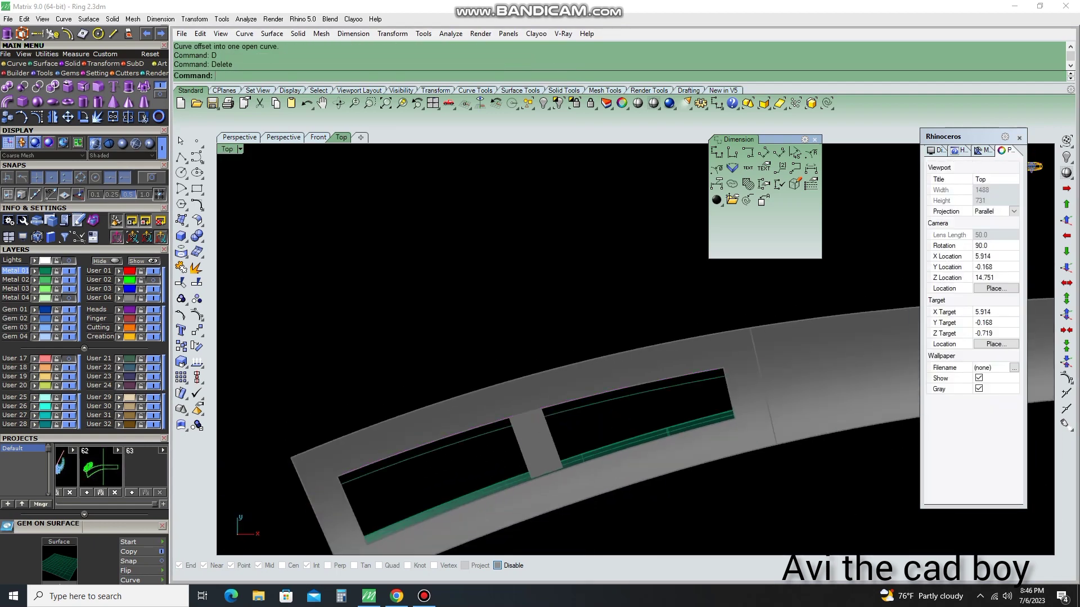
{"action": "type", "text": "D"}
{"action": "key", "text": "Return"}
{"action": "key", "text": "ctrl+z"}
{"action": "key", "text": "ctrl+z"}
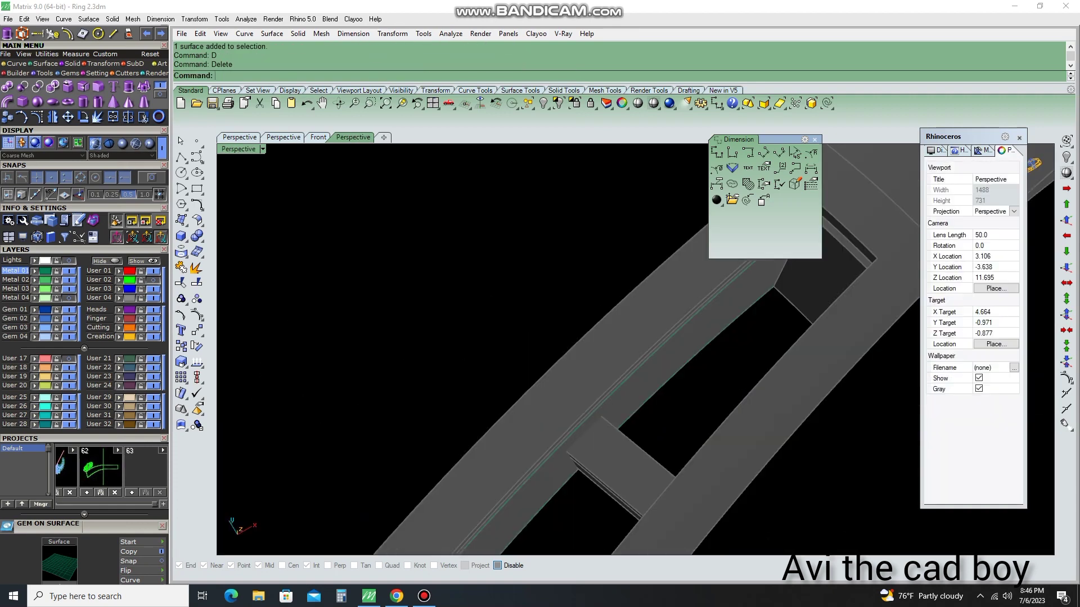
{"action": "left_click", "coordinate": [614, 434]}
{"action": "type", "text": "O"}
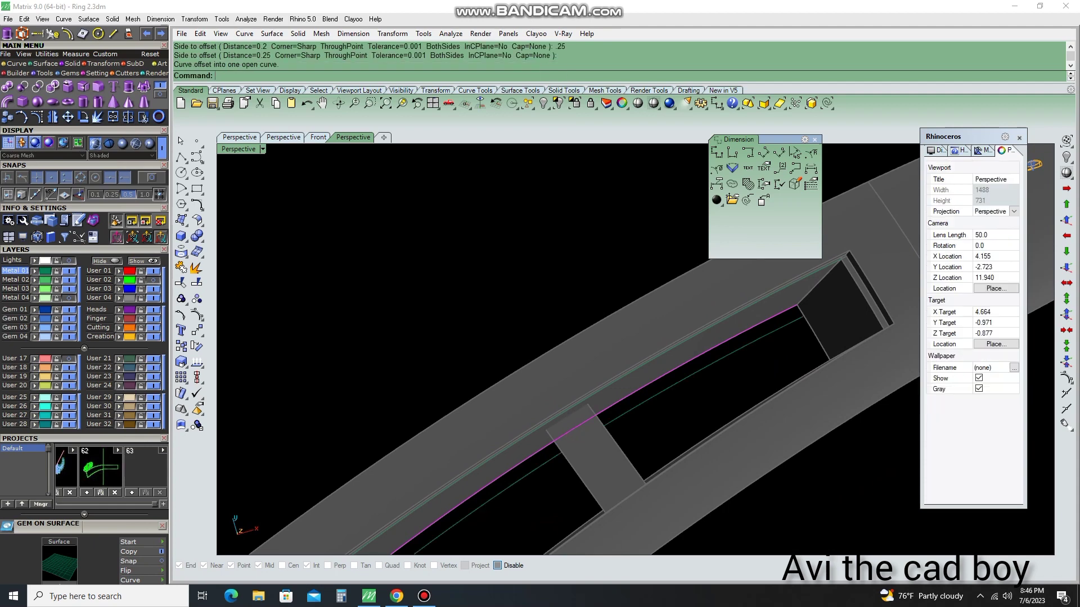
{"action": "key", "text": "Delete"}
{"action": "key", "text": "ctrl+F1"}
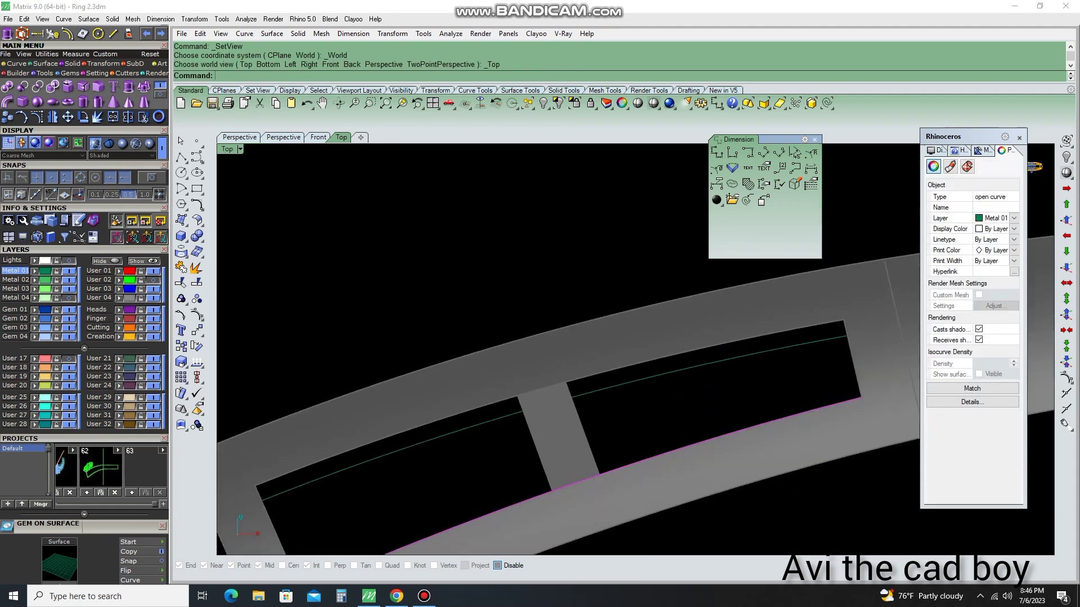
{"action": "key", "text": "ctrl+z"}
{"action": "key", "text": "ctrl+z"}
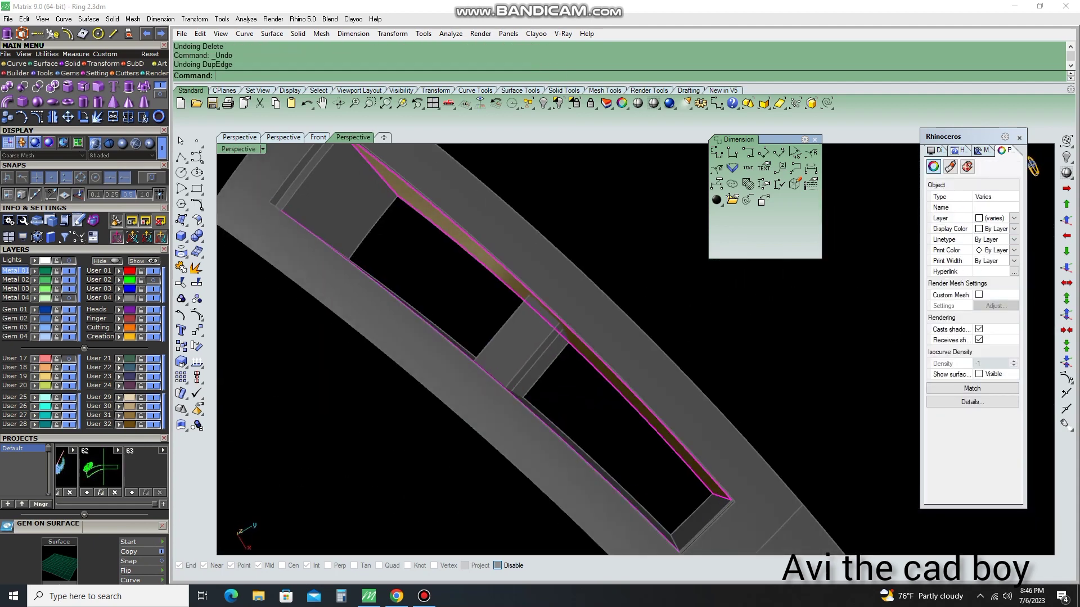
Offset the wall edge curve 0.25 inside the slot and loft between the two curves
{"action": "left_click", "coordinate": [616, 393]}
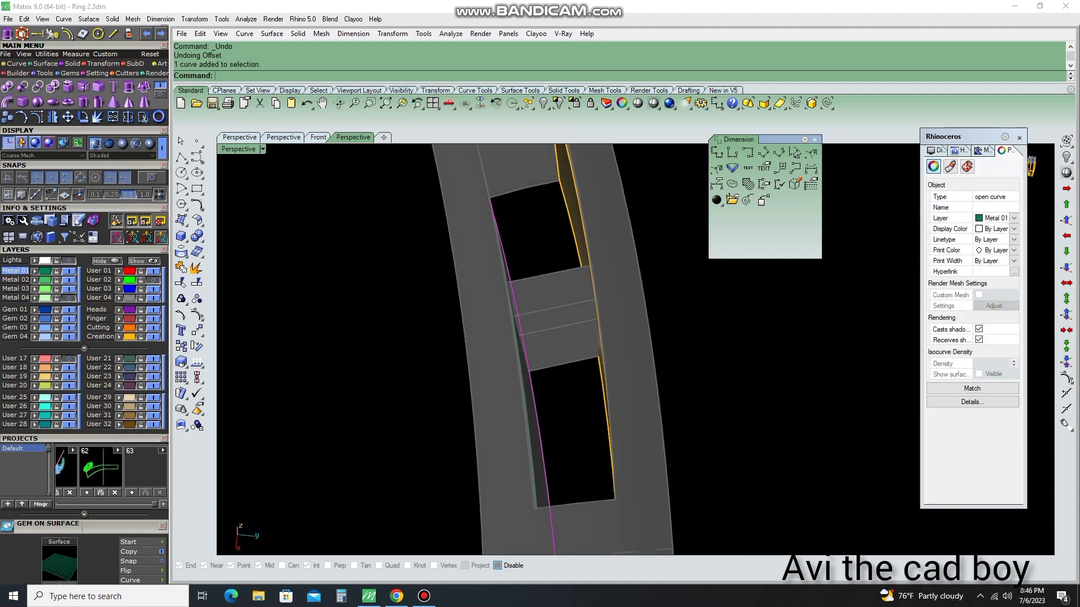
{"action": "type", "text": "off"}
{"action": "key", "text": "Return"}
{"action": "left_click", "coordinate": [544, 424]}
{"action": "type", "text": "d"}
{"action": "key", "text": "Return"}
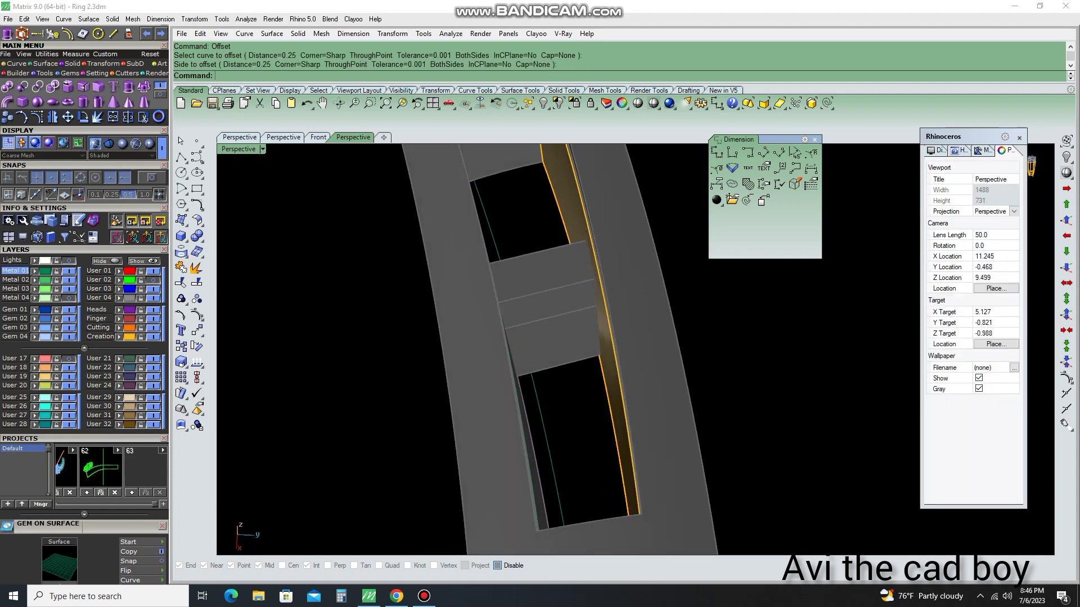
{"action": "key", "text": "Return"}
Loft the strip between the curves and check it from above
{"action": "type", "text": "l"}
{"action": "key", "text": "Return"}
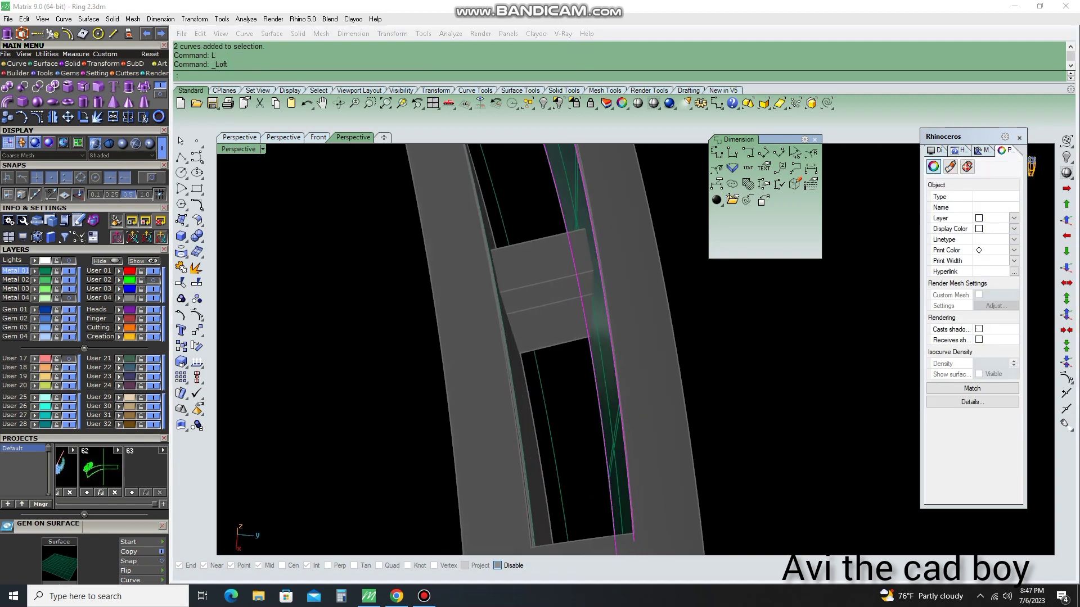
{"action": "key", "text": "ctrl+F1"}
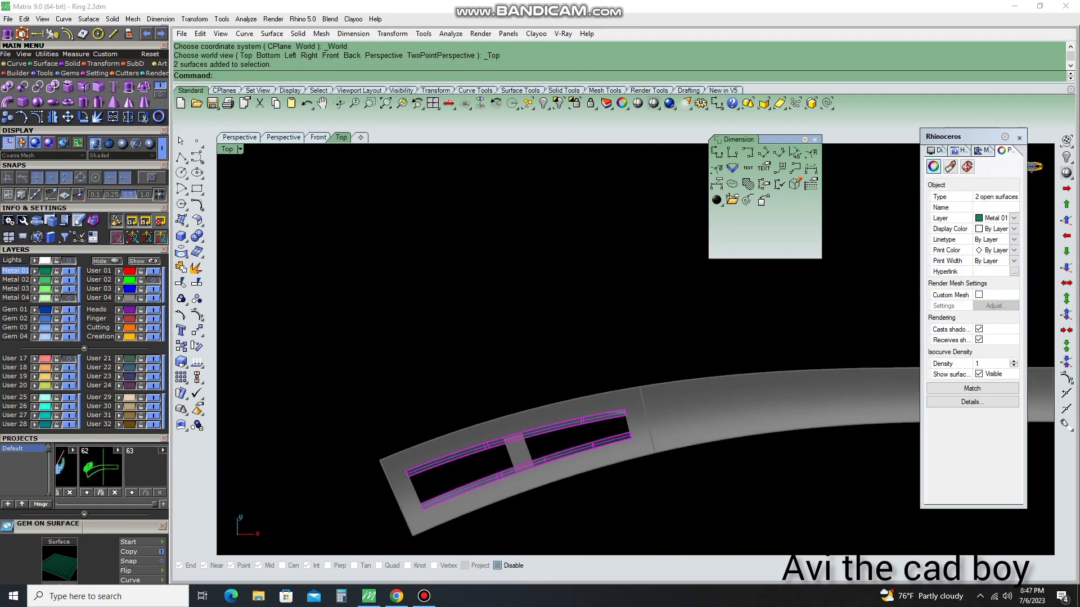
{"action": "key", "text": "Home"}
Extend the strip surface's edge along the slot
{"action": "type", "text": "of"}
{"action": "key", "text": "Return"}
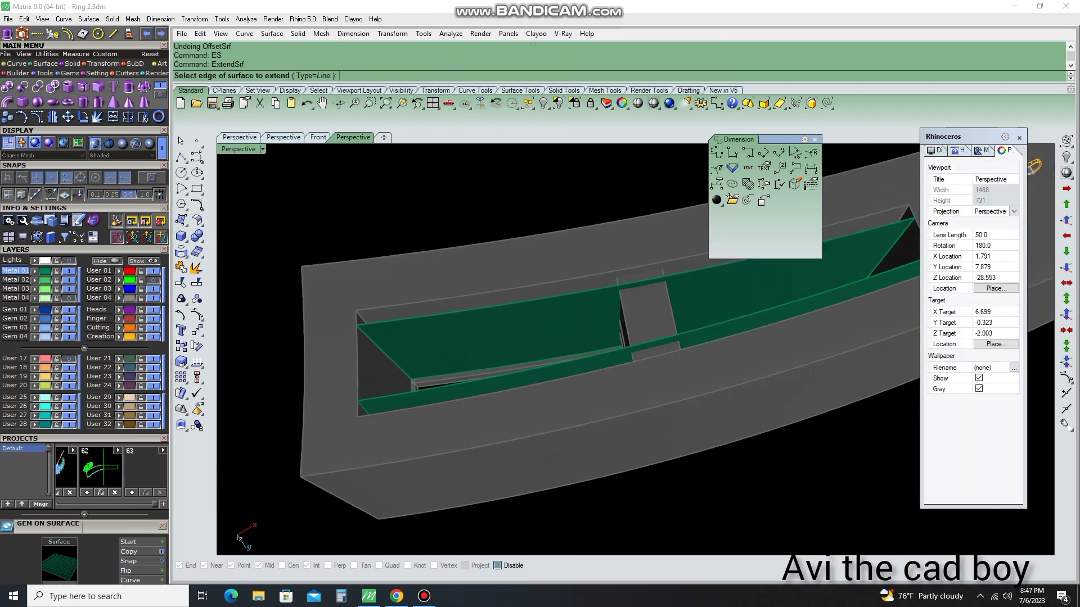
{"action": "key", "text": "ctrl+z"}
{"action": "type", "text": "es"}
{"action": "key", "text": "Return"}
{"action": "left_click", "coordinate": [383, 343]}
{"action": "key", "text": "Home"}
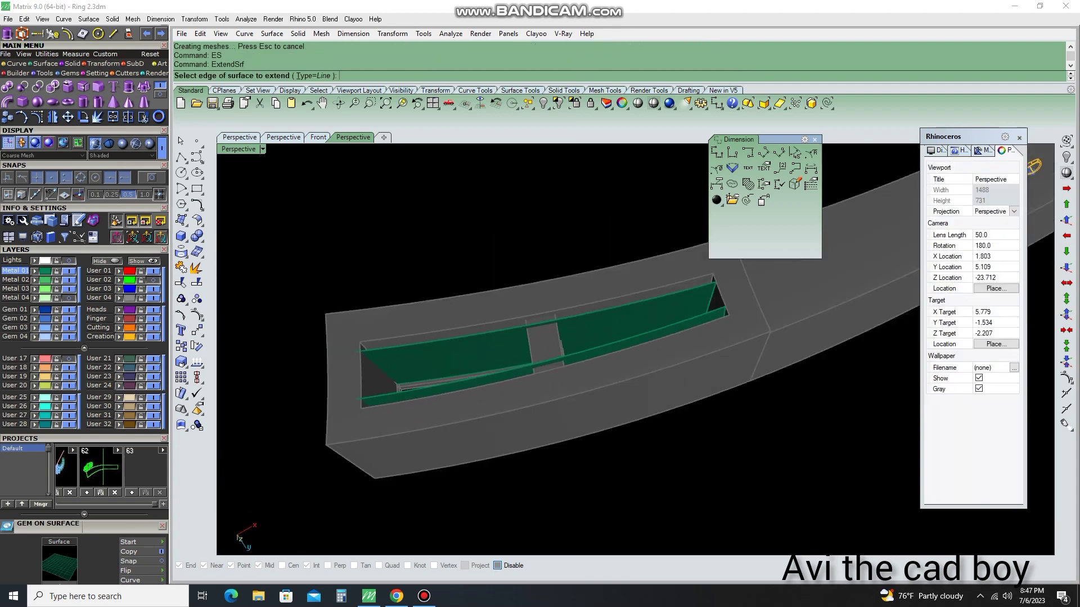
Thicken the strips into 0.3 solid rails and select the pieces for grouping
{"action": "type", "text": "offsetsrf"}
{"action": "key", "text": "Return"}
{"action": "key", "text": "Return"}
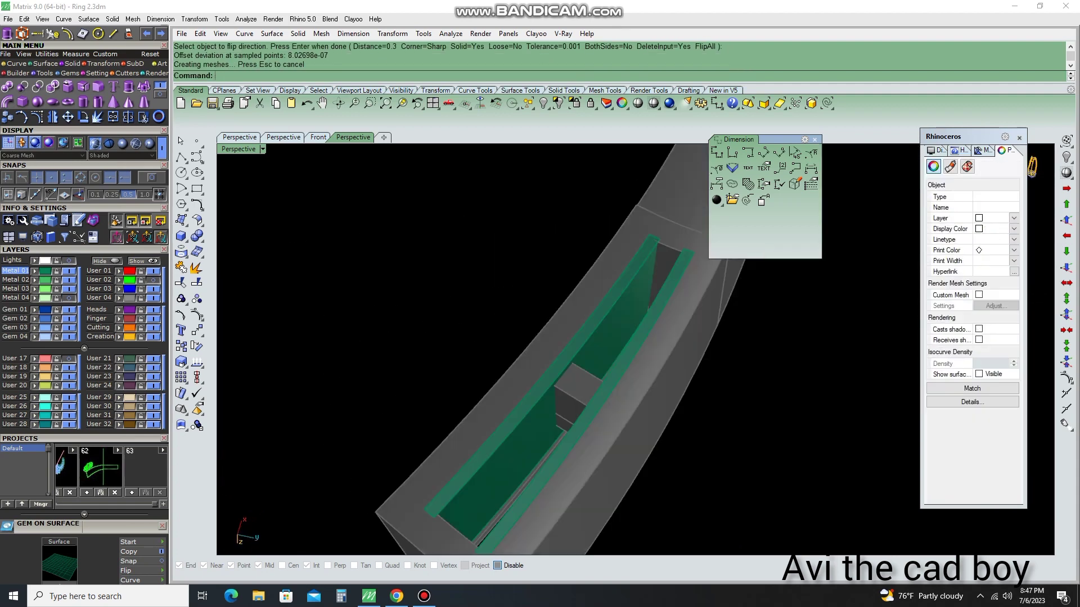
{"action": "key", "text": "Home"}
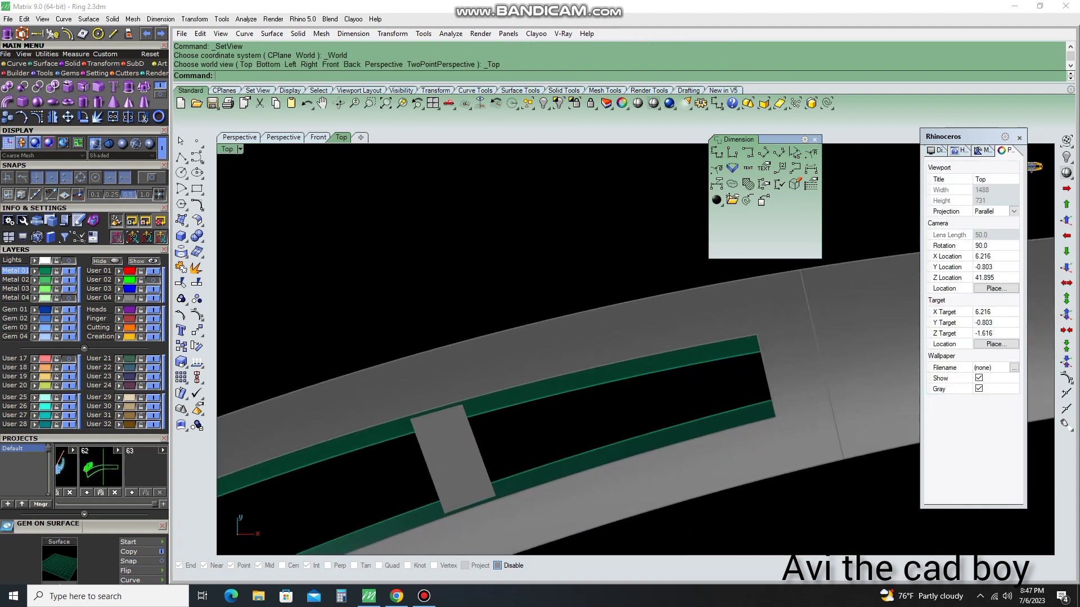
{"action": "key", "text": "ctrl+a"}
Group the rails with the ring and inspect the band's inner channel up close
{"action": "type", "text": "g"}
{"action": "key", "text": "Return"}
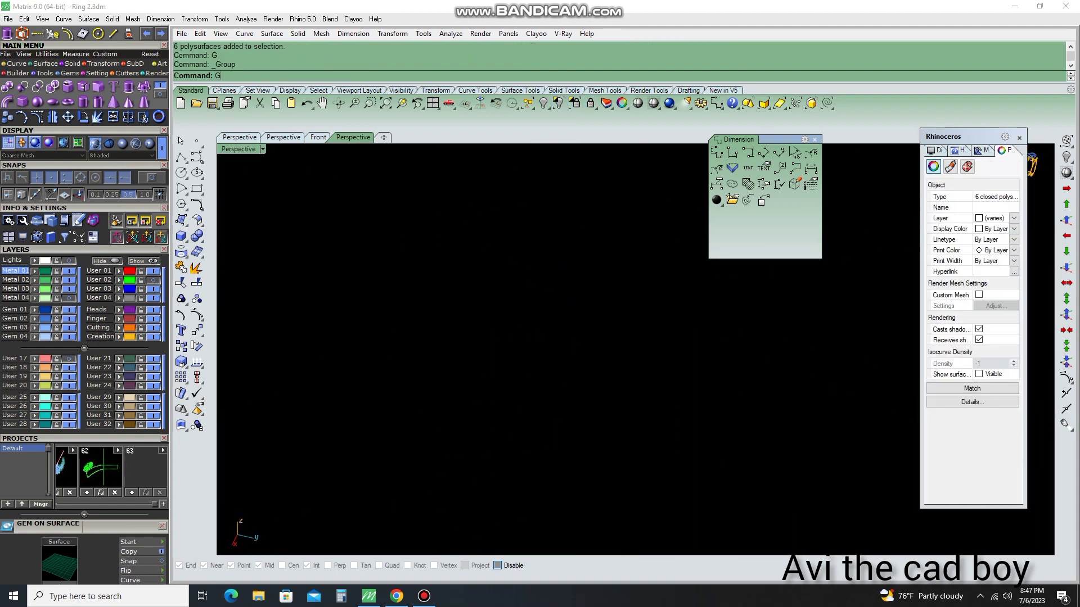
{"action": "key", "text": "Home"}
{"action": "key", "text": "Home"}
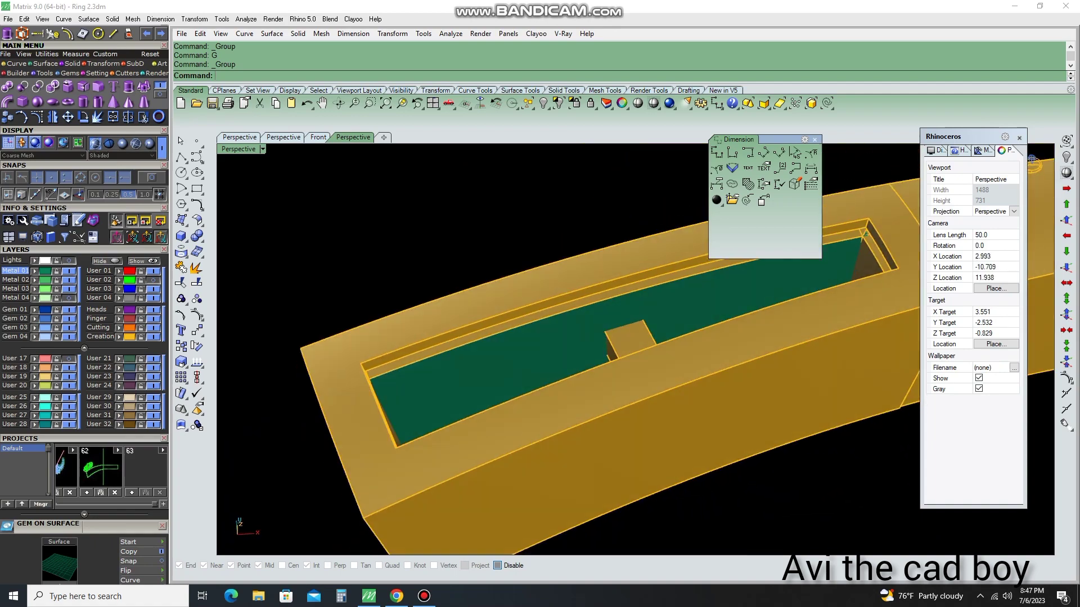
{"action": "key", "text": "Home"}
{"action": "key", "text": "Home"}
{"action": "key", "text": "Home"}
{"action": "key", "text": "Home"}
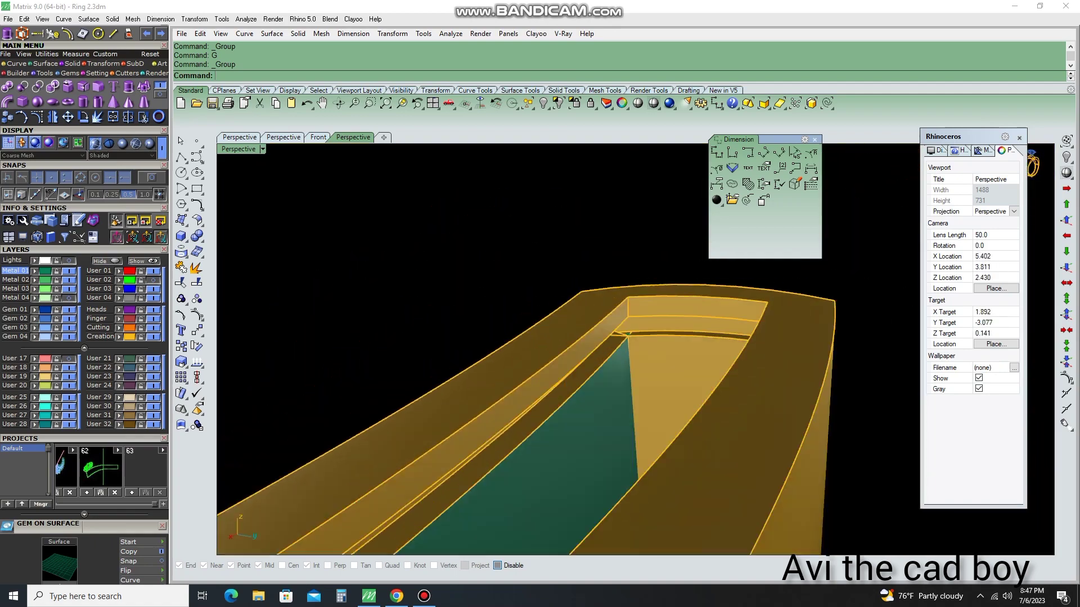
{"action": "key", "text": "Home"}
Group the six band and channel pieces into one unit and switch to Top view
{"action": "key", "text": "Home"}
{"action": "key", "text": "Home"}
{"action": "key", "text": "Home"}
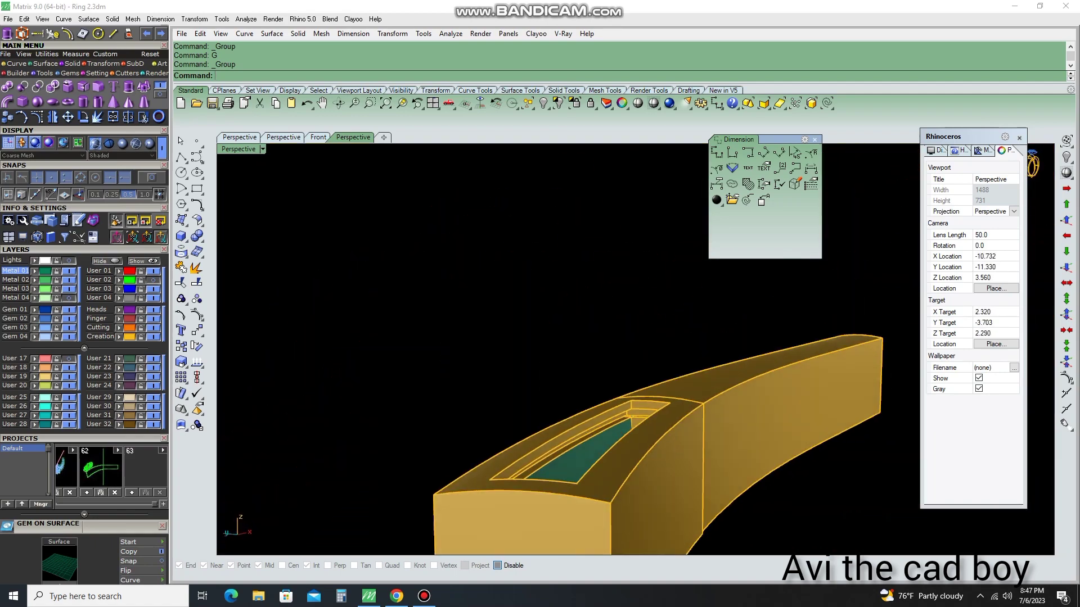
{"action": "key", "text": "Home"}
{"action": "key", "text": "ctrl+a"}
{"action": "key", "text": "Home"}
{"action": "key", "text": "Home"}
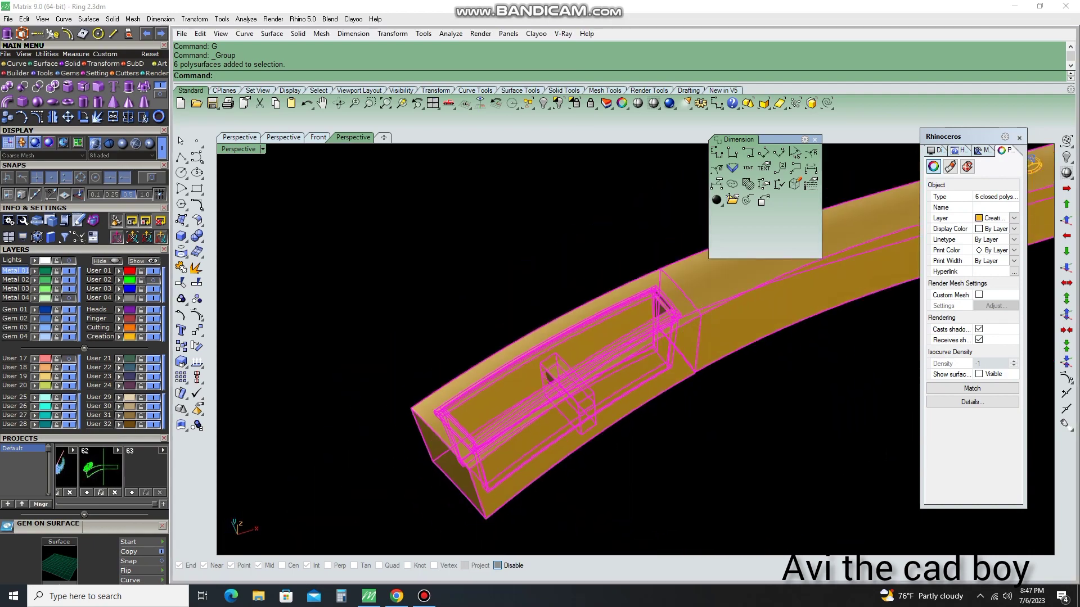
{"action": "type", "text": "g"}
{"action": "key", "text": "Return"}
{"action": "key", "text": "Home"}
{"action": "key", "text": "Home"}
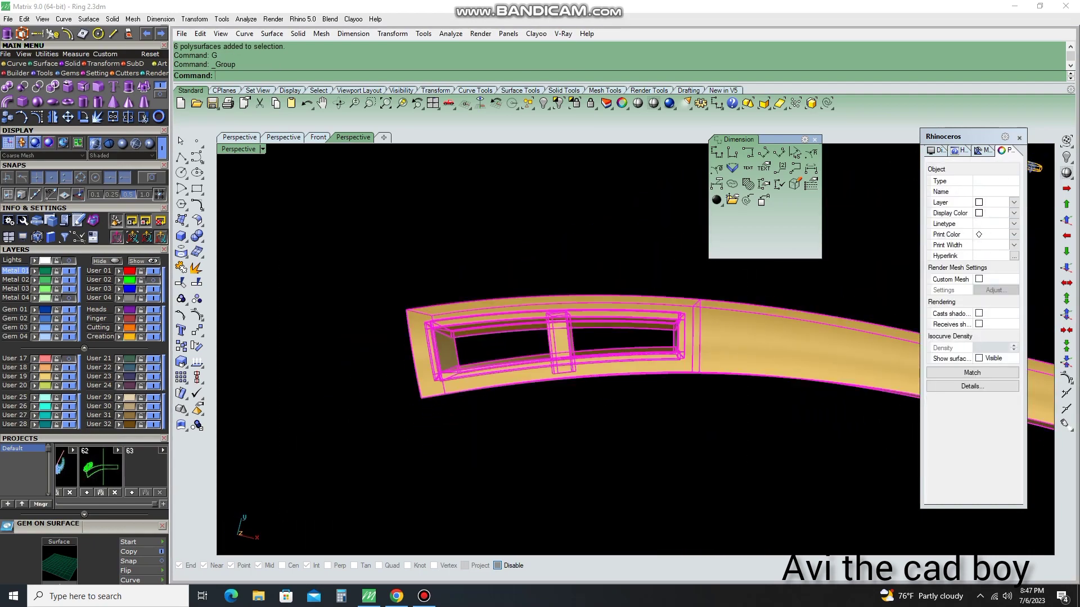
{"action": "key", "text": "ctrl+F1"}
{"action": "key", "text": "Escape"}
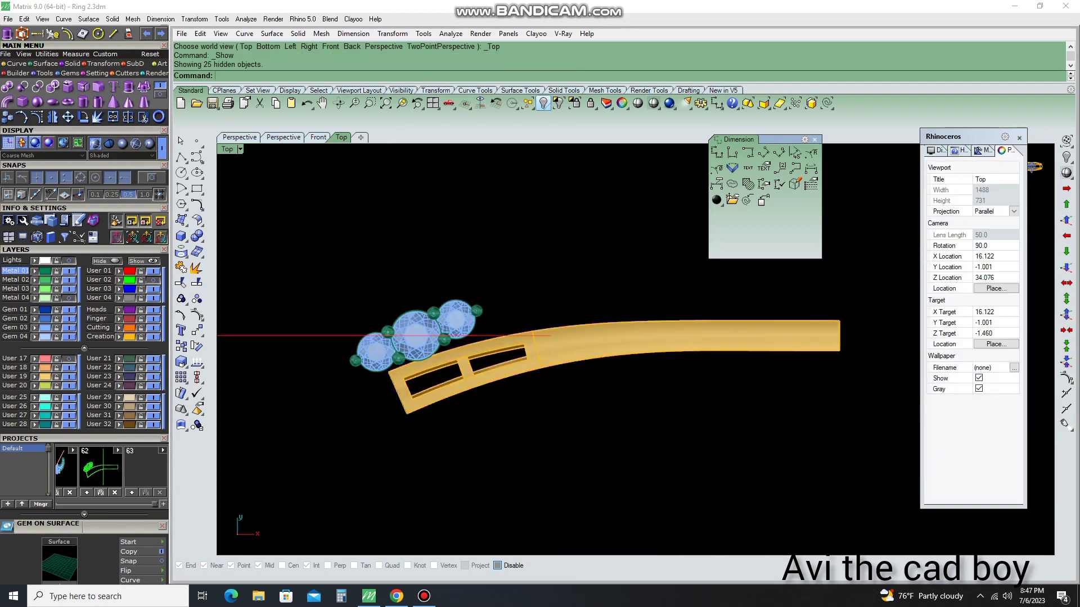
Return to a single Perspective view and zoom extents (ZE) to fit the whole model
{"action": "key", "text": "ctrl+F4"}
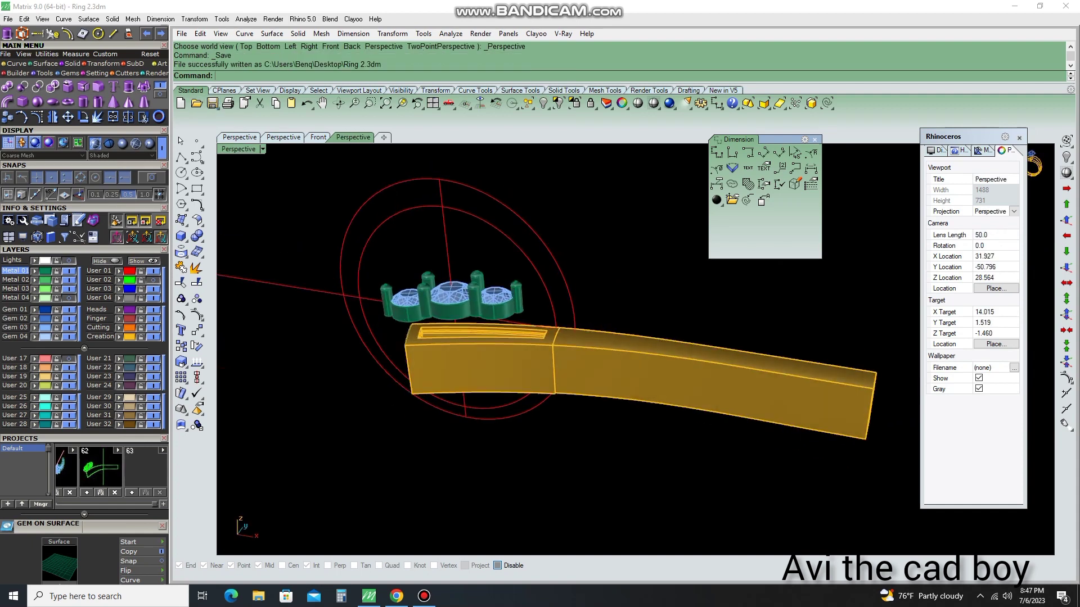
{"action": "scroll", "coordinate": [653, 380], "scroll_direction": "down", "scroll_amount": 5}
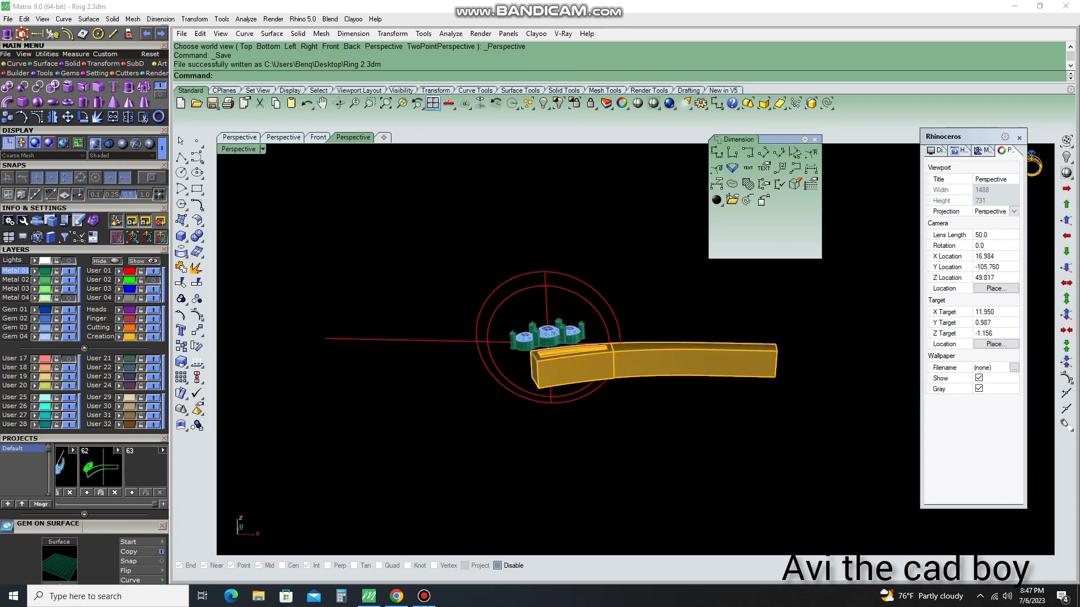
{"action": "key", "text": "ctrl+F5"}
{"action": "key", "text": "ctrl+F4"}
{"action": "type", "text": "ZE"}
{"action": "key", "text": "Return"}
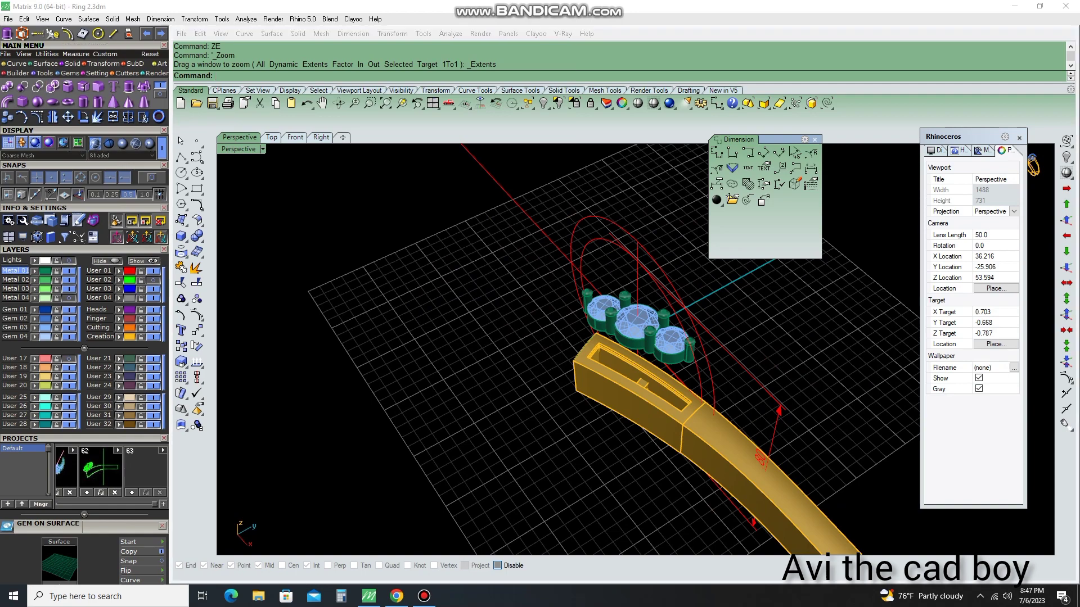
Zoom in on the gold band and select the large green plane surface beneath it
{"action": "key", "text": "ctrl+a"}
{"action": "scroll", "coordinate": [636, 349], "scroll_direction": "up", "scroll_amount": 5}
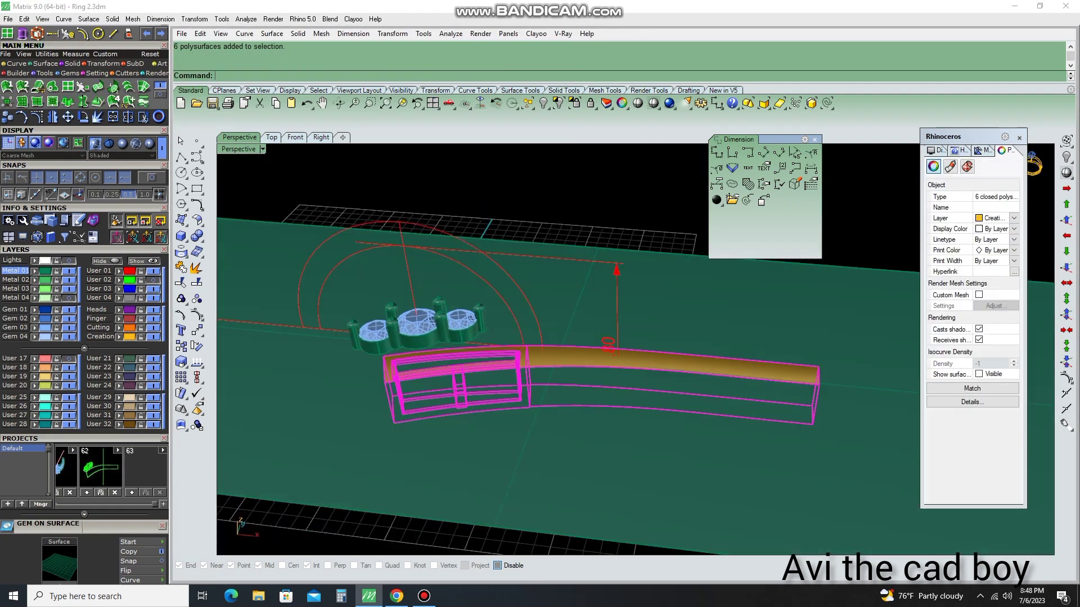
{"action": "right_click_drag", "start_coordinate": [636, 348], "coordinate": [563, 338]}
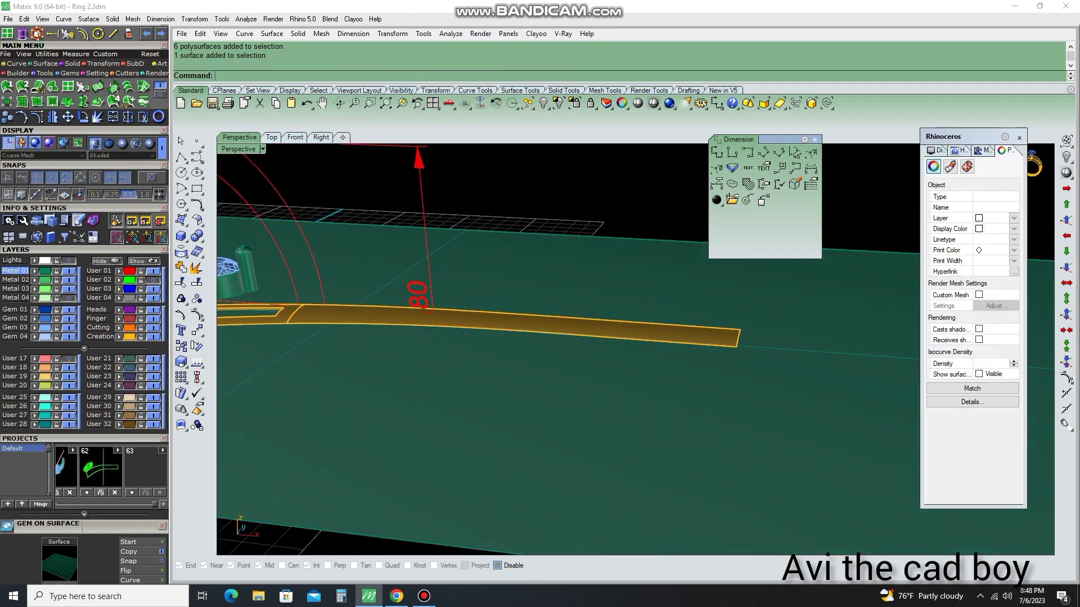
{"action": "left_click", "coordinate": [562, 332]}
{"action": "right_click_drag", "start_coordinate": [635, 348], "coordinate": [563, 337]}
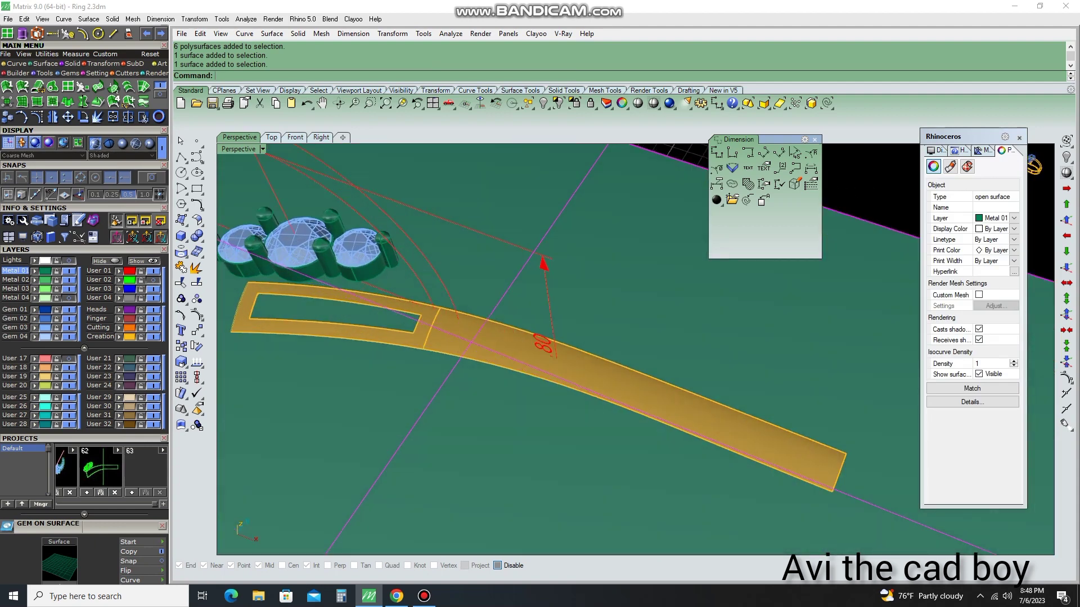
{"action": "scroll", "coordinate": [635, 348], "scroll_direction": "down", "scroll_amount": 3}
Delete the green plane surface and hide the gems, curves and dimension
{"action": "type", "text": "d"}
{"action": "key", "text": "Return"}
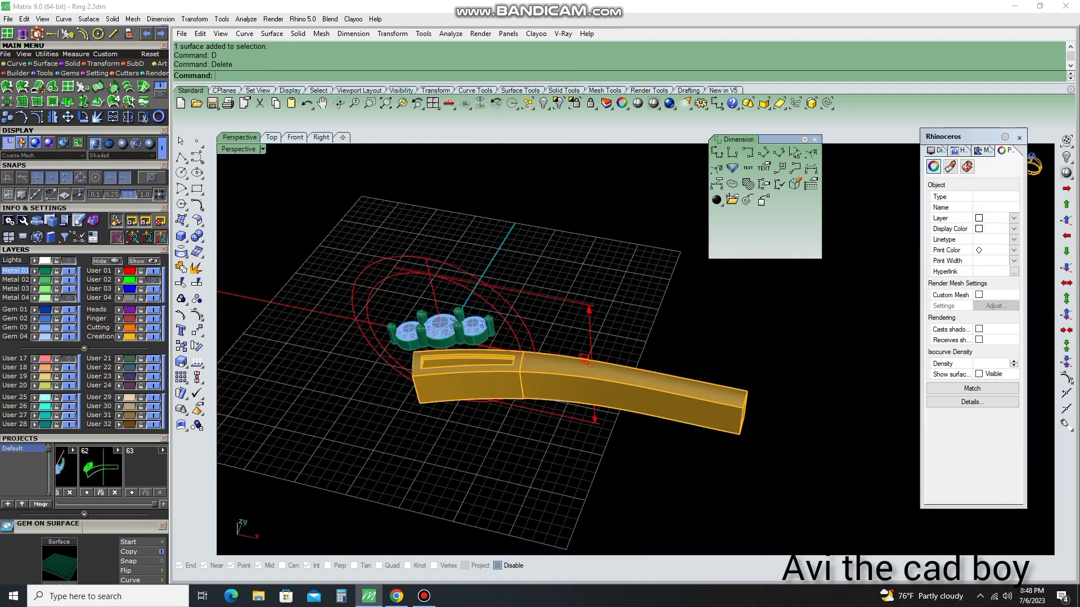
{"action": "key", "text": "ctrl+i"}
{"action": "key", "text": "ctrl+h"}
Ungroup the six band pieces, then invert the selection and lock the inner channel pieces
{"action": "key", "text": "ctrl+a"}
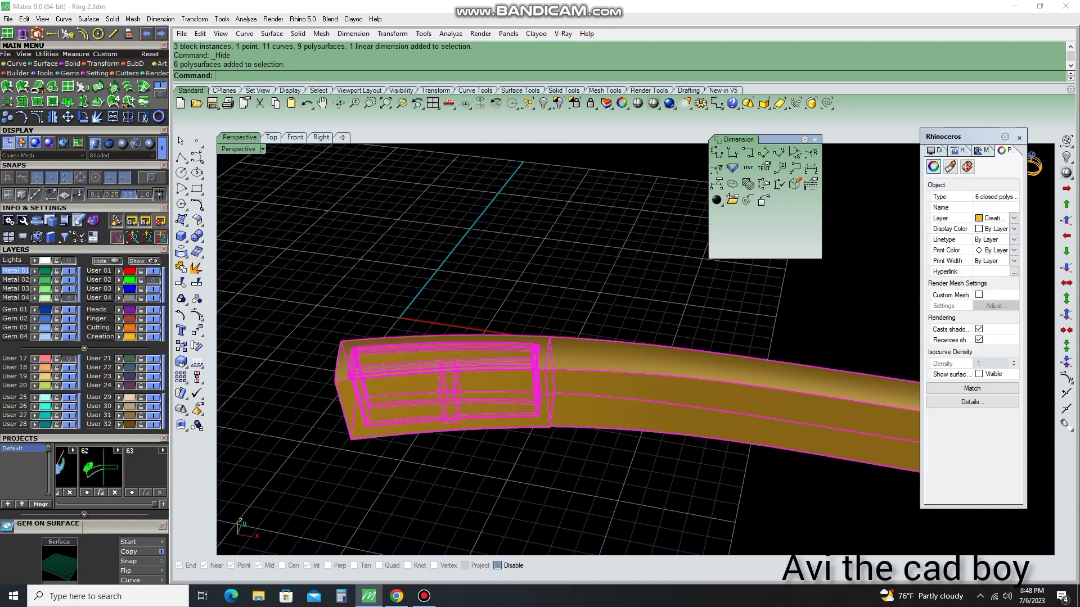
{"action": "type", "text": "u"}
{"action": "key", "text": "Return"}
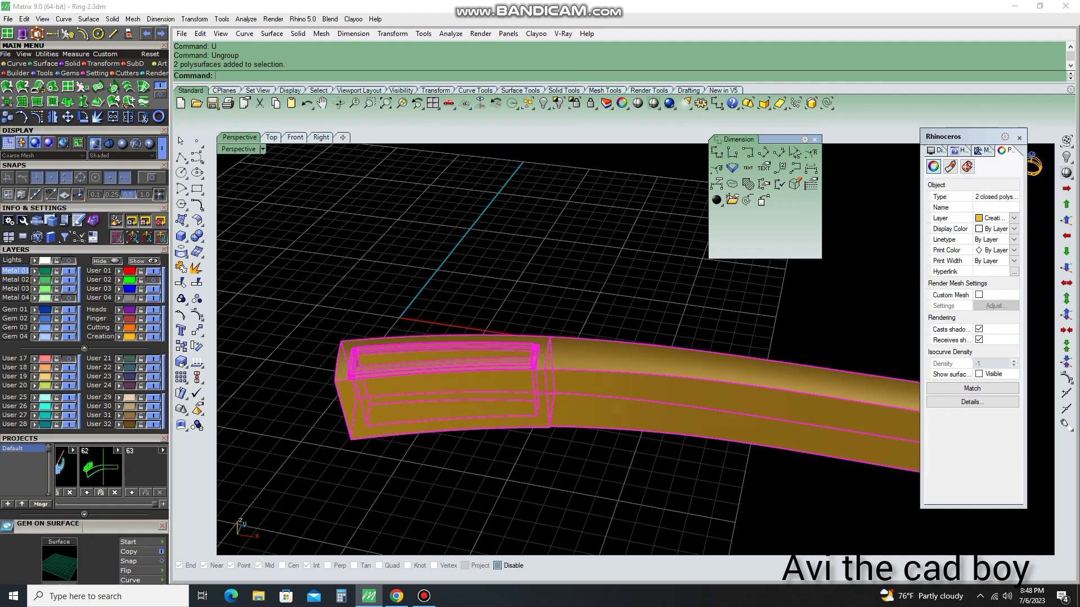
{"action": "key", "text": "Delete"}
{"action": "key", "text": "ctrl+z"}
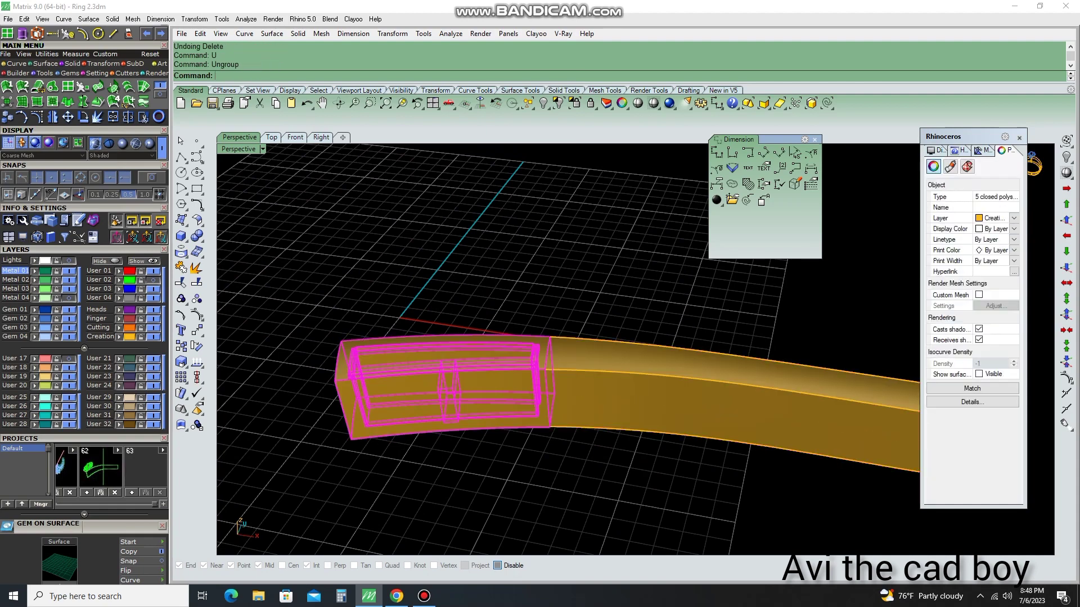
{"action": "key", "text": "ctrl+i"}
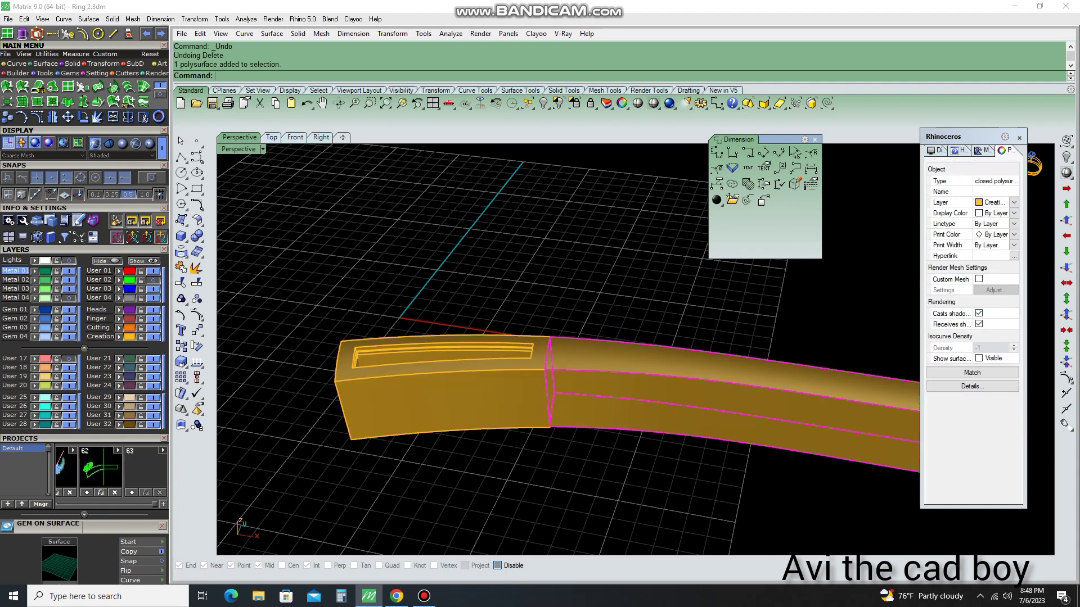
{"action": "key", "text": "ctrl+l"}
Select the band's outer body, undo its accidental move, and inspect the band joint from several angles
{"action": "right_click_drag", "start_coordinate": [562, 253], "coordinate": [562, 236]}
{"action": "left_click", "coordinate": [731, 394]}
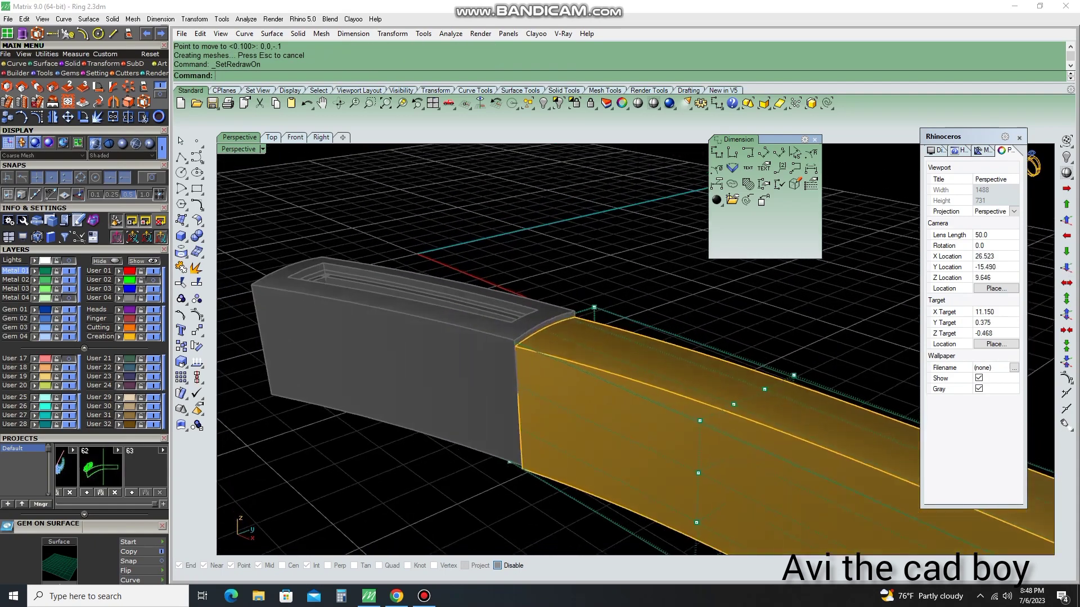
{"action": "key", "text": "ctrl+z"}
{"action": "key", "text": "ctrl+z"}
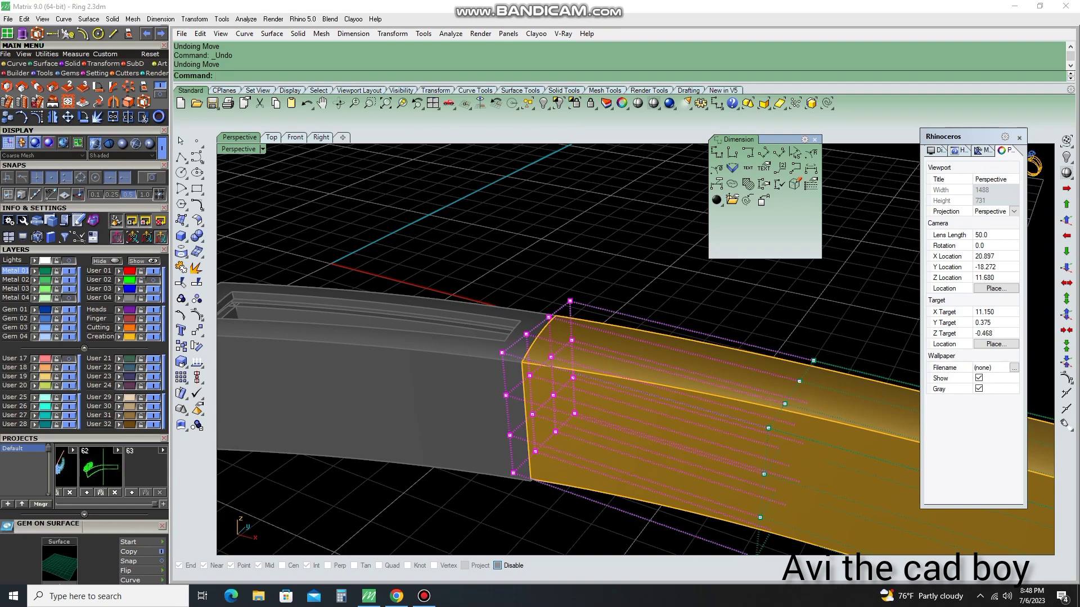
{"action": "key", "text": "Home"}
{"action": "key", "text": "Home"}
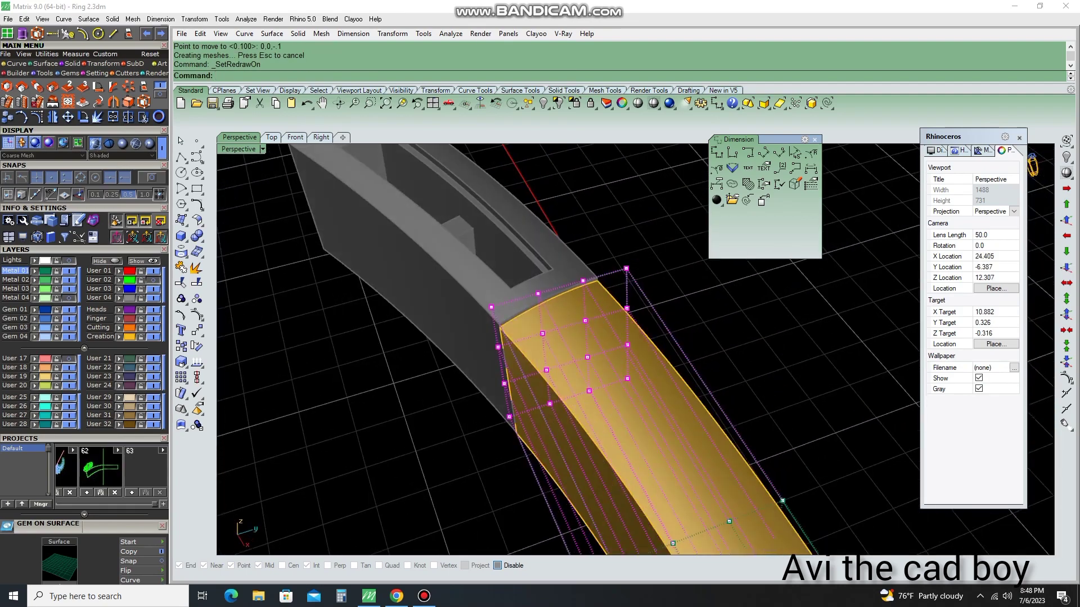
{"action": "key", "text": "Home"}
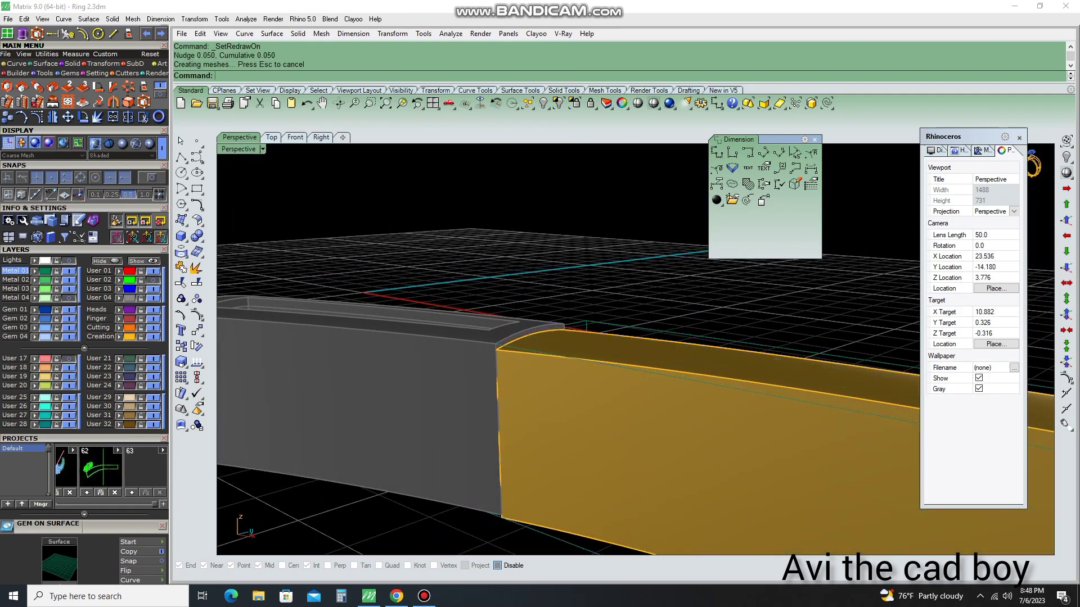
{"action": "key", "text": "Home"}
{"action": "key", "text": "Home"}
{"action": "key", "text": "Home"}
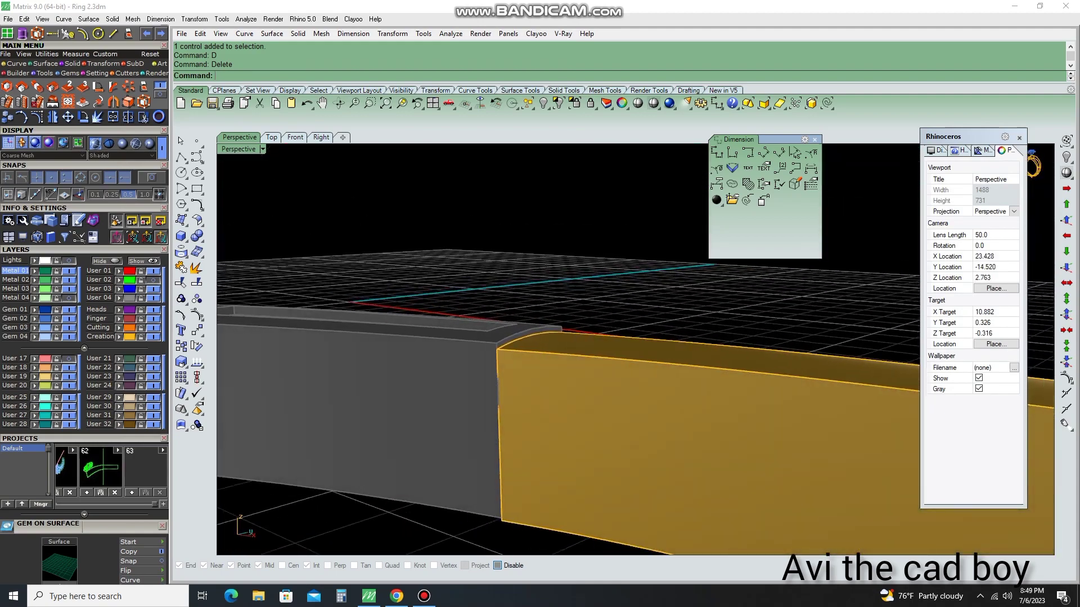
{"action": "key", "text": "Home"}
{"action": "key", "text": "Home"}
Regroup all the band pieces and show the hidden gems and curves again
{"action": "key", "text": "ctrl+a"}
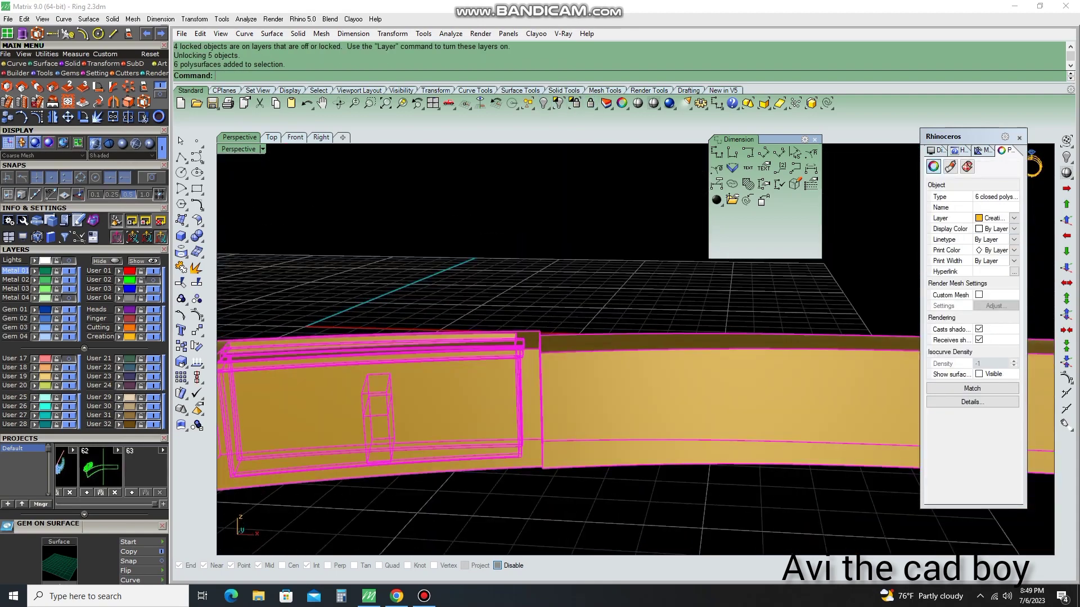
{"action": "type", "text": "g"}
{"action": "key", "text": "Return"}
{"action": "right_click", "coordinate": [543, 103]}
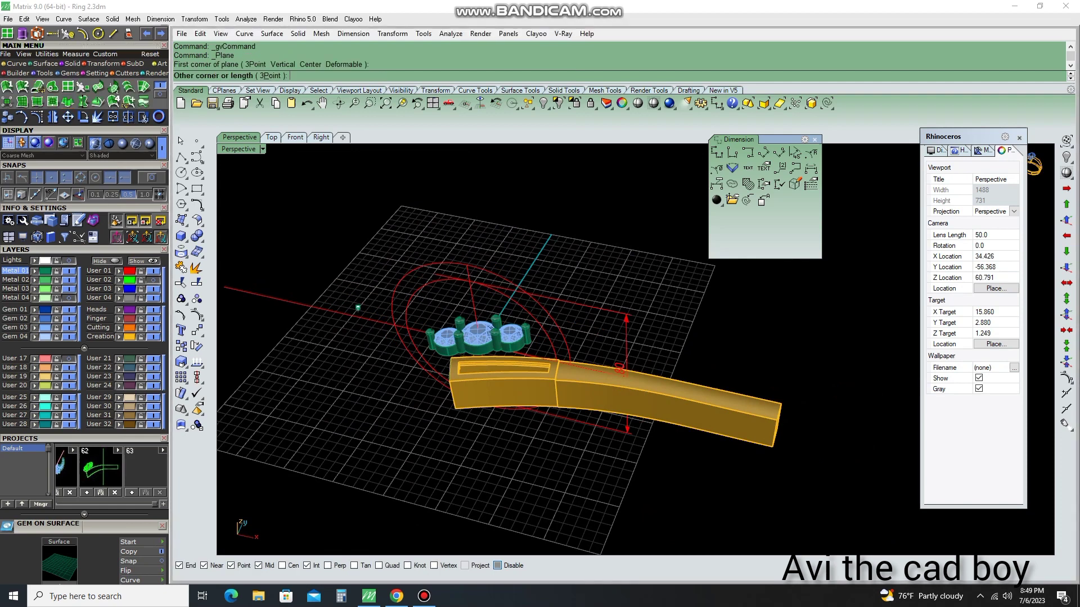
{"action": "key", "text": "Escape"}
In Top view, rotate a copy of the band about origin 0 to sit opposite the stones
{"action": "key", "text": "ctrl+F1"}
{"action": "type", "text": "r"}
{"action": "key", "text": "Return"}
{"action": "type", "text": "0"}
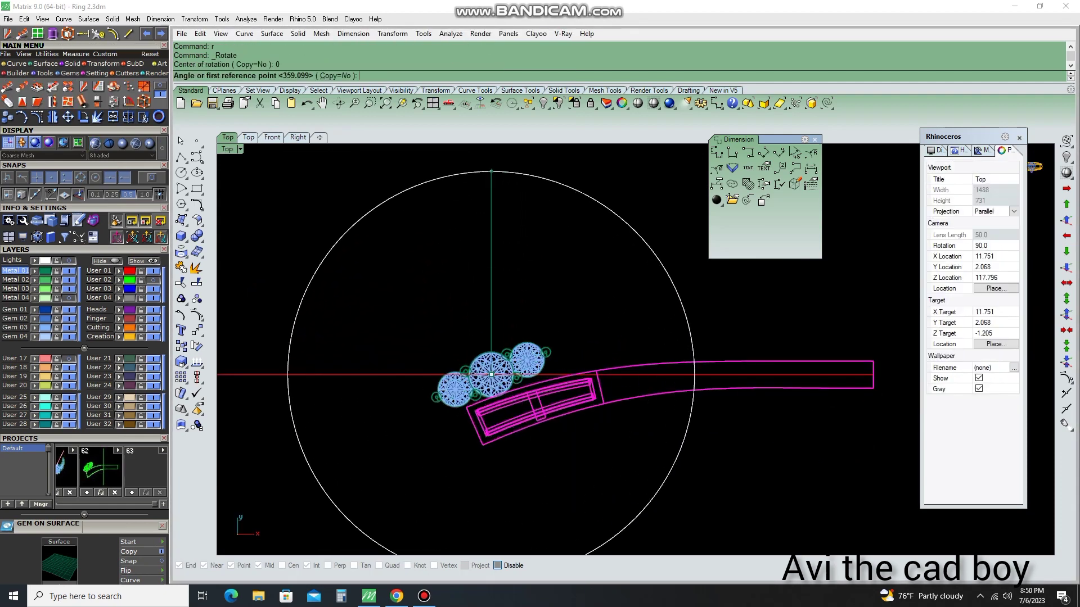
{"action": "left_click", "coordinate": [490, 167]}
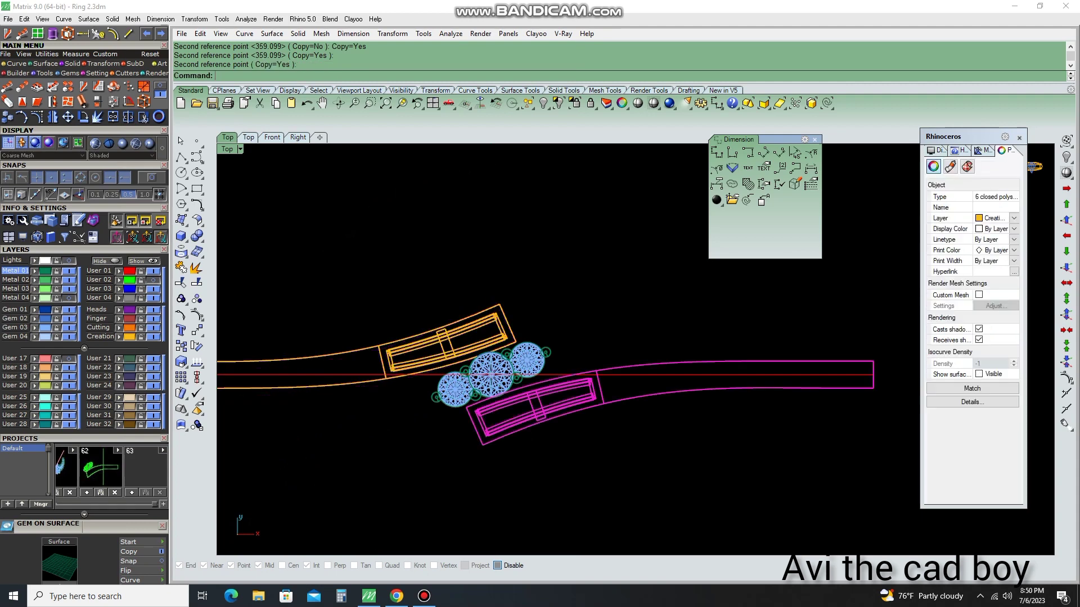
{"action": "key", "text": "ctrl+F4"}
{"action": "scroll", "coordinate": [761, 347], "scroll_direction": "up", "scroll_amount": 3}
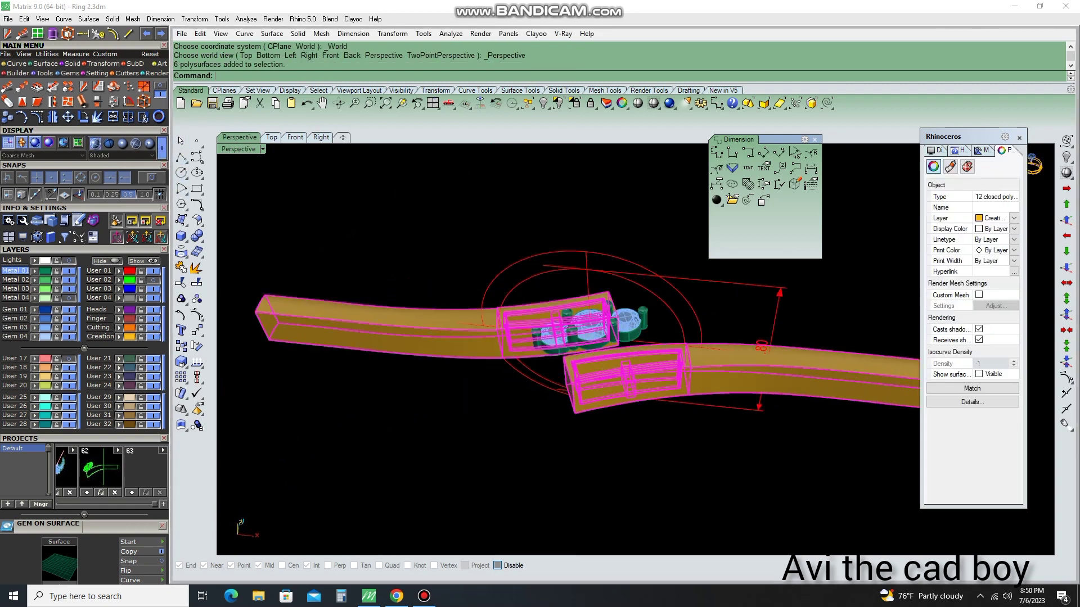
{"action": "scroll", "coordinate": [703, 377], "scroll_direction": "down", "scroll_amount": 3}
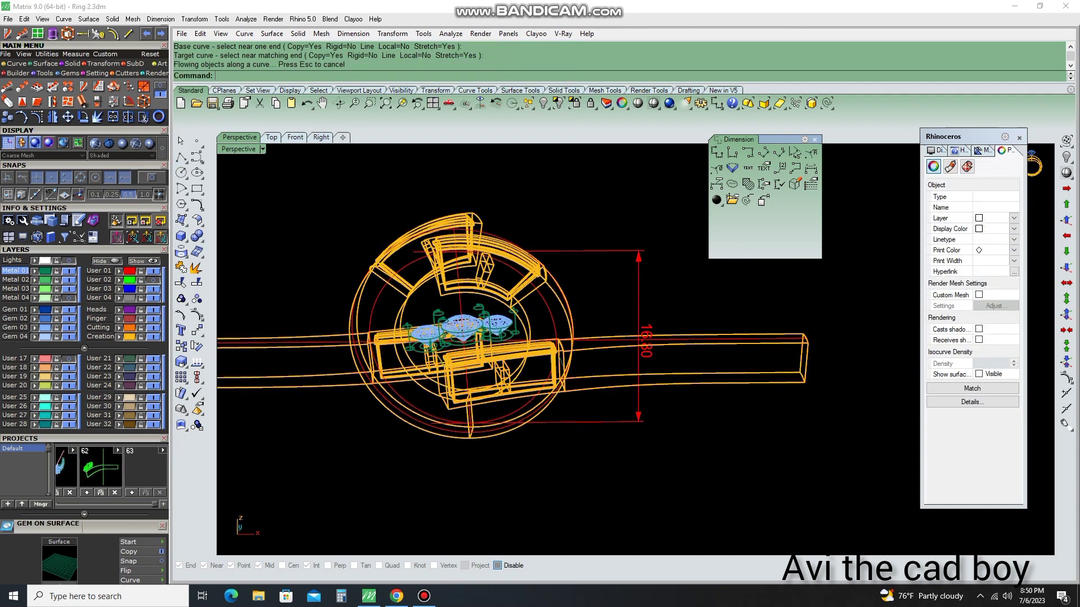
Lock the finger cylinder and switch to the Front view
{"action": "scroll", "coordinate": [437, 301], "scroll_direction": "up", "scroll_amount": 2}
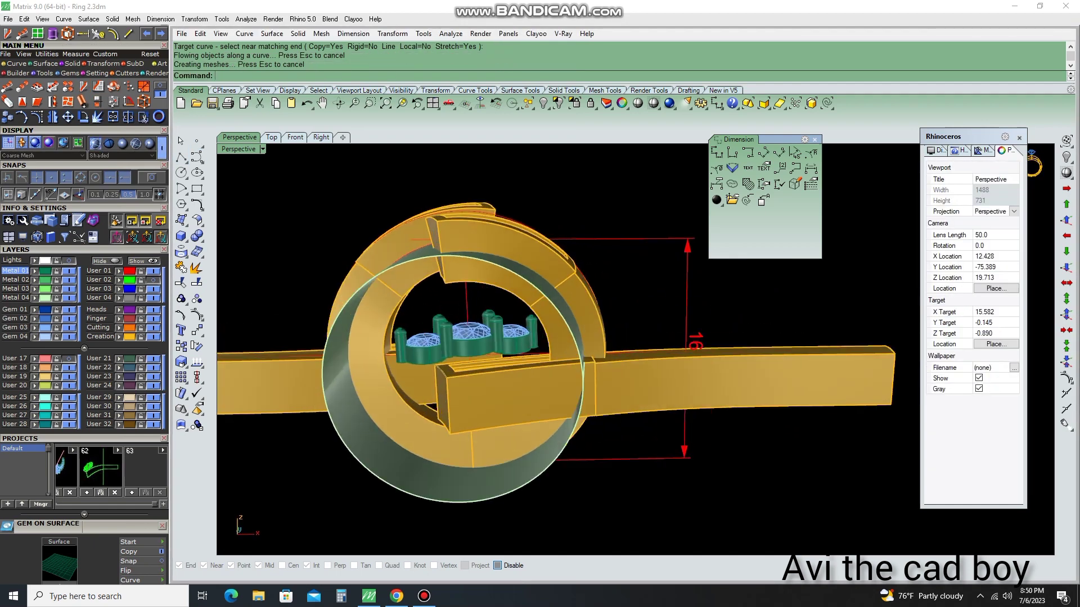
{"action": "type", "text": "lo"}
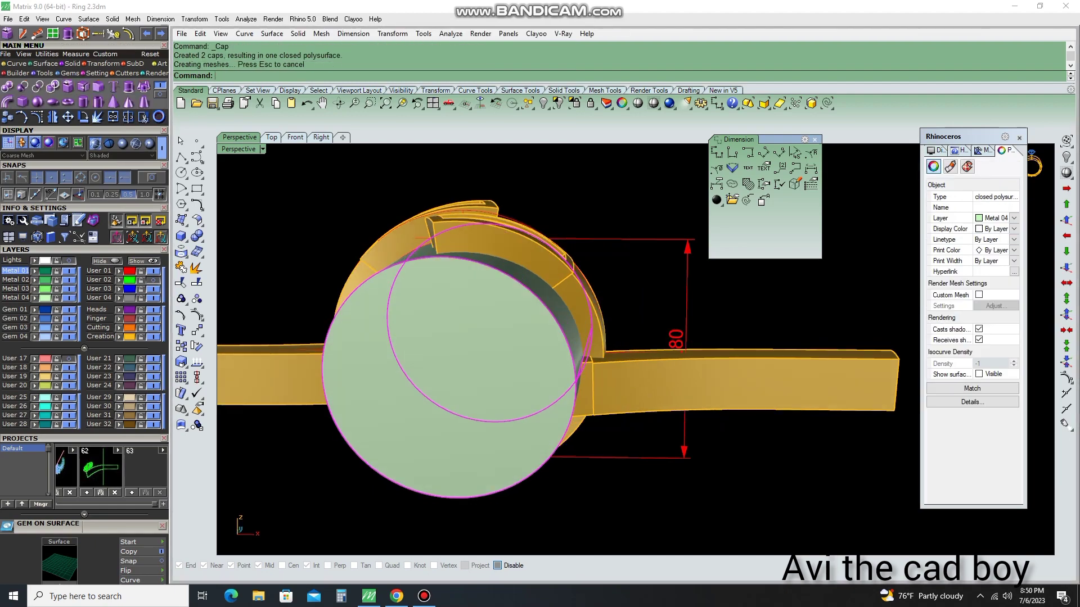
{"action": "key", "text": "Return"}
{"action": "left_click", "coordinate": [122, 143]}
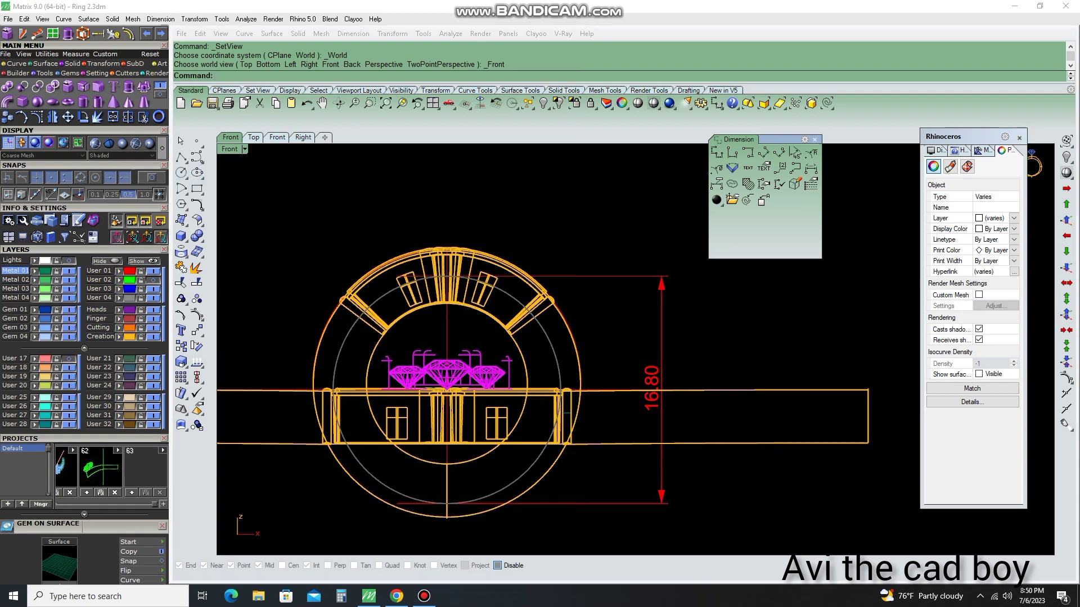
{"action": "right_click_drag", "start_coordinate": [461, 366], "coordinate": [439, 478]}
{"action": "left_click_drag", "start_coordinate": [438, 467], "coordinate": [427, 331]}
{"action": "key", "text": "ctrl+z"}
Copy the stone heads up onto the ring top and delete the old stones and flat band pieces
{"action": "type", "text": "c"}
{"action": "key", "text": "Return"}
{"action": "left_click", "coordinate": [452, 419]}
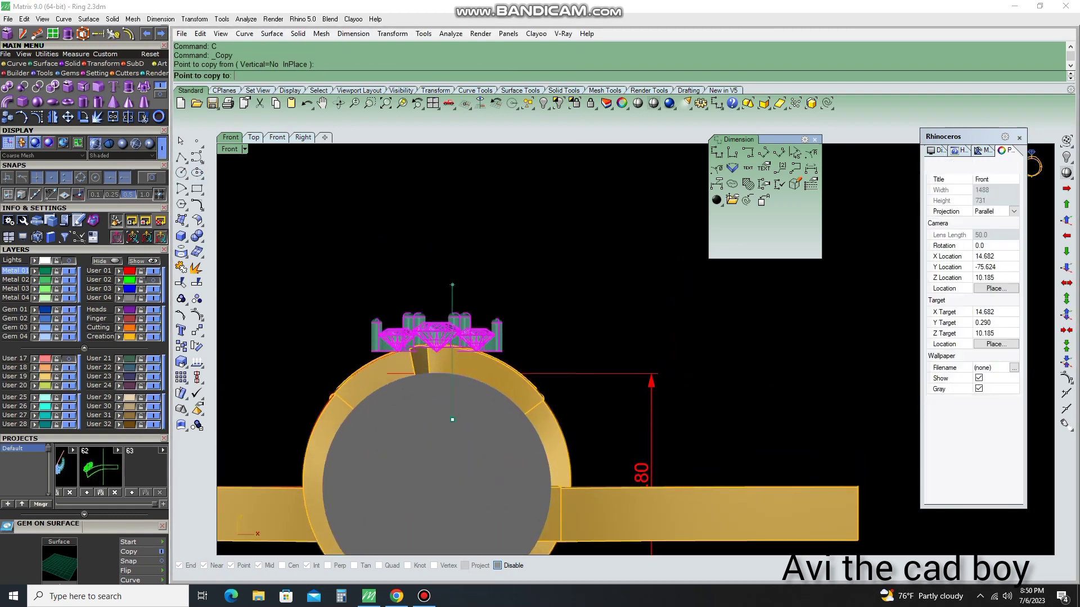
{"action": "left_click", "coordinate": [452, 551]}
{"action": "key", "text": "Return"}
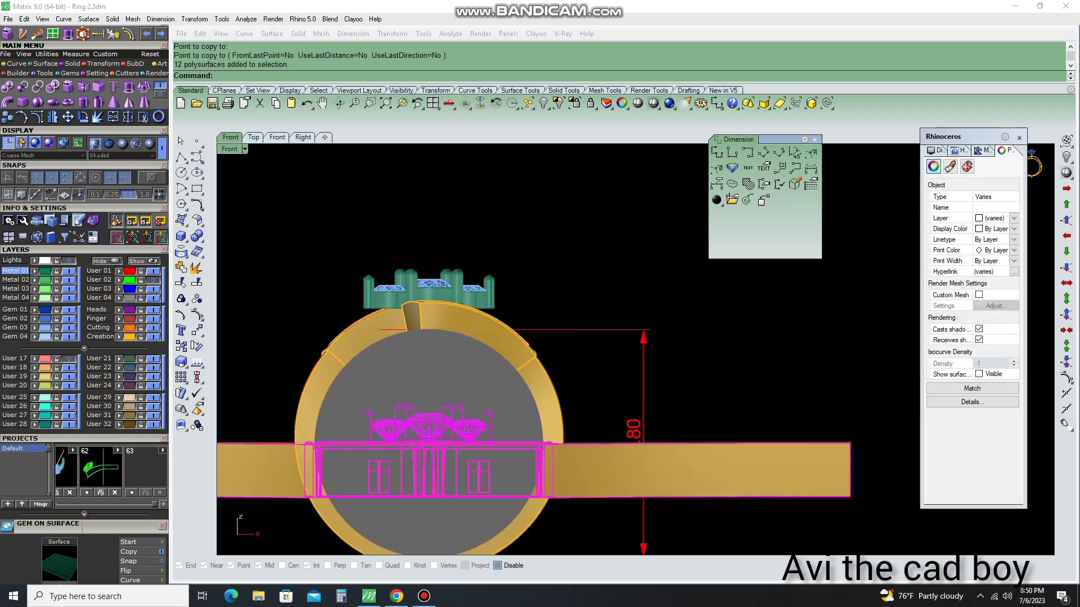
{"action": "key", "text": "Delete"}
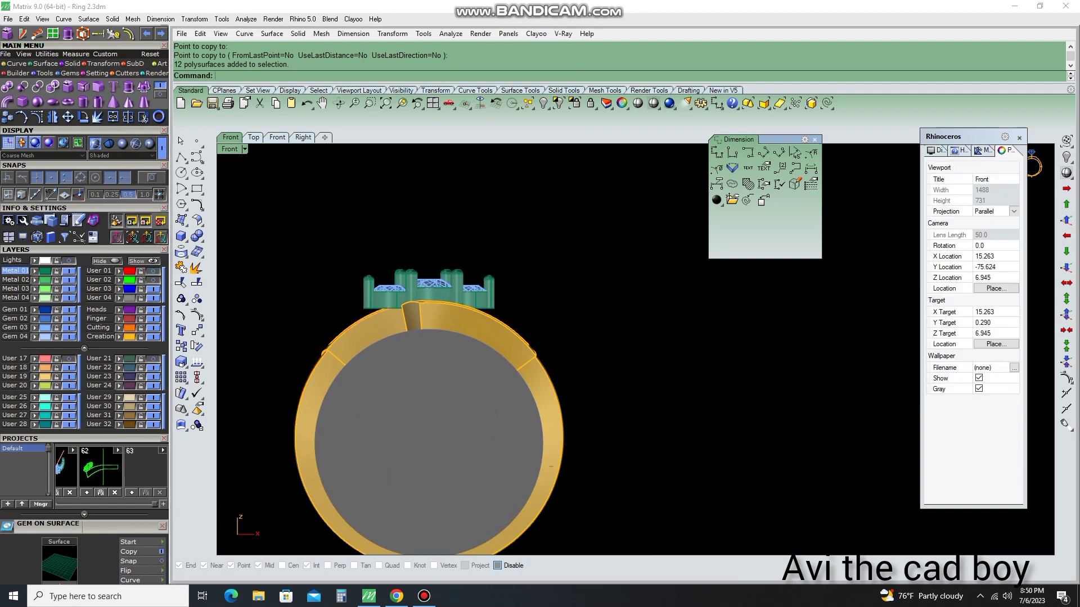
{"action": "left_click", "coordinate": [528, 103]}
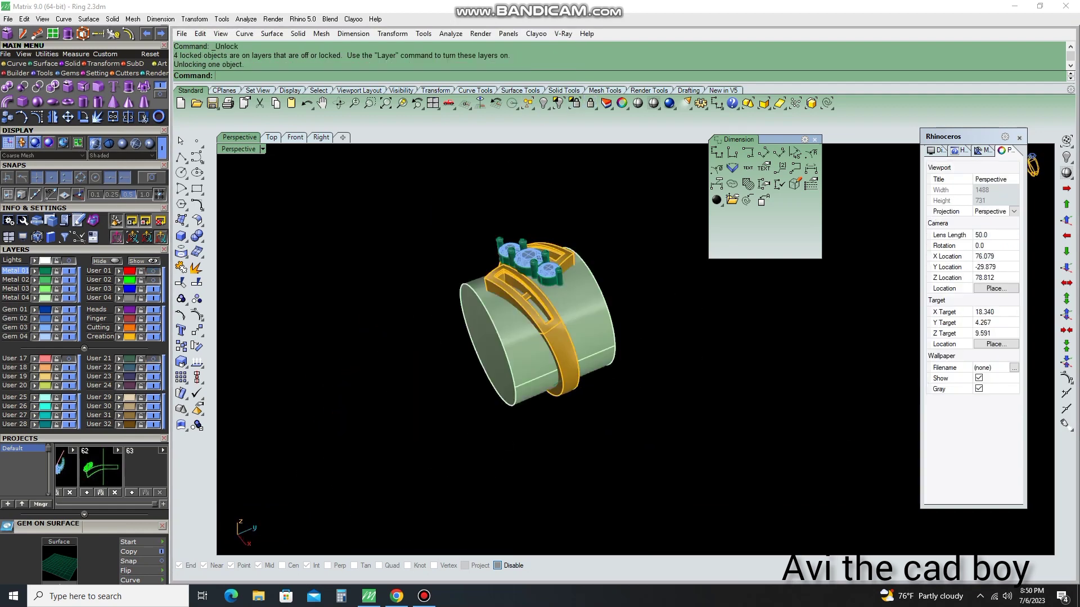
Select the gold band in Top view and try scaling it about origin 0
{"action": "left_click", "coordinate": [528, 103]}
{"action": "left_click", "coordinate": [625, 459]}
{"action": "type", "text": "1D"}
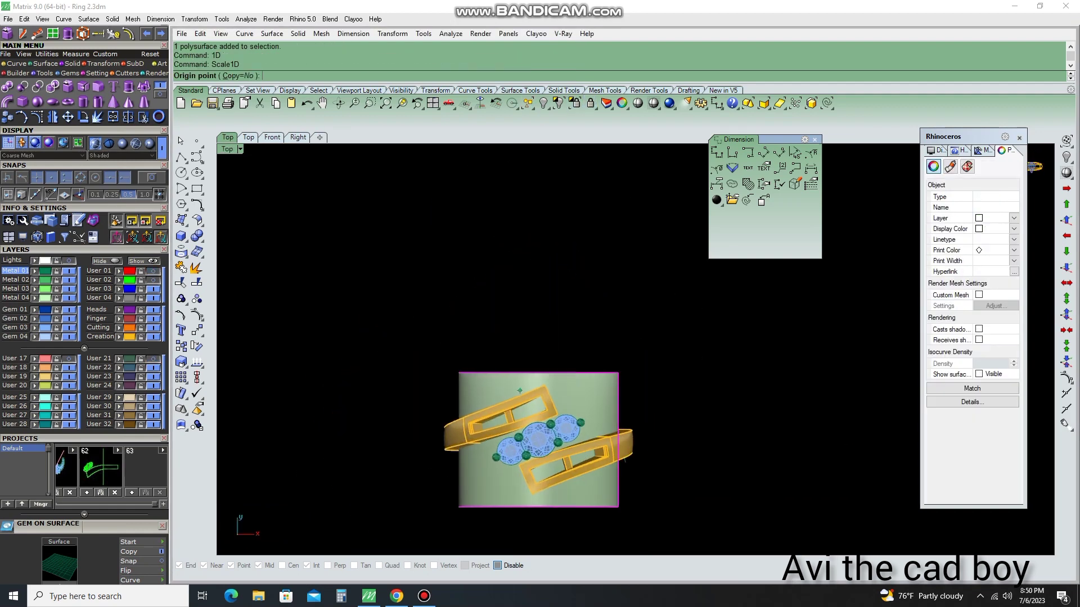
{"action": "type", "text": "0"}
{"action": "key", "text": "Return"}
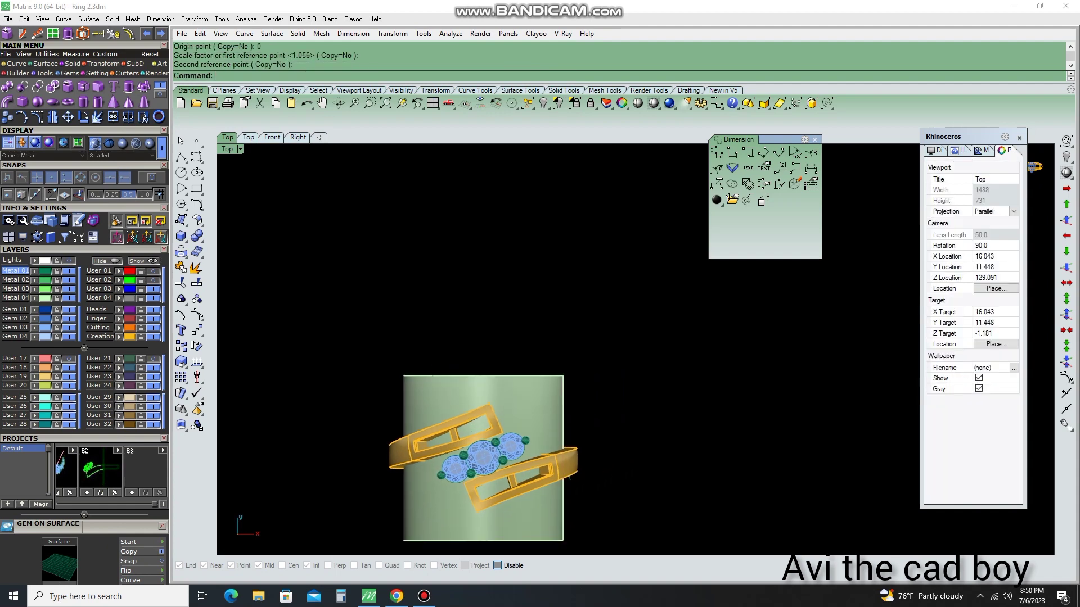
{"action": "left_click", "coordinate": [528, 102]}
{"action": "right_click_drag", "start_coordinate": [562, 394], "coordinate": [619, 349]}
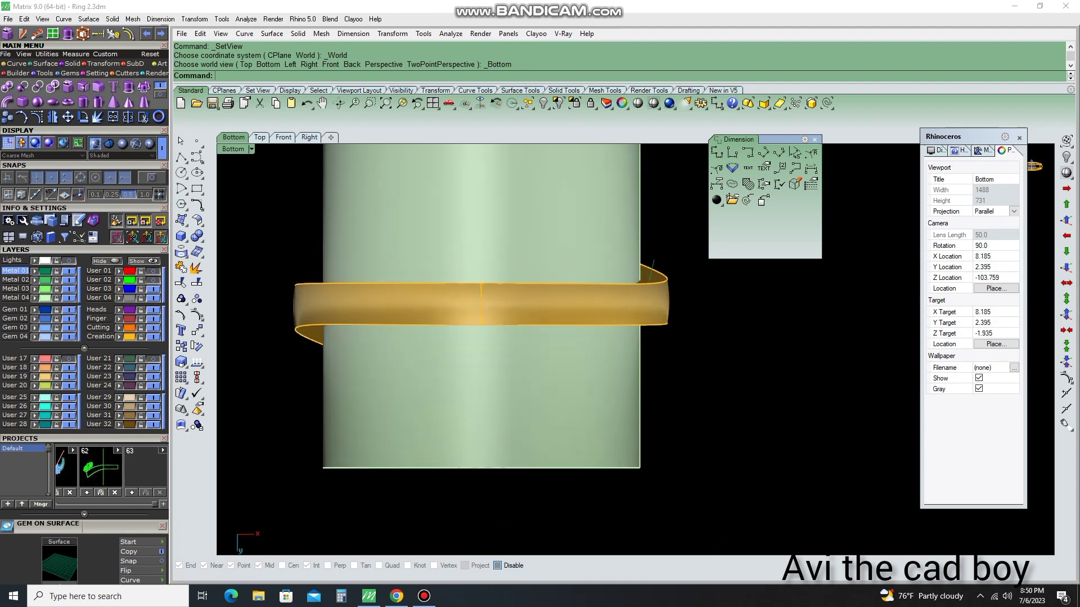
Start a line with the BothSides option, drawn outward from its centre
{"action": "type", "text": "Li"}
{"action": "key", "text": "Return"}
{"action": "scroll", "coordinate": [467, 313], "scroll_direction": "up", "scroll_amount": 1}
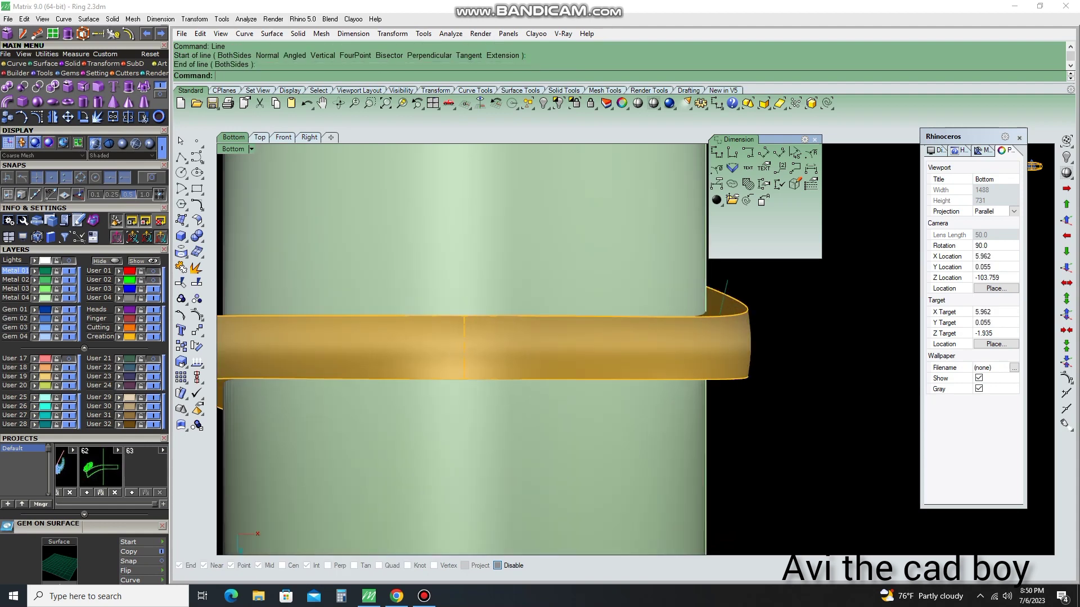
{"action": "type", "text": "B"}
{"action": "scroll", "coordinate": [542, 315], "scroll_direction": "down", "scroll_amount": 2}
{"action": "key", "text": "Return"}
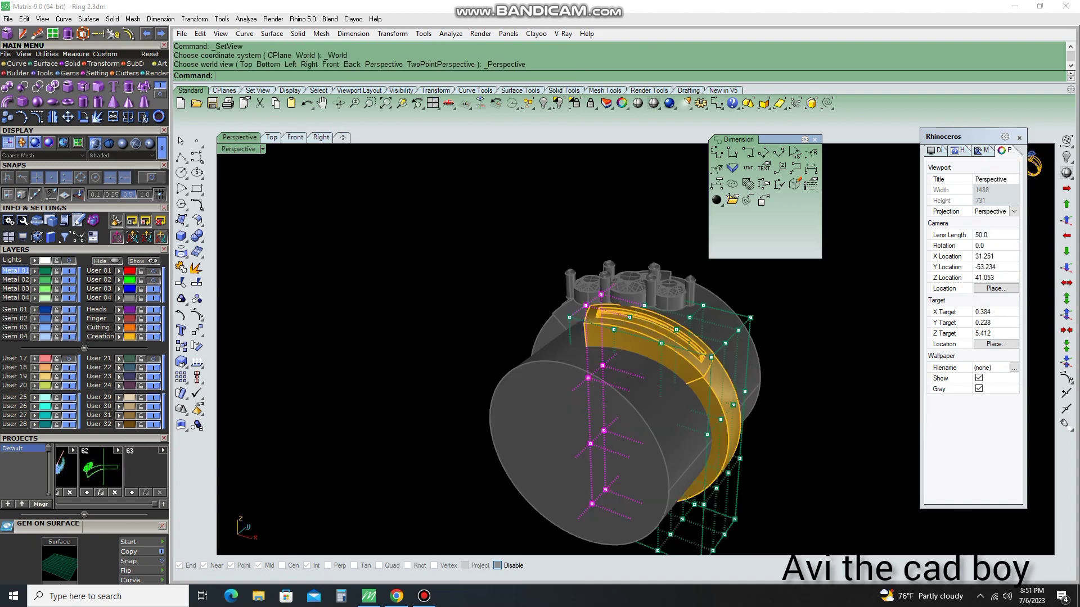
Deselect four cage points, then delete the band half and its cage curves
{"action": "left_click_drag", "start_coordinate": [565, 402], "coordinate": [674, 551], "text": "ctrl"}
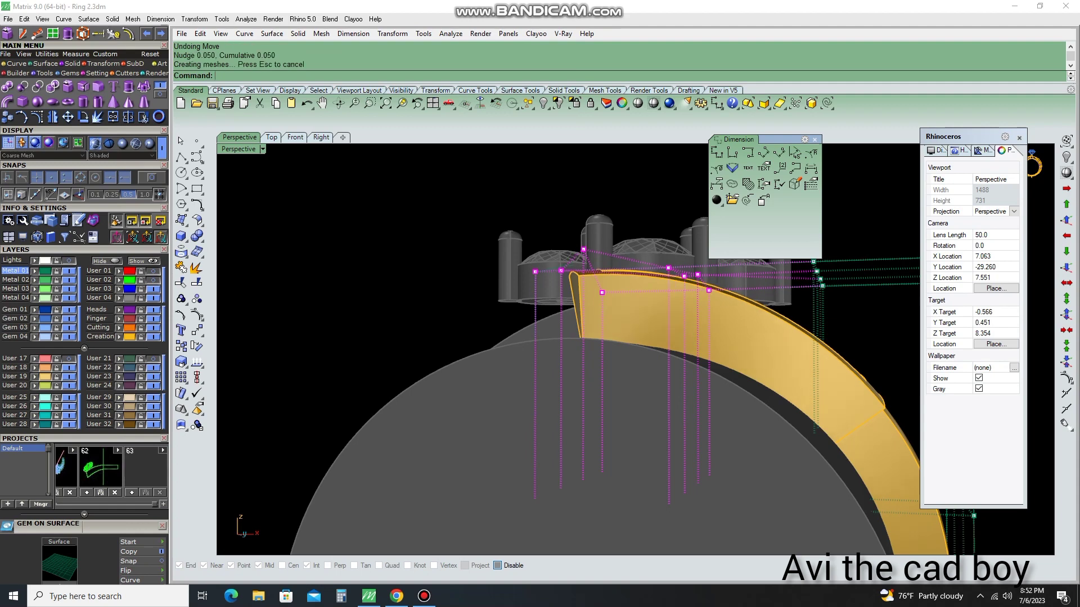
{"action": "type", "text": "D"}
{"action": "key", "text": "Return"}
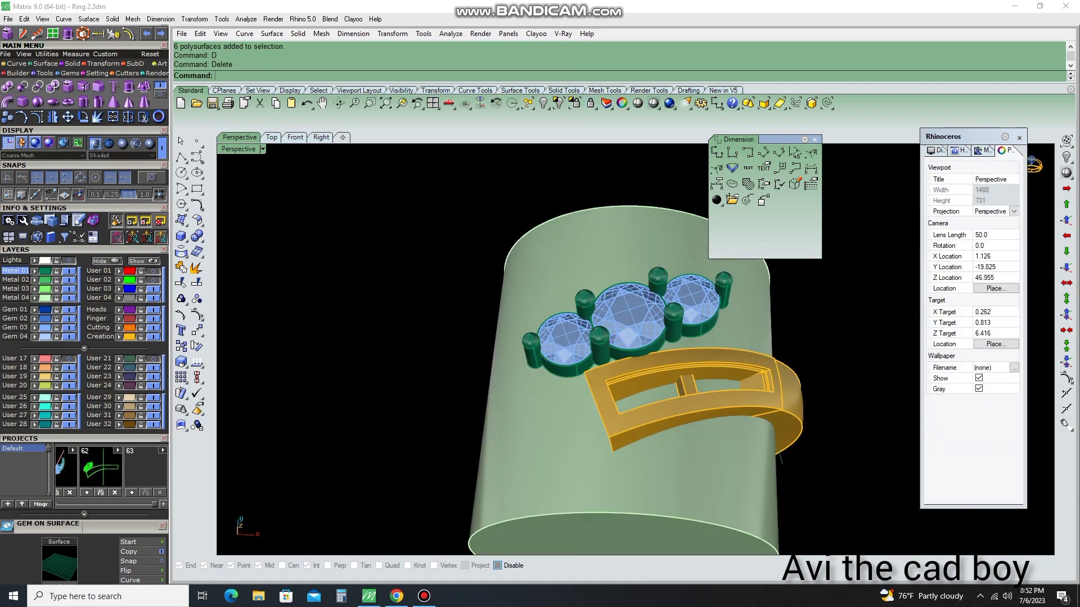
Rotate a copy of the gold arm to the opposite side of the stones
{"action": "type", "text": "r"}
{"action": "key", "text": "Return"}
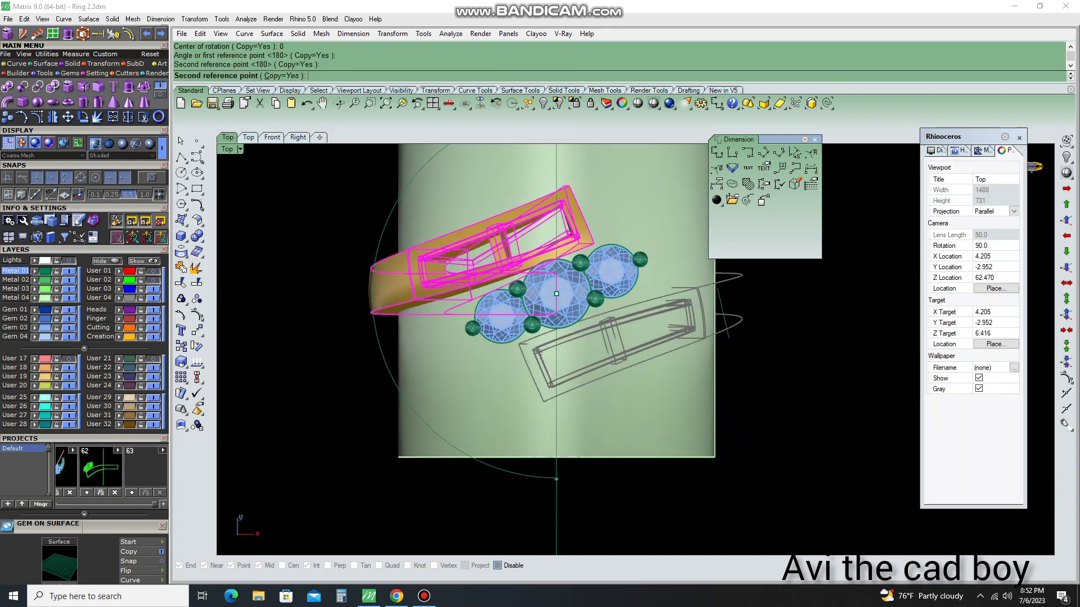
{"action": "left_click", "coordinate": [557, 479]}
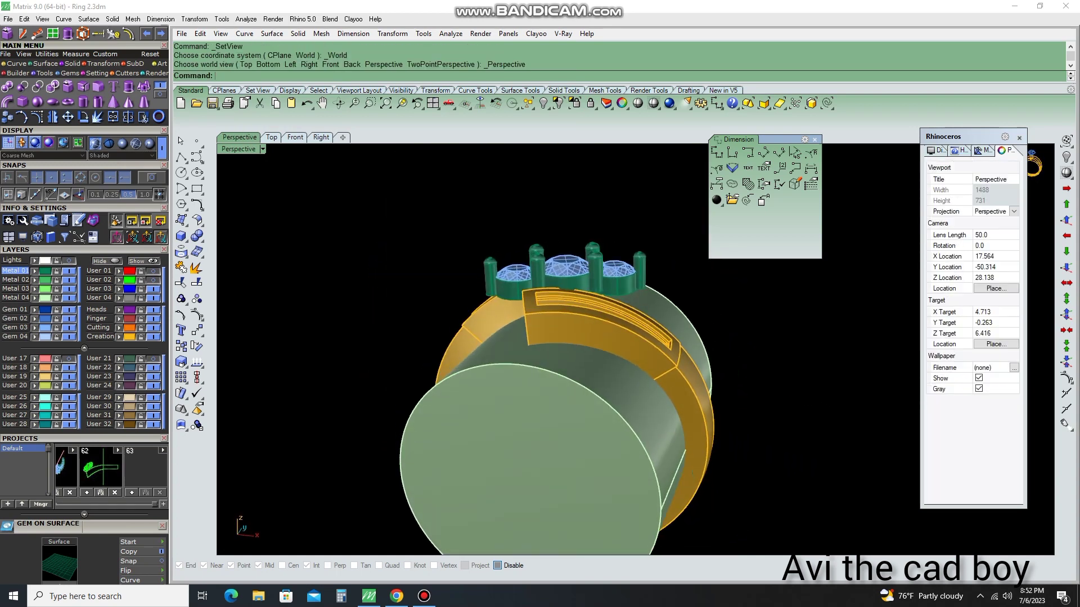
{"action": "key", "text": "Down"}
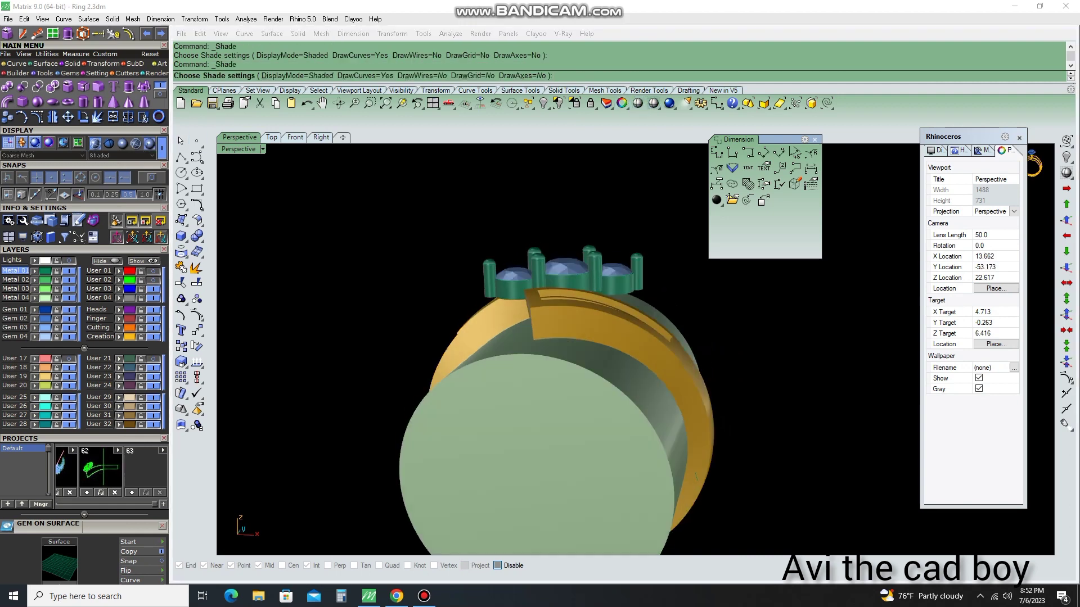
{"action": "key", "text": "Left"}
{"action": "key", "text": "Left"}
{"action": "key", "text": "Left"}
{"action": "key", "text": "Left"}
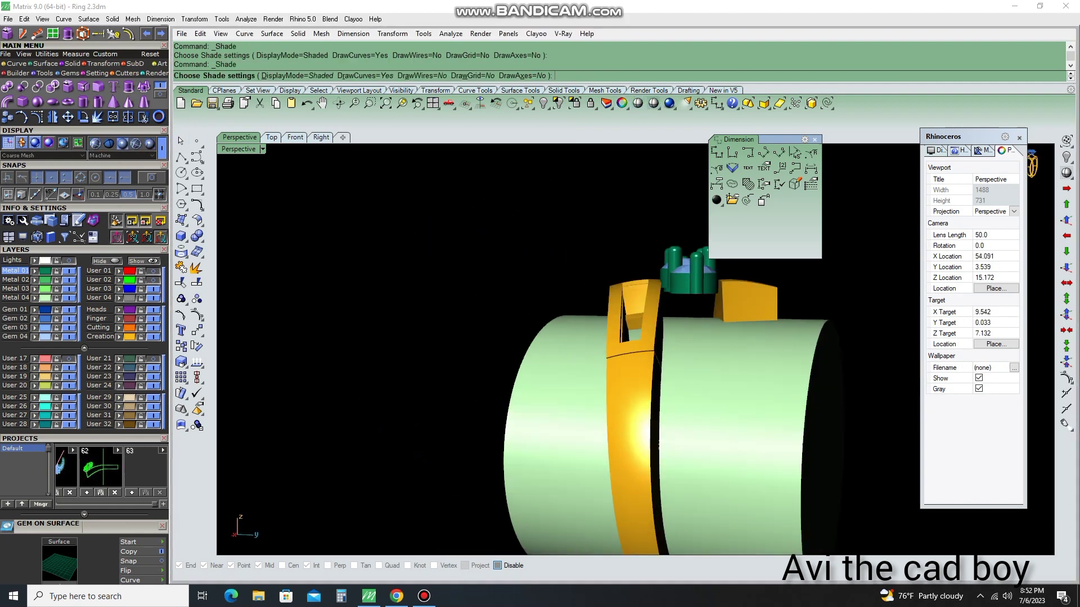
Orbit and zoom around the finished ring, checking the band edge and underside
{"action": "key", "text": "Left"}
{"action": "key", "text": "Left"}
{"action": "key", "text": "Page_Up"}
{"action": "key", "text": "Page_Up"}
{"action": "key", "text": "Down"}
{"action": "key", "text": "Down"}
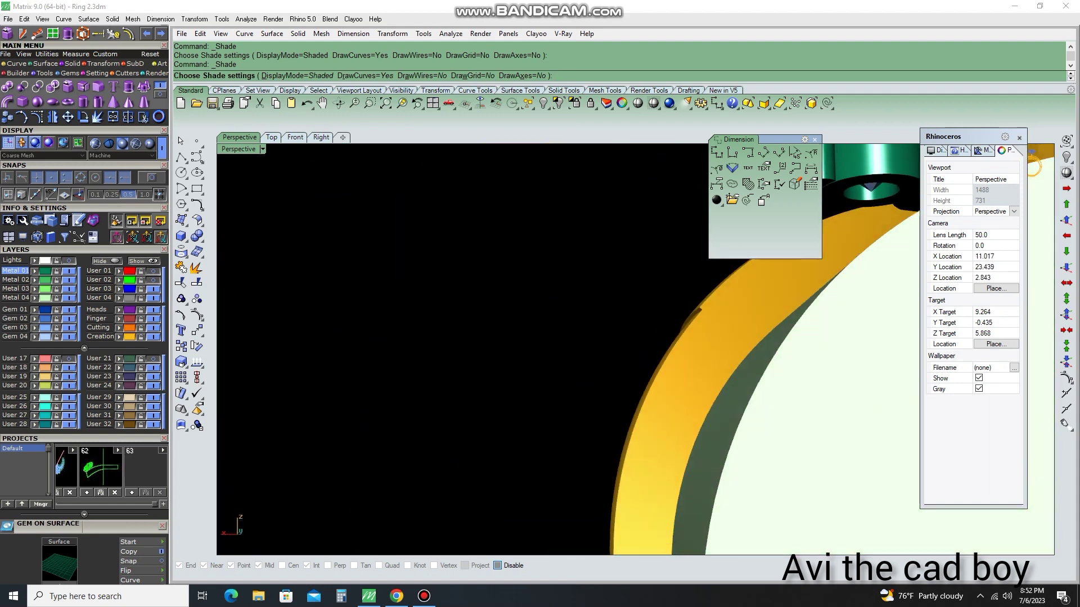
{"action": "key", "text": "Page_Down"}
{"action": "key", "text": "Page_Down"}
{"action": "key", "text": "Down"}
{"action": "key", "text": "Down"}
{"action": "key", "text": "Left"}
{"action": "key", "text": "Left"}
{"action": "key", "text": "Down"}
{"action": "key", "text": "Down"}
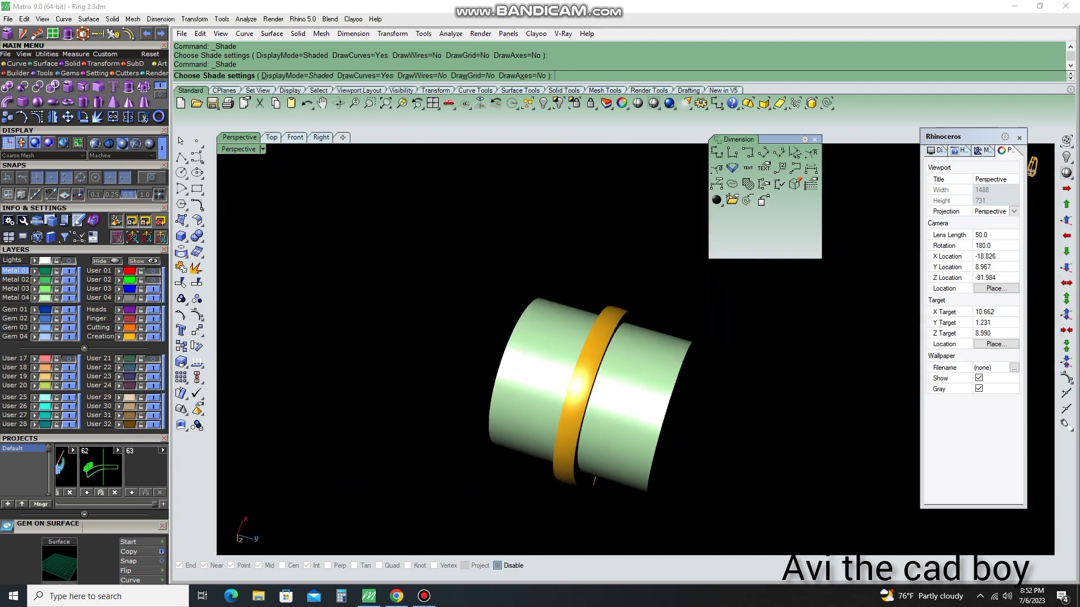
{"action": "key", "text": "Up"}
{"action": "key", "text": "Up"}
{"action": "key", "text": "Up"}
{"action": "key", "text": "Left"}
{"action": "key", "text": "Left"}
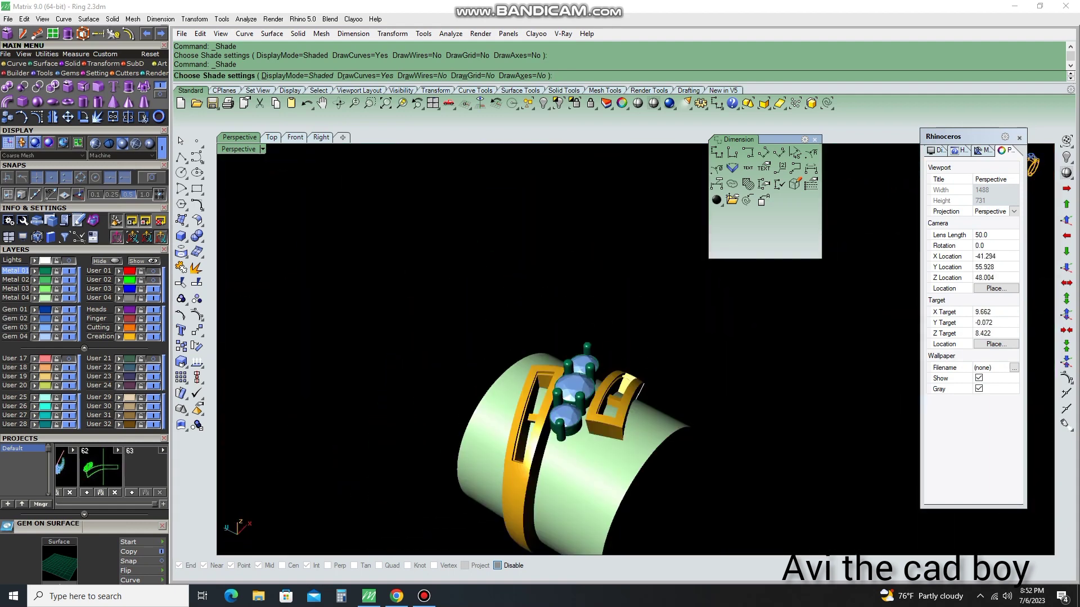
{"action": "key", "text": "Escape"}
{"action": "key", "text": "Page_Up"}
In Front view, invert the selection to lock the band and finger cylinder
{"action": "key", "text": "ctrl+a"}
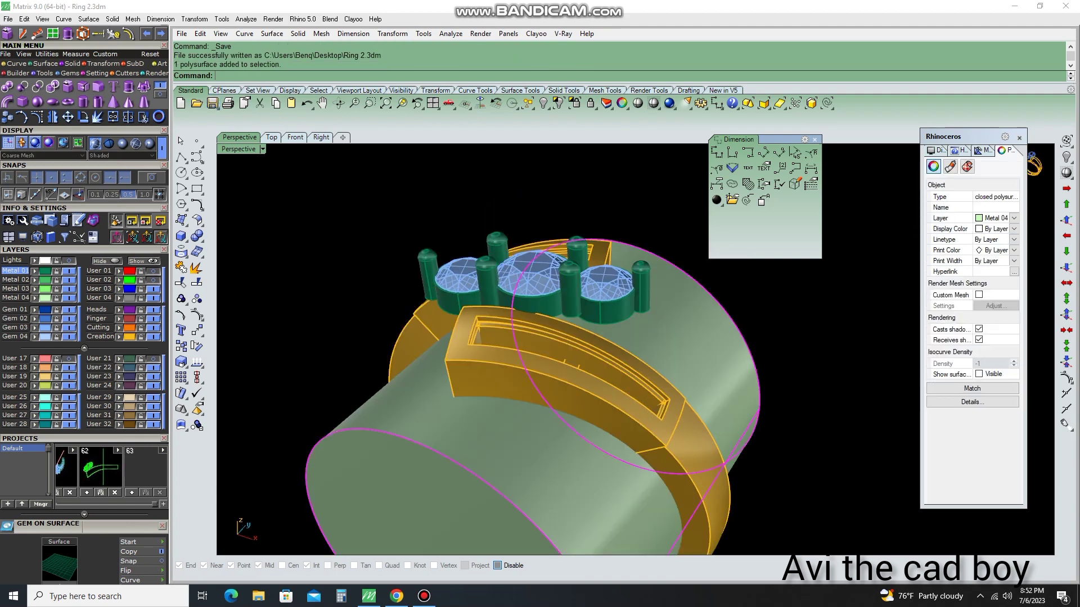
{"action": "key", "text": "Down"}
{"action": "key", "text": "Down"}
{"action": "key", "text": "Page_Up"}
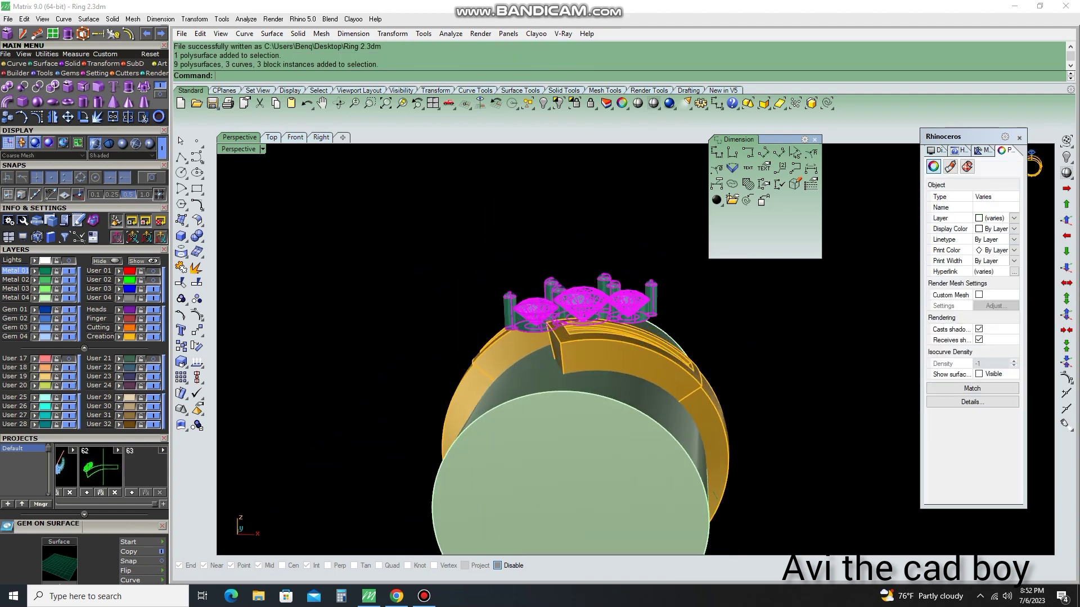
{"action": "key", "text": "ctrl+F2"}
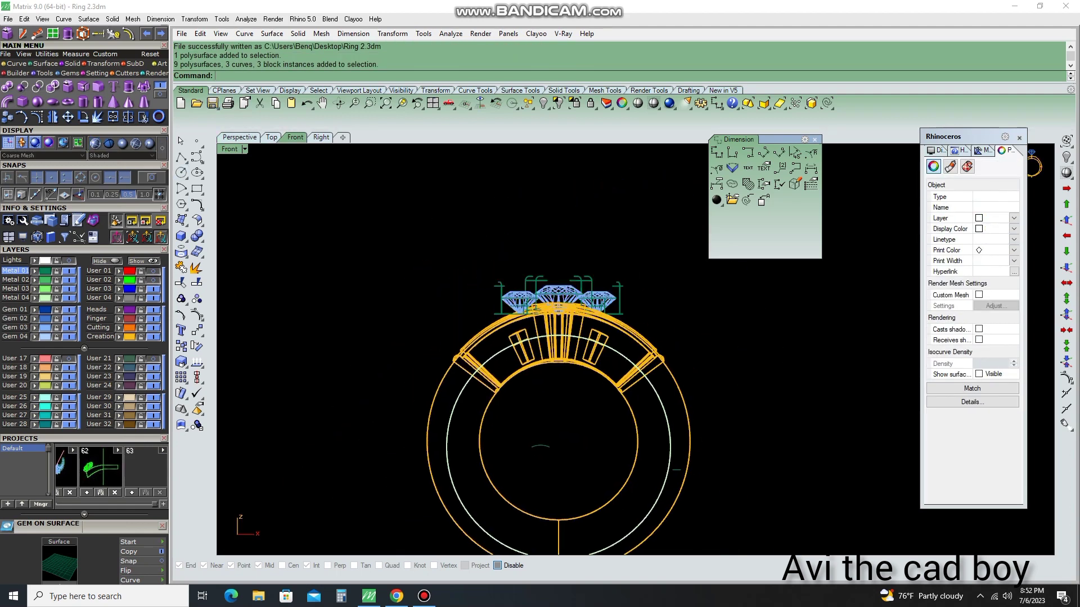
{"action": "key", "text": "Escape"}
{"action": "key", "text": "ctrl+a"}
{"action": "key", "text": "Page_Down"}
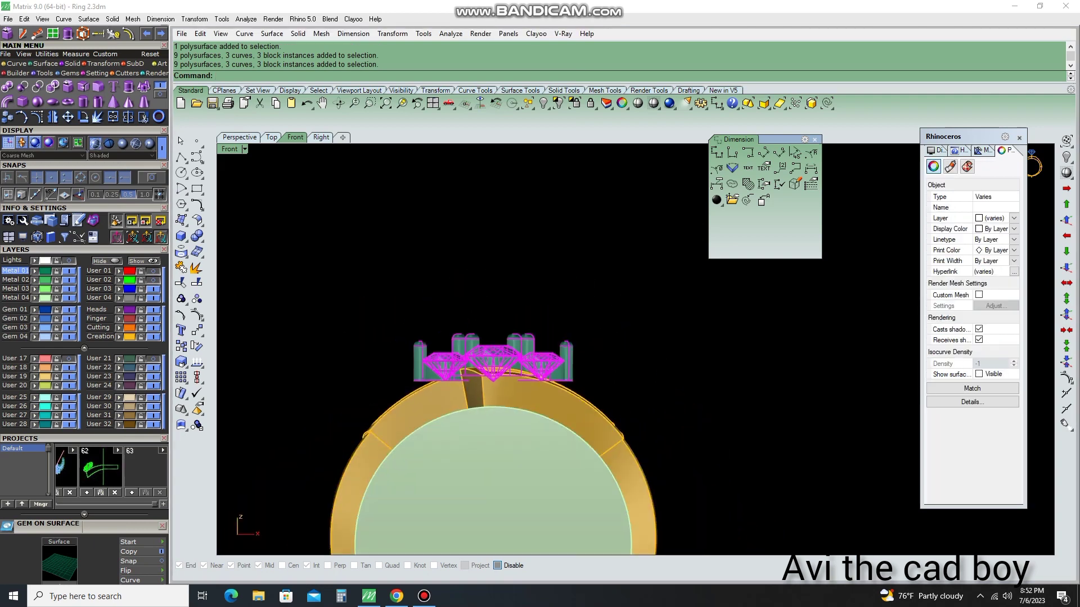
{"action": "key", "text": "Page_Down"}
{"action": "key", "text": "ctrl+i"}
{"action": "key", "text": "ctrl+l"}
{"action": "key", "text": "Page_Up"}
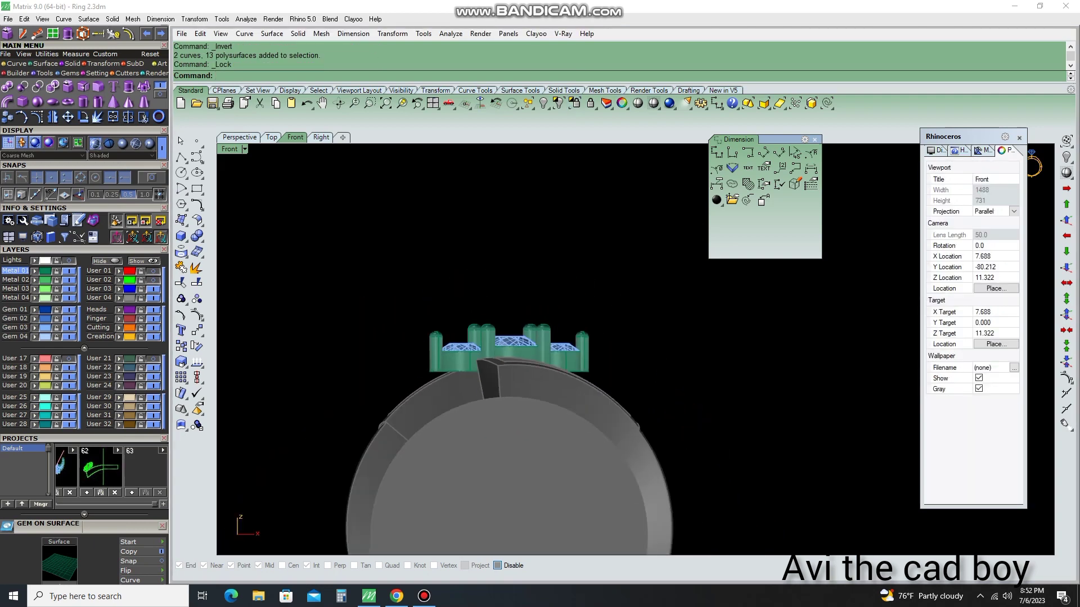
In Top view, copy the stone row and invert the selection to the original stones
{"action": "key", "text": "ctrl+F1"}
{"action": "key", "text": "ctrl+a"}
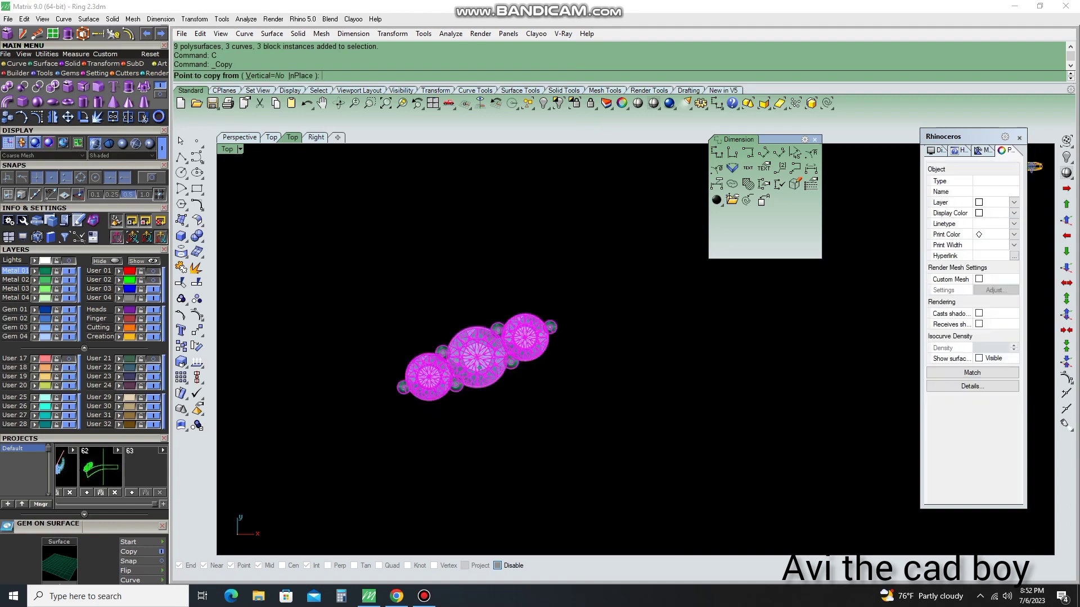
{"action": "left_click_drag", "start_coordinate": [483, 361], "coordinate": [327, 387], "text": "alt"}
{"action": "key", "text": "ctrl+i"}
Rotate a copy of the gem set about the middle stone
{"action": "type", "text": "r"}
{"action": "key", "text": "Return"}
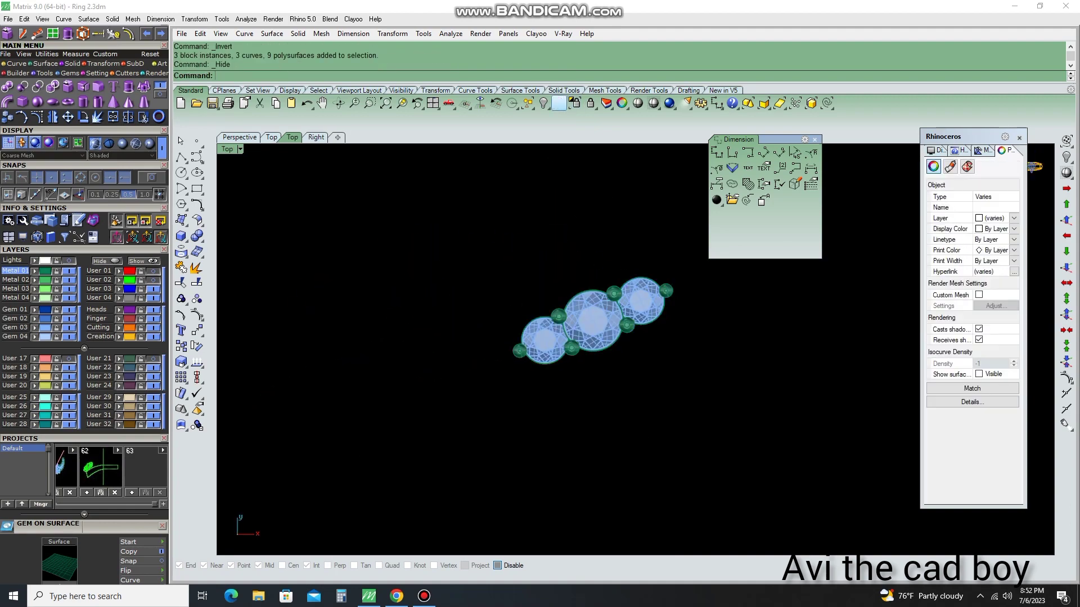
{"action": "scroll", "coordinate": [579, 315], "scroll_direction": "up", "scroll_amount": 3}
{"action": "scroll", "coordinate": [579, 315], "scroll_direction": "up", "scroll_amount": 2}
{"action": "left_click", "coordinate": [559, 309]}
{"action": "scroll", "coordinate": [564, 288], "scroll_direction": "up", "scroll_amount": 3}
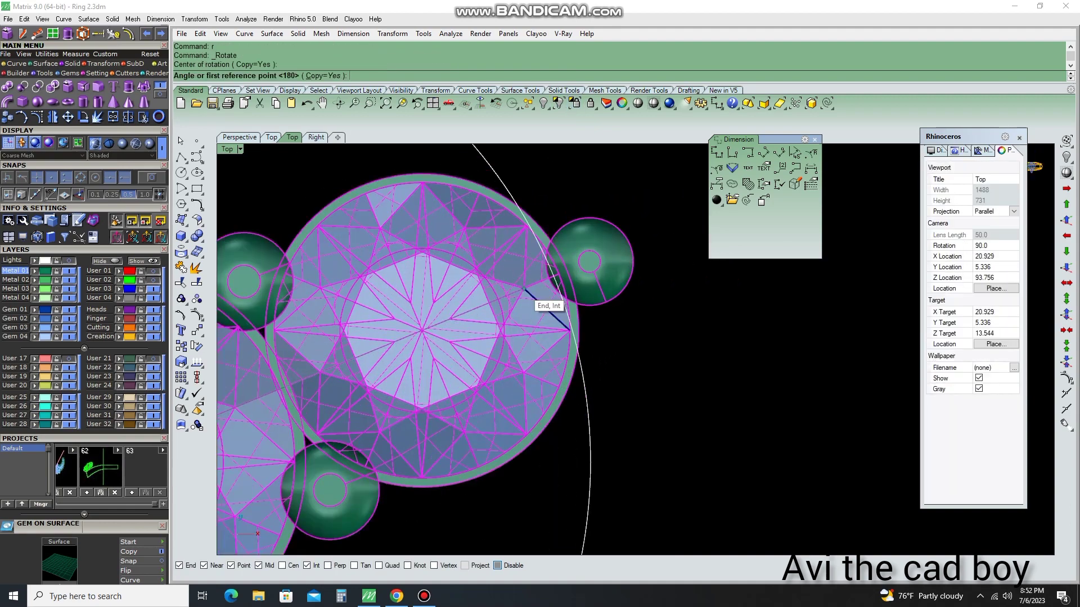
{"action": "left_click", "coordinate": [545, 298]}
{"action": "scroll", "coordinate": [545, 298], "scroll_direction": "down", "scroll_amount": 3}
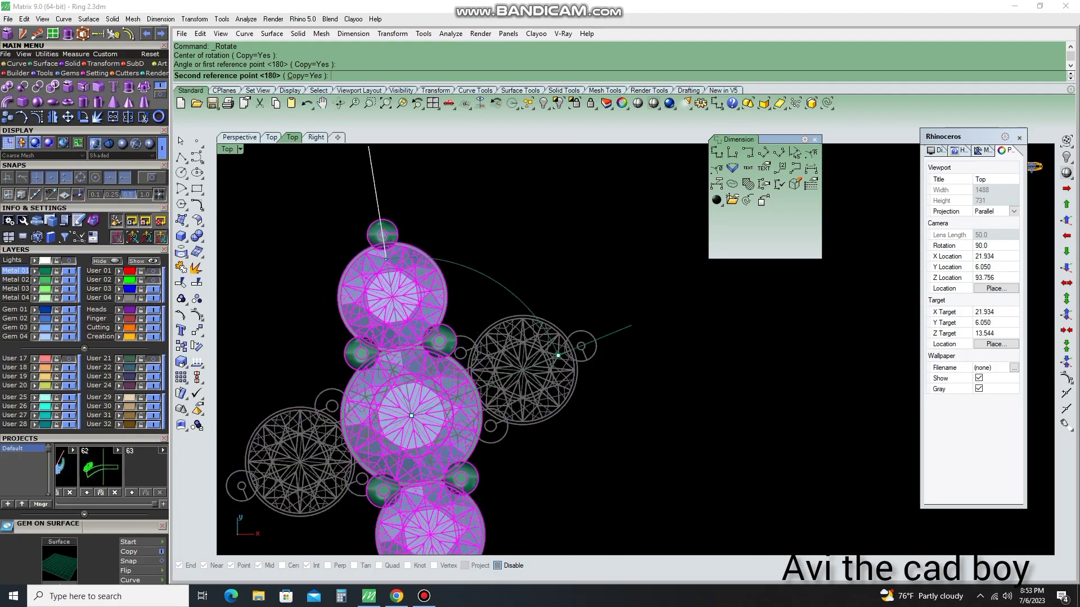
{"action": "type", "text": "c"}
{"action": "key", "text": "Return"}
{"action": "left_click", "coordinate": [619, 380]}
In Front view, move the selected prongs and setting pieces up by 0.280 so they line up
{"action": "key", "text": "F3"}
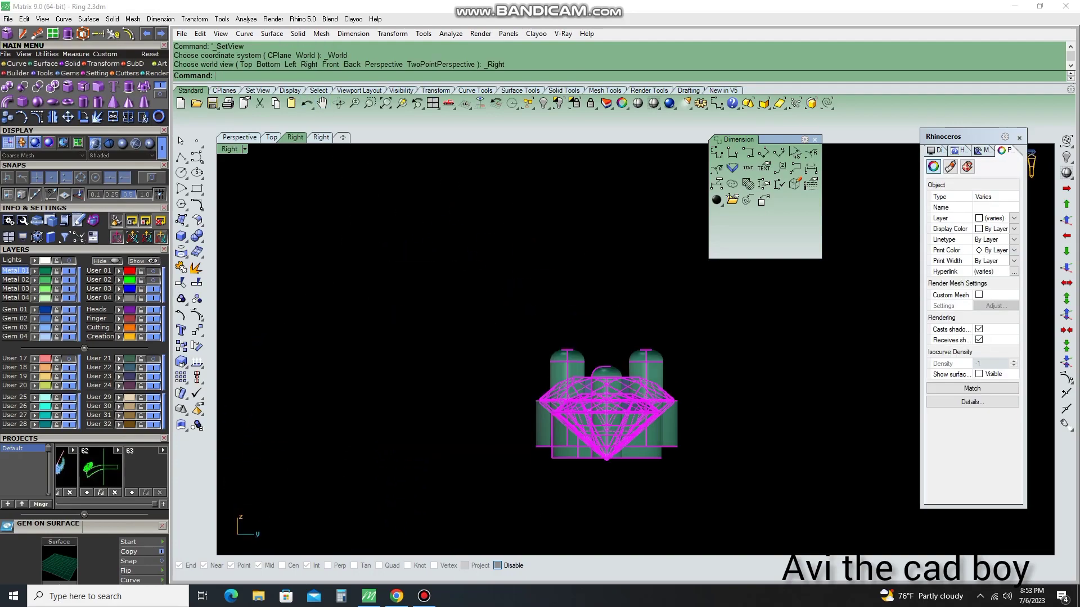
{"action": "key", "text": "F2"}
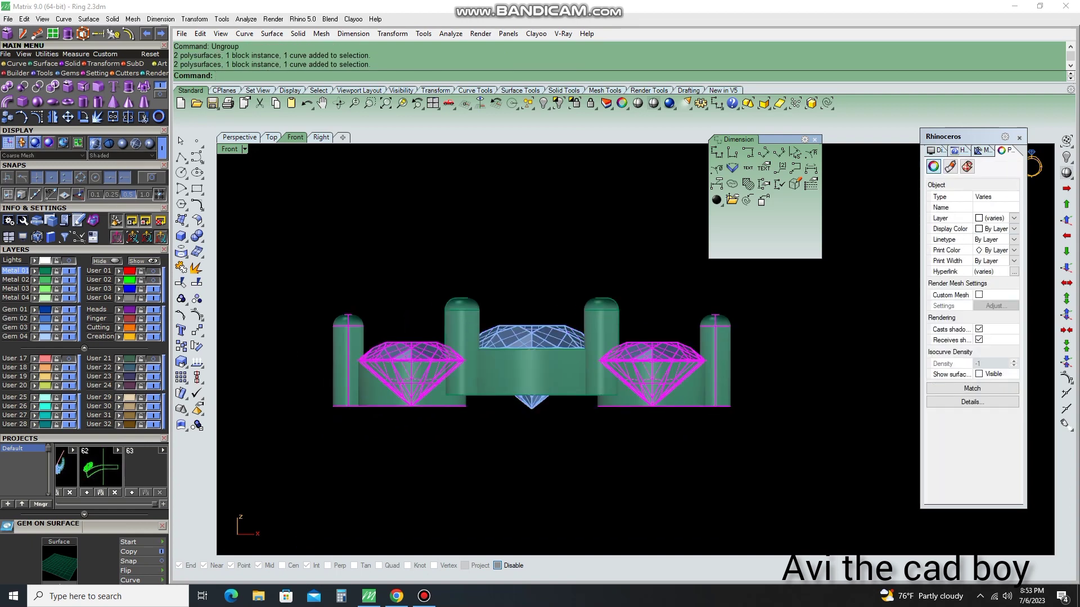
{"action": "type", "text": "m"}
{"action": "key", "text": "Return"}
{"action": "scroll", "coordinate": [514, 232], "scroll_direction": "up", "scroll_amount": 2}
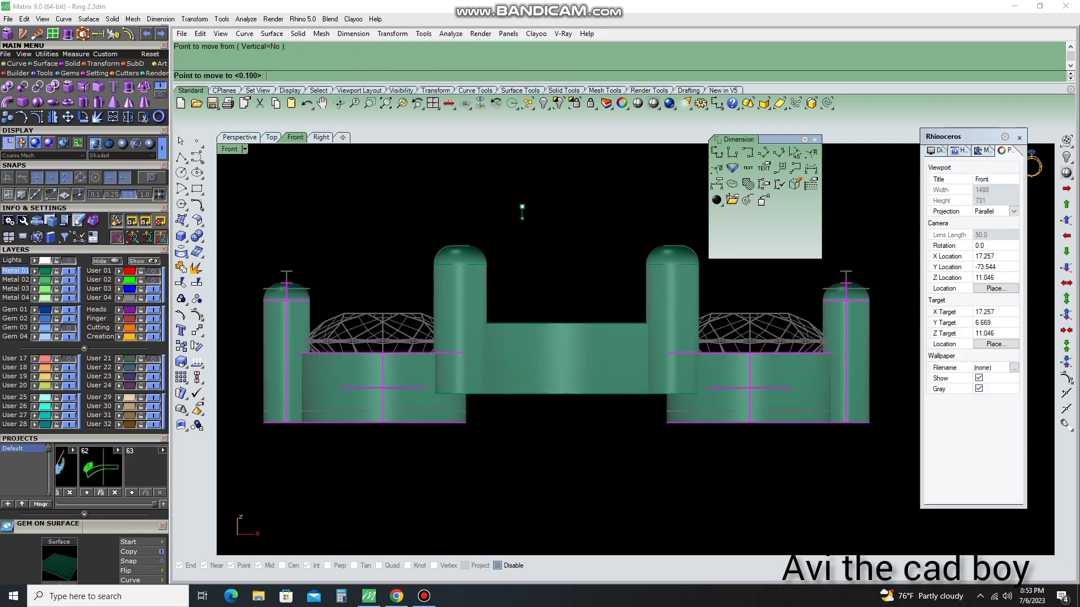
{"action": "left_click", "coordinate": [522, 207]}
{"action": "scroll", "coordinate": [522, 207], "scroll_direction": "down", "scroll_amount": 1}
{"action": "left_click", "coordinate": [541, 229]}
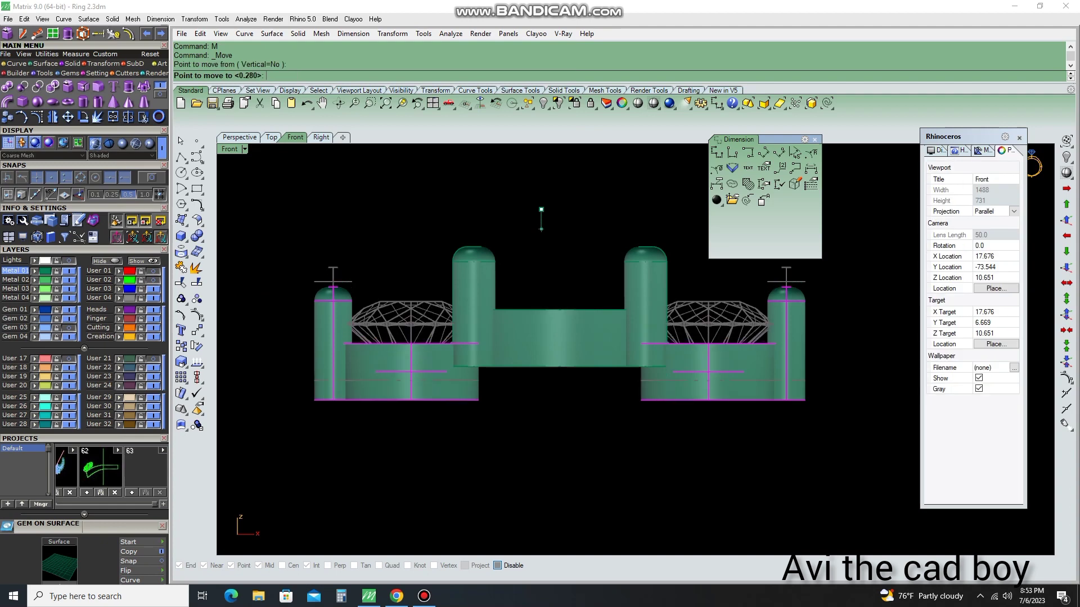
{"action": "left_click", "coordinate": [541, 210]}
{"action": "scroll", "coordinate": [529, 253], "scroll_direction": "down", "scroll_amount": 2}
Extrude the blocks' bottom faces downward 3.7094 as solids, using a wireframe front view
{"action": "scroll", "coordinate": [526, 320], "scroll_direction": "down", "scroll_amount": 2}
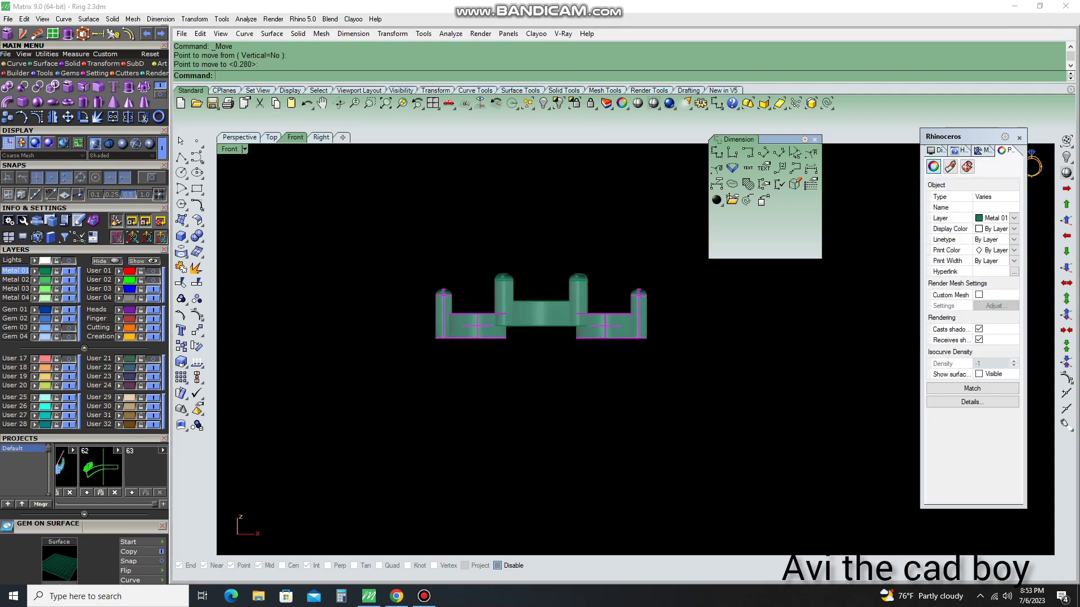
{"action": "scroll", "coordinate": [611, 320], "scroll_direction": "up", "scroll_amount": 2}
{"action": "key", "text": "Escape"}
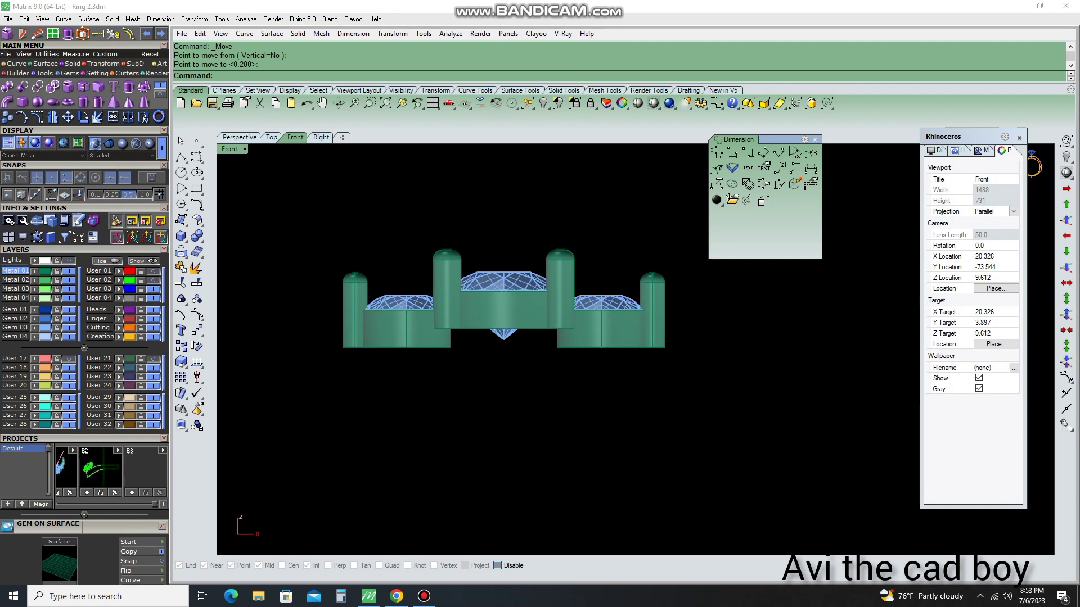
{"action": "left_click", "coordinate": [394, 332]}
{"action": "key", "text": "Return"}
{"action": "scroll", "coordinate": [454, 325], "scroll_direction": "up", "scroll_amount": 2}
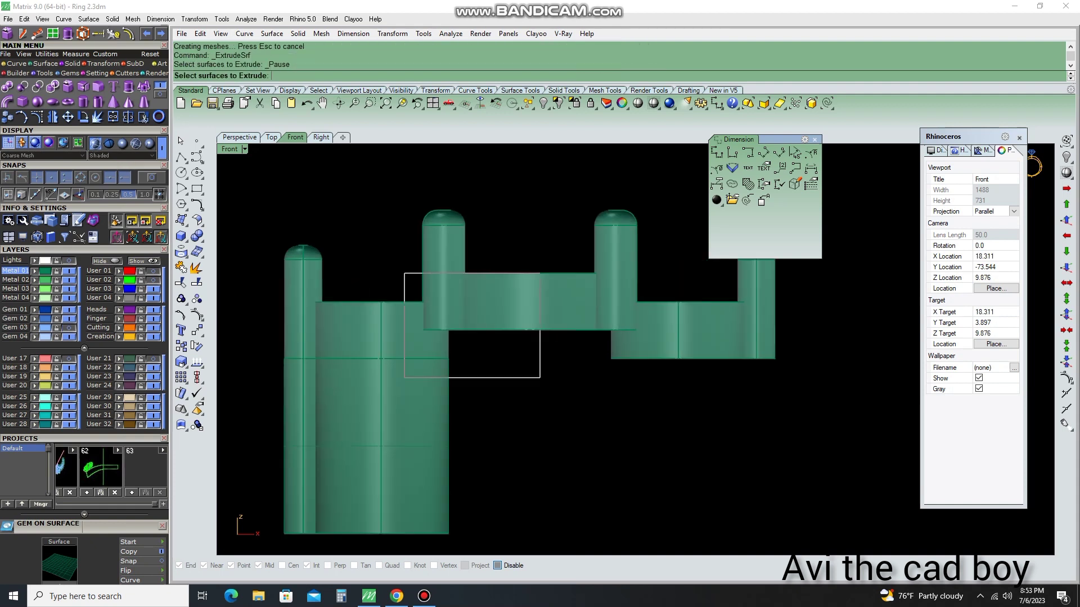
{"action": "key", "text": "ctrl+alt+w"}
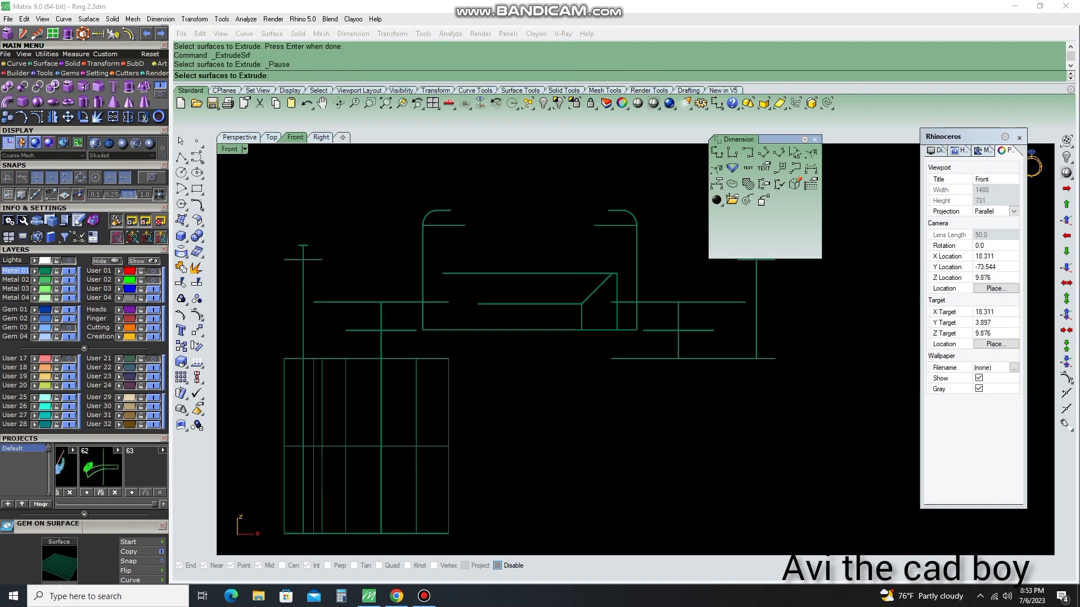
{"action": "left_click_drag", "start_coordinate": [406, 318], "coordinate": [621, 369]}
{"action": "scroll", "coordinate": [722, 347], "scroll_direction": "up", "scroll_amount": 1}
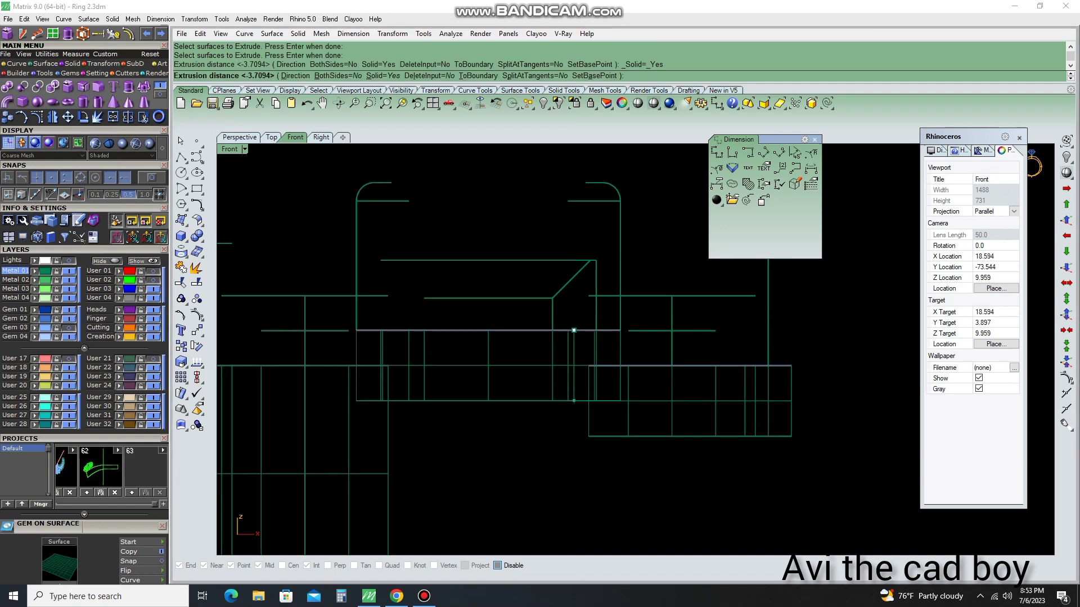
{"action": "scroll", "coordinate": [643, 433], "scroll_direction": "down", "scroll_amount": 4}
{"action": "key", "text": "ctrl+alt+s"}
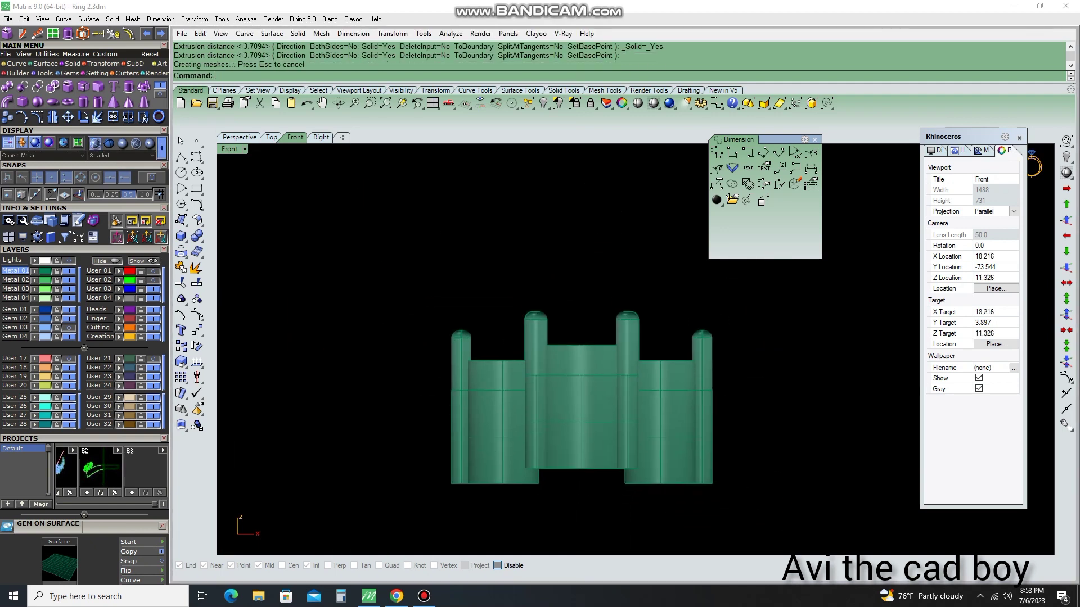
Select all nine setting pieces and put them on the Creation layer
{"action": "left_click_drag", "start_coordinate": [790, 525], "coordinate": [653, 501]}
{"action": "scroll", "coordinate": [545, 450], "scroll_direction": "up", "scroll_amount": 3}
{"action": "left_click_drag", "start_coordinate": [565, 400], "coordinate": [565, 399]}
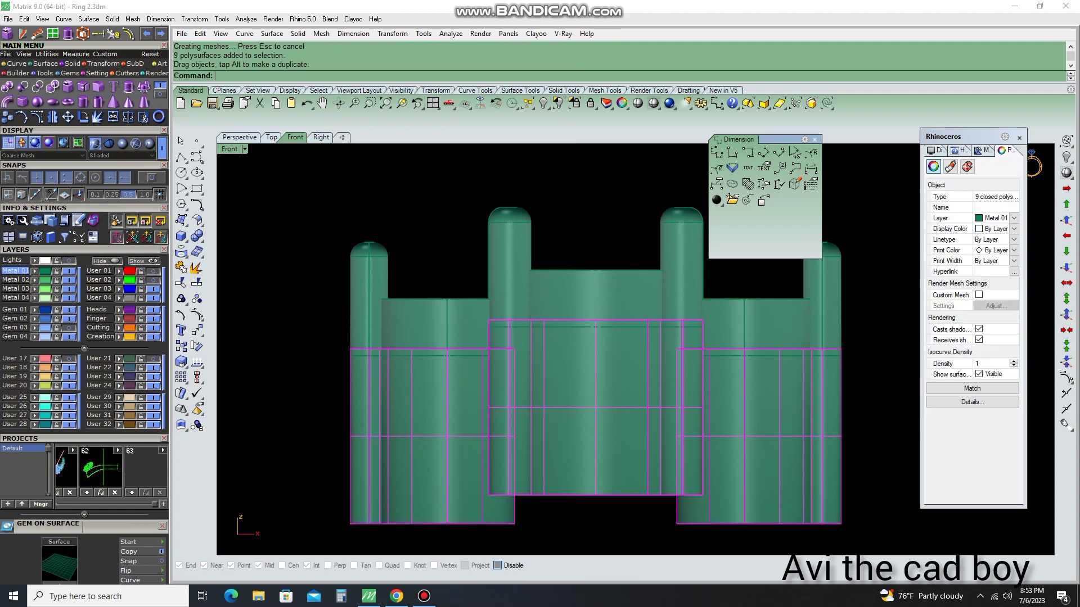
{"action": "key", "text": "ctrl+F4"}
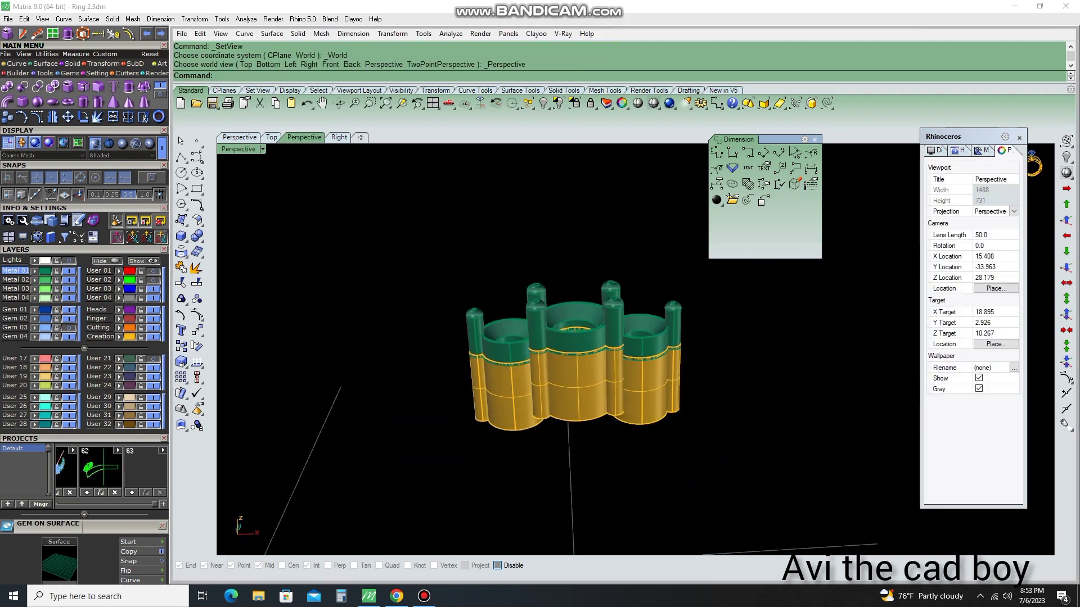
Select every part of the three-stone setting and group it
{"action": "scroll", "coordinate": [311, 387], "scroll_direction": "down", "scroll_amount": 3}
{"action": "key", "text": "ctrl+a"}
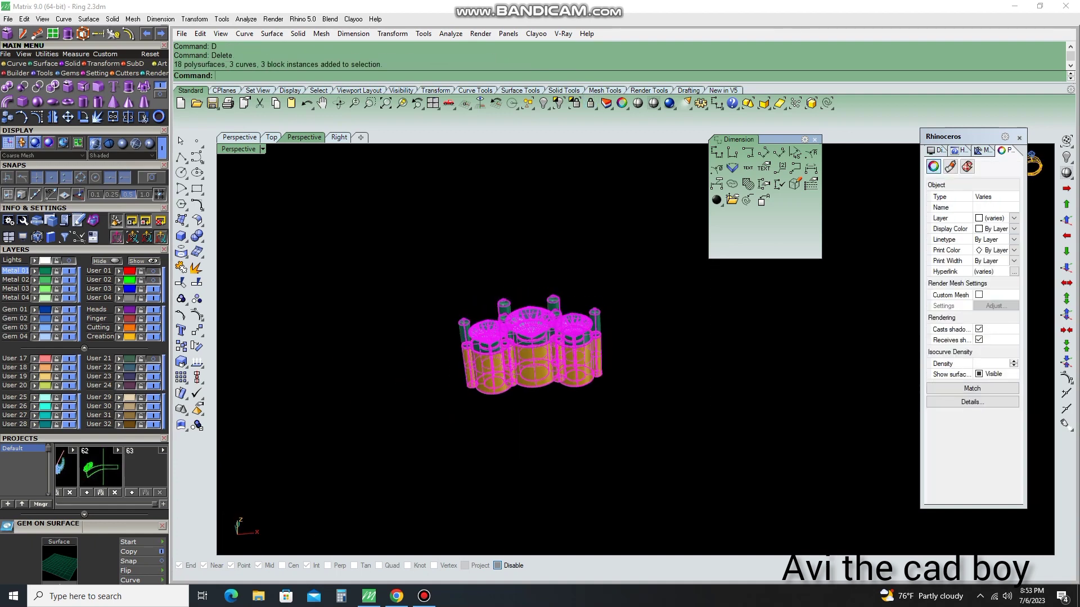
{"action": "type", "text": "g"}
{"action": "key", "text": "Return"}
Delete the gems and heads in Front view, then undo the deletion
{"action": "key", "text": "ctrl+F3"}
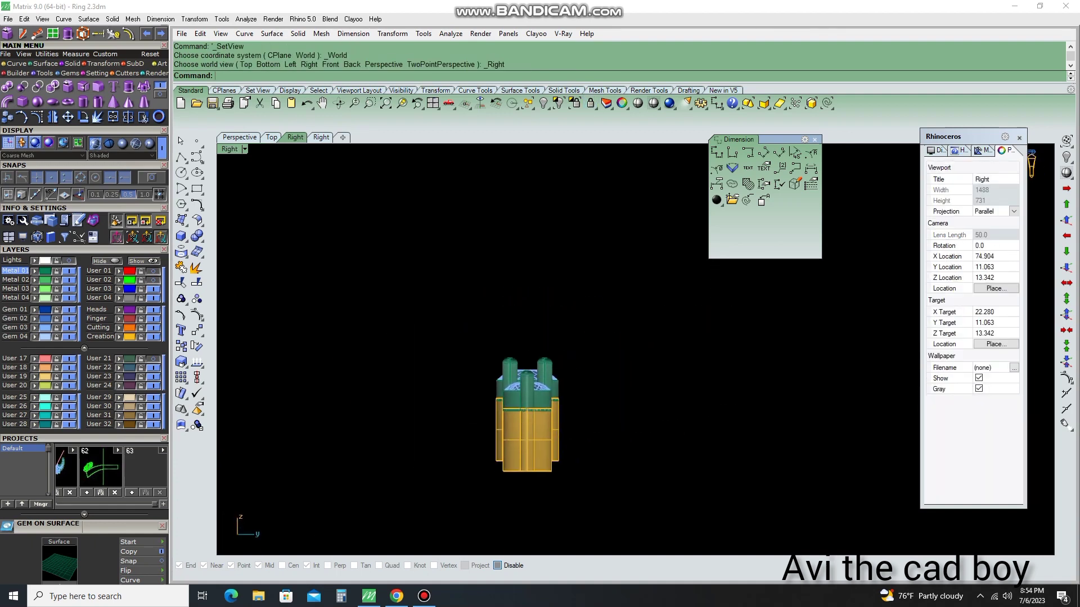
{"action": "key", "text": "ctrl+F2"}
{"action": "type", "text": "d"}
{"action": "key", "text": "Return"}
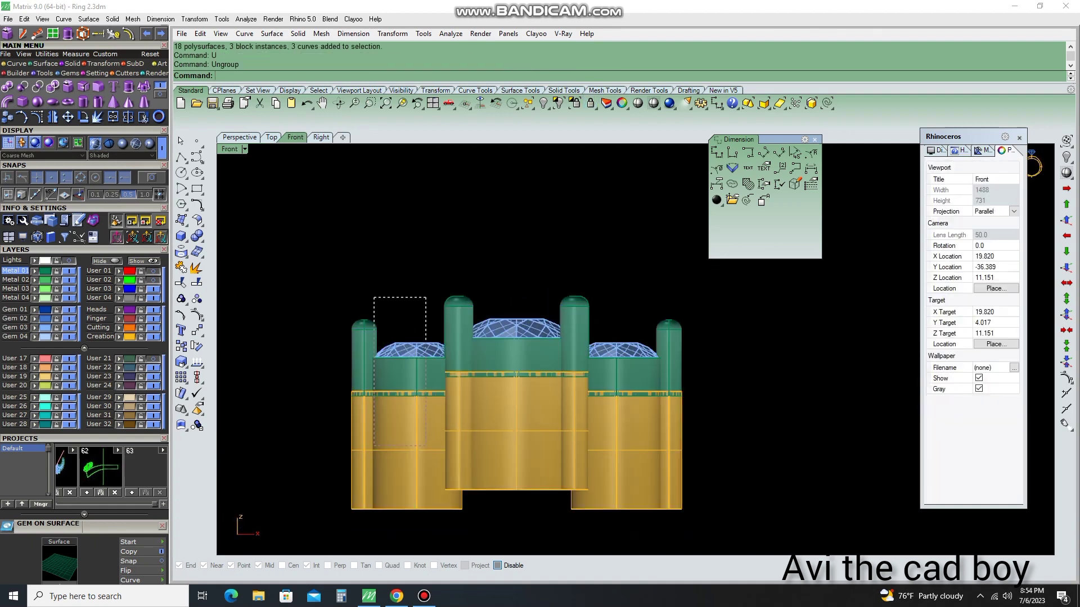
{"action": "key", "text": "ctrl+z"}
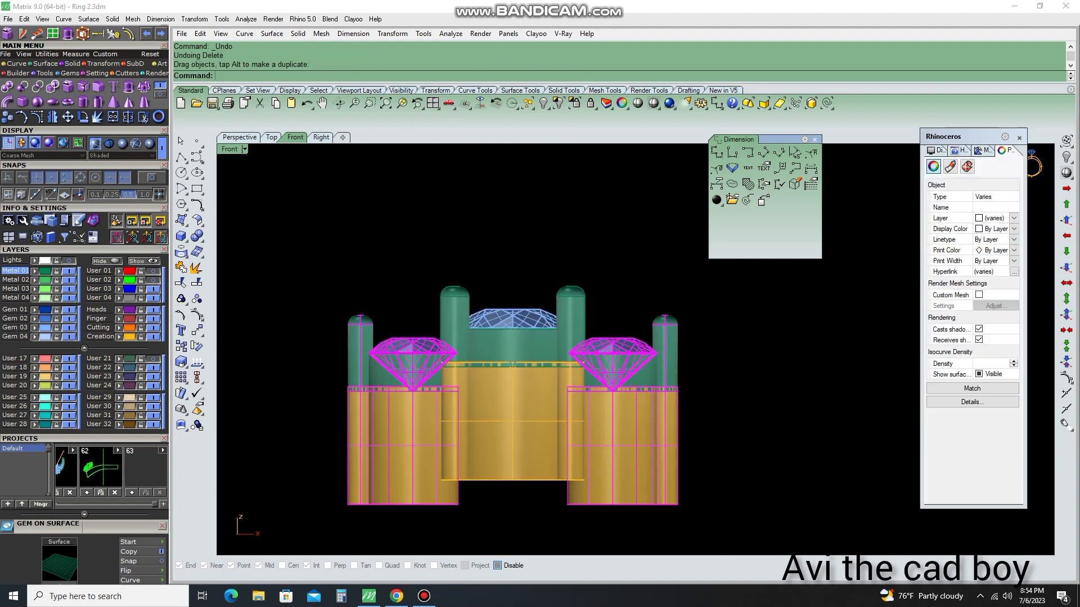
Regroup all setting parts and select the grouped setting in Top view
{"action": "key", "text": "ctrl+F1"}
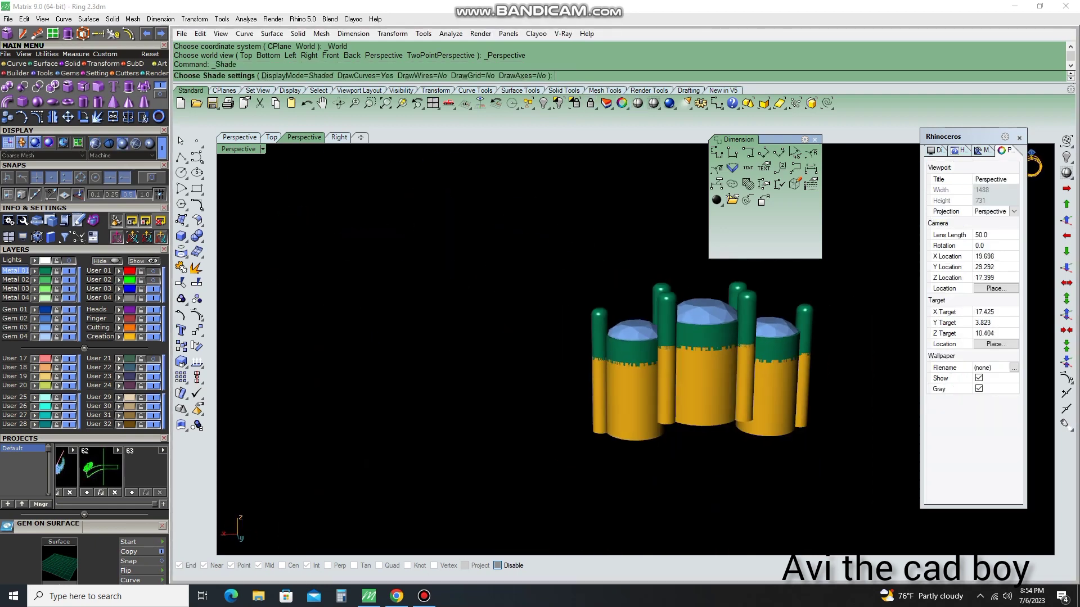
{"action": "key", "text": "ctrl+F3"}
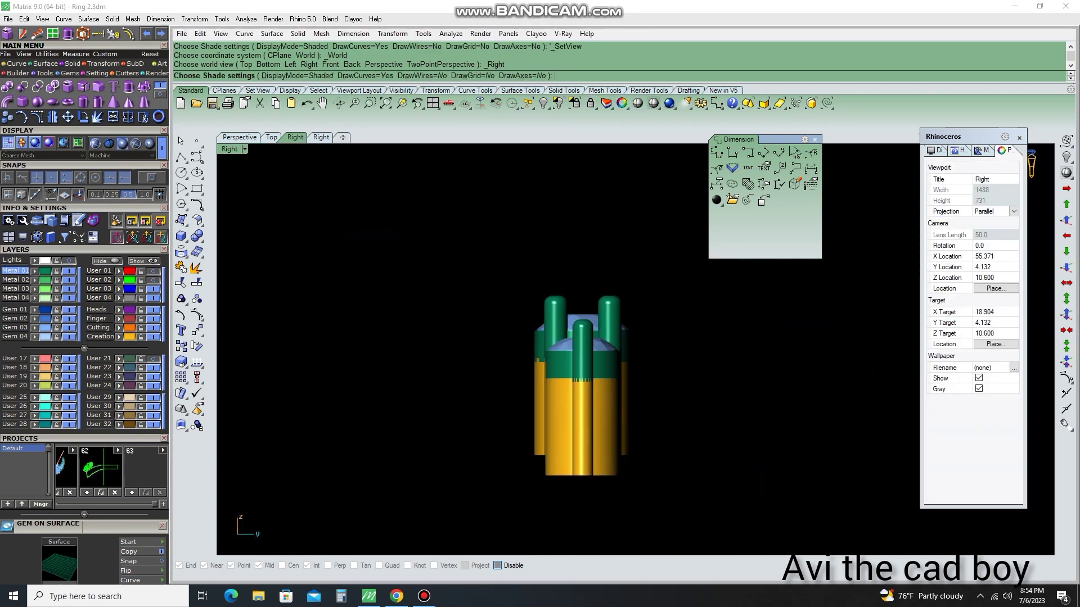
{"action": "key", "text": "ctrl+a"}
{"action": "key", "text": "ctrl+g"}
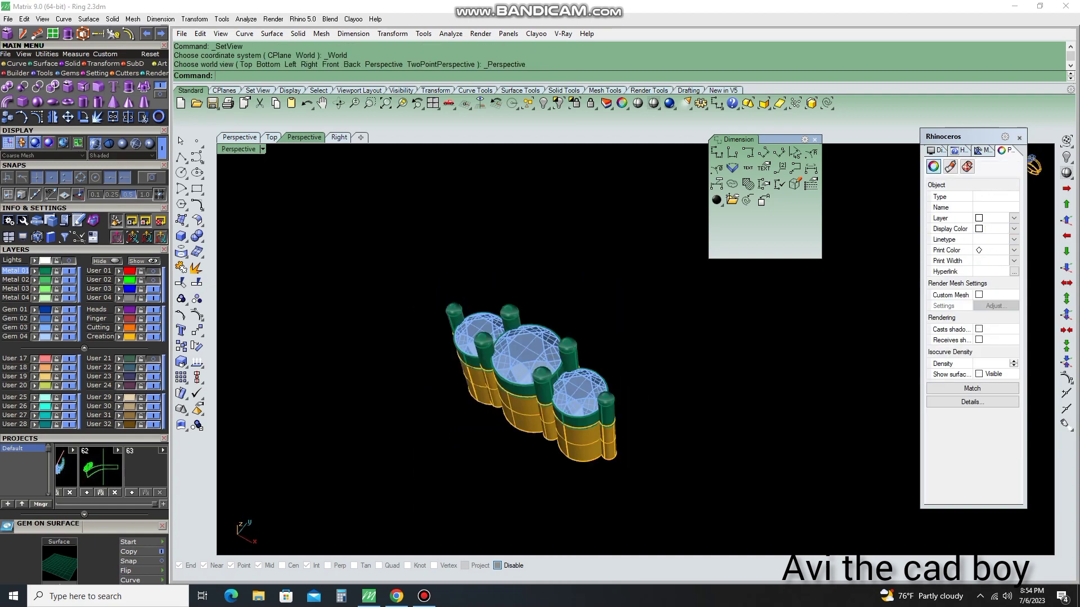
{"action": "key", "text": "ctrl+F1"}
{"action": "key", "text": "ctrl+a"}
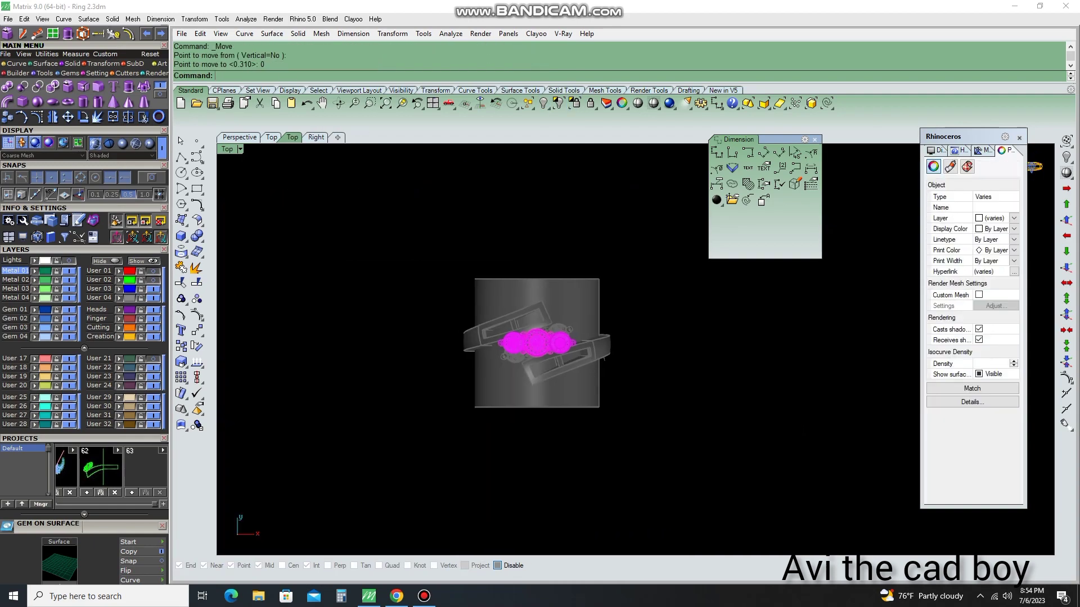
Start a rotation about the origin, then cancel it
{"action": "type", "text": "0"}
{"action": "key", "text": "Return"}
{"action": "scroll", "coordinate": [585, 374], "scroll_direction": "up", "scroll_amount": 3}
{"action": "scroll", "coordinate": [603, 355], "scroll_direction": "up", "scroll_amount": 3}
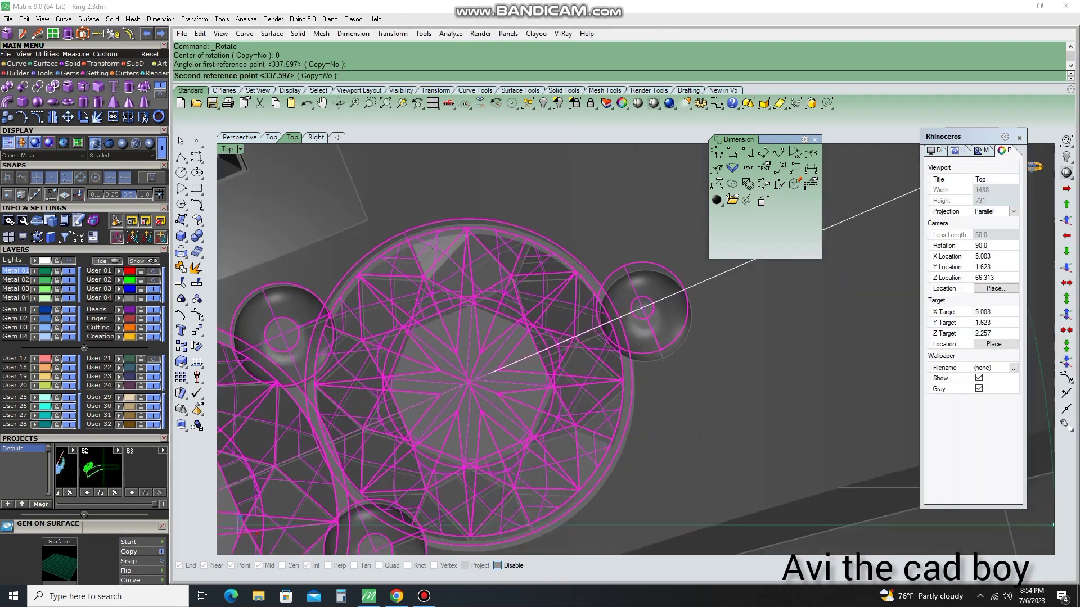
{"action": "key", "text": "Escape"}
In Front view, move the setting down onto the ring shank
{"action": "left_click", "coordinate": [239, 149]}
{"action": "scroll", "coordinate": [558, 349], "scroll_direction": "down", "scroll_amount": 3}
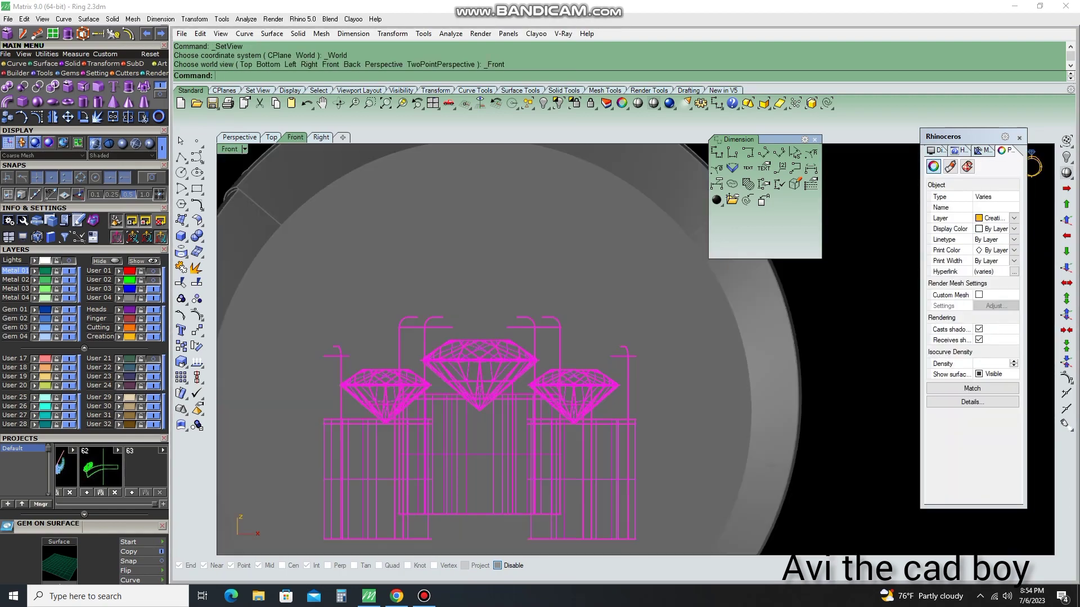
{"action": "scroll", "coordinate": [534, 338], "scroll_direction": "up", "scroll_amount": 3}
{"action": "type", "text": "M"}
{"action": "key", "text": "Return"}
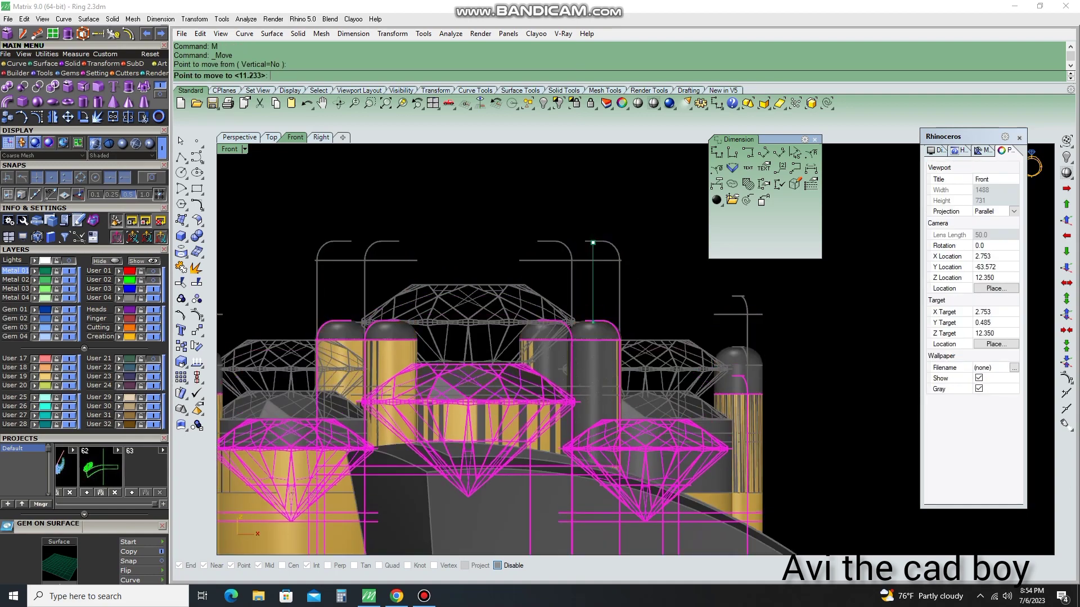
{"action": "scroll", "coordinate": [506, 366], "scroll_direction": "down", "scroll_amount": 2}
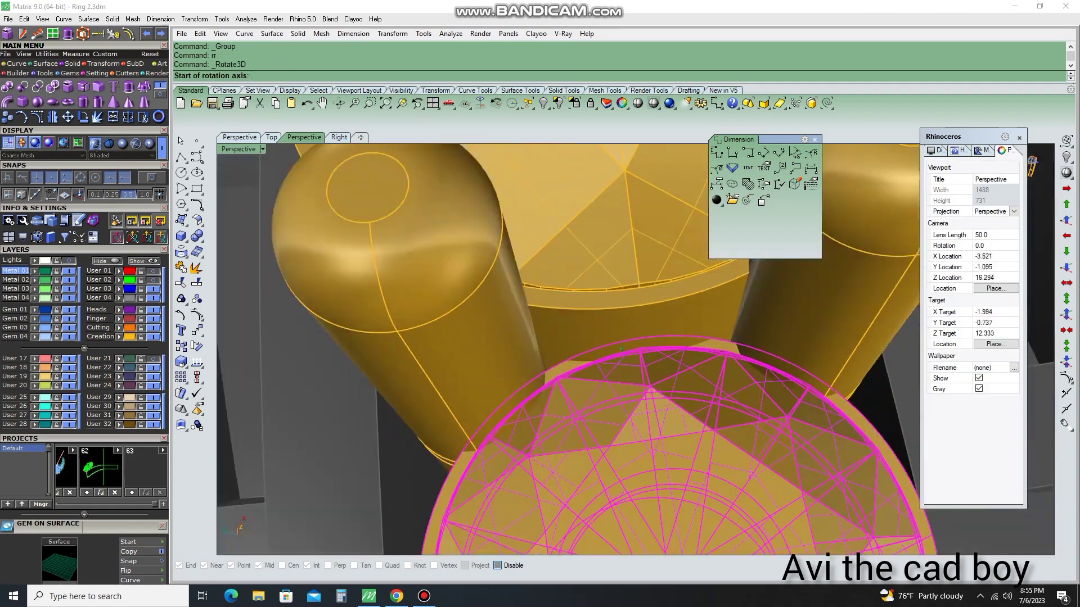
Tilt the gem 8 degrees with a 3D rotation about a picked axis
{"action": "scroll", "coordinate": [621, 349], "scroll_direction": "up", "scroll_amount": 2}
{"action": "scroll", "coordinate": [620, 388], "scroll_direction": "up", "scroll_amount": 2}
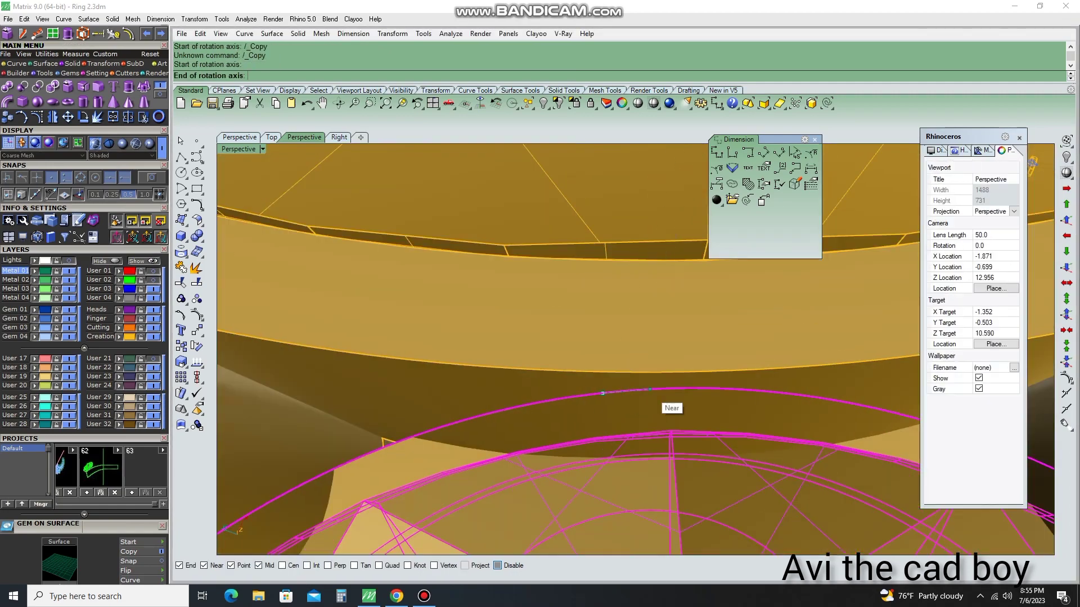
{"action": "left_click", "coordinate": [651, 389]}
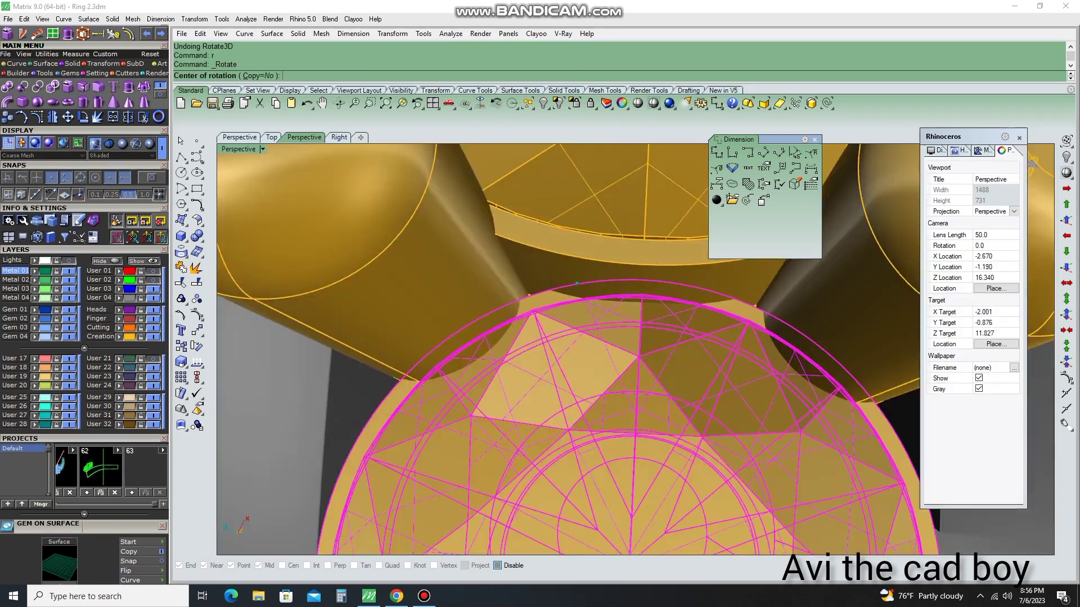
{"action": "type", "text": "rr"}
{"action": "key", "text": "Return"}
{"action": "left_click", "coordinate": [587, 284]}
{"action": "left_click", "coordinate": [770, 281]}
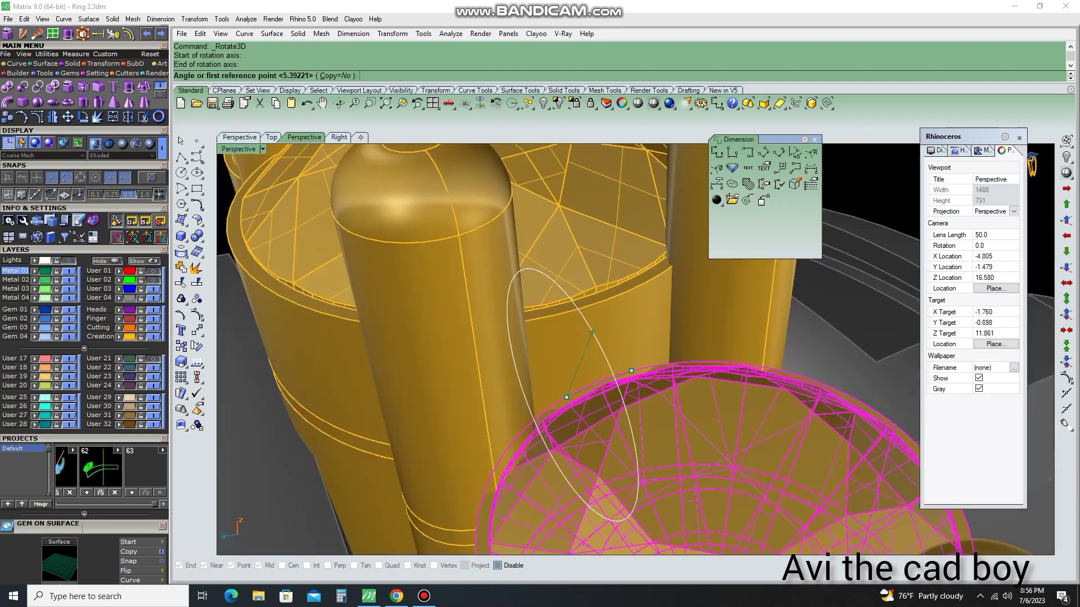
{"action": "type", "text": "8"}
{"action": "key", "text": "Return"}
{"action": "scroll", "coordinate": [636, 349], "scroll_direction": "down", "scroll_amount": 3}
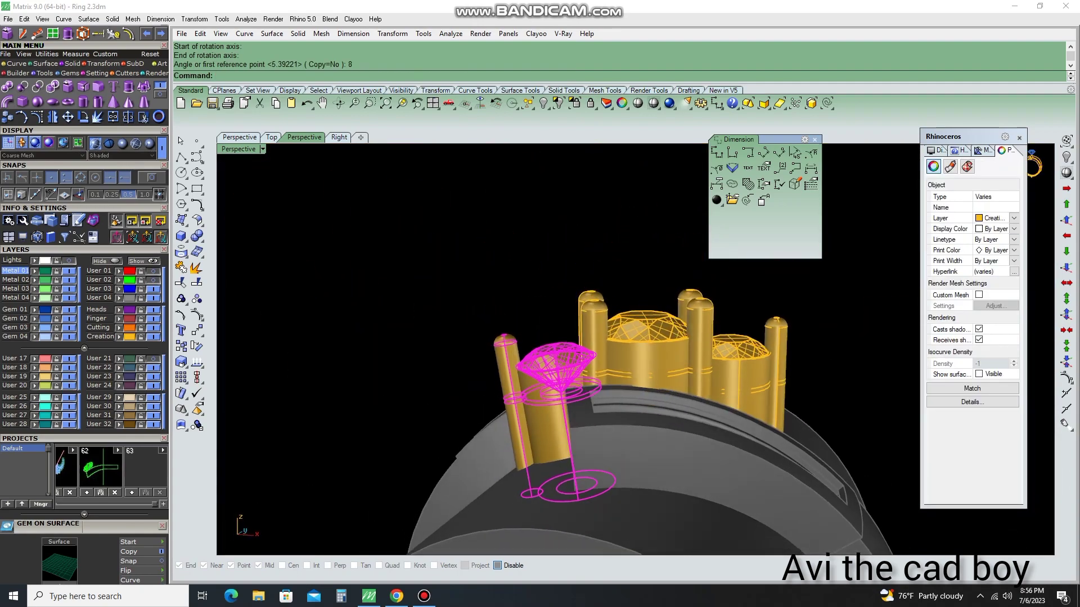
Check the stone placement from the Front and Perspective views
{"action": "key", "text": "ctrl+F2"}
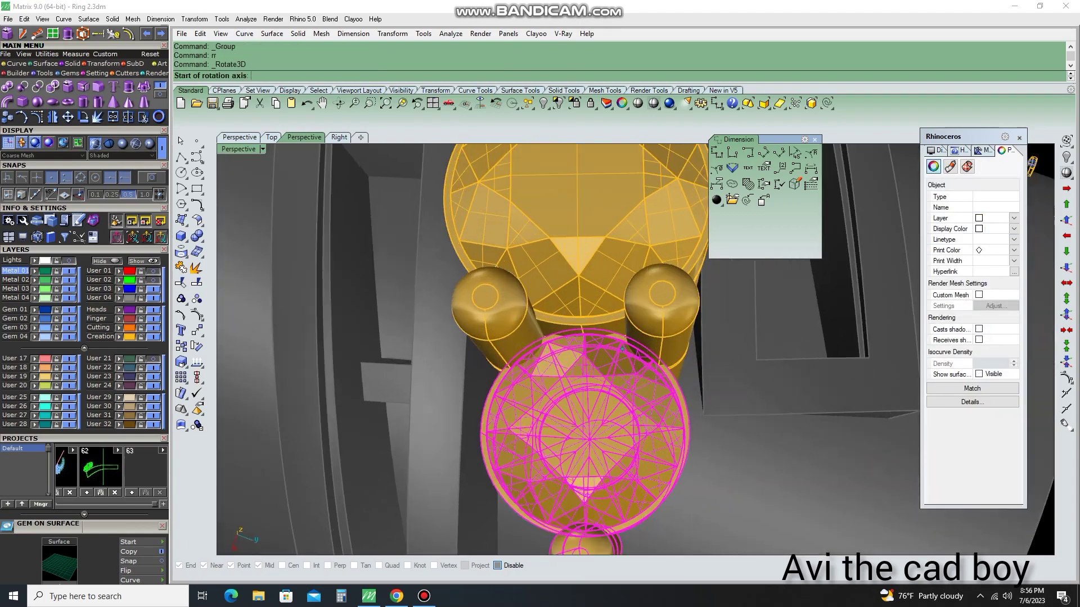
{"action": "key", "text": "ctrl+F2"}
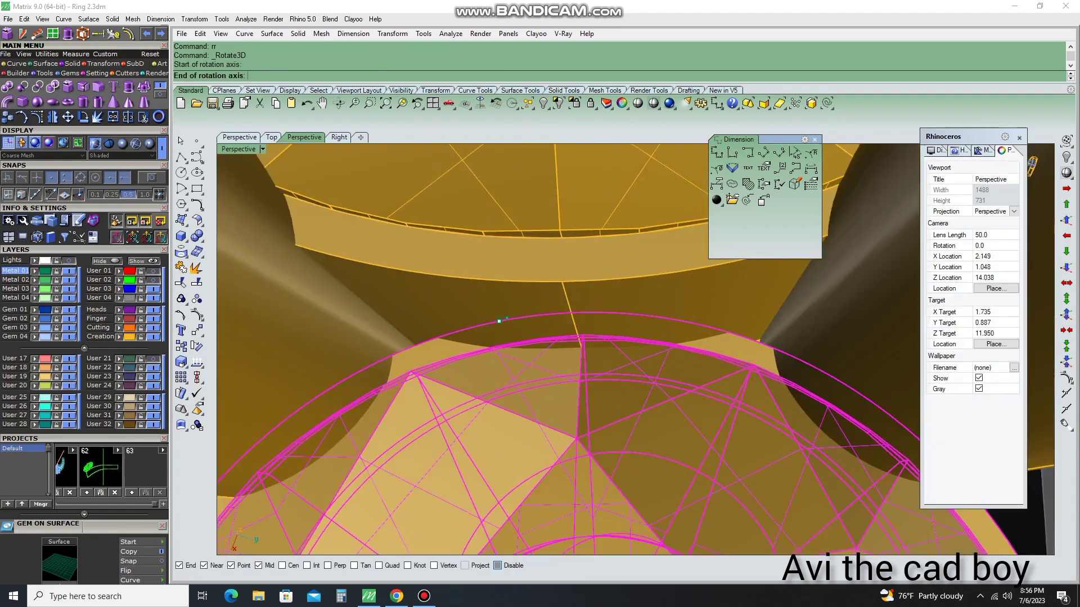
{"action": "key", "text": "ctrl+F4"}
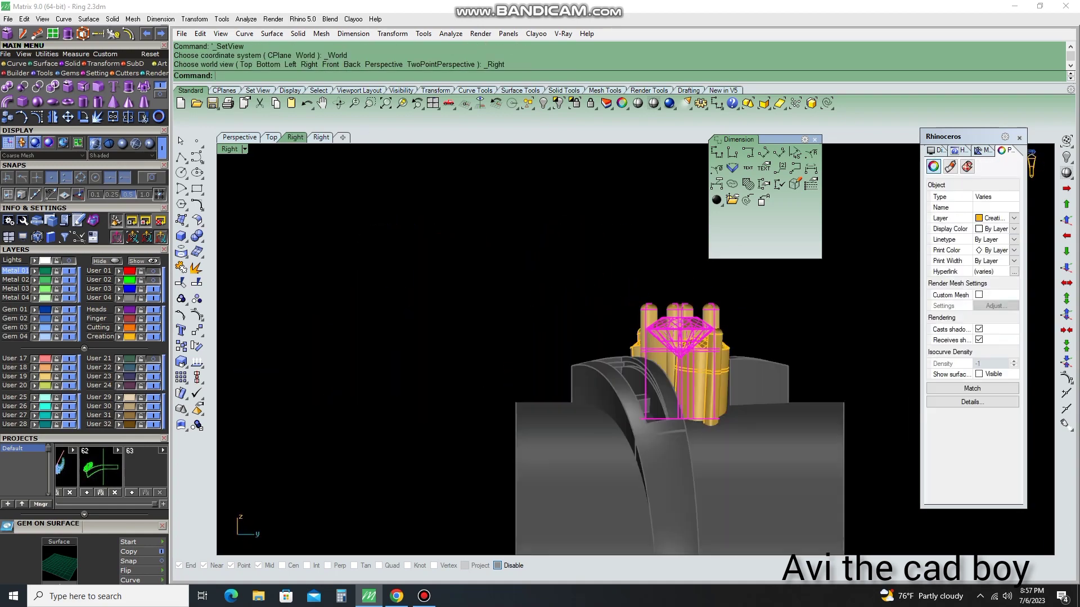
Undo both stone moves and split the finger cylinder at isocurves, keeping the original surface
{"action": "key", "text": "ctrl+z"}
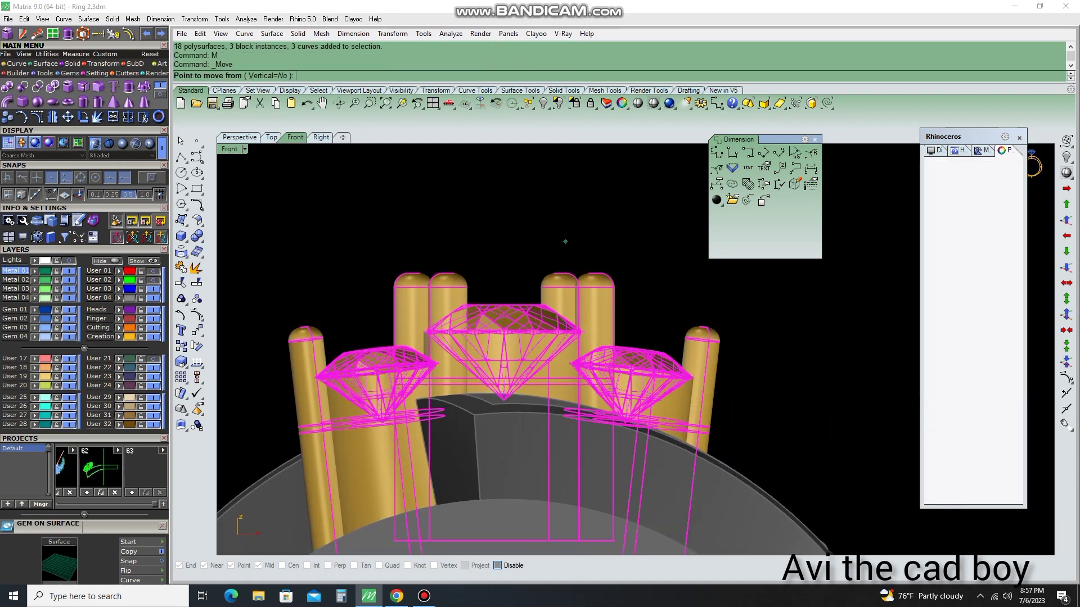
{"action": "key", "text": "ctrl+z"}
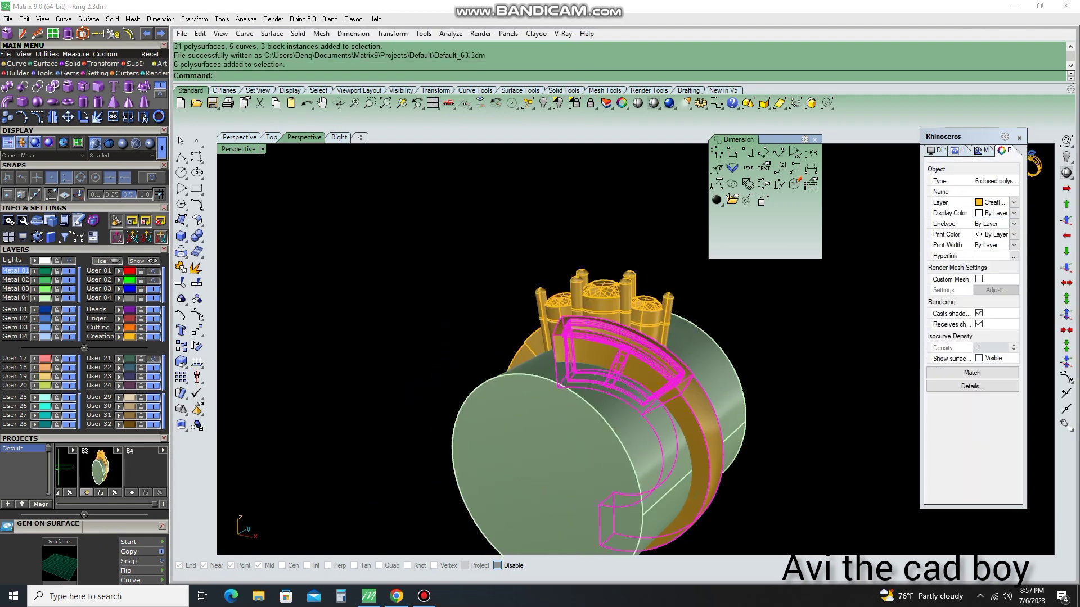
{"action": "type", "text": "DD"}
{"action": "left_click", "coordinate": [371, 75]}
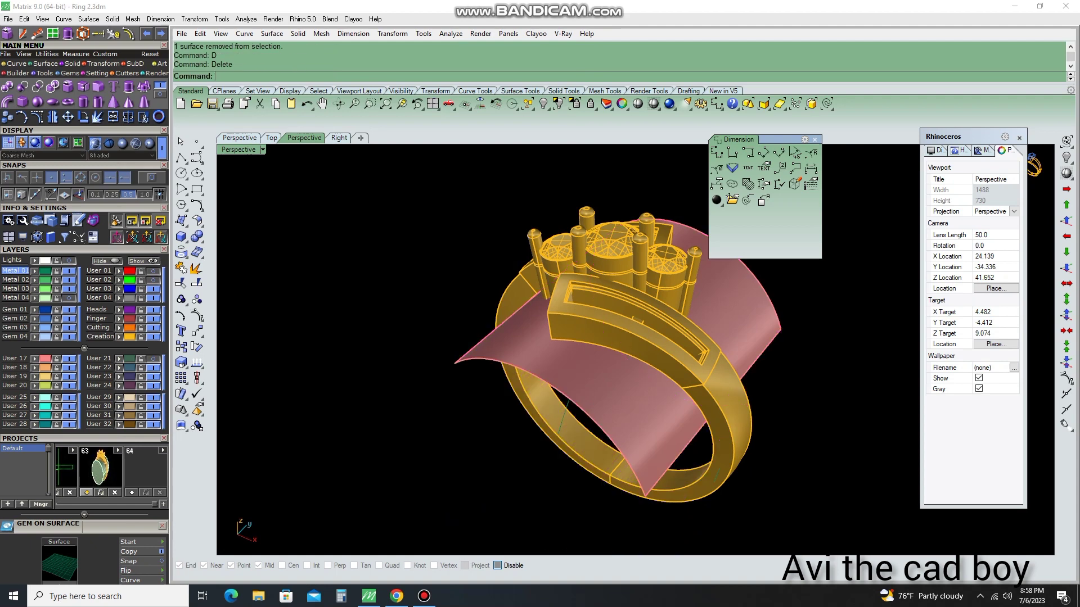
{"action": "key", "text": "ctrl+F2"}
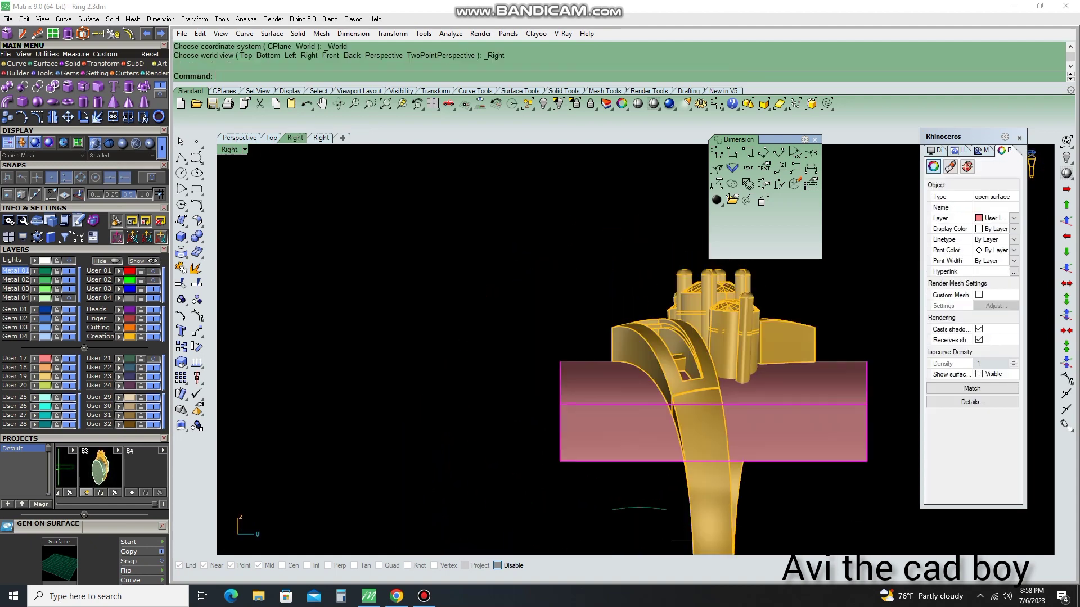
{"action": "type", "text": "O"}
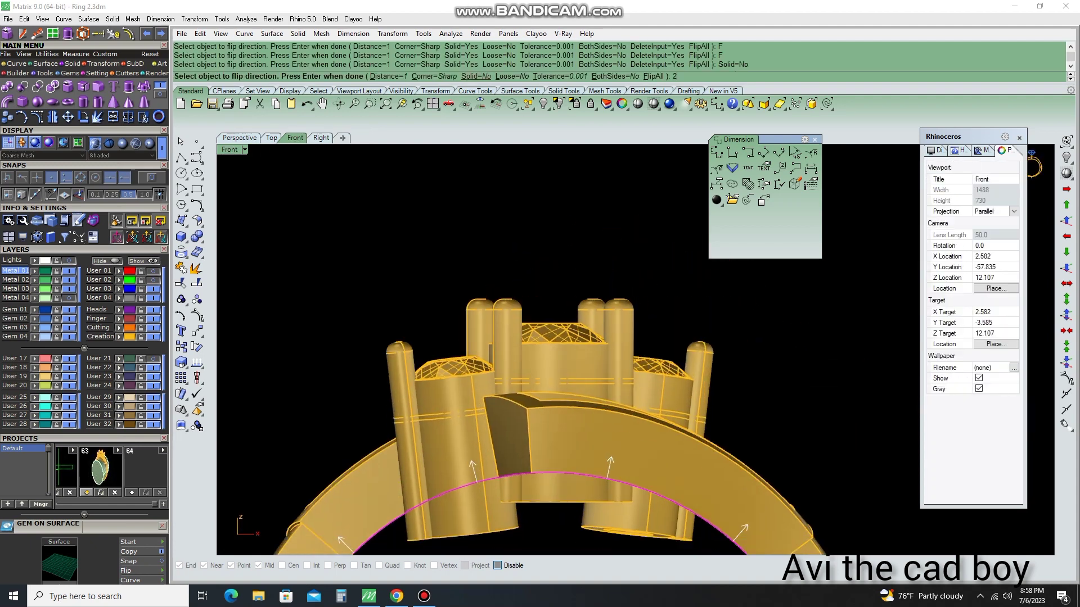
Redo the offset of the band strip surface
{"action": "key", "text": "ctrl+z"}
{"action": "type", "text": "OF"}
{"action": "key", "text": "Return"}
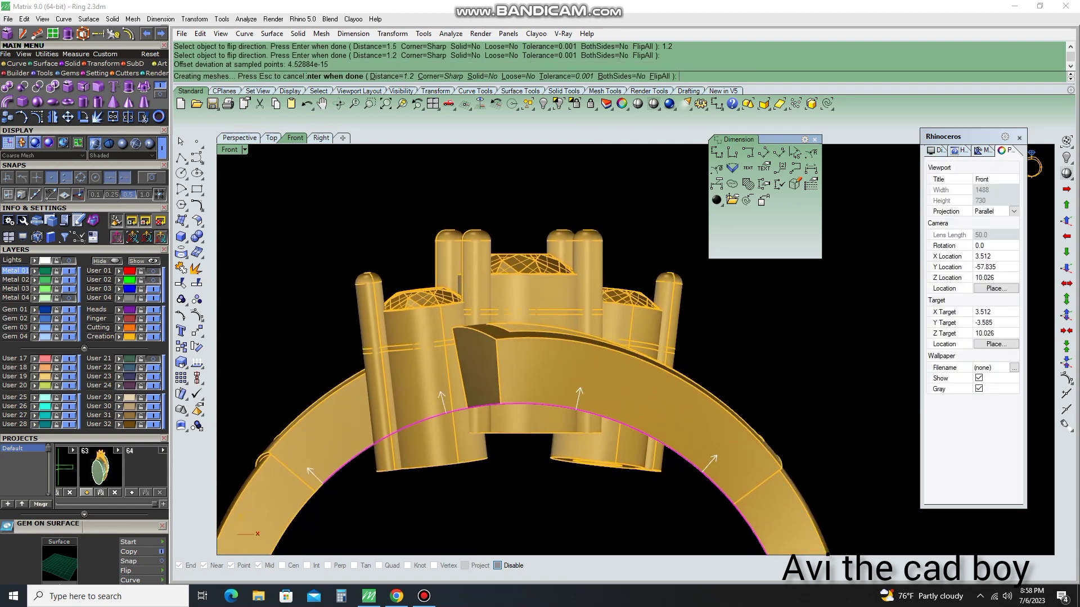
{"action": "key", "text": "ctrl+a"}
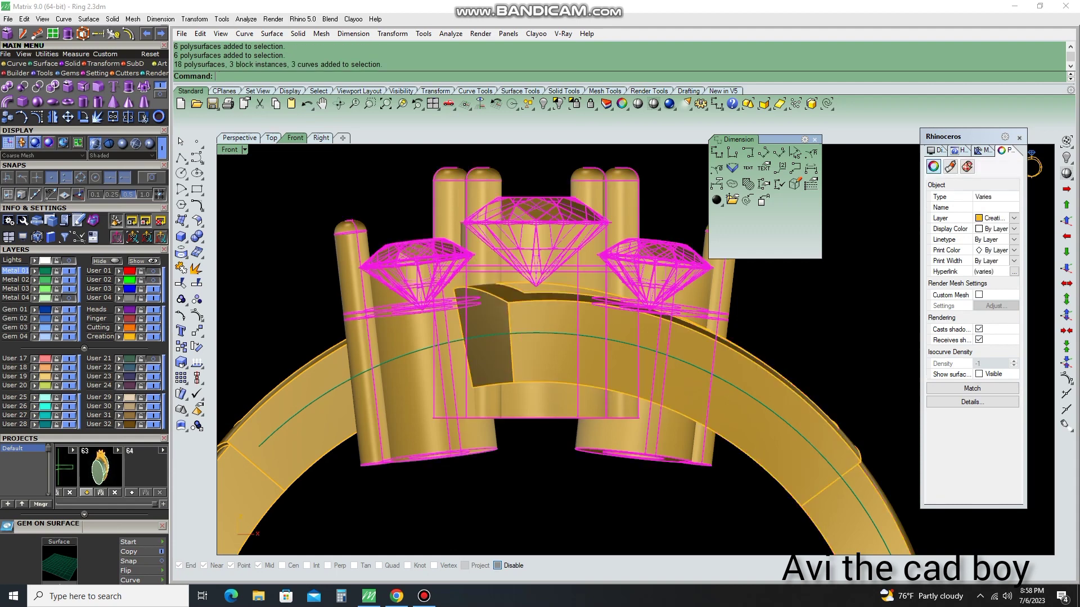
Draw a 12-long reference line, abandoning a first one-direction stretch attempt
{"action": "type", "text": "LI"}
{"action": "key", "text": "Return"}
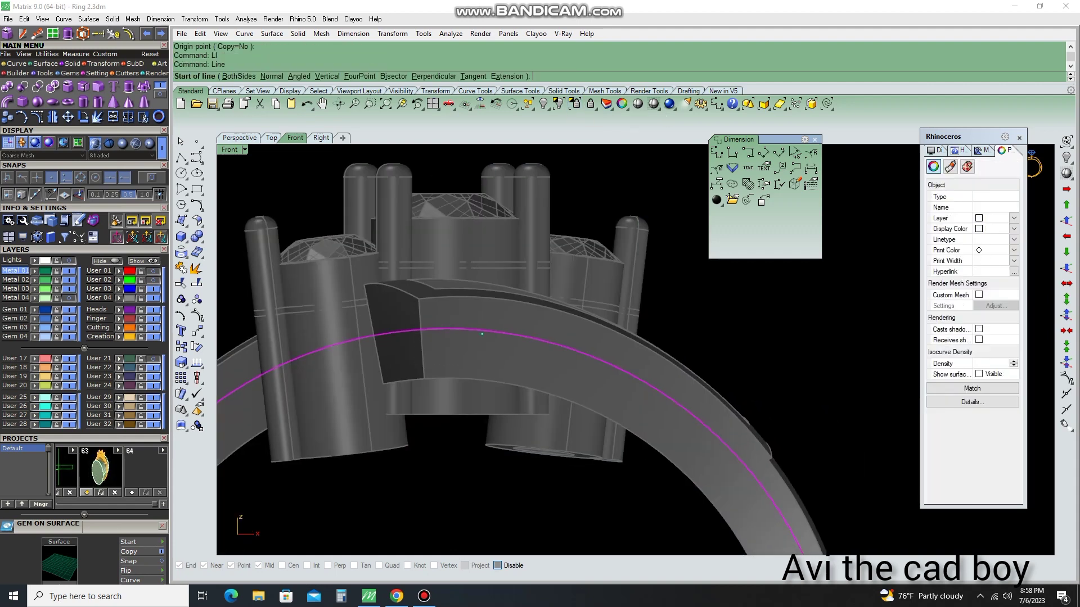
{"action": "scroll", "coordinate": [635, 348], "scroll_direction": "up", "scroll_amount": 5}
{"action": "type", "text": "12"}
{"action": "key", "text": "Return"}
{"action": "type", "text": "12"}
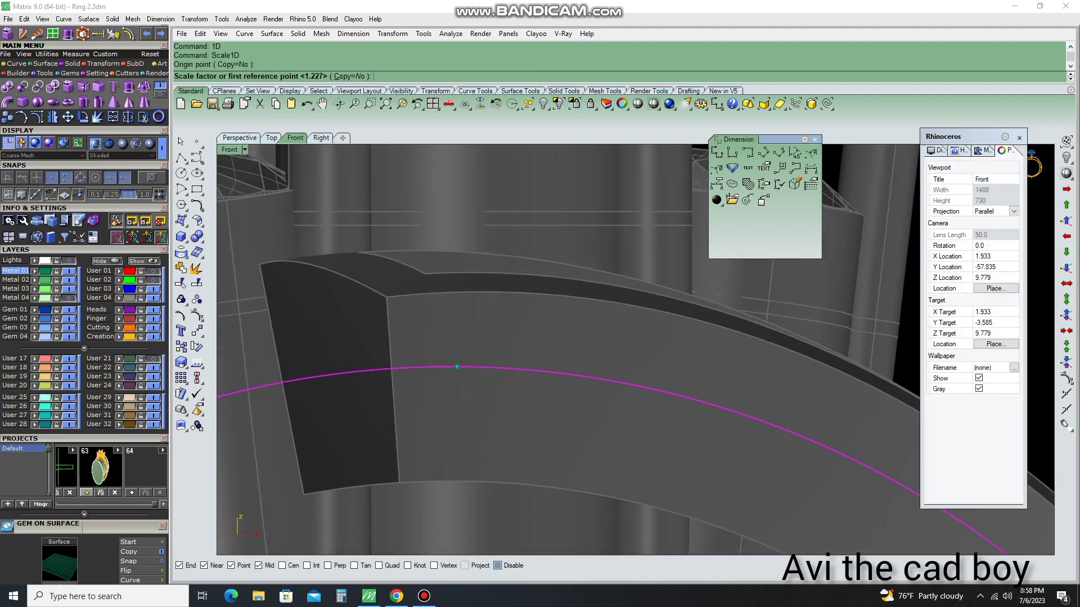
{"action": "scroll", "coordinate": [456, 366], "scroll_direction": "down", "scroll_amount": 3}
{"action": "left_click", "coordinate": [747, 371]}
{"action": "key", "text": "Escape"}
Stretch a copy of the strip in one direction with Scale1D to widen it
{"action": "type", "text": "1D"}
{"action": "key", "text": "Return"}
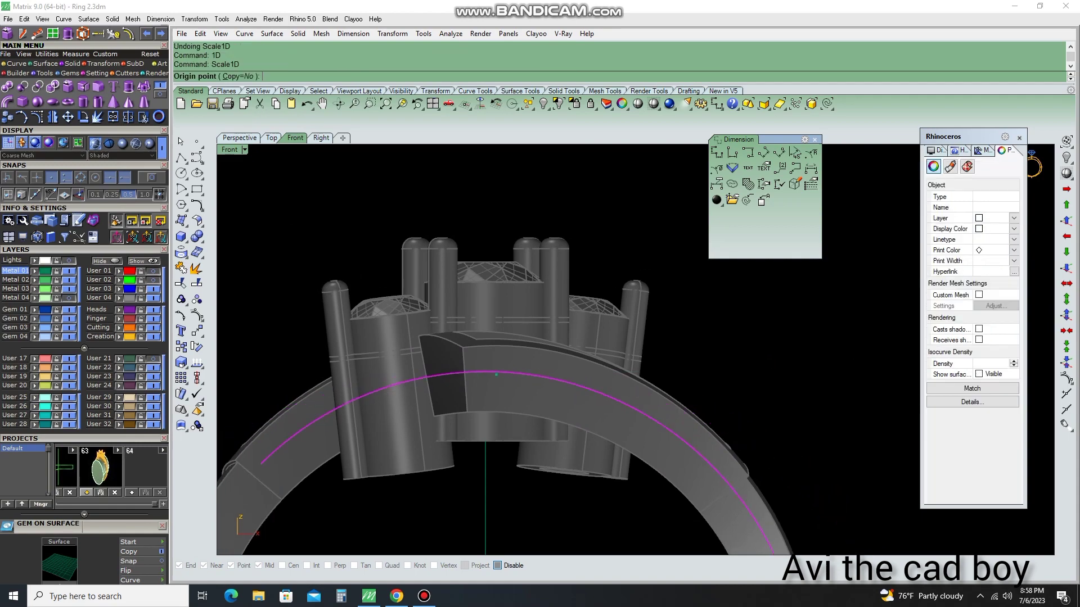
{"action": "scroll", "coordinate": [492, 368], "scroll_direction": "up", "scroll_amount": 5}
{"action": "left_click", "coordinate": [492, 368]}
{"action": "scroll", "coordinate": [492, 368], "scroll_direction": "down", "scroll_amount": 5}
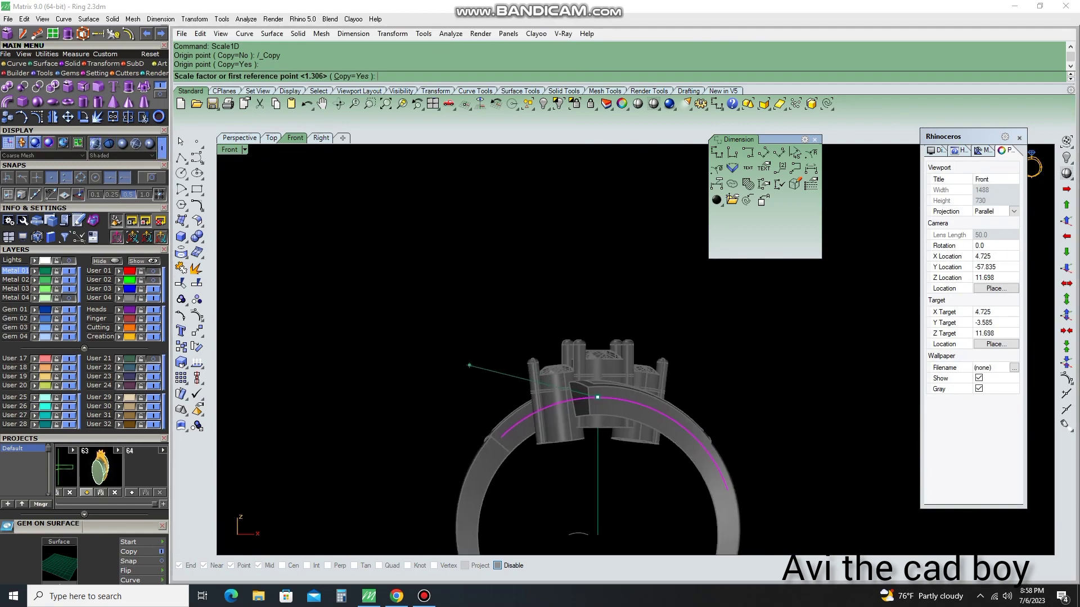
{"action": "left_click", "coordinate": [460, 386]}
{"action": "left_click", "coordinate": [690, 386]}
Extrude the strip into a solid and unlock all the ring parts
{"action": "left_click", "coordinate": [181, 425]}
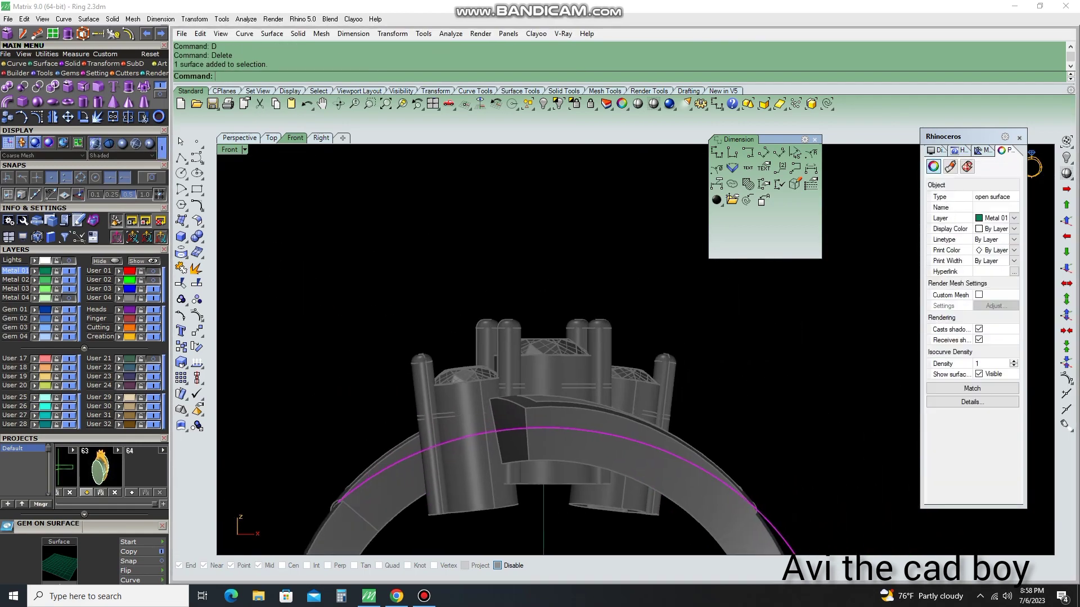
{"action": "right_click_drag", "start_coordinate": [725, 474], "coordinate": [606, 387]}
{"action": "type", "text": "SD"}
{"action": "key", "text": "Return"}
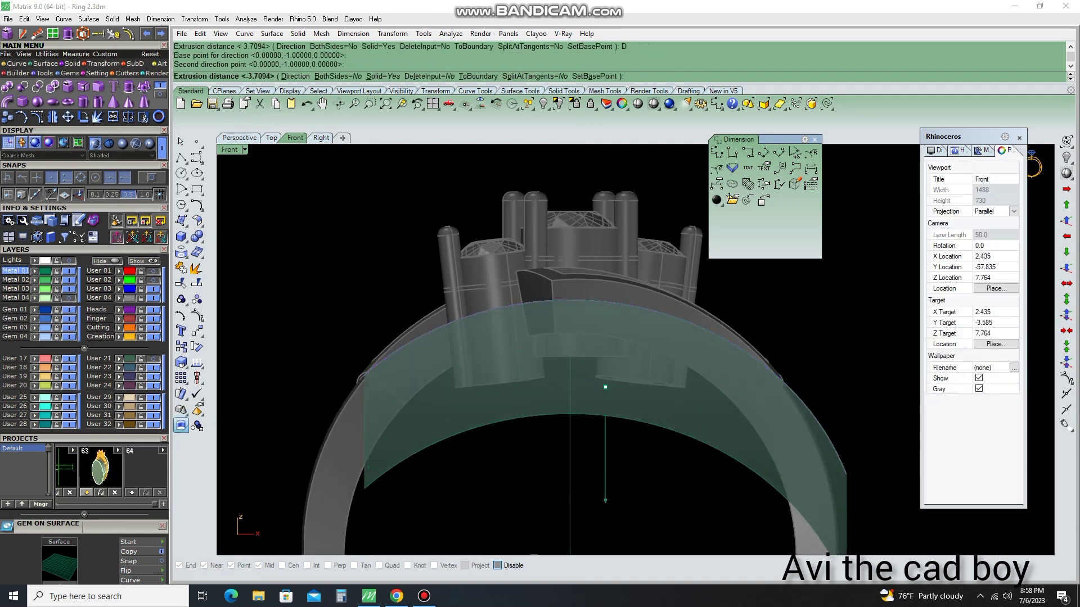
{"action": "scroll", "coordinate": [603, 430], "scroll_direction": "down", "scroll_amount": 3}
{"action": "key", "text": "ctrl+alt+l"}
{"action": "scroll", "coordinate": [602, 430], "scroll_direction": "up", "scroll_amount": 3}
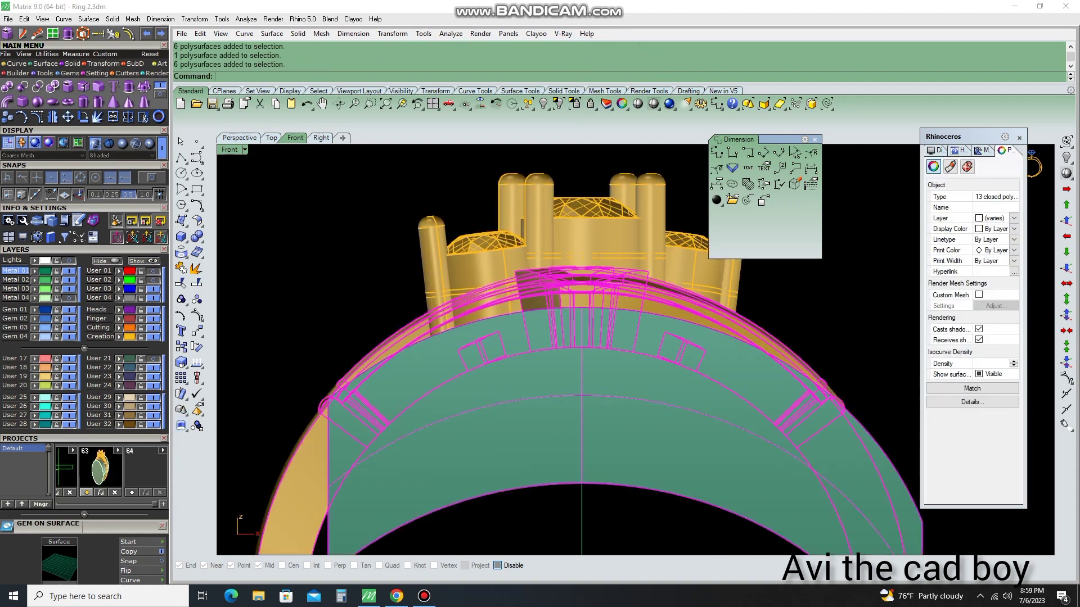
Subtract the green cutting solid from the ring and delete the leftover pieces
{"action": "scroll", "coordinate": [636, 349], "scroll_direction": "down", "scroll_amount": 5}
{"action": "type", "text": "DD"}
{"action": "key", "text": "Return"}
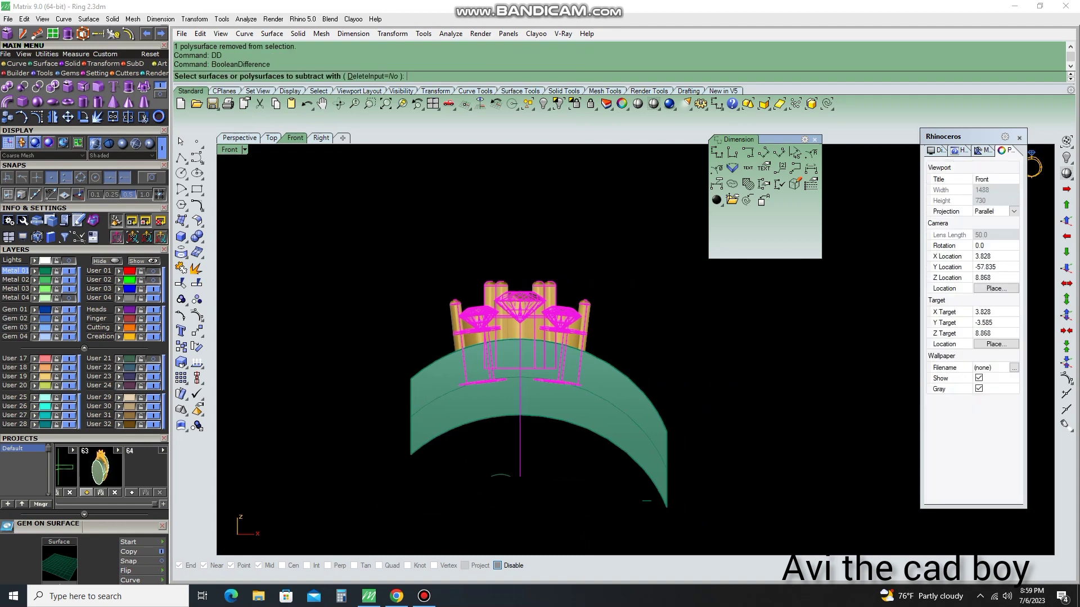
{"action": "type", "text": "D"}
{"action": "key", "text": "Return"}
Delete the reference photo images and fit the whole ring in the perspective view
{"action": "key", "text": "ctrl+F4"}
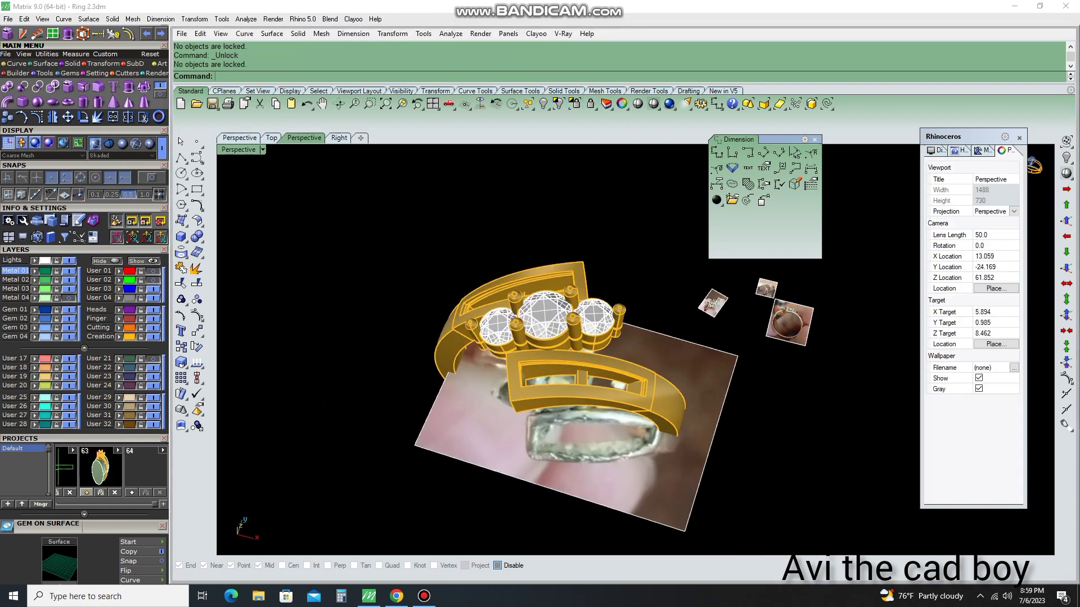
{"action": "key", "text": "Delete"}
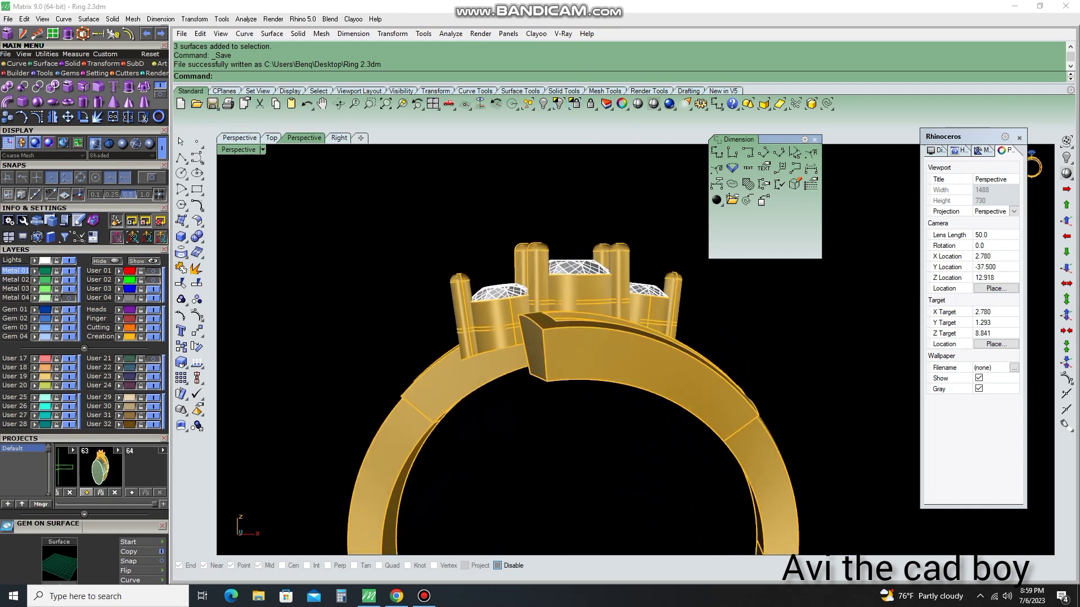
{"action": "left_click", "coordinate": [304, 138]}
{"action": "key", "text": "ctrl+F3"}
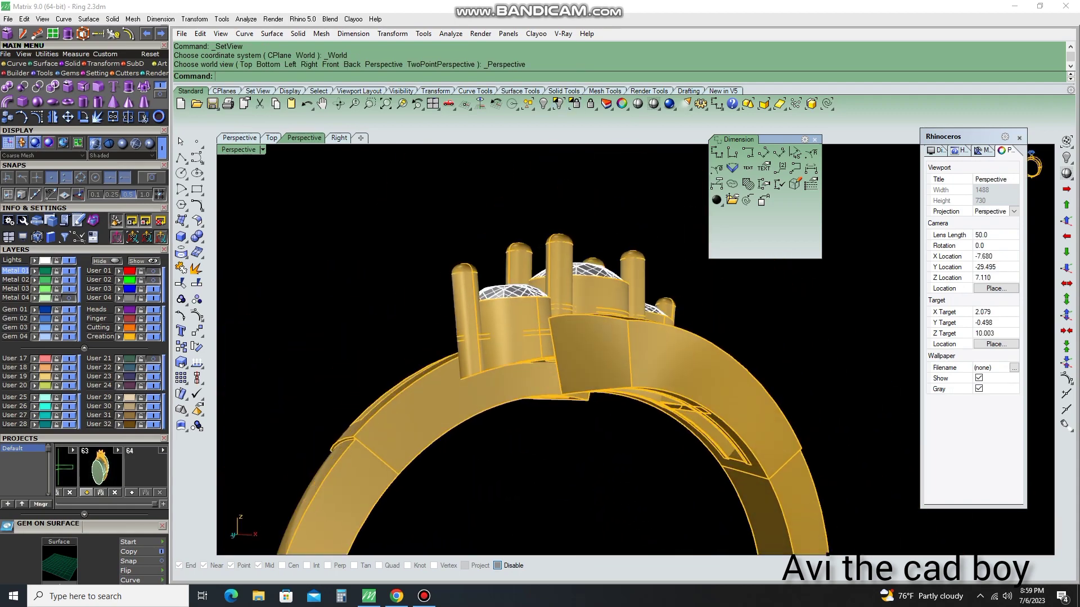
{"action": "key", "text": "ctrl+F4"}
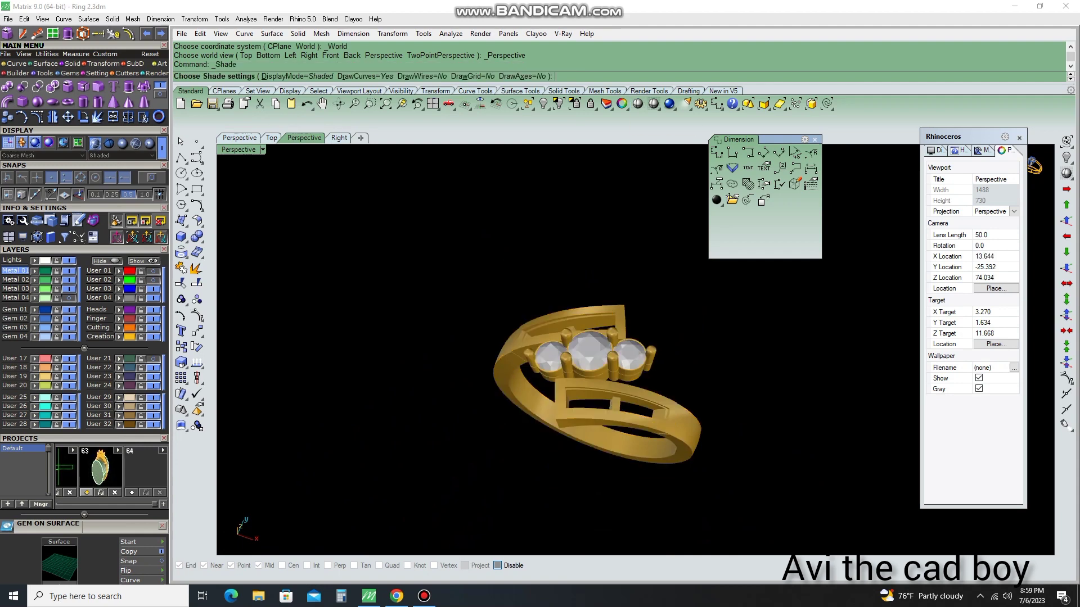
{"action": "key", "text": "ctrl+shift+e"}
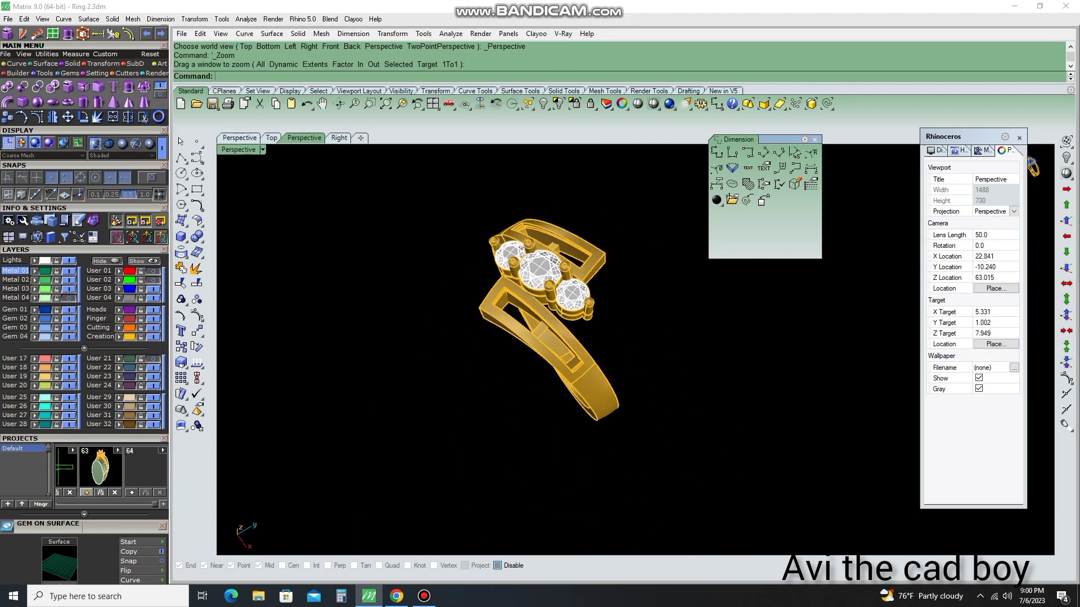
Select every object in the model and lock them all
{"action": "key", "text": "ctrl+a"}
{"action": "type", "text": "lo"}
{"action": "key", "text": "Return"}
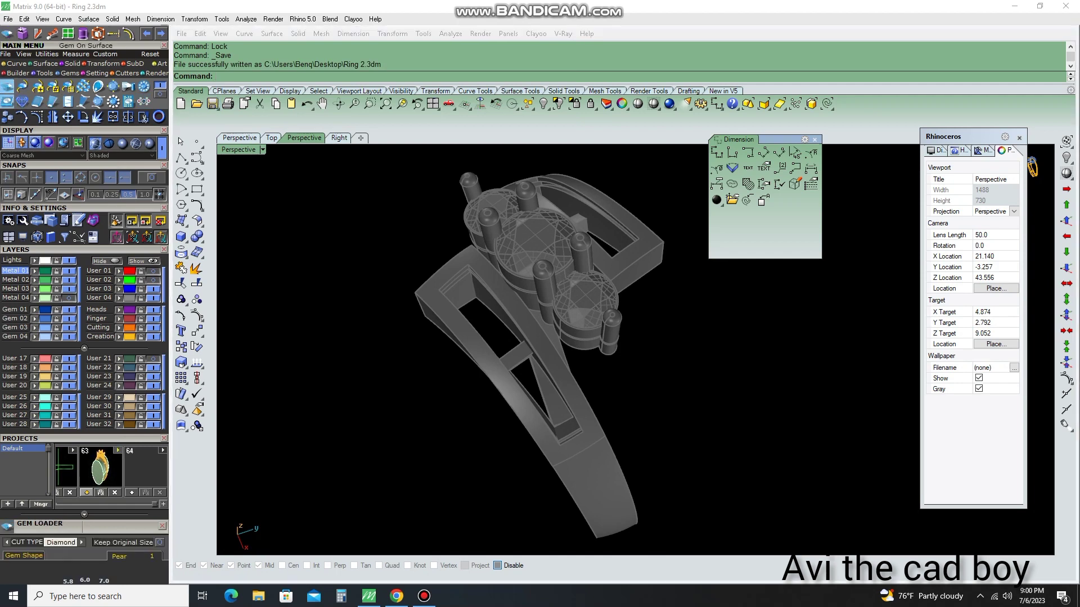
Choose the baguette gem shape and undo the locking of the ring parts
{"action": "scroll", "coordinate": [84, 304], "scroll_direction": "down", "scroll_amount": 5}
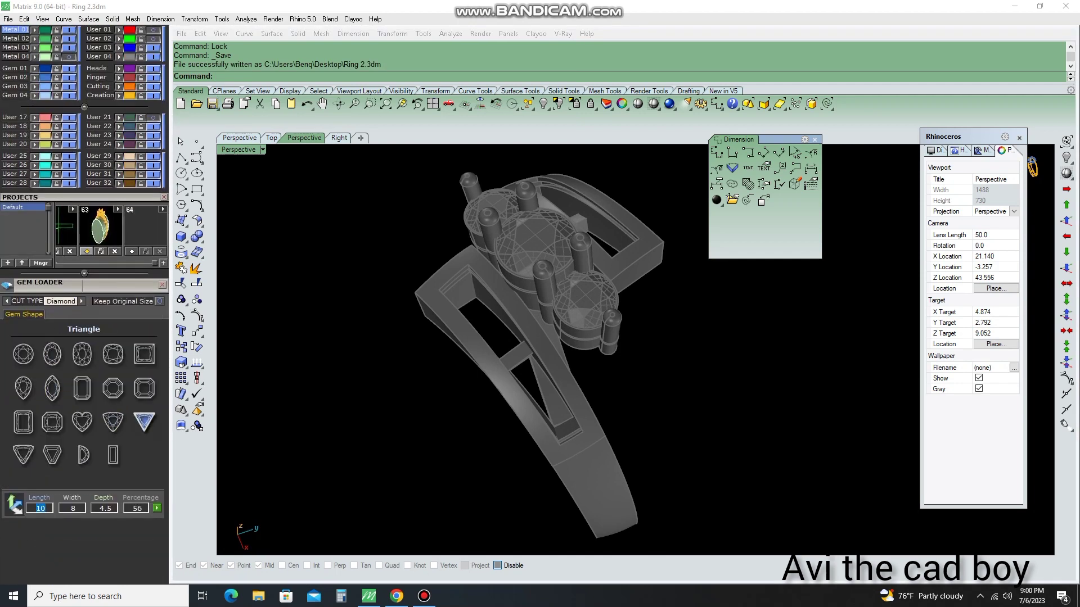
{"action": "left_click", "coordinate": [83, 454]}
{"action": "type", "text": "n"}
{"action": "key", "text": "Return"}
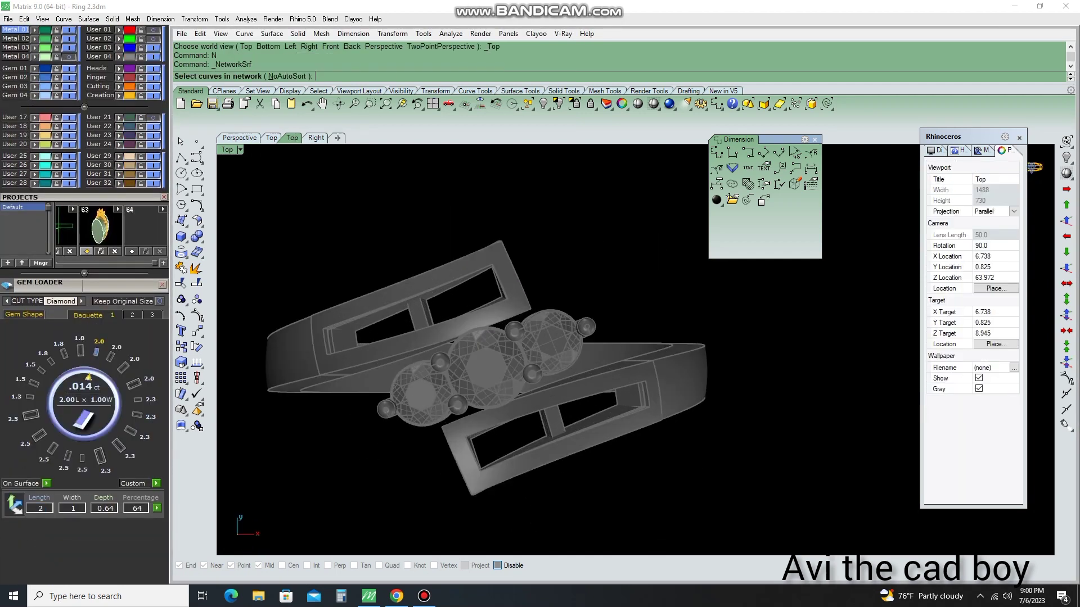
{"action": "key", "text": "ctrl+z"}
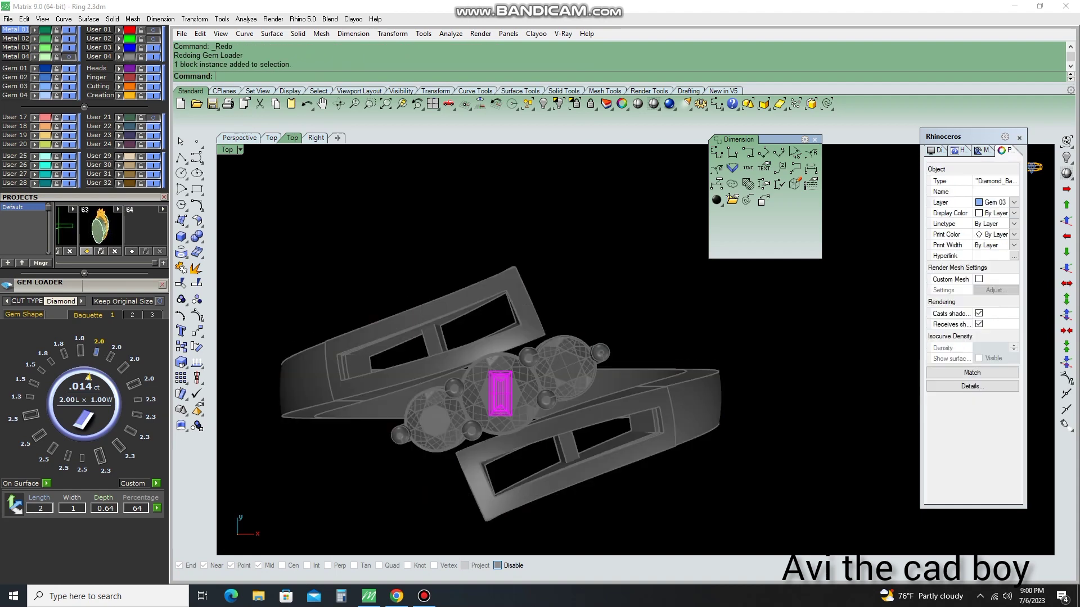
{"action": "scroll", "coordinate": [535, 304], "scroll_direction": "up", "scroll_amount": 2}
{"action": "key", "text": "Escape"}
Copy the baguette to positions along the channel
{"action": "scroll", "coordinate": [556, 301], "scroll_direction": "up", "scroll_amount": 1}
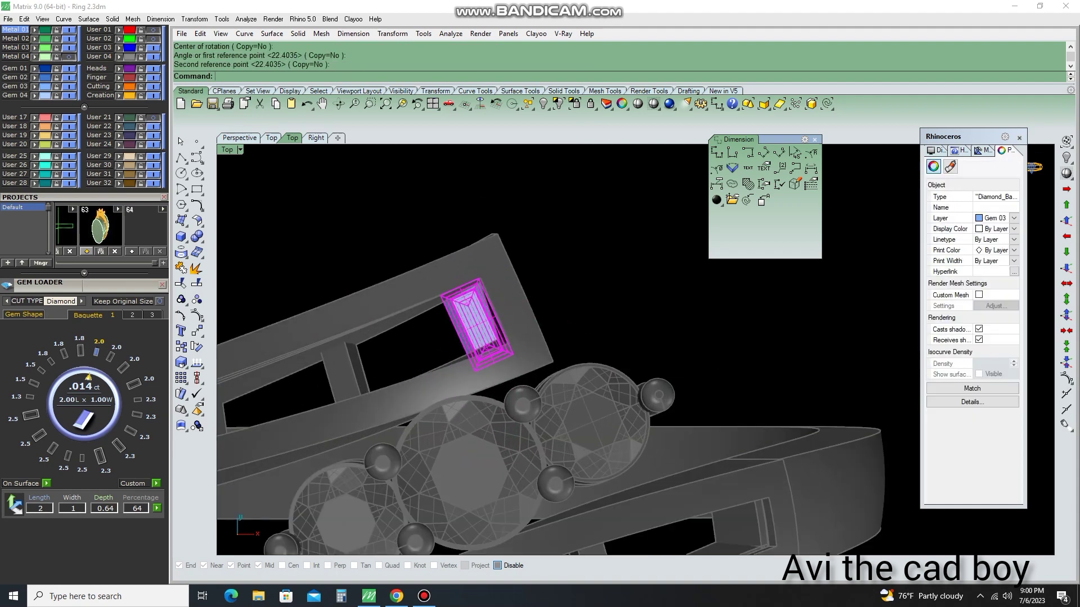
{"action": "type", "text": "c"}
{"action": "key", "text": "Return"}
{"action": "key", "text": "Return"}
{"action": "left_click", "coordinate": [450, 333]}
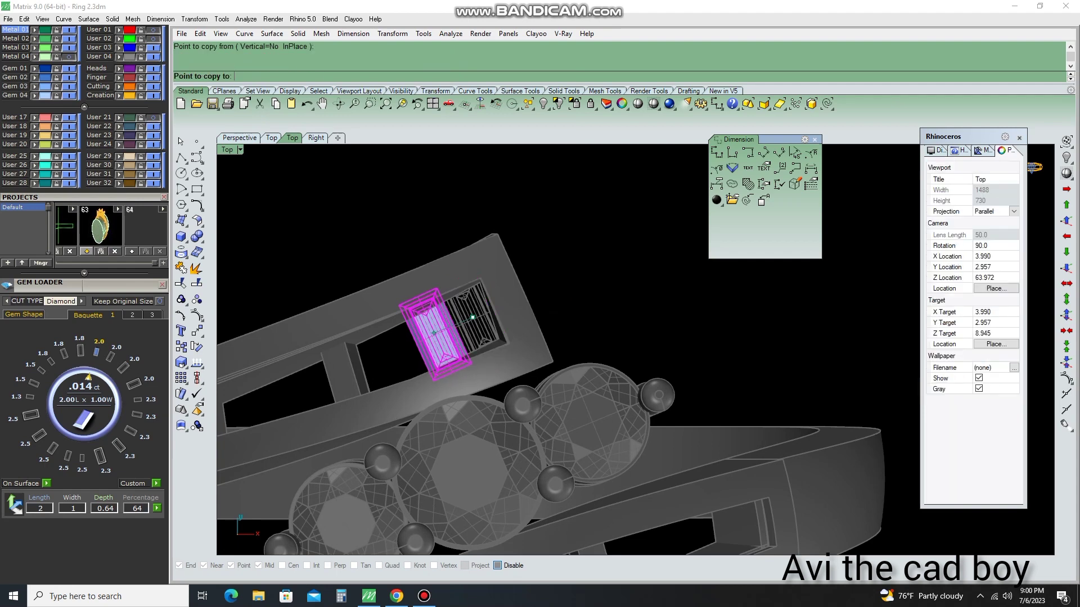
{"action": "left_click", "coordinate": [446, 333]}
{"action": "right_click_drag", "start_coordinate": [445, 333], "coordinate": [496, 322]}
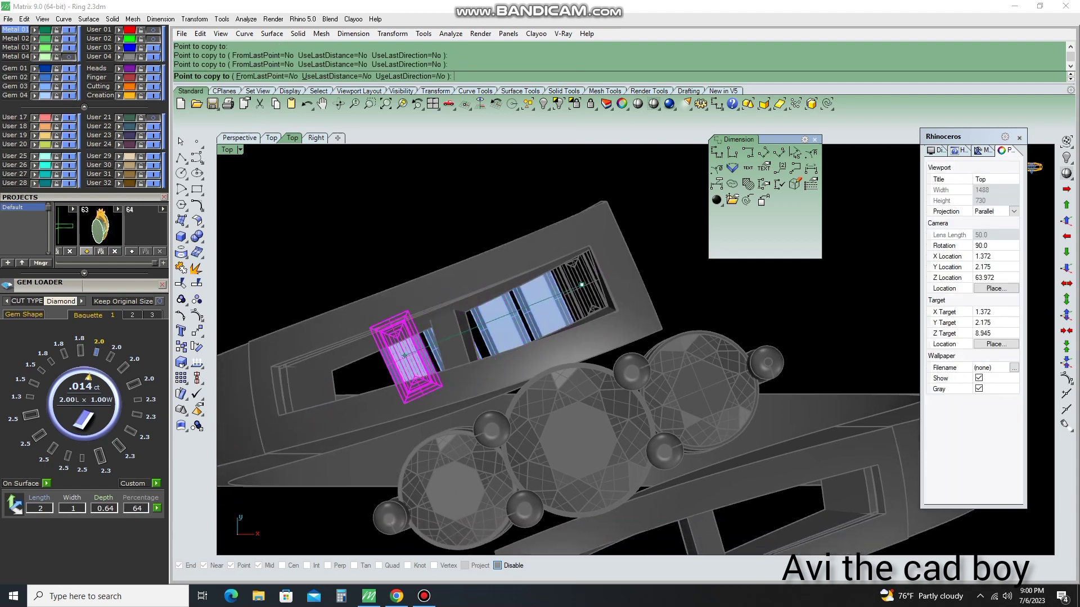
{"action": "key", "text": "Escape"}
In Front view, move the baguette up onto the band beside the head
{"action": "left_click", "coordinate": [568, 301]}
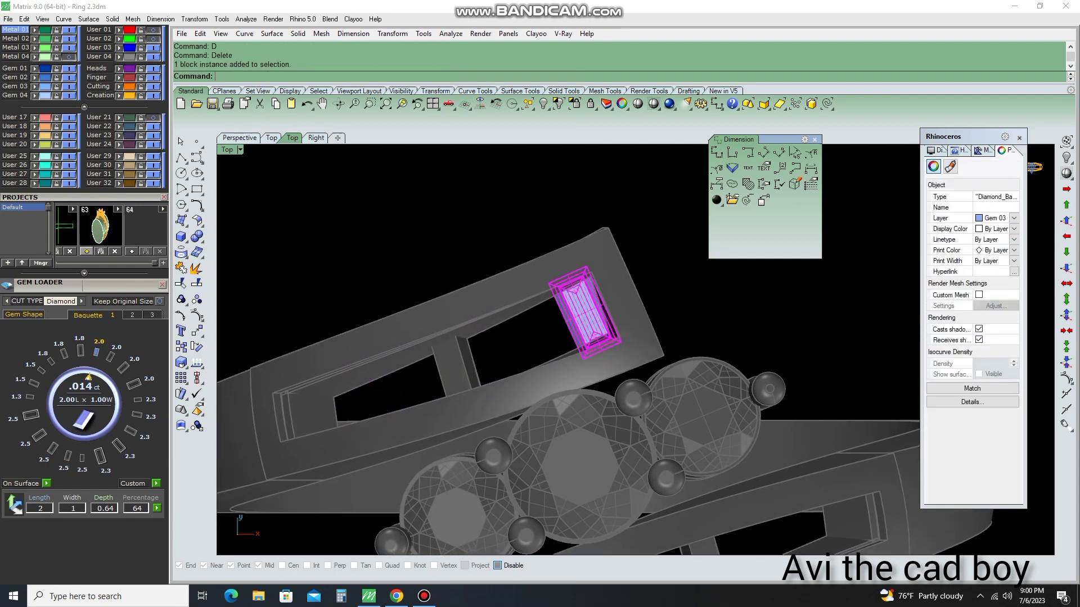
{"action": "key", "text": "ctrl+F2"}
{"action": "type", "text": "m"}
{"action": "key", "text": "Return"}
{"action": "left_click", "coordinate": [548, 425]}
{"action": "left_click", "coordinate": [550, 315]}
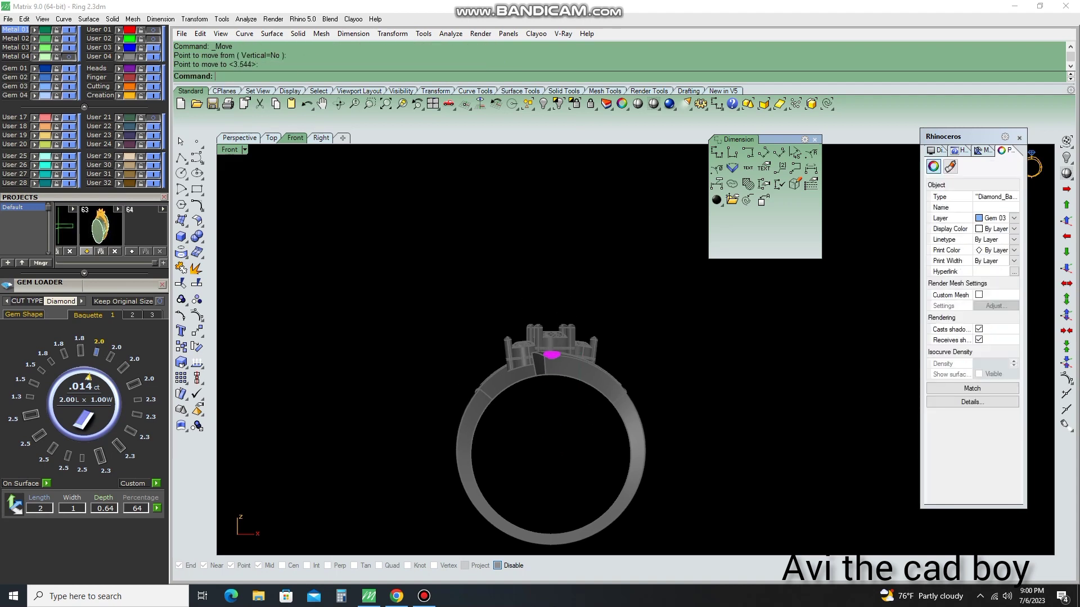
{"action": "key", "text": "ctrl+F4"}
Tilt the baguette with Rotate3D (rr) so it sits flush on the band
{"action": "scroll", "coordinate": [697, 402], "scroll_direction": "up", "scroll_amount": 5}
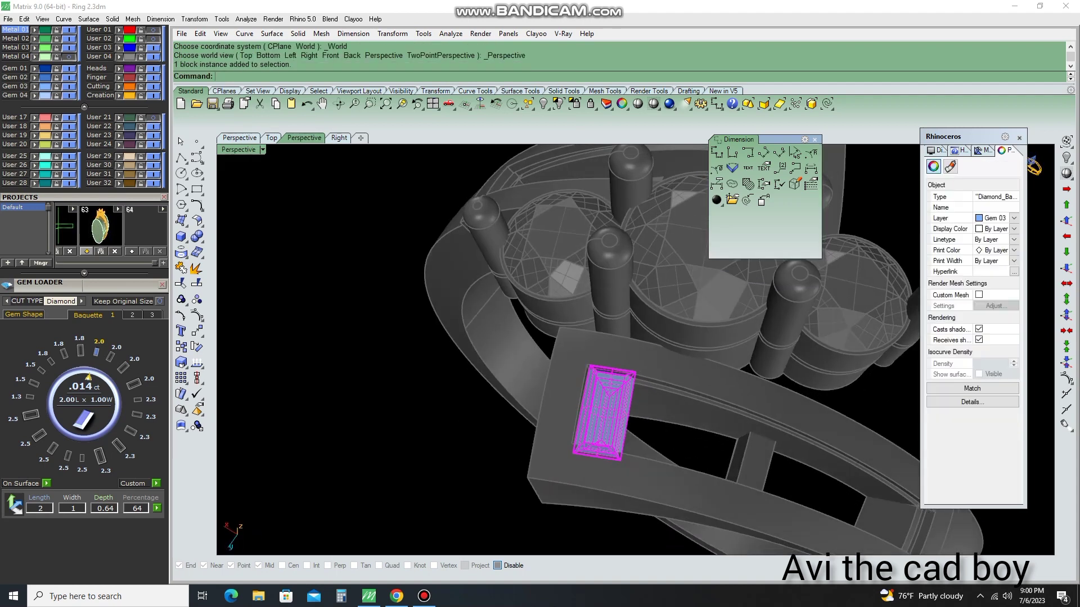
{"action": "scroll", "coordinate": [619, 317], "scroll_direction": "up", "scroll_amount": 5}
{"action": "type", "text": "rr"}
{"action": "key", "text": "Return"}
{"action": "left_click", "coordinate": [585, 314]}
{"action": "scroll", "coordinate": [620, 317], "scroll_direction": "down", "scroll_amount": 5}
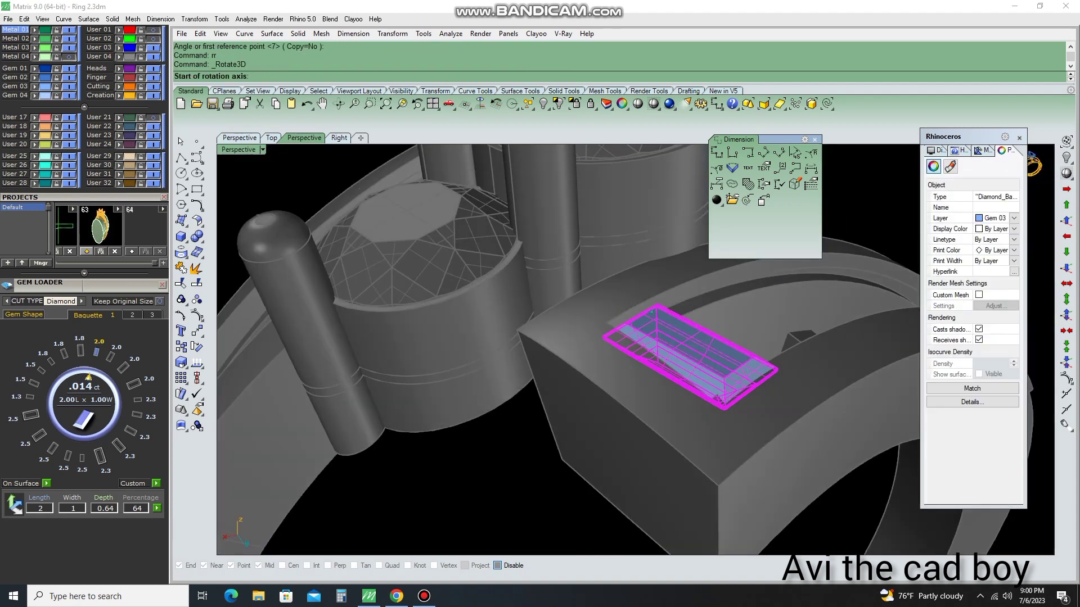
{"action": "scroll", "coordinate": [619, 338], "scroll_direction": "up", "scroll_amount": 5}
{"action": "left_click", "coordinate": [588, 360]}
{"action": "scroll", "coordinate": [646, 315], "scroll_direction": "down", "scroll_amount": 5}
{"action": "key", "text": "Escape"}
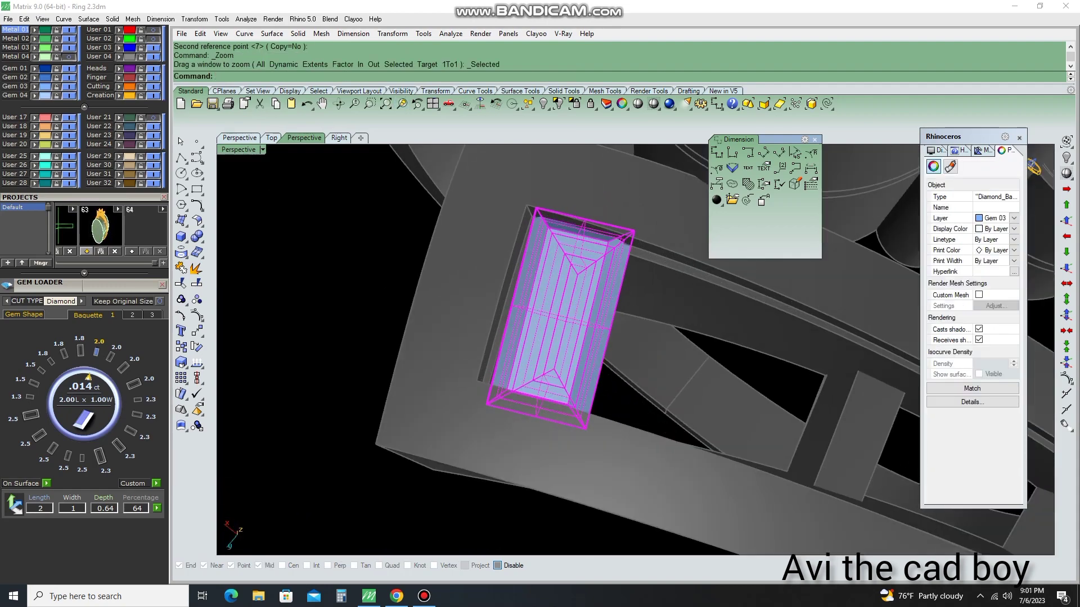
Undo the accidental drag of the baguette and return to the single perspective view
{"action": "left_click_drag", "start_coordinate": [562, 315], "coordinate": [540, 265]}
{"action": "key", "text": "ctrl+z"}
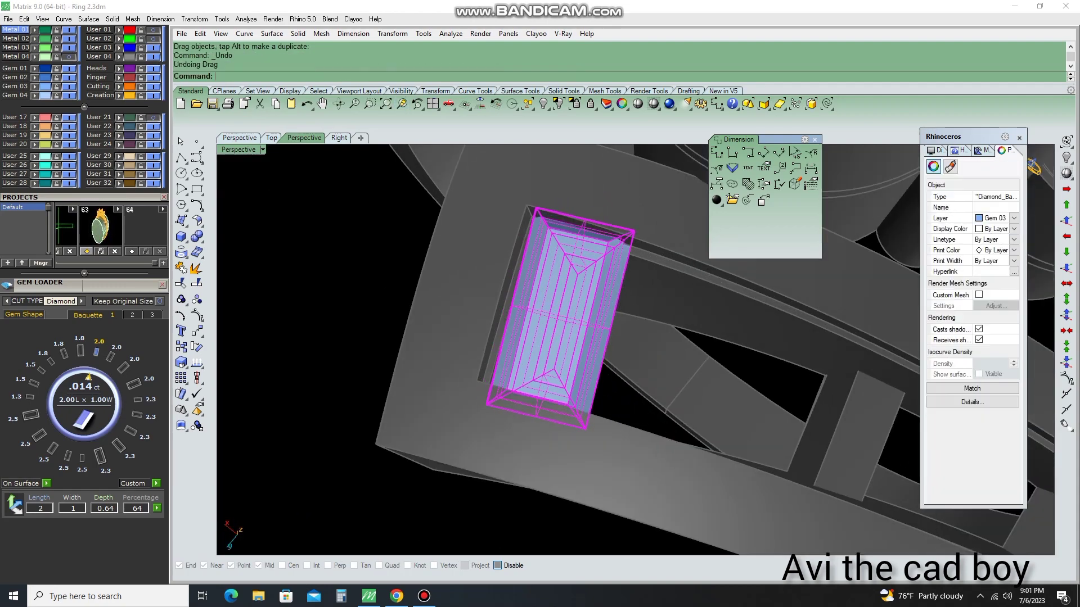
{"action": "type", "text": "C"}
{"action": "key", "text": "Escape"}
{"action": "left_click", "coordinate": [432, 103]}
{"action": "type", "text": "XE"}
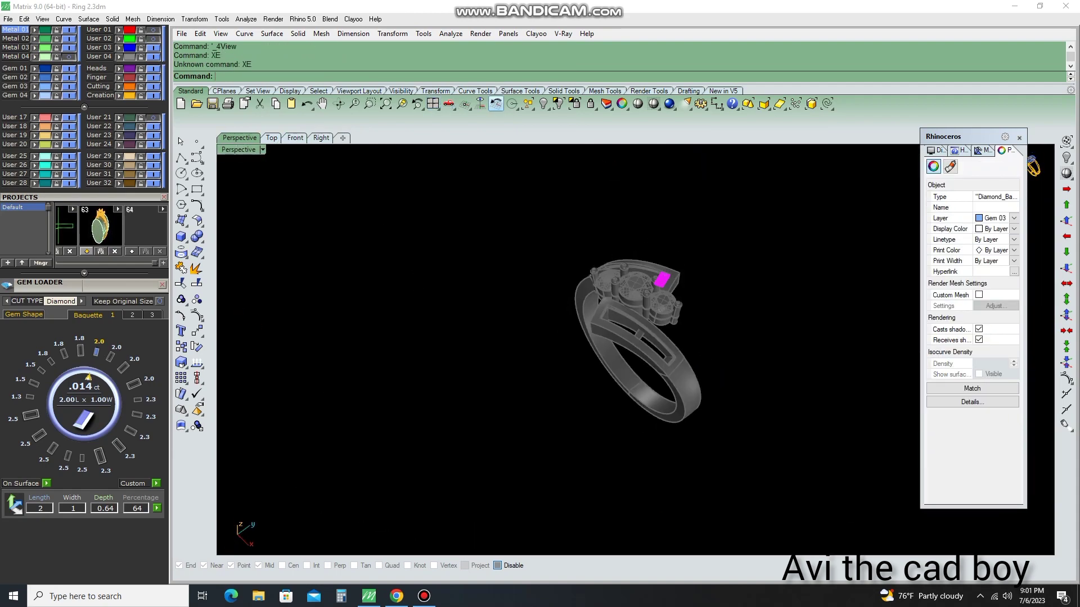
Copy the baguette further along the band and tilt the copy to follow the curve
{"action": "left_click", "coordinate": [401, 103]}
{"action": "type", "text": "c"}
{"action": "key", "text": "Return"}
{"action": "left_click", "coordinate": [578, 380]}
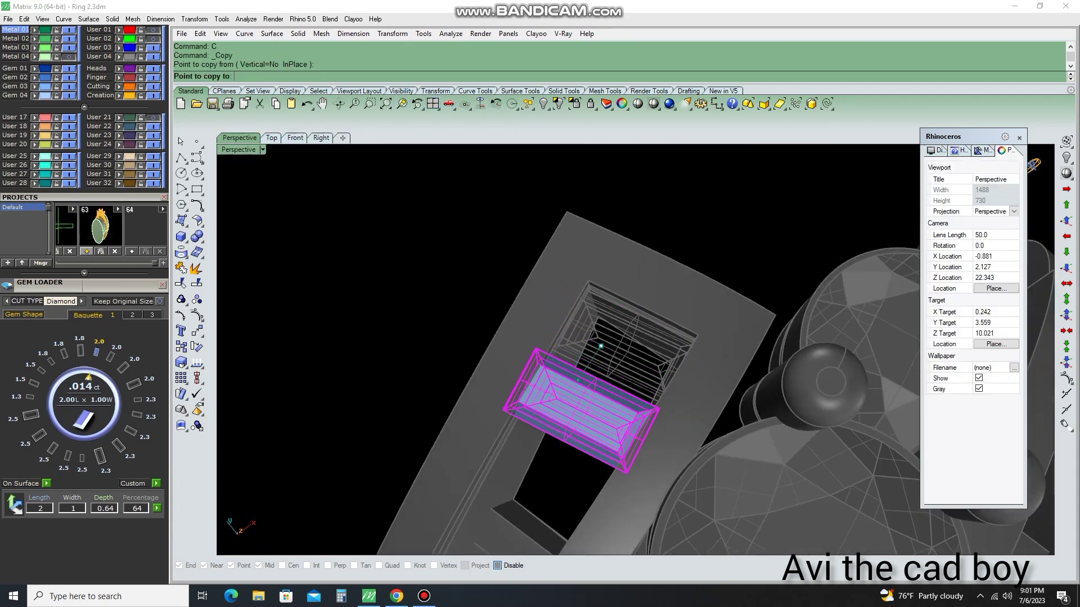
{"action": "left_click", "coordinate": [625, 346]}
{"action": "mouse_move", "coordinate": [624, 346]}
{"action": "right_mouse_down"}
{"action": "mouse_move", "coordinate": [653, 394]}
{"action": "mouse_move", "coordinate": [675, 360]}
{"action": "mouse_move", "coordinate": [731, 394]}
{"action": "mouse_move", "coordinate": [703, 338]}
{"action": "right_mouse_up"}
{"action": "left_click", "coordinate": [679, 341]}
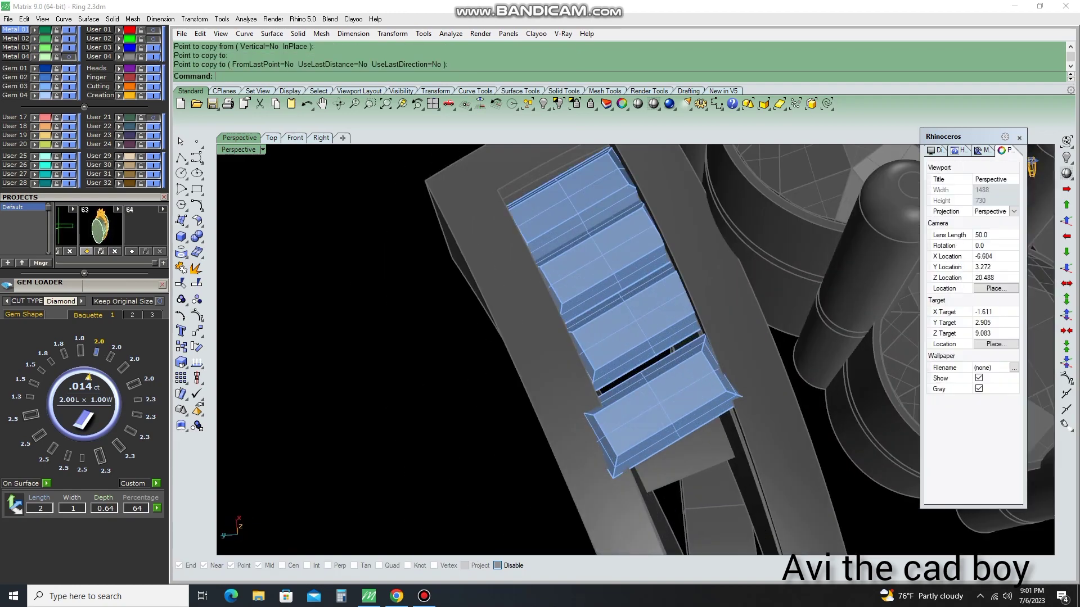
{"action": "left_click", "coordinate": [641, 402]}
{"action": "left_click", "coordinate": [804, 436]}
{"action": "key", "text": "Return"}
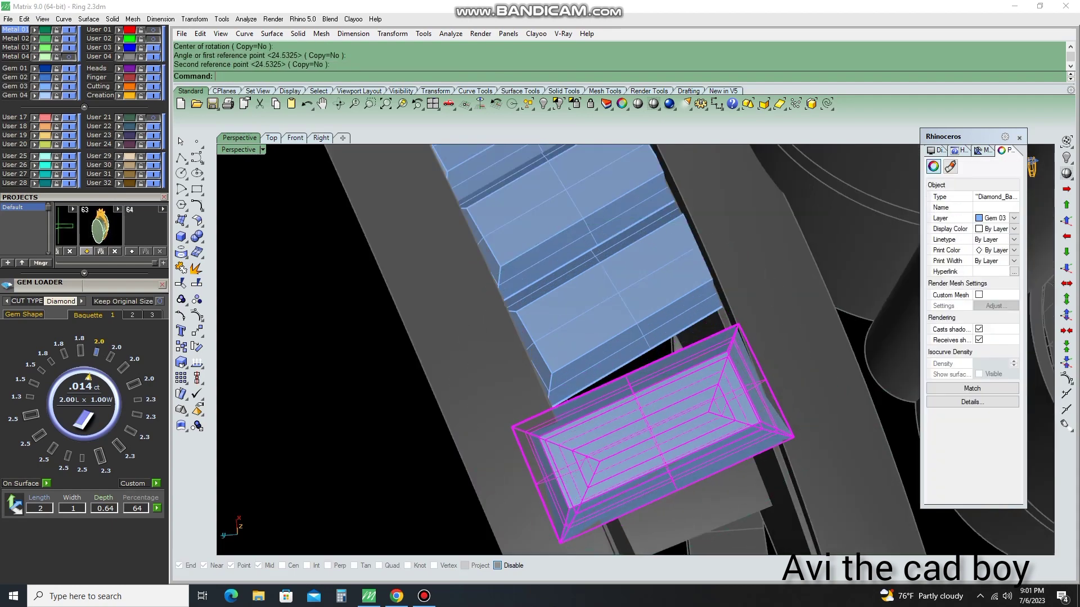
Place another baguette copy next in the channel
{"action": "left_click", "coordinate": [618, 315]}
{"action": "mouse_move", "coordinate": [618, 315]}
{"action": "right_mouse_down"}
{"action": "mouse_move", "coordinate": [635, 354]}
{"action": "mouse_move", "coordinate": [646, 315]}
{"action": "right_mouse_up"}
{"action": "left_click", "coordinate": [636, 354]}
{"action": "left_click", "coordinate": [652, 315]}
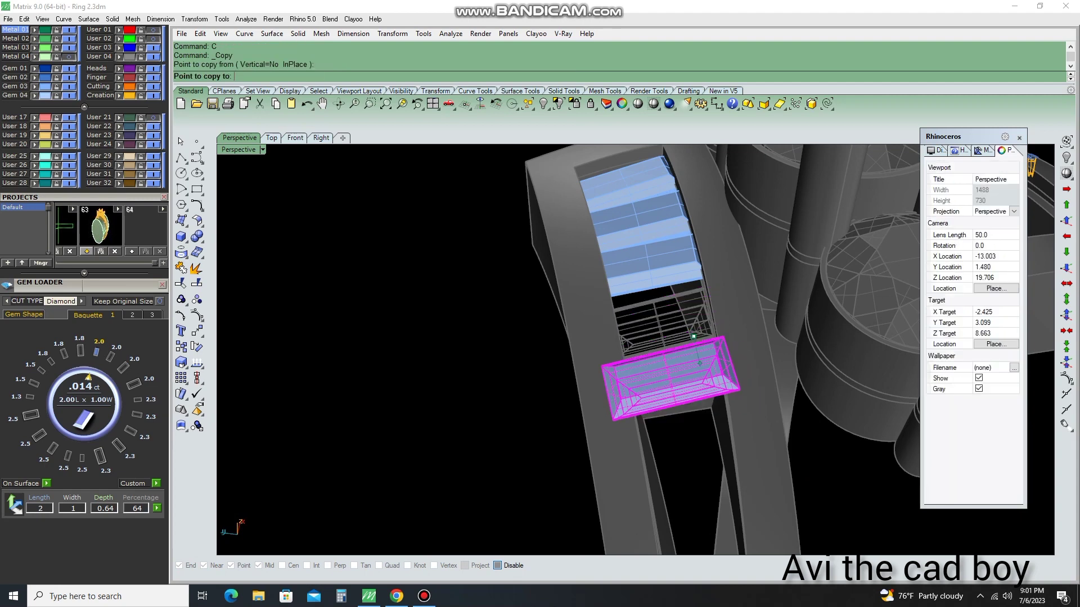
{"action": "scroll", "coordinate": [652, 338], "scroll_direction": "down", "scroll_amount": 3}
{"action": "scroll", "coordinate": [674, 365], "scroll_direction": "up", "scroll_amount": 3}
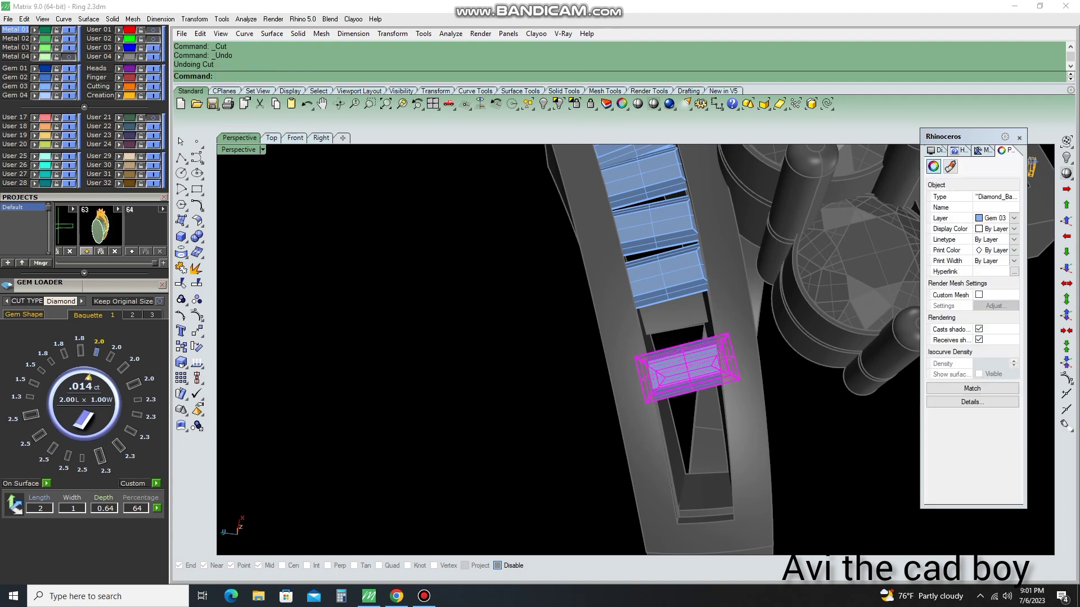
Copy the last baguette further down the channel
{"action": "type", "text": "c"}
{"action": "key", "text": "Return"}
{"action": "left_click", "coordinate": [694, 342]}
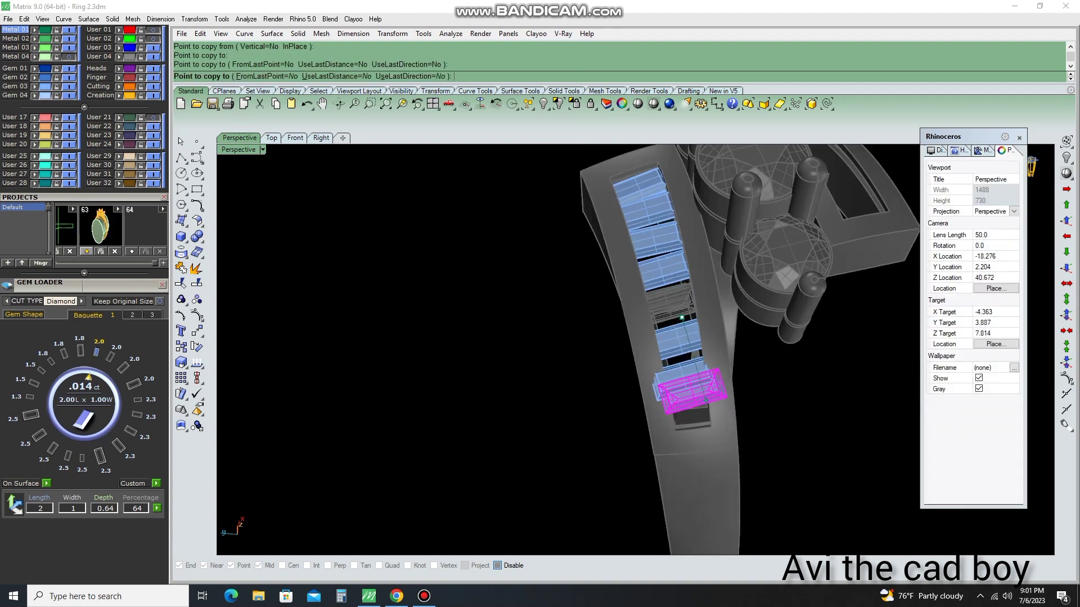
{"action": "left_click", "coordinate": [713, 451]}
{"action": "key", "text": "Return"}
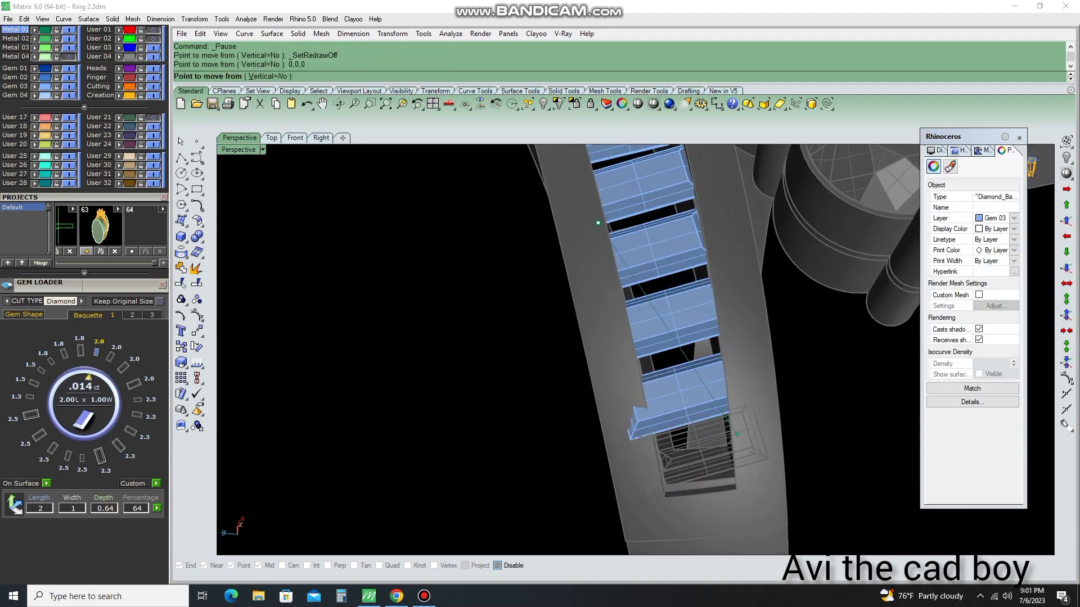
{"action": "key", "text": "Escape"}
Drag the lowest baguettes to close the gaps in the row
{"action": "double_click", "coordinate": [731, 435]}
{"action": "key", "text": "Return"}
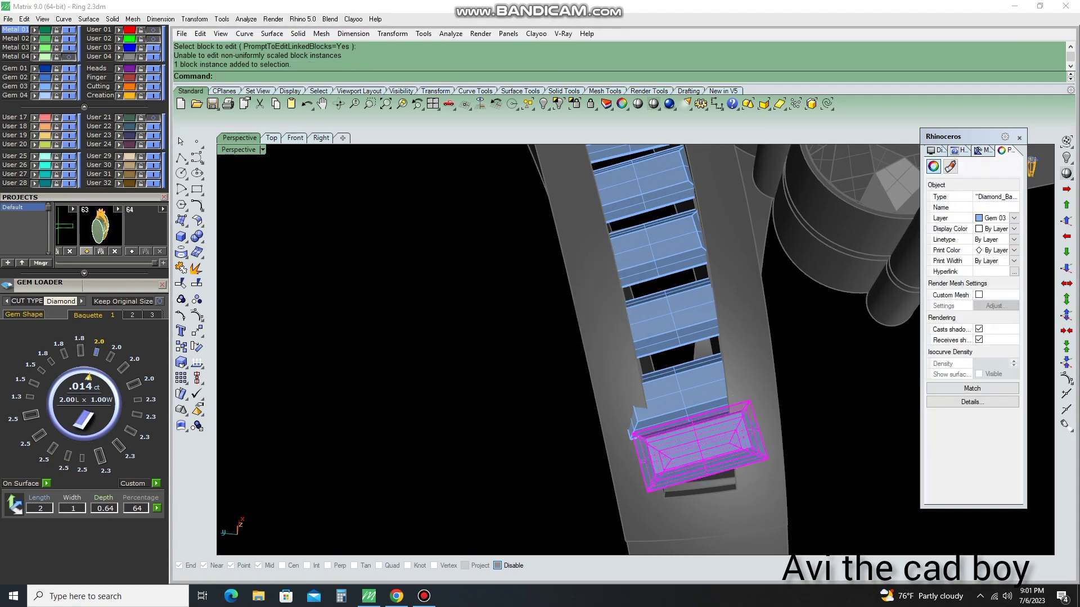
{"action": "left_click_drag", "start_coordinate": [682, 396], "coordinate": [673, 329]}
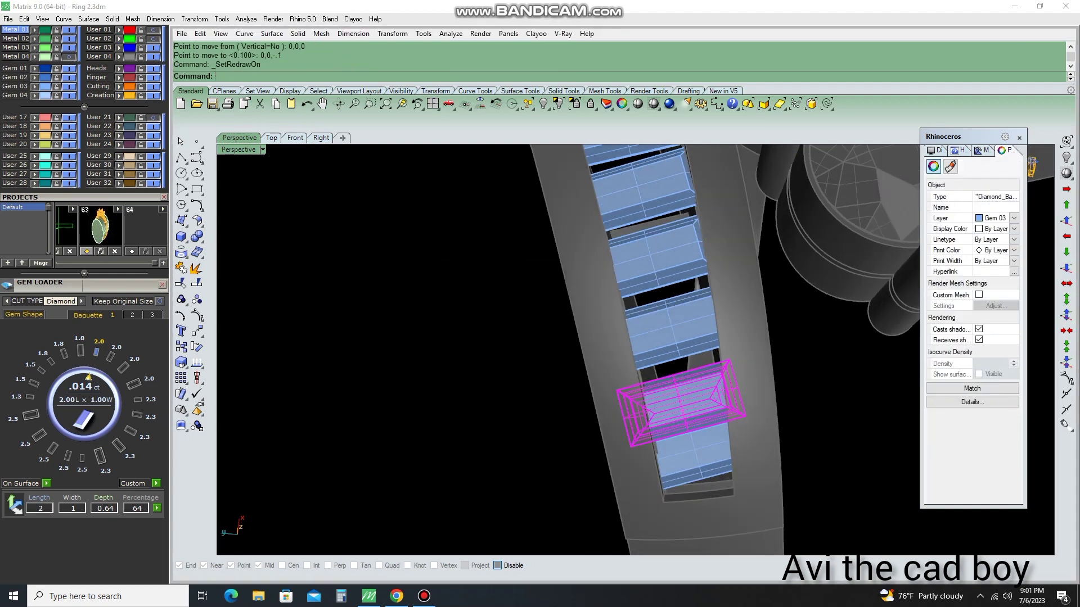
{"action": "type", "text": "r"}
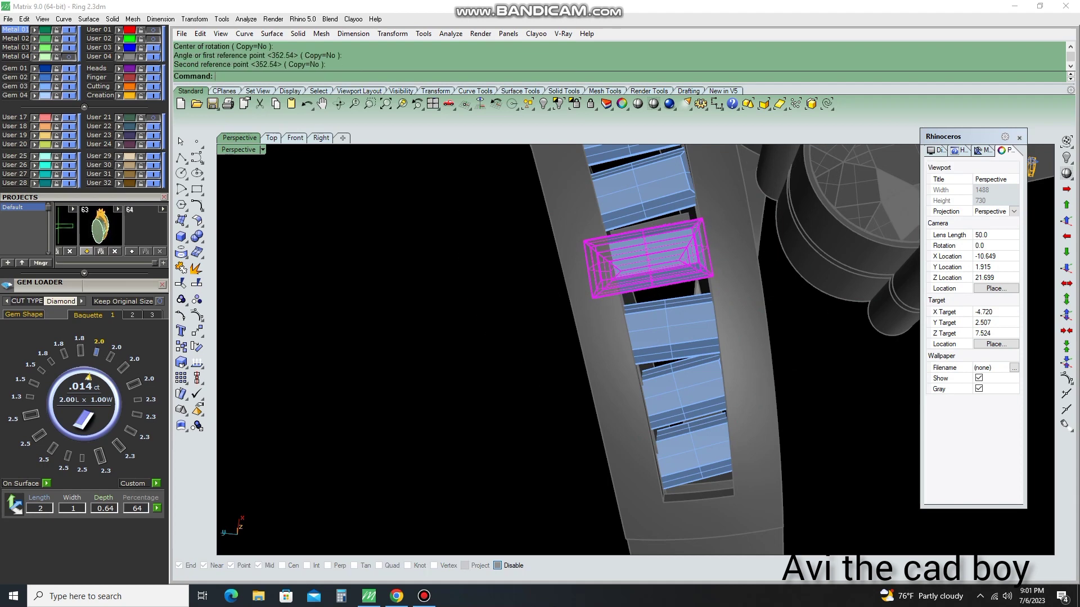
{"action": "mouse_move", "coordinate": [646, 258]}
{"action": "left_mouse_down"}
{"action": "mouse_move", "coordinate": [702, 362]}
{"action": "mouse_move", "coordinate": [690, 428]}
{"action": "mouse_move", "coordinate": [686, 375]}
{"action": "left_mouse_up"}
{"action": "key", "text": "Escape"}
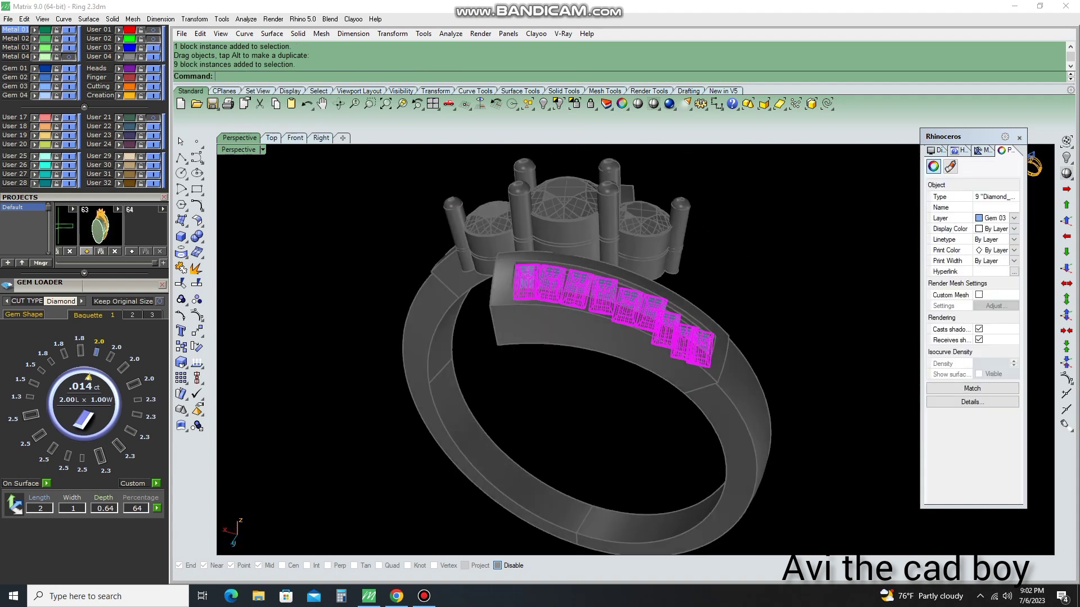
{"action": "type", "text": "2D"}
Switch to the Top view and make a first, cancelled rotation attempt
{"action": "key", "text": "Return"}
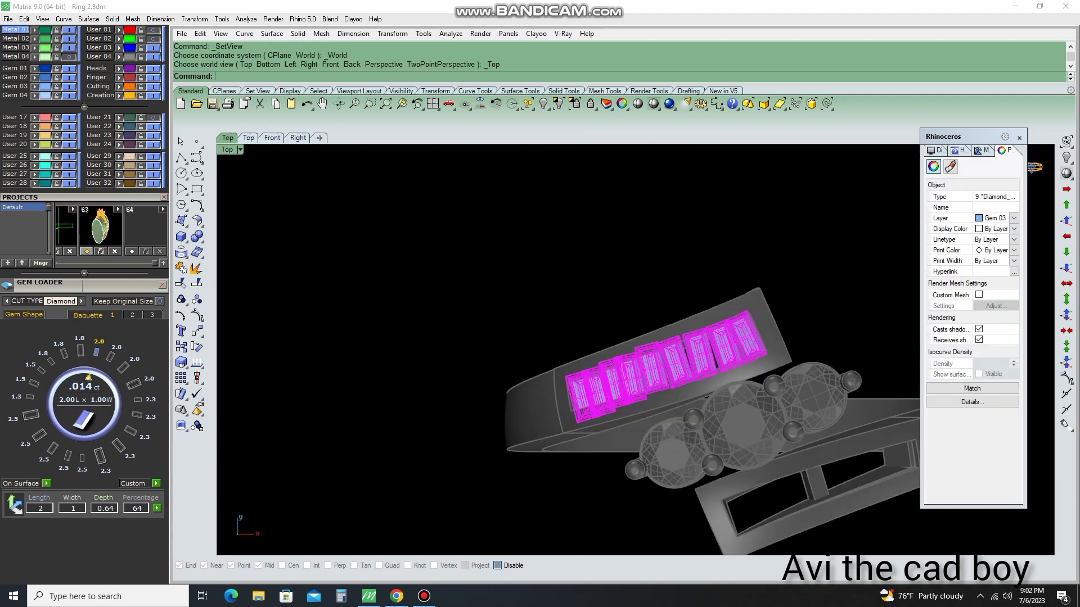
{"action": "type", "text": "r"}
{"action": "key", "text": "Return"}
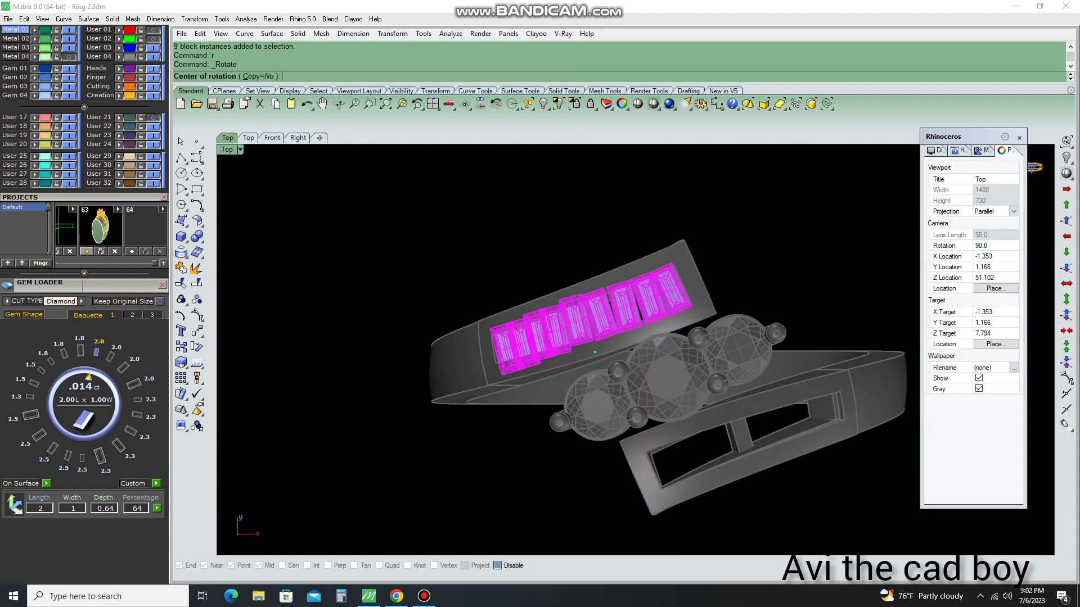
{"action": "key", "text": "Escape"}
{"action": "scroll", "coordinate": [679, 220], "scroll_direction": "down", "scroll_amount": 3}
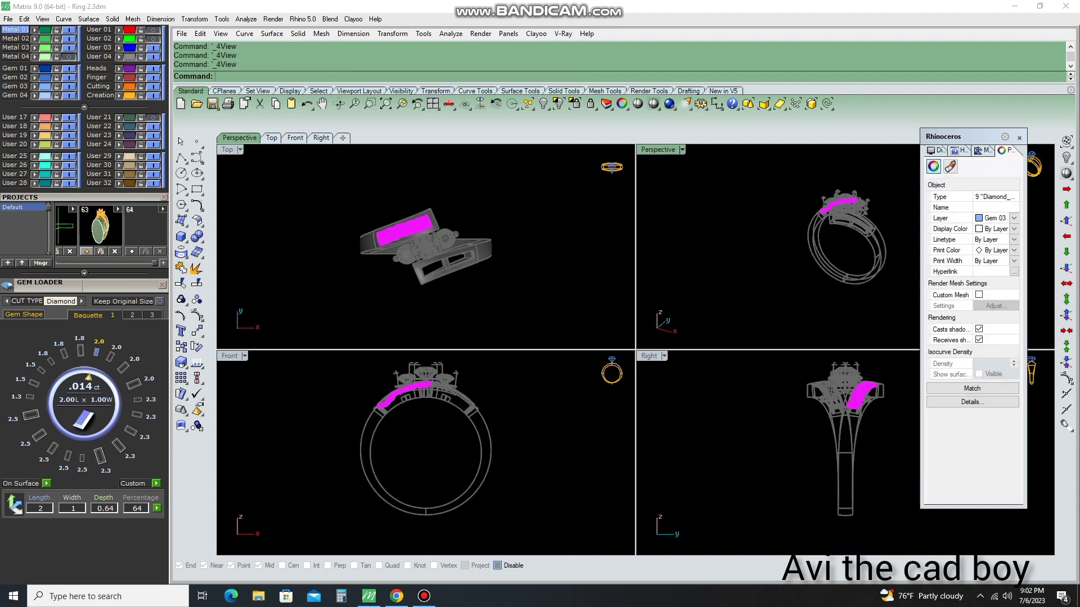
Rotate a copy of the nine baguettes 180° about origin 0 onto the opposite arm
{"action": "type", "text": "r"}
{"action": "key", "text": "Return"}
{"action": "type", "text": "0"}
{"action": "key", "text": "Return"}
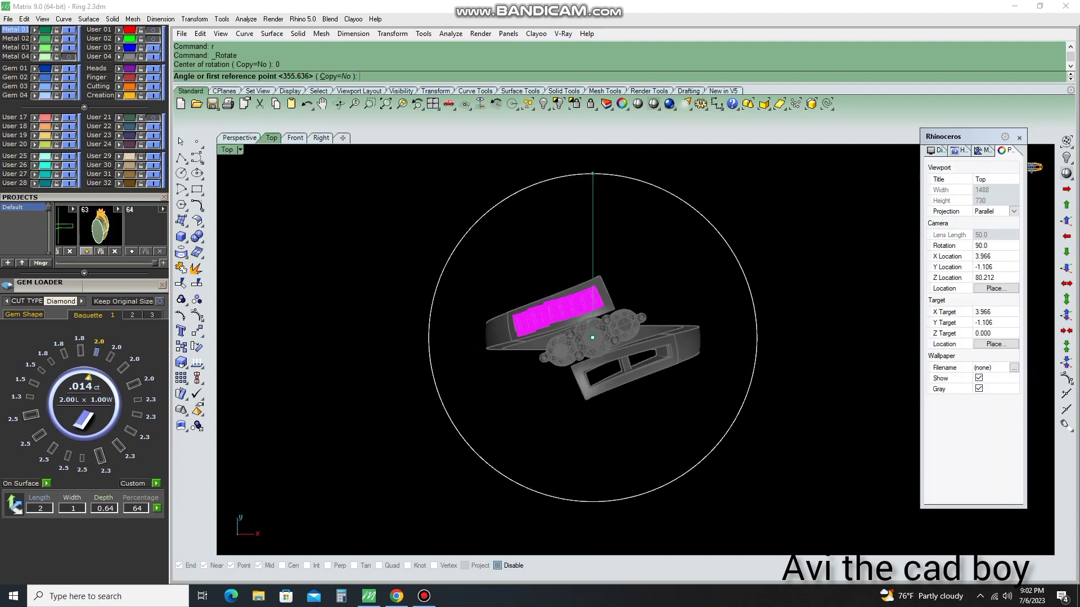
{"action": "type", "text": "r"}
{"action": "key", "text": "Return"}
{"action": "type", "text": "0"}
{"action": "key", "text": "Return"}
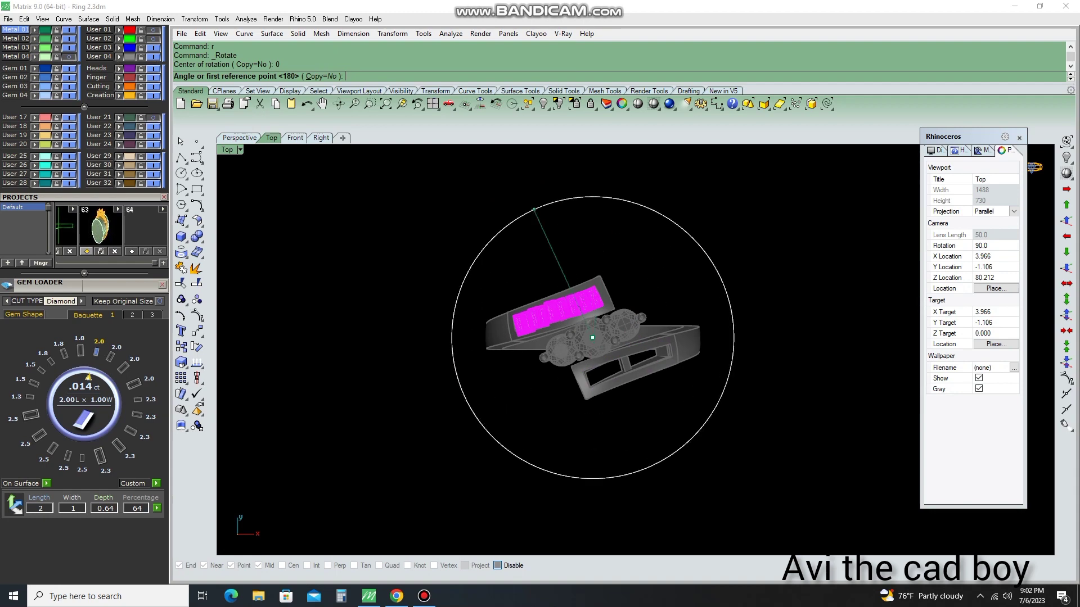
{"action": "key", "text": "Return"}
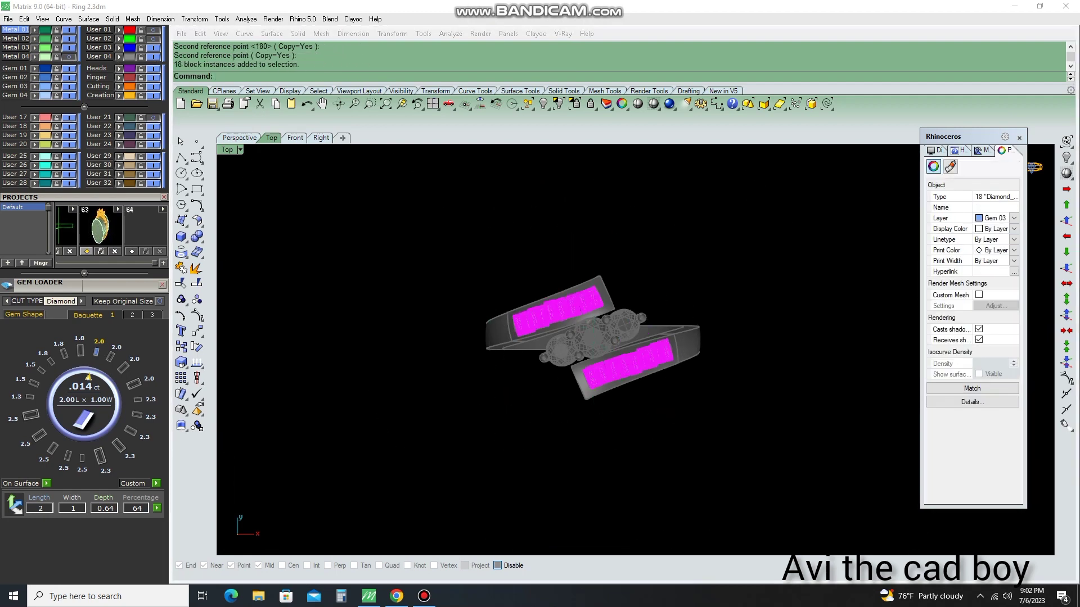
Return to Perspective, unlock all ring parts and shade the ring gold
{"action": "scroll", "coordinate": [84, 281], "scroll_direction": "up", "scroll_amount": 3}
{"action": "key", "text": "F9"}
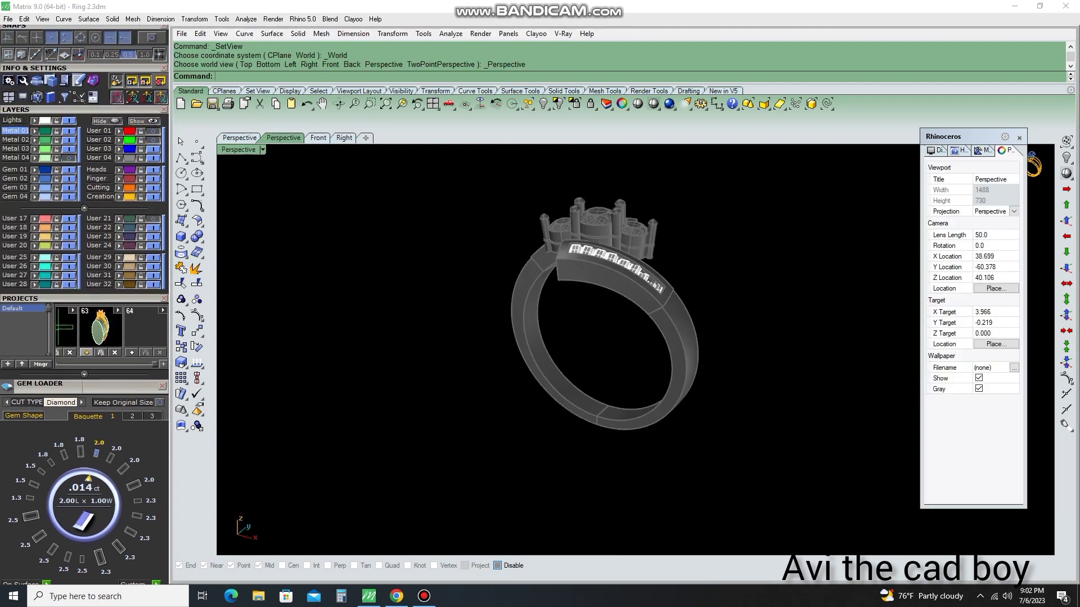
{"action": "key", "text": "ctrl+alt+l"}
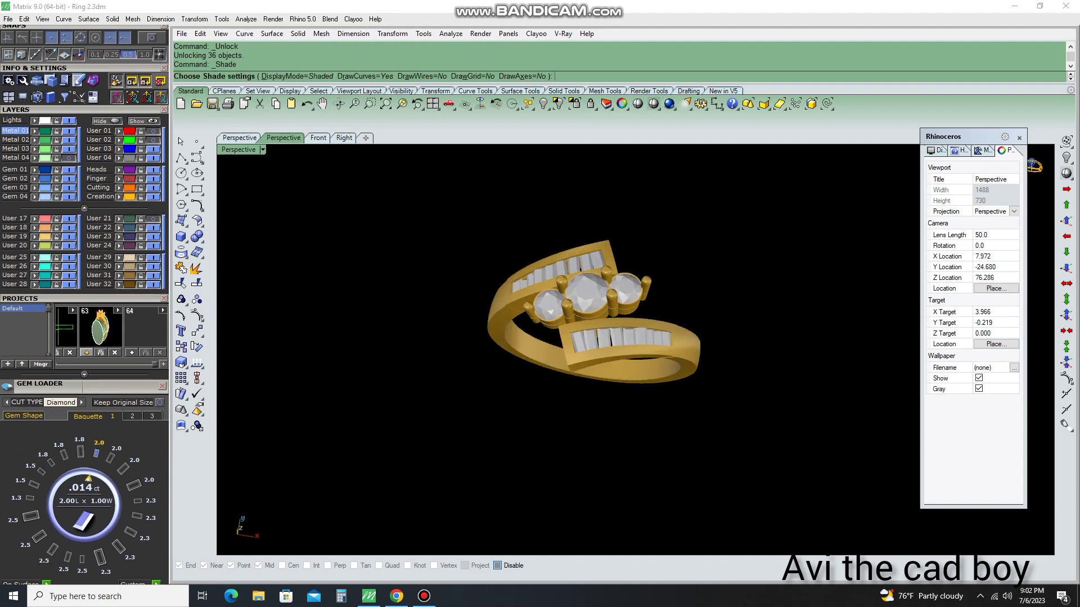